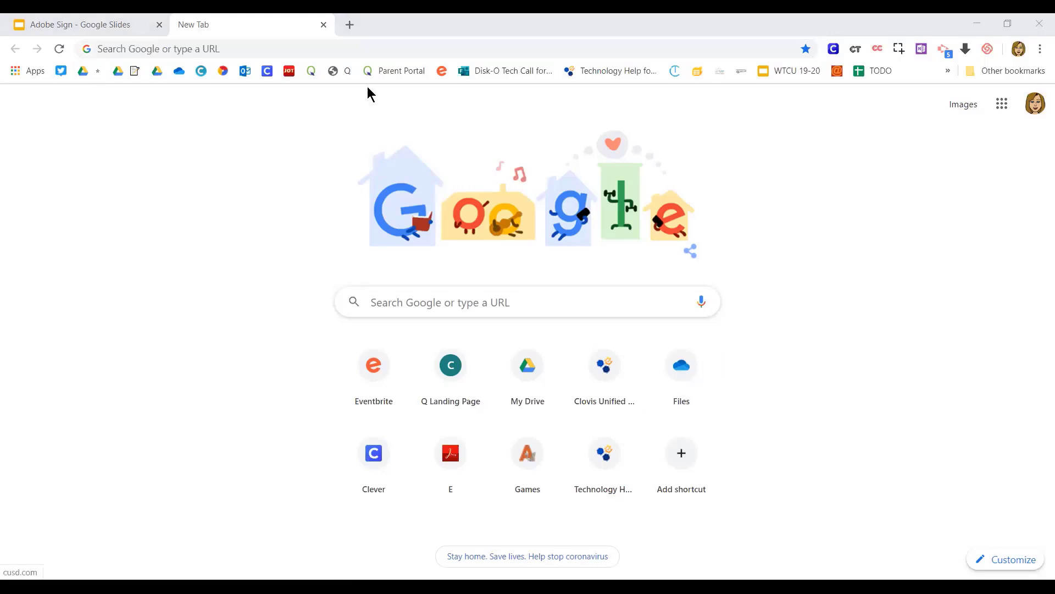
Go to sign.adobe.com and open the Adobe Sign account sign-in page
{"action": "left_click", "coordinate": [194, 47]}
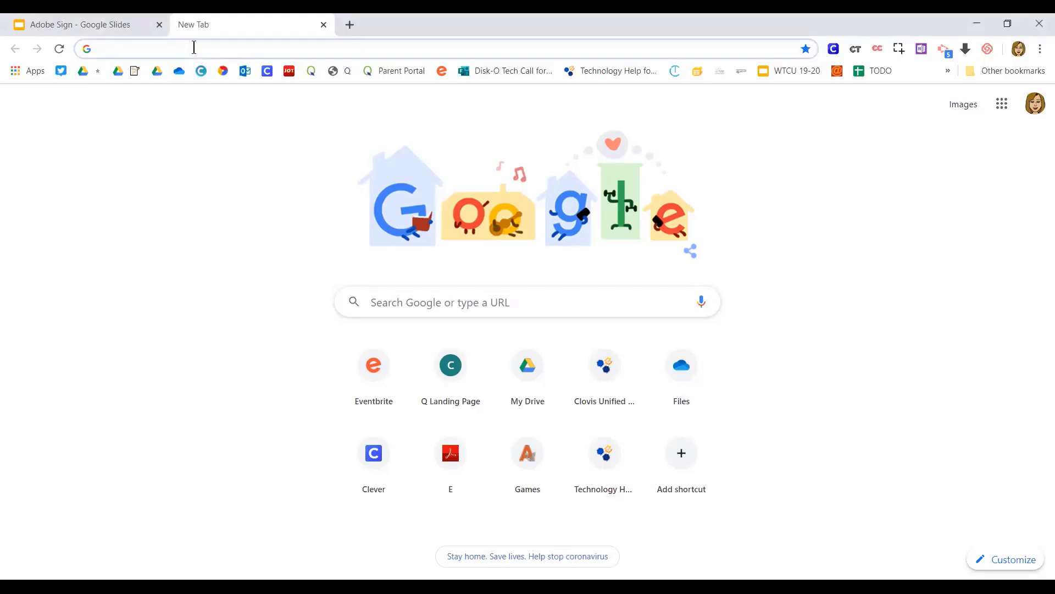
{"action": "type", "text": "sign.adobe.com"}
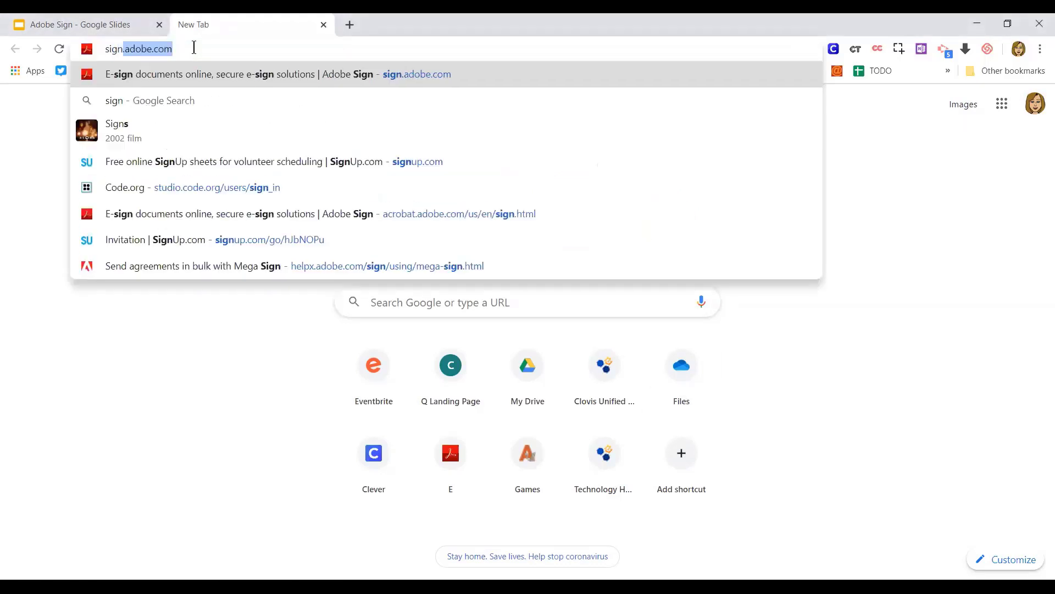
{"action": "key", "text": "Return"}
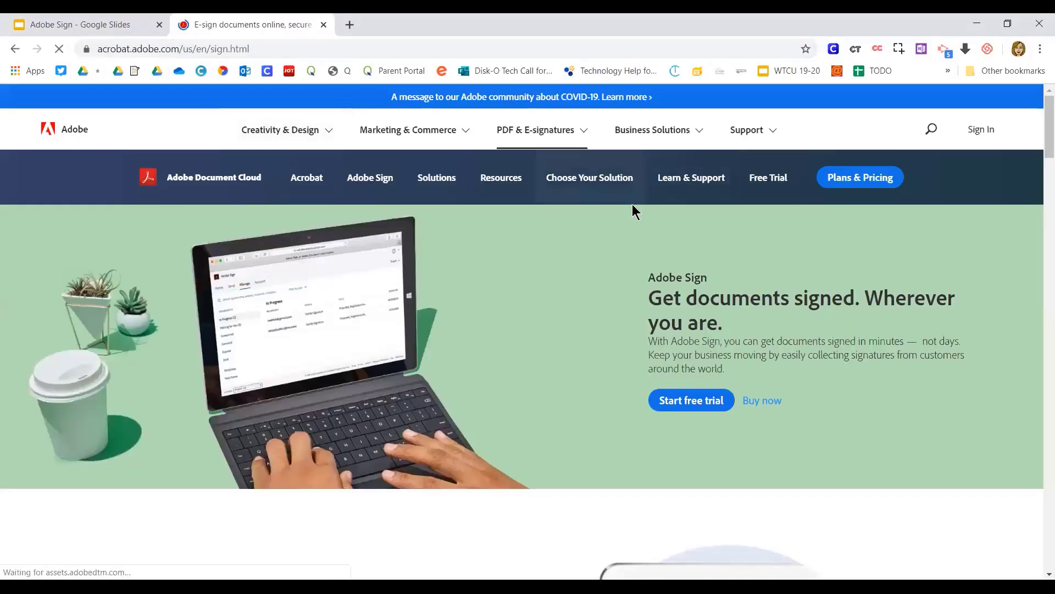
{"action": "left_click", "coordinate": [965, 131]}
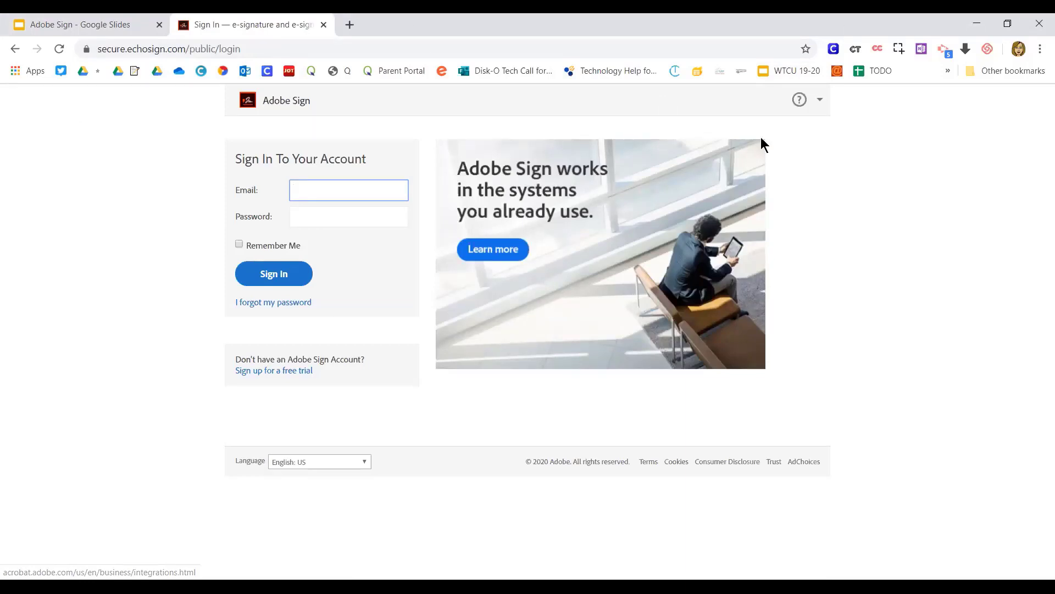
Bookmark the sign-in page with an empty name so only its icon shows
{"action": "key", "text": "ctrl+d"}
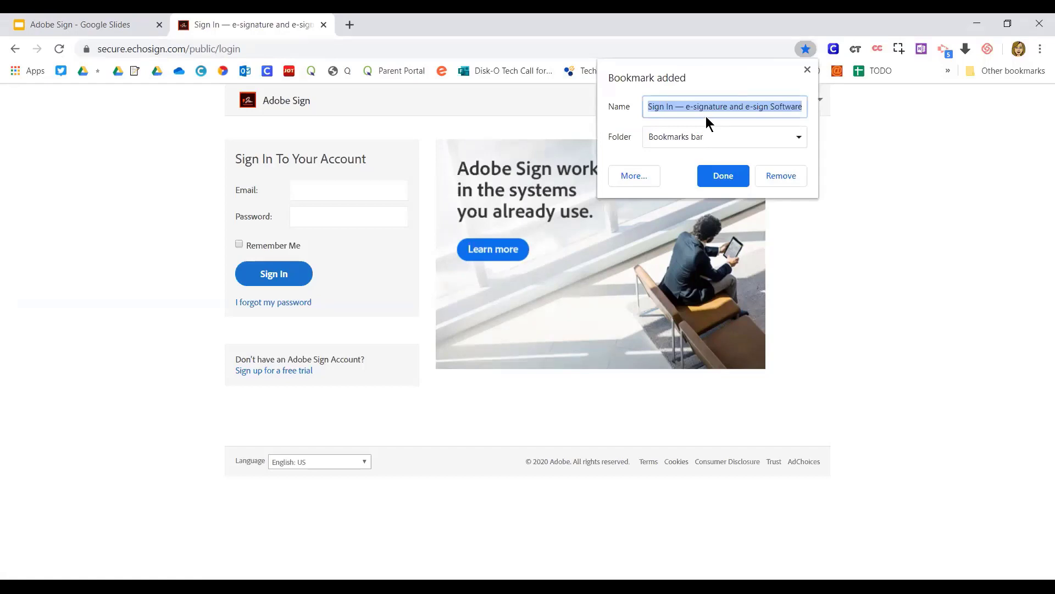
{"action": "key", "text": "BackSpace"}
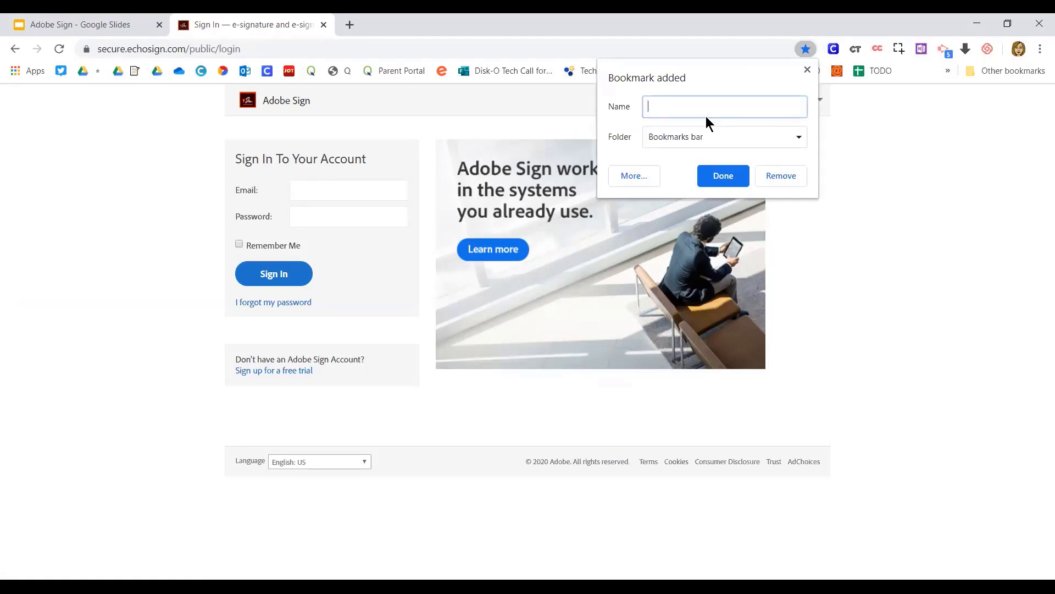
{"action": "left_click", "coordinate": [723, 176]}
Move the Adobe Sign bookmark from the » overflow onto the bar, right after JOT
{"action": "left_click", "coordinate": [948, 71]}
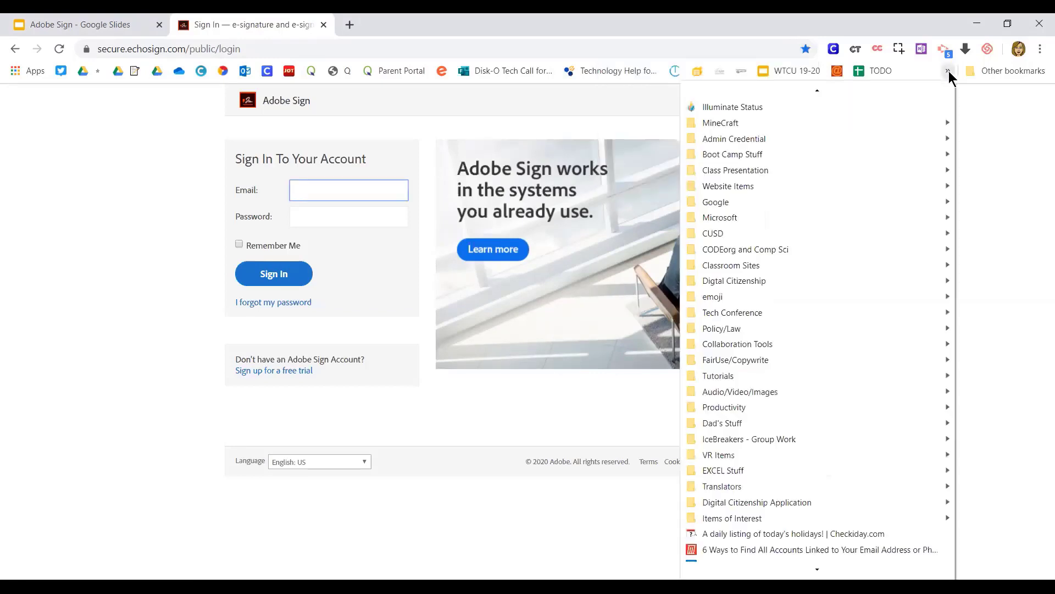
{"action": "mouse_move", "coordinate": [880, 349]}
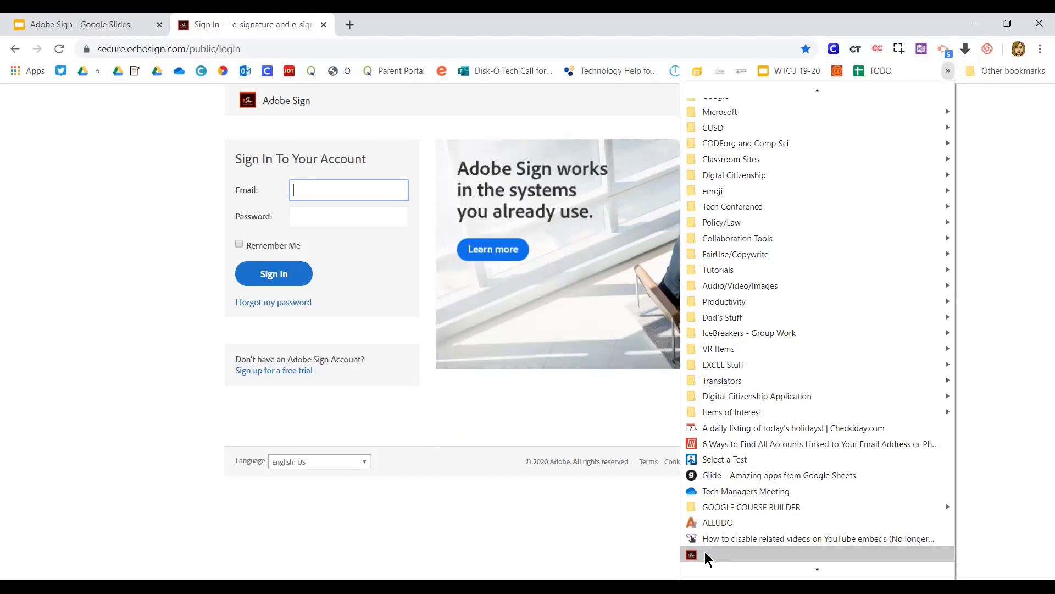
{"action": "left_click", "coordinate": [705, 552]}
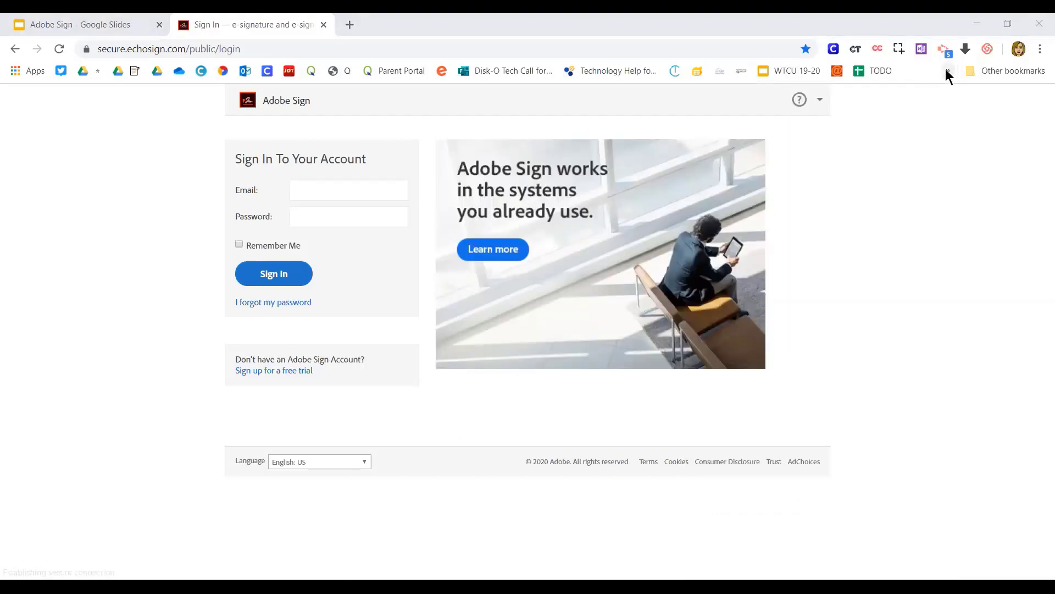
{"action": "left_click", "coordinate": [947, 71]}
{"action": "scroll", "coordinate": [865, 443], "scroll_direction": "down", "scroll_amount": 3}
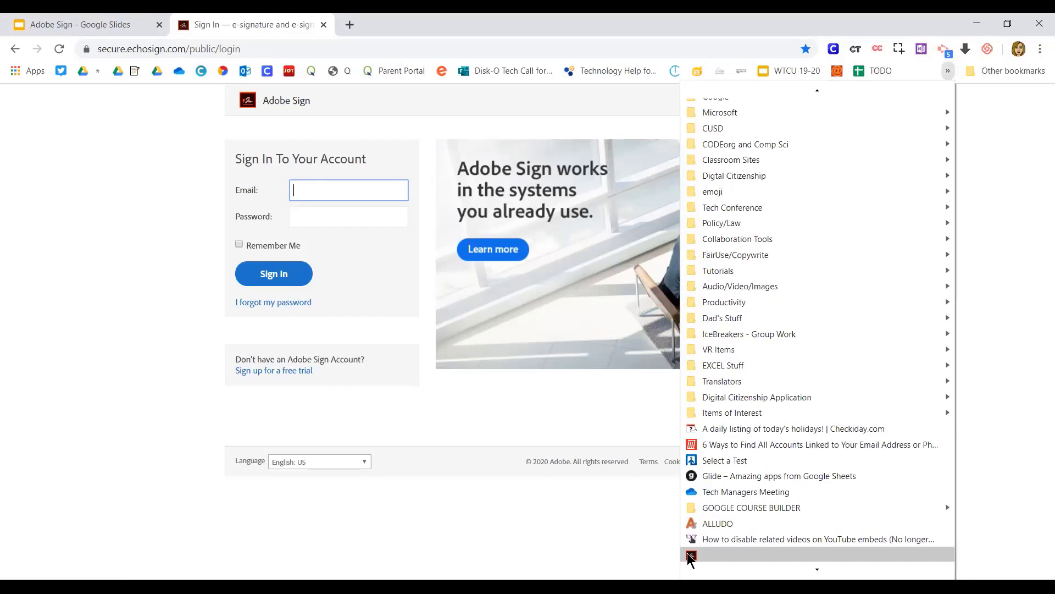
{"action": "left_click_drag", "start_coordinate": [690, 557], "coordinate": [763, 76]}
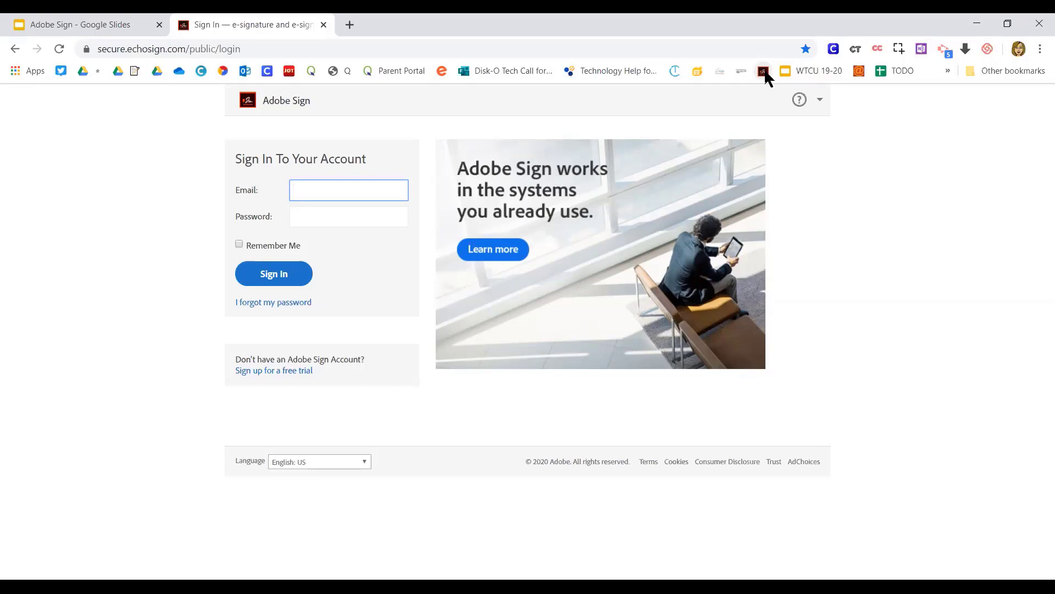
{"action": "left_click_drag", "start_coordinate": [766, 75], "coordinate": [310, 72]}
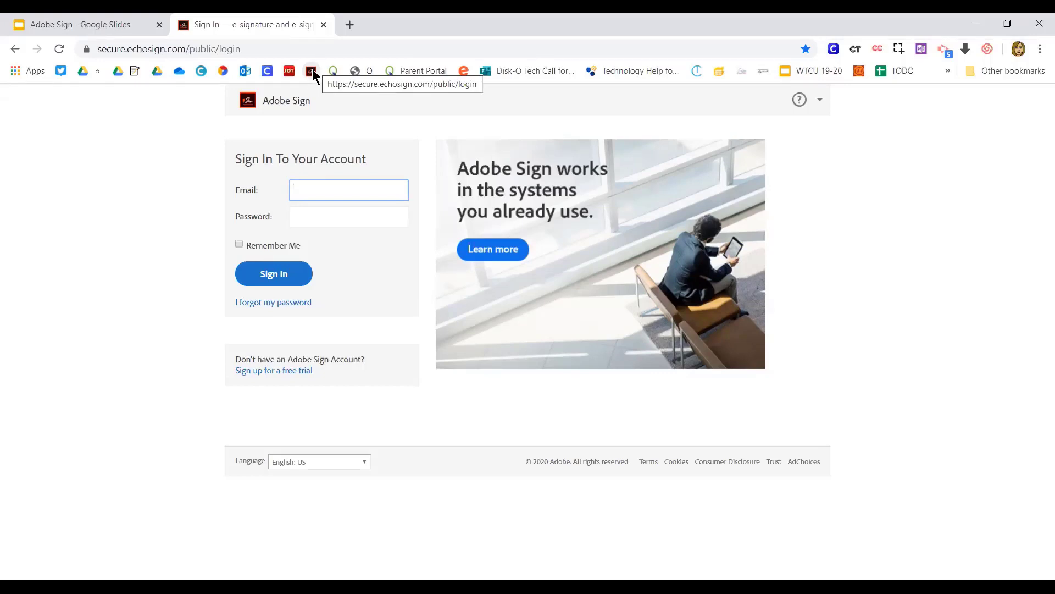
Sign in with the saved school email and its password as a Company or School Account
{"action": "left_click", "coordinate": [319, 194]}
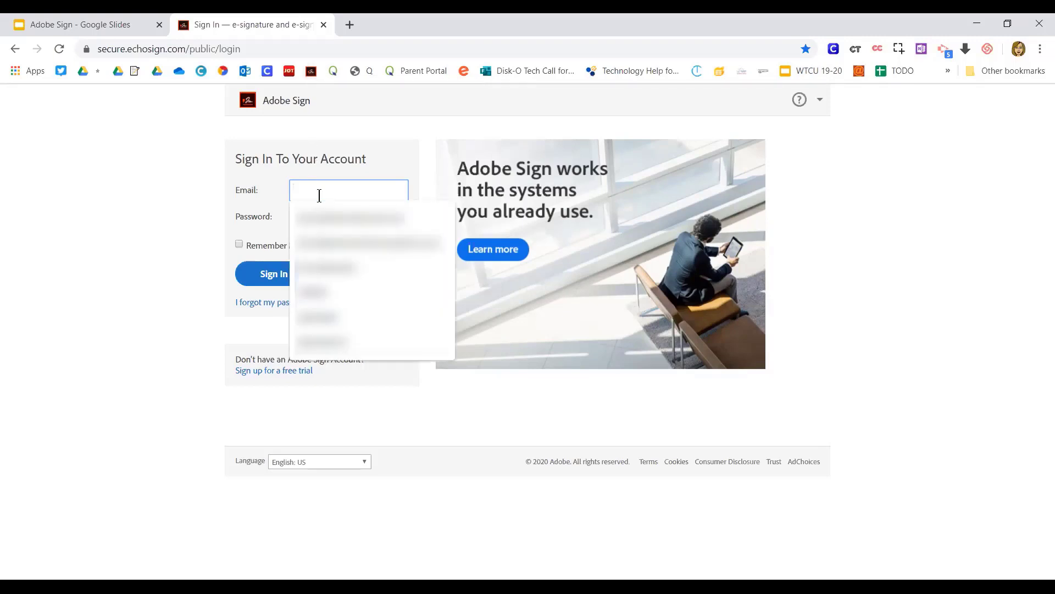
{"action": "left_click", "coordinate": [322, 243]}
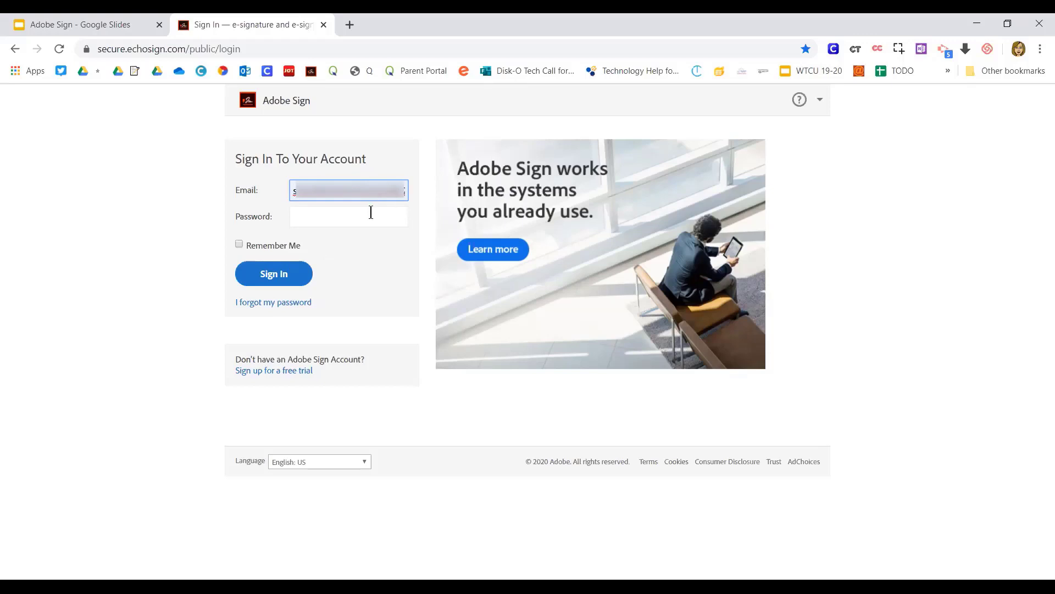
{"action": "left_click", "coordinate": [317, 217]}
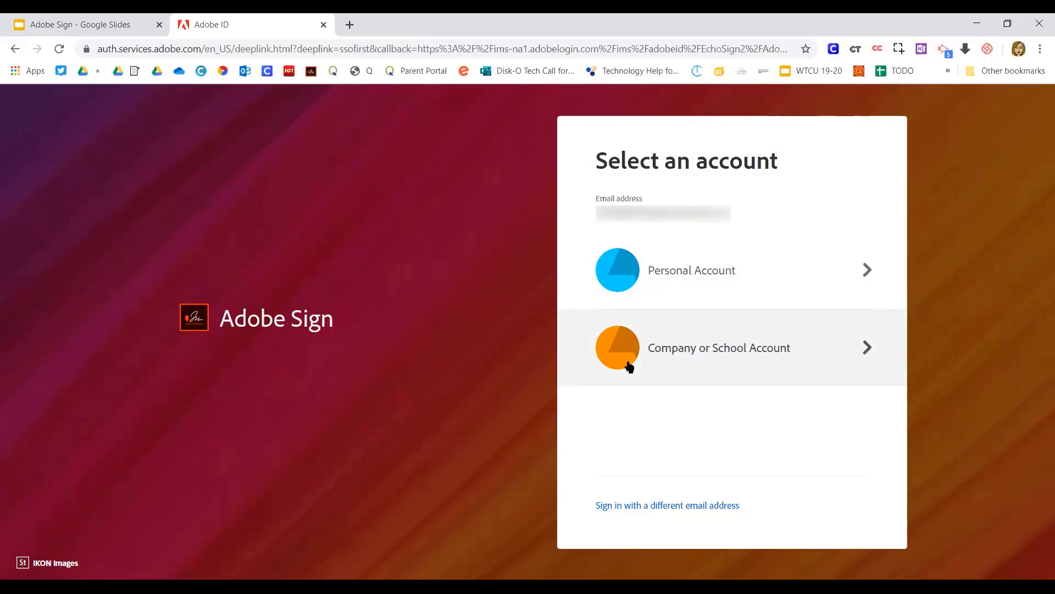
{"action": "left_click", "coordinate": [685, 355]}
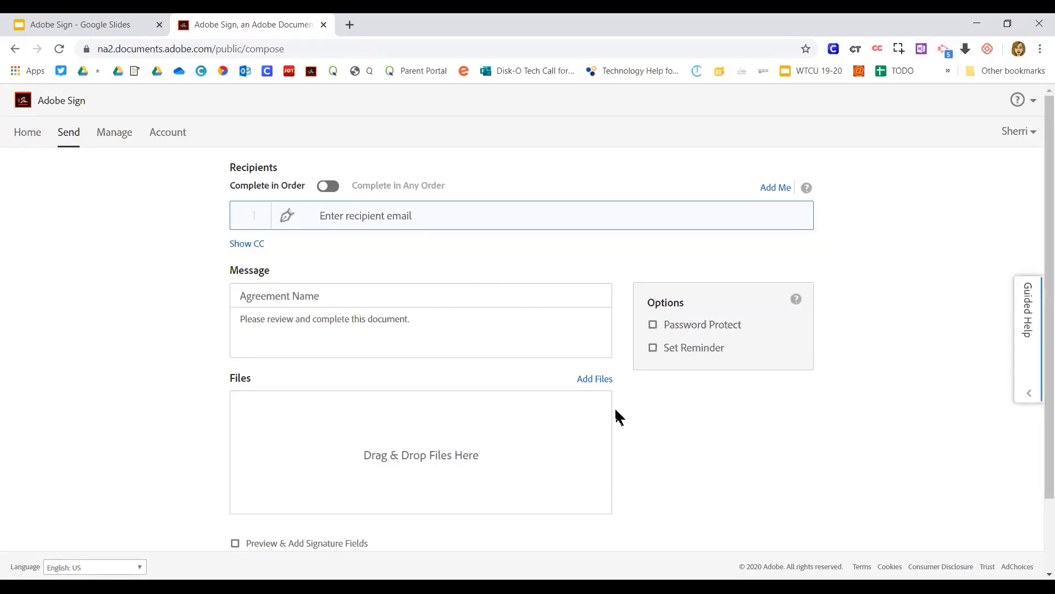
Under Manage > Templates, use the Vacation Request Form Revised 4-2020 template for a new agreement
{"action": "left_click", "coordinate": [115, 135]}
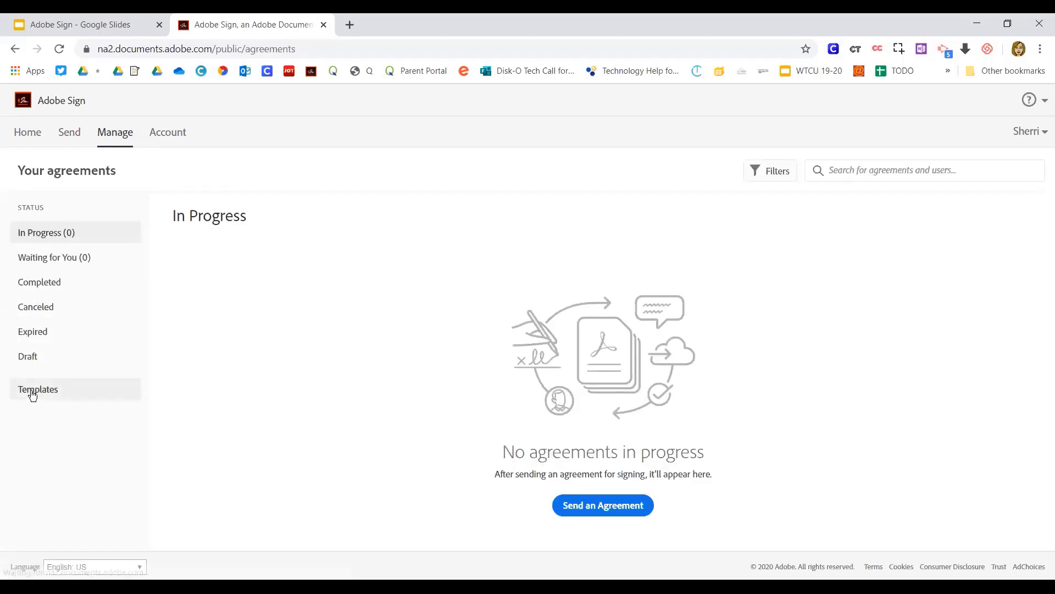
{"action": "left_click", "coordinate": [32, 392]}
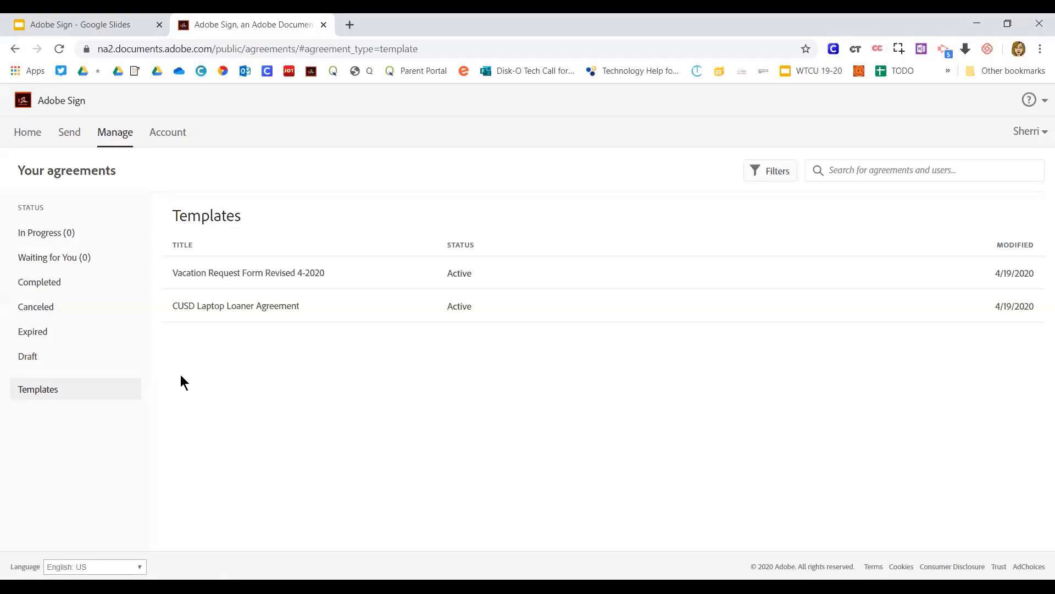
{"action": "left_click", "coordinate": [226, 275]}
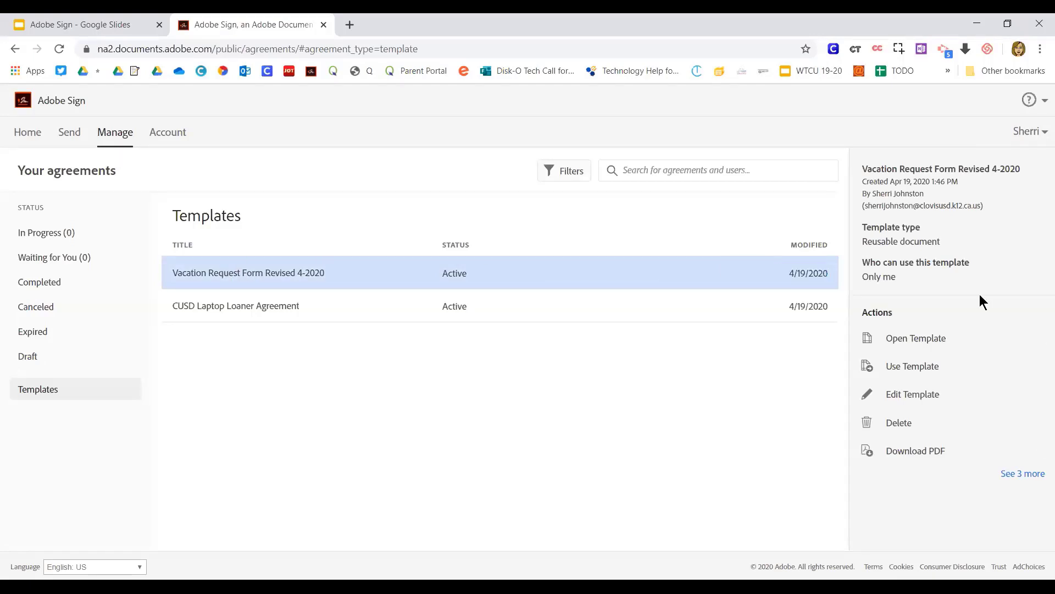
{"action": "left_click", "coordinate": [894, 376]}
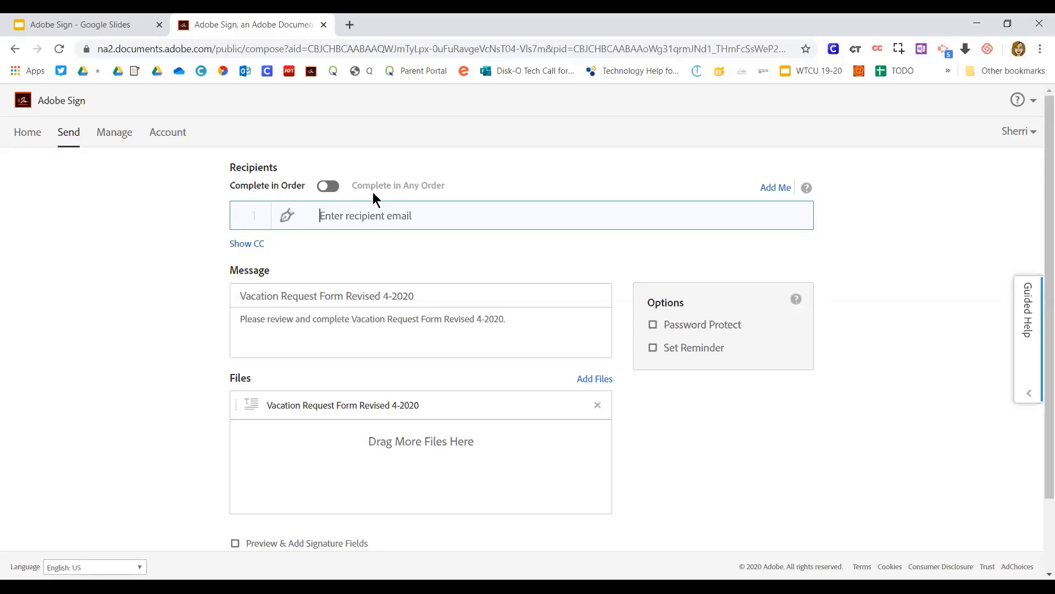
{"action": "left_click", "coordinate": [329, 187]}
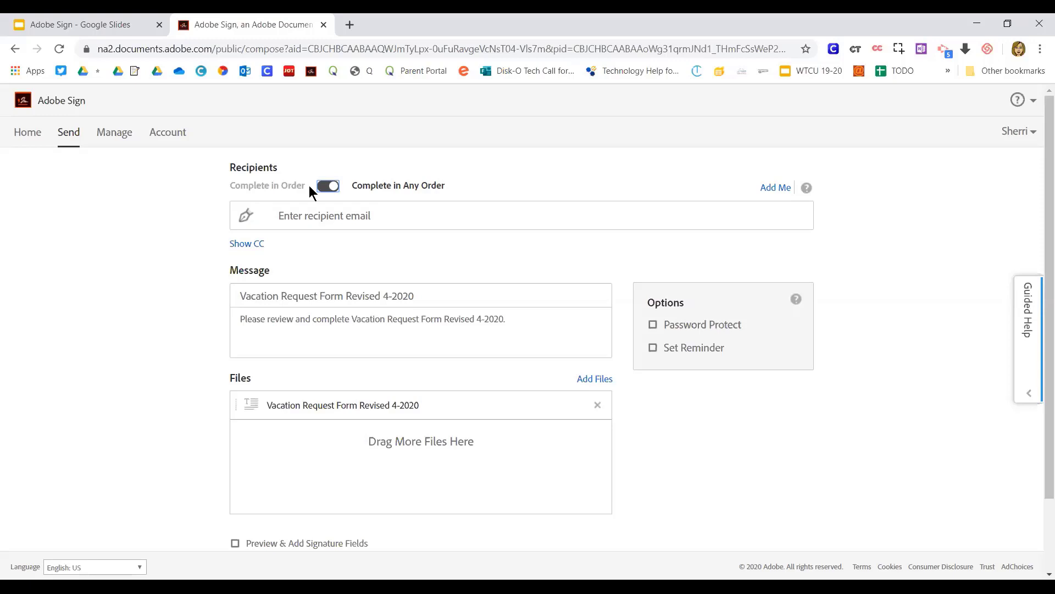
{"action": "left_click", "coordinate": [318, 186]}
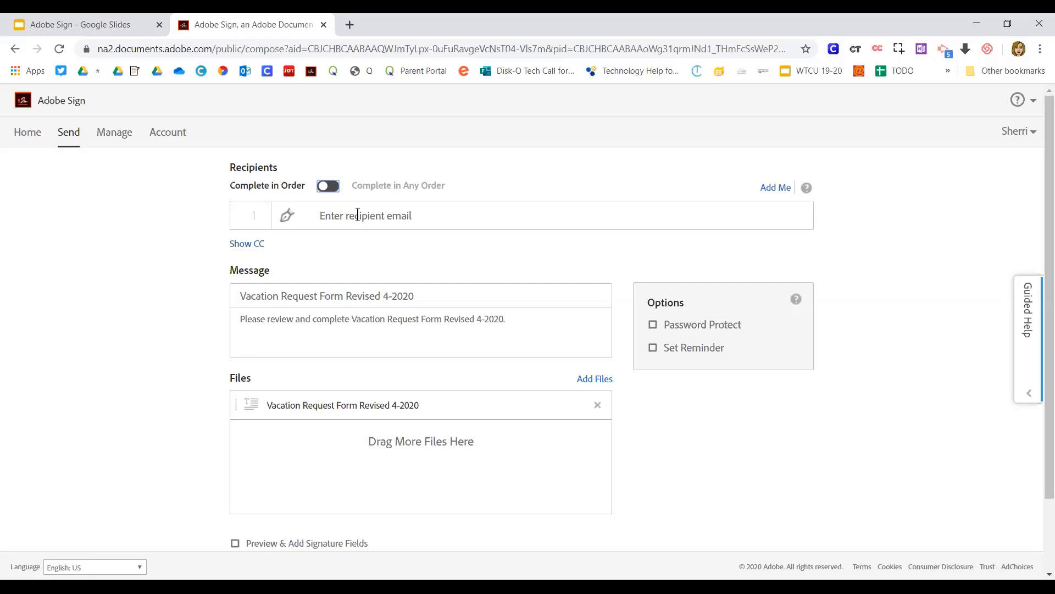
{"action": "left_click", "coordinate": [358, 214]}
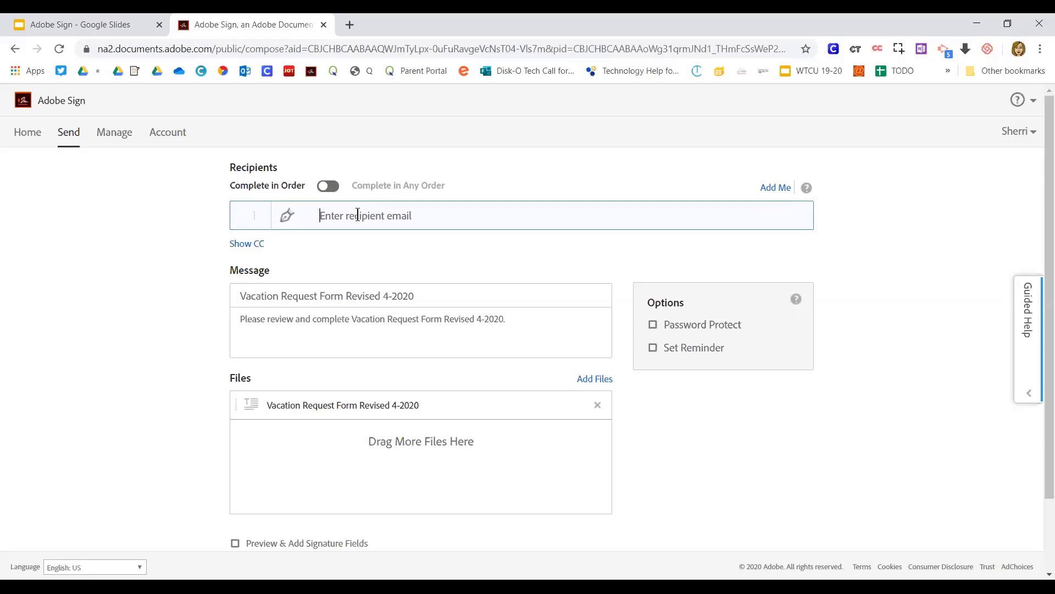
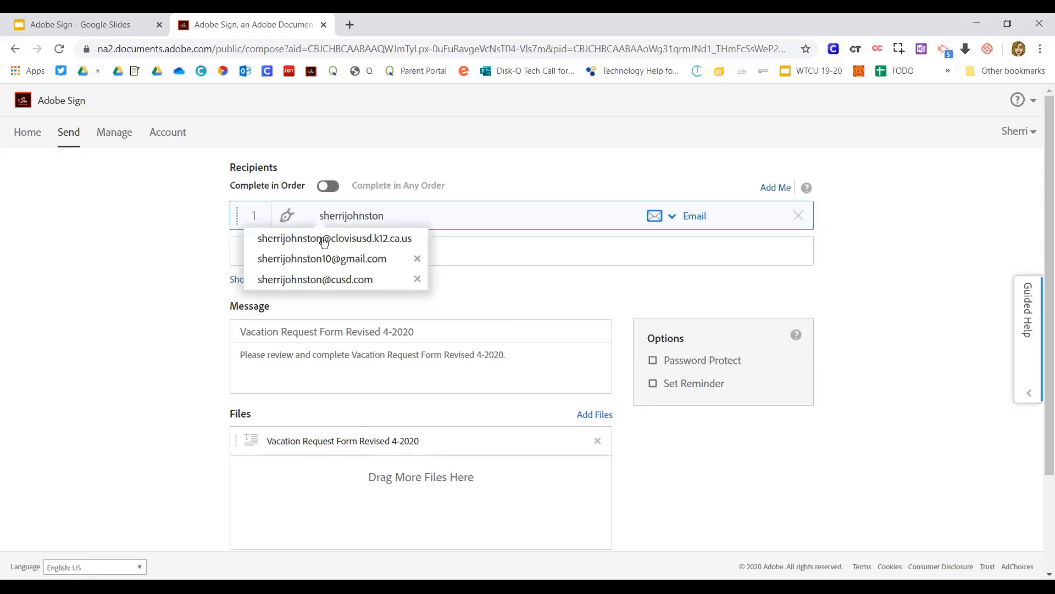
Add the recipient's Gmail address as recipient 1 and require a confirmed password for it
{"action": "left_click", "coordinate": [310, 259]}
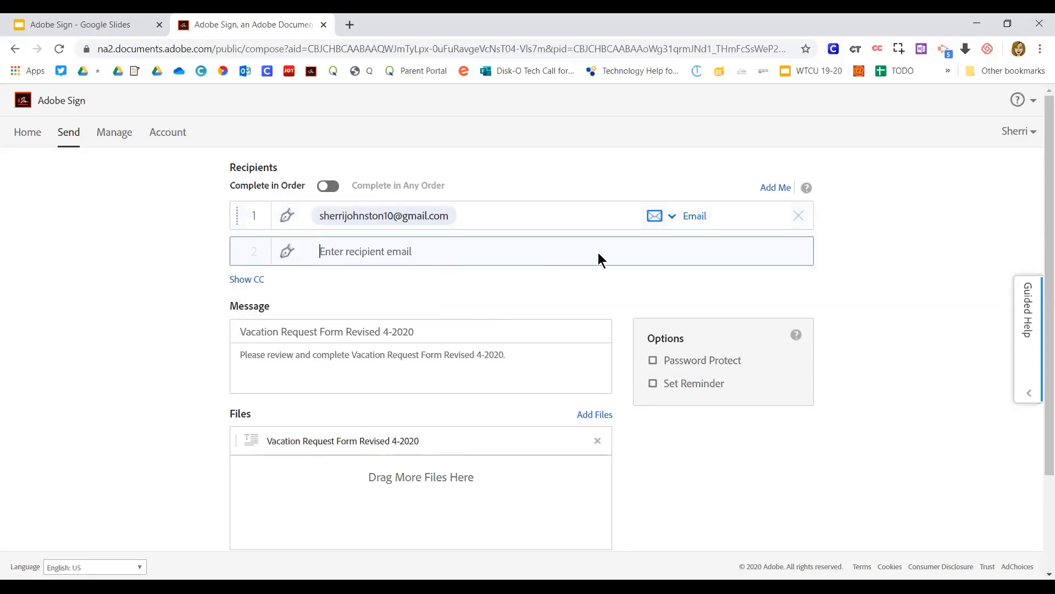
{"action": "left_click", "coordinate": [672, 217]}
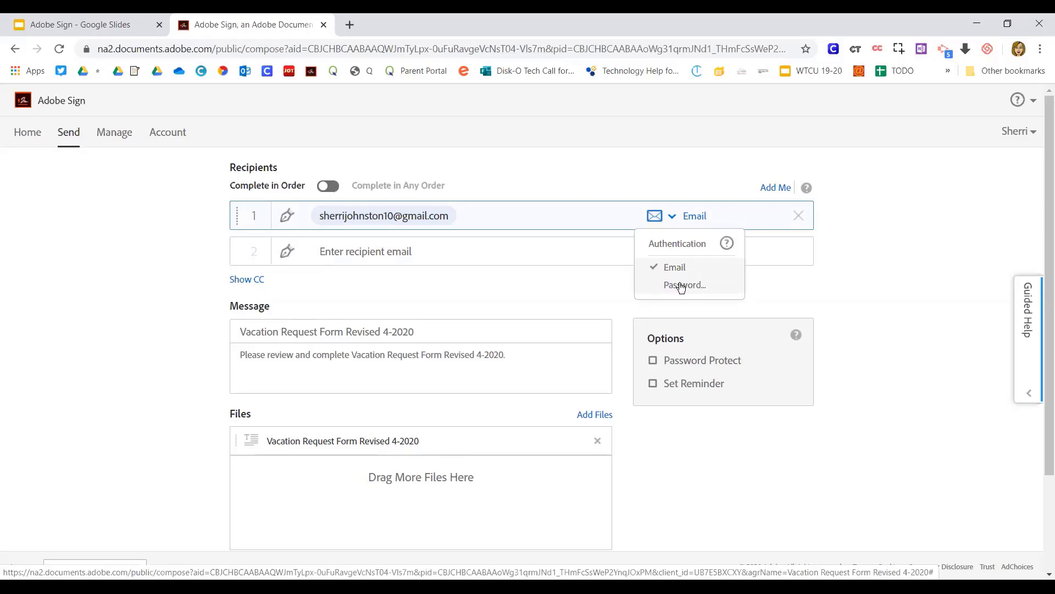
{"action": "left_click", "coordinate": [681, 285]}
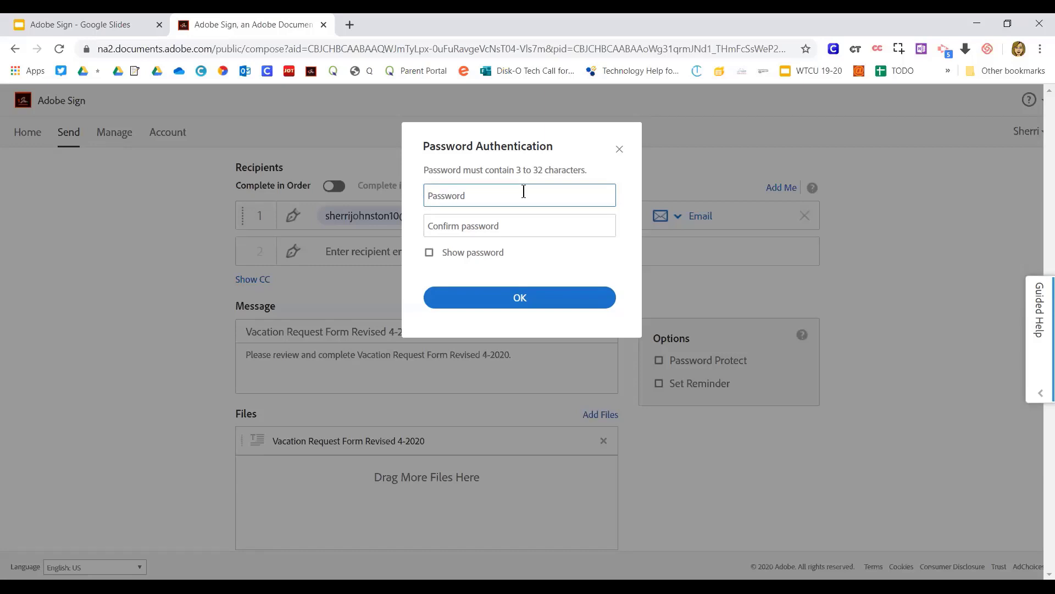
{"action": "type", "text": "•••••"}
{"action": "left_click", "coordinate": [509, 226]}
{"action": "type", "text": "••••••"}
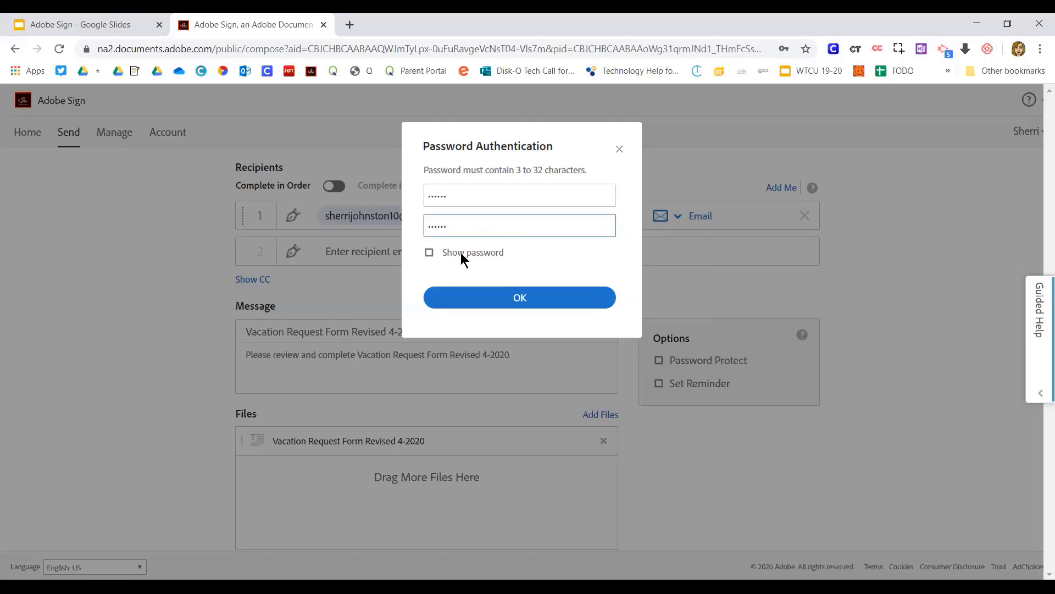
{"action": "left_click", "coordinate": [429, 253]}
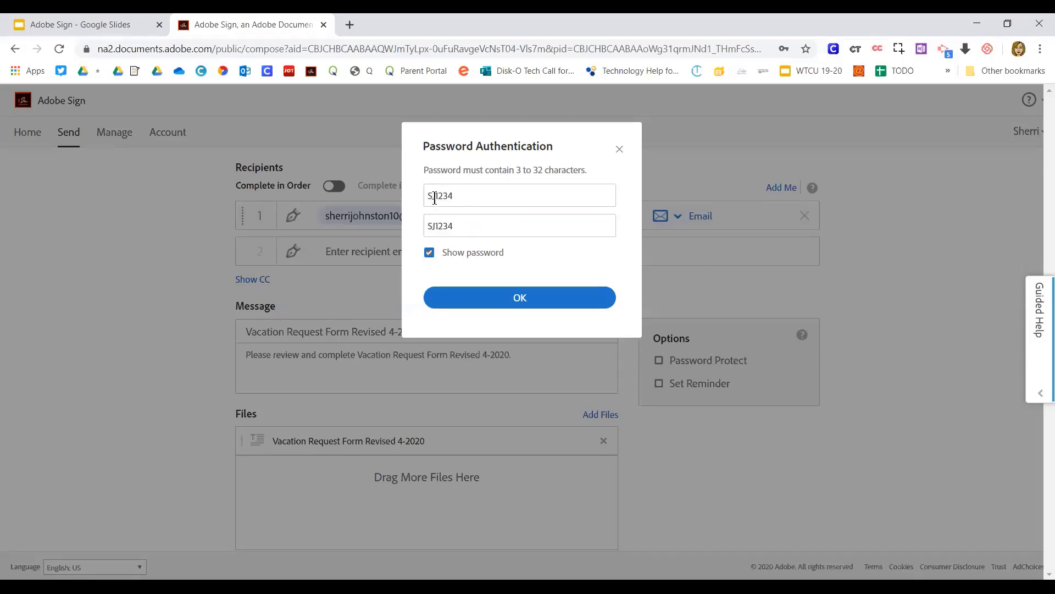
{"action": "left_click", "coordinate": [477, 296]}
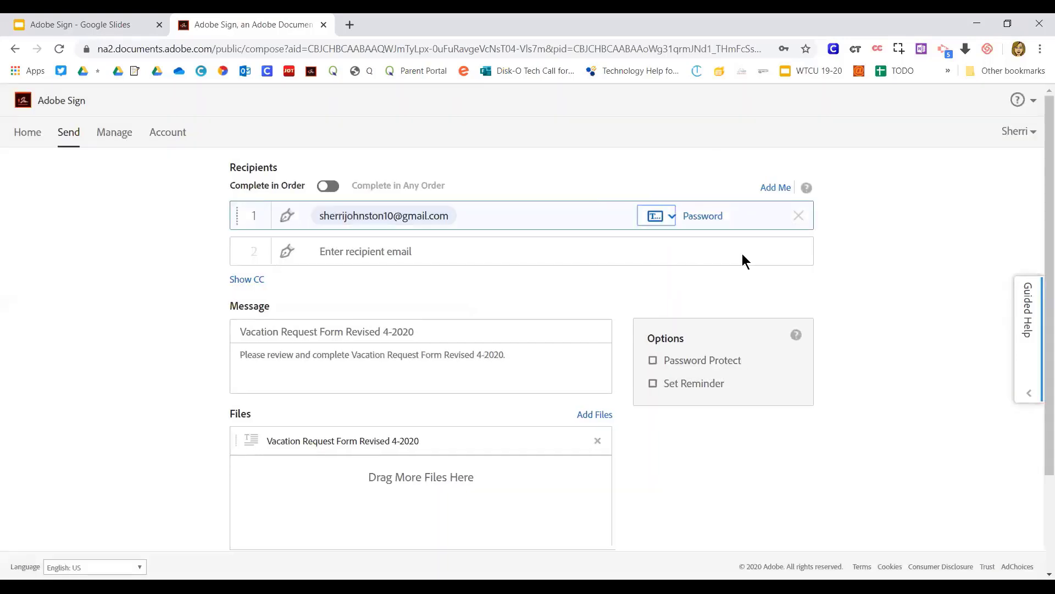
{"action": "left_click", "coordinate": [383, 251]}
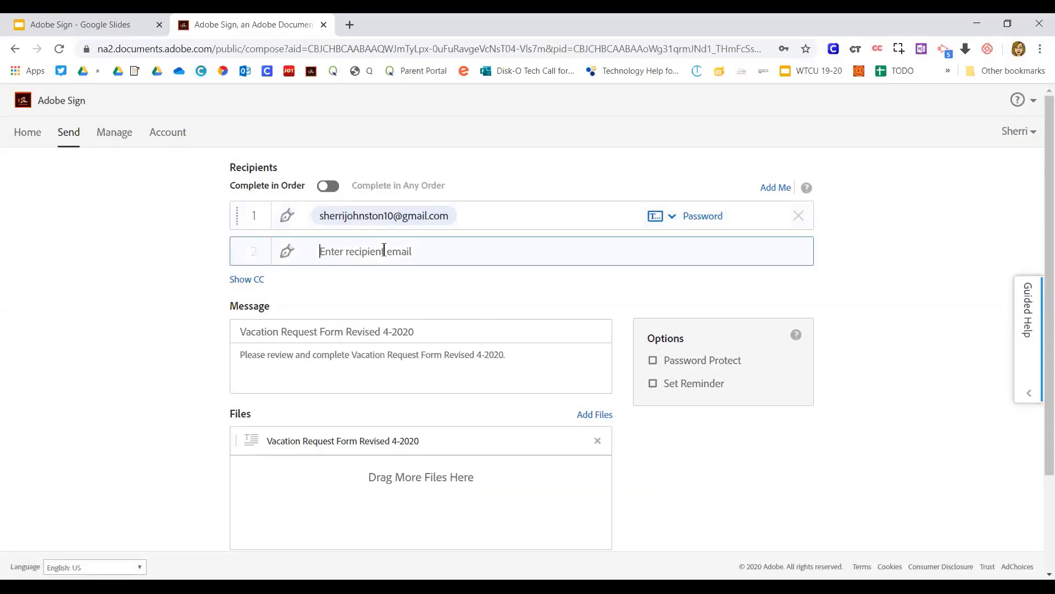
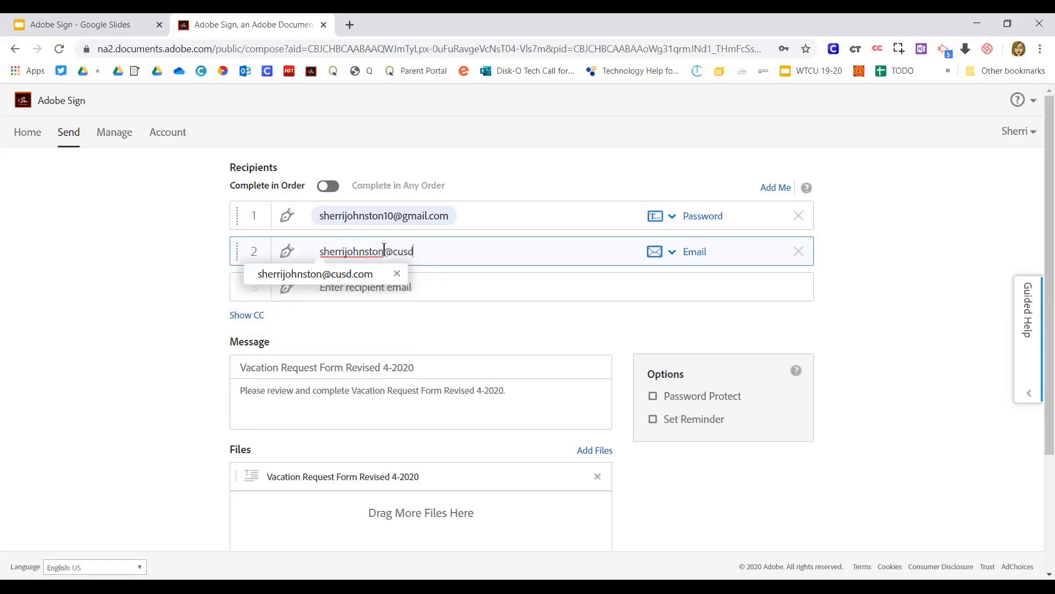
Enter the recipient's cusd.com school address as recipient 2, verified by email
{"action": "left_click", "coordinate": [86, 256]}
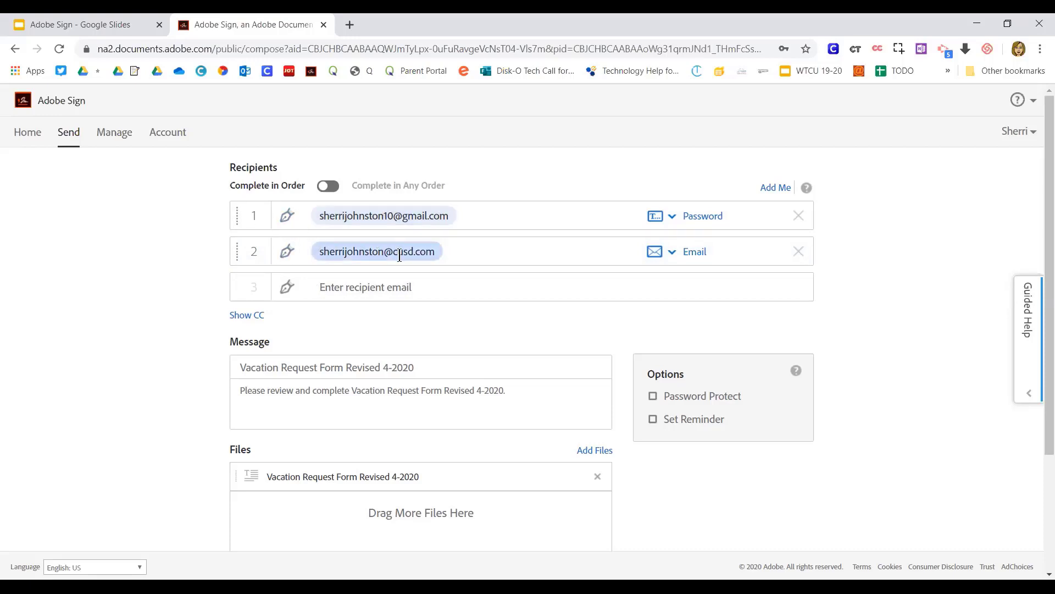
{"action": "scroll", "coordinate": [379, 355], "scroll_direction": "down", "scroll_amount": 3}
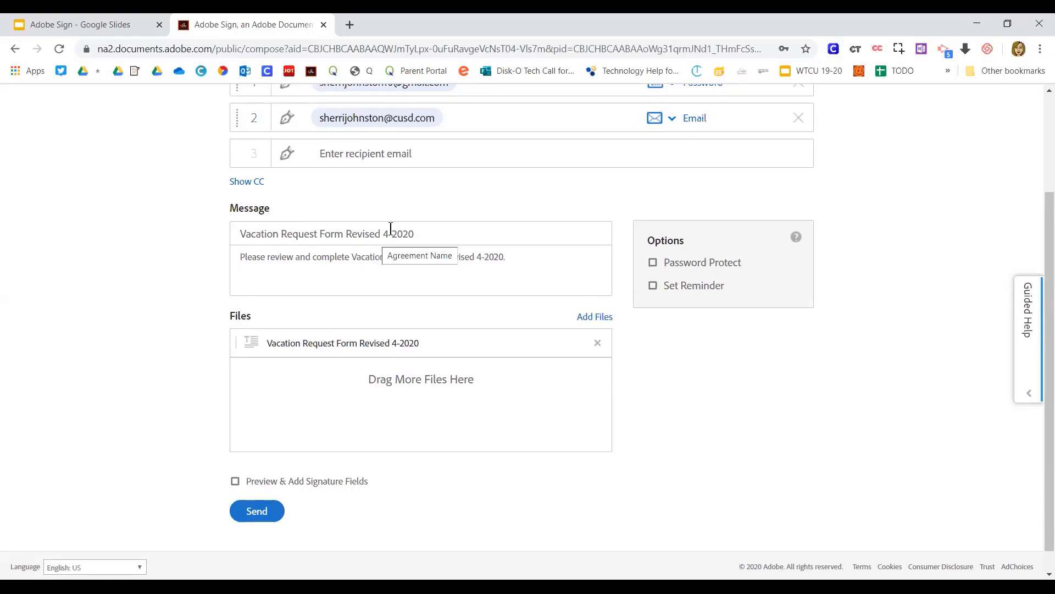
Append "Return this ASAP. Thank you" to the end of the agreement message
{"action": "left_click", "coordinate": [523, 257]}
{"action": "key", "text": "BackSpace"}
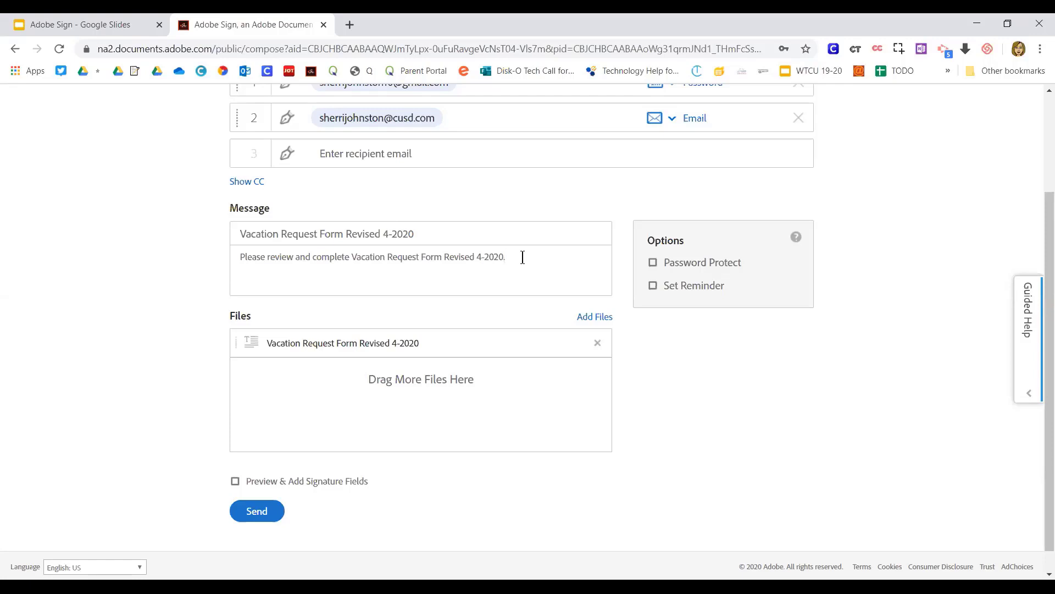
{"action": "type", "text": ".  Return this ASAP. Thank you!"}
{"action": "scroll", "coordinate": [388, 325], "scroll_direction": "up", "scroll_amount": 1}
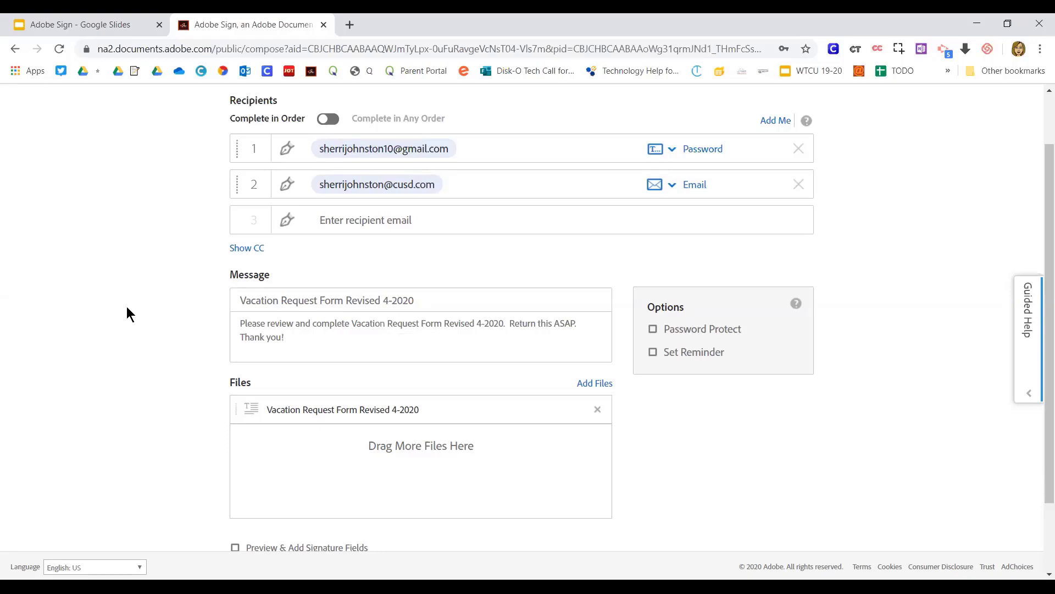
{"action": "scroll", "coordinate": [120, 306], "scroll_direction": "down", "scroll_amount": 2}
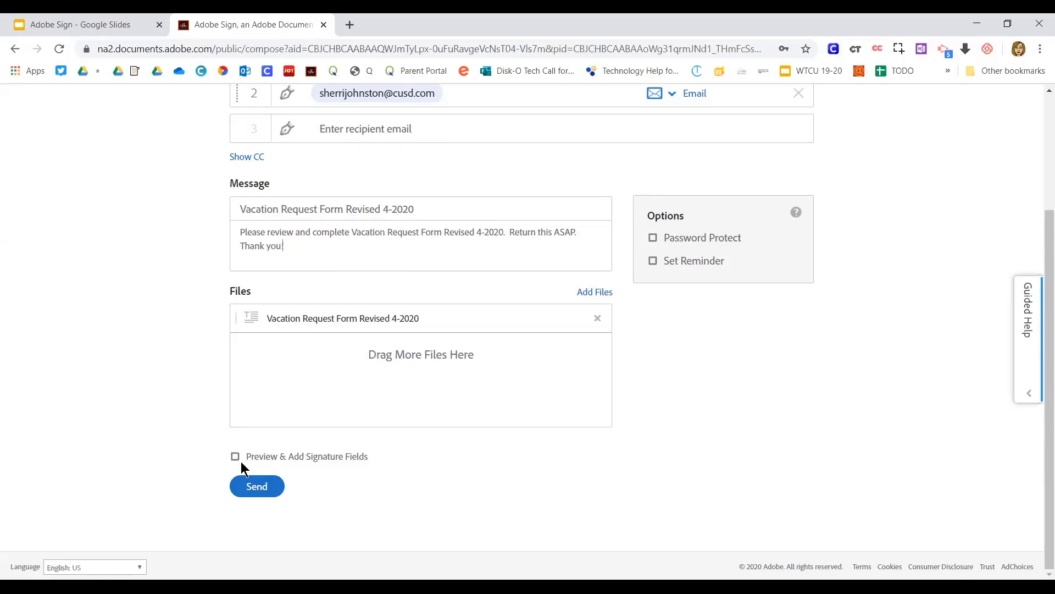
Set reminders to Every other day, enable Preview & Add Signature Fields, and submit with Next
{"action": "left_click", "coordinate": [654, 262]}
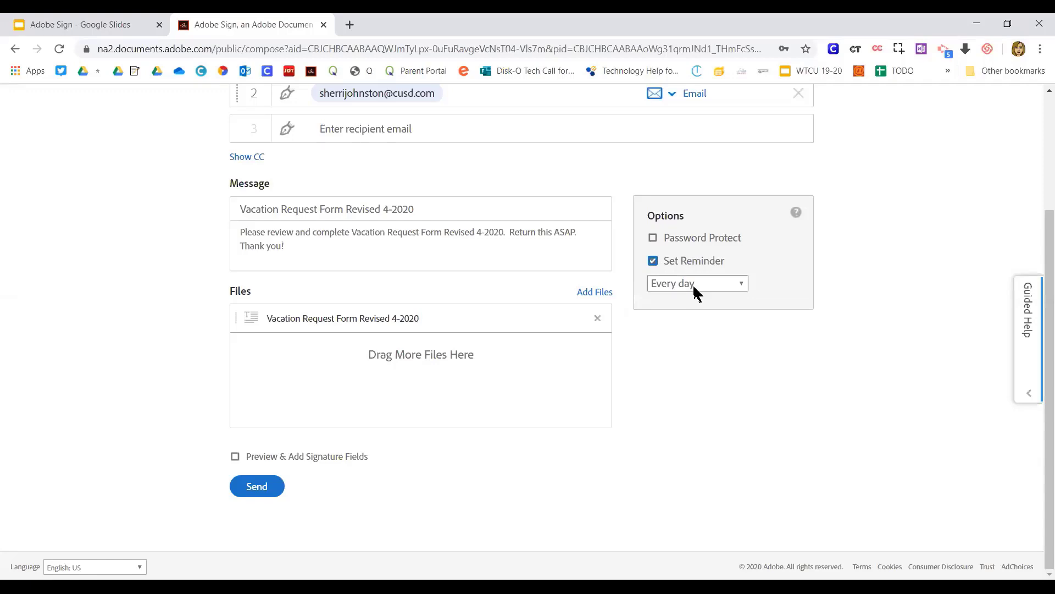
{"action": "left_click", "coordinate": [693, 284]}
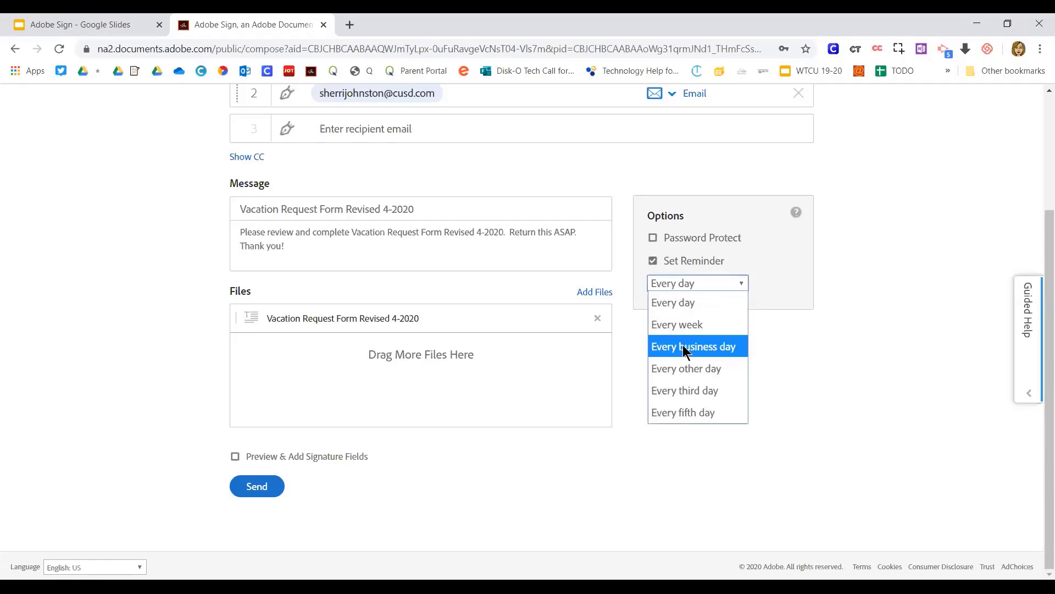
{"action": "left_click", "coordinate": [676, 374]}
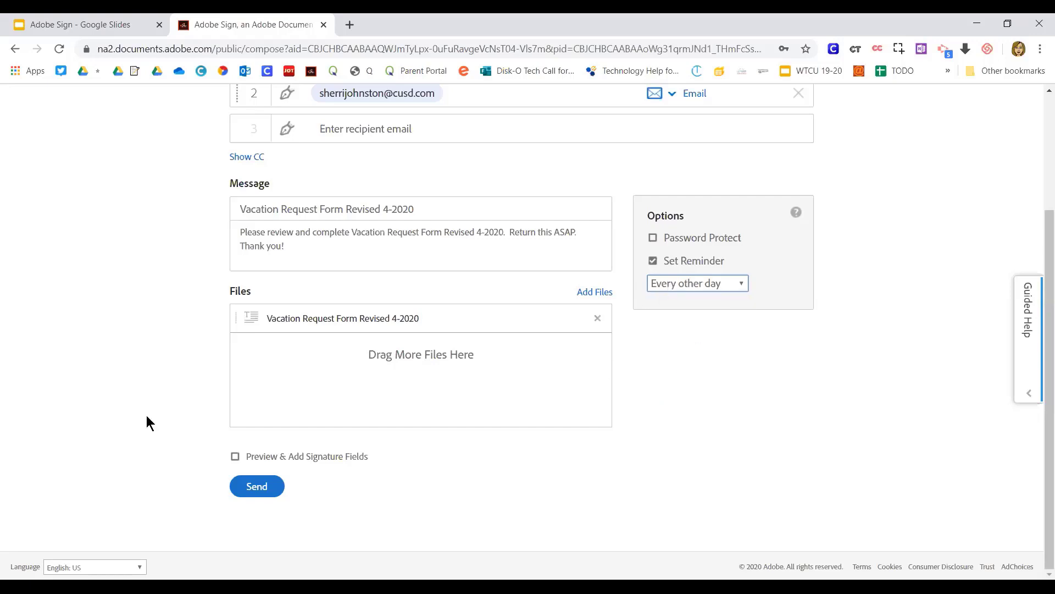
{"action": "left_click", "coordinate": [235, 457]}
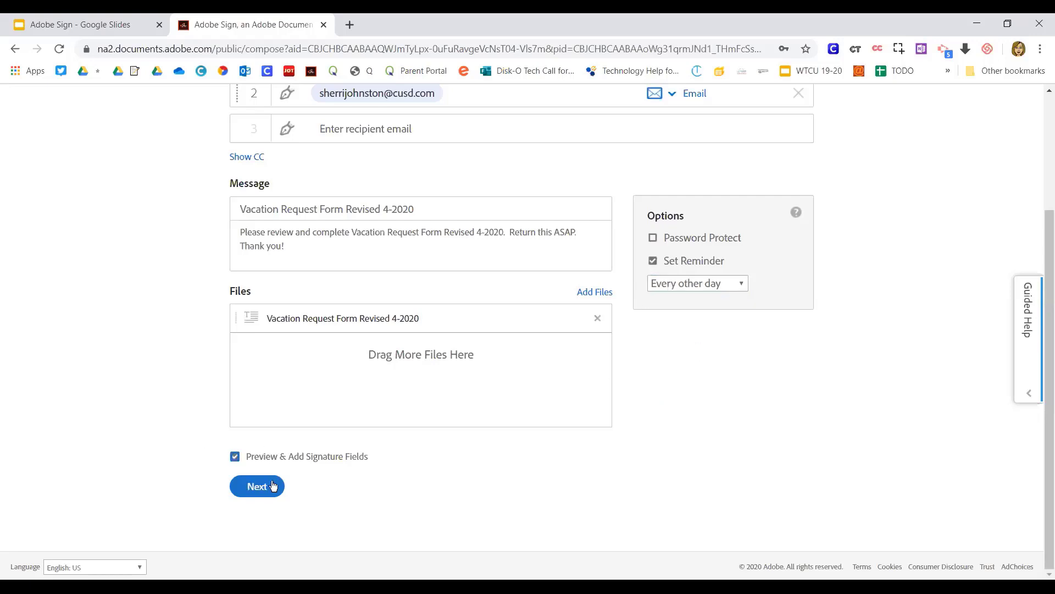
{"action": "left_click", "coordinate": [258, 487]}
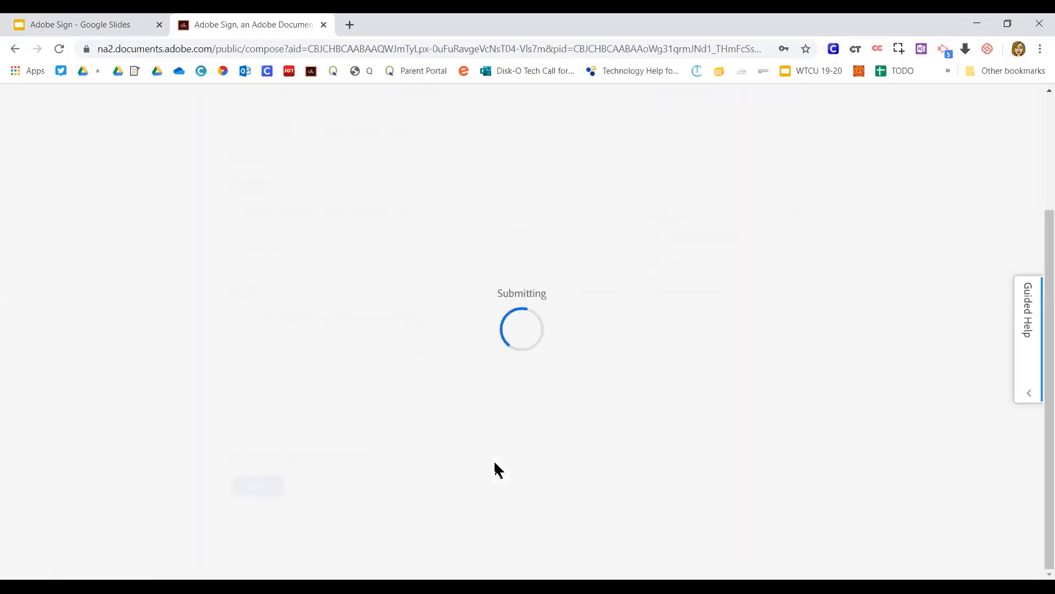
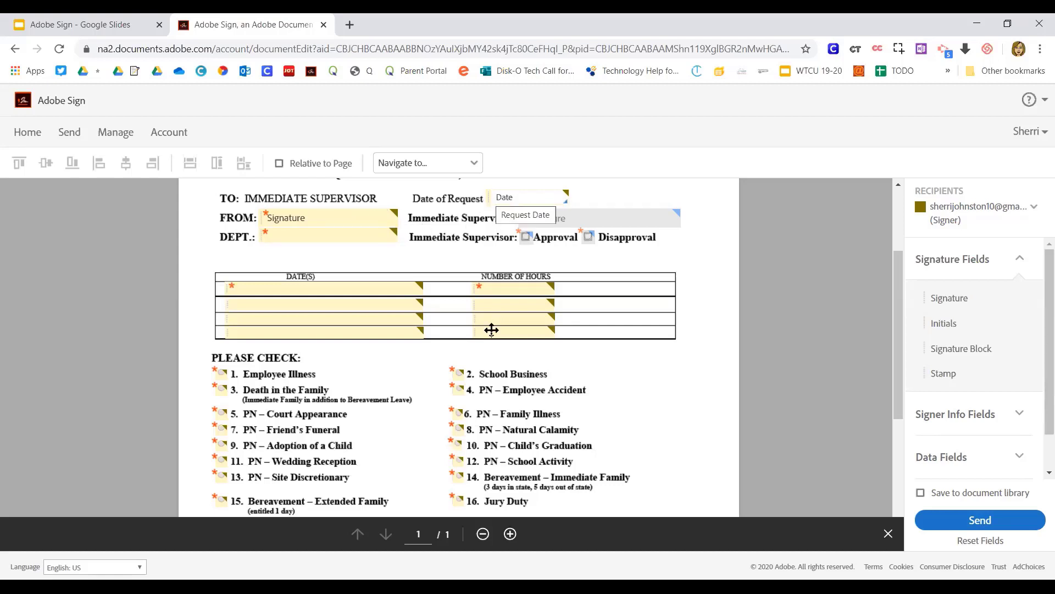
Scroll through the form to review the placed signature, date, hours-table and leave-type fields
{"action": "scroll", "coordinate": [491, 329], "scroll_direction": "down", "scroll_amount": 2}
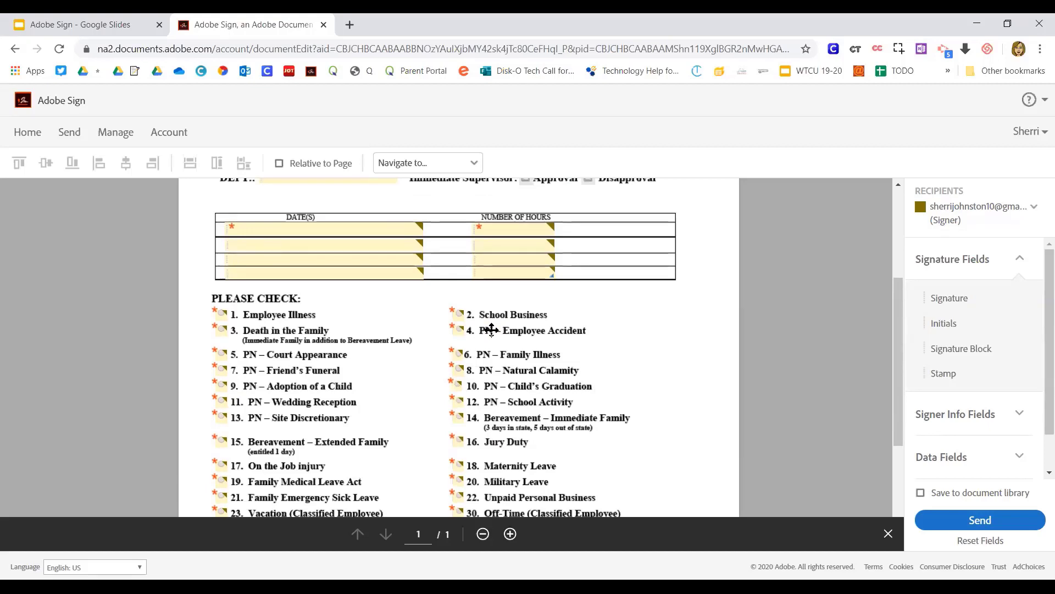
{"action": "scroll", "coordinate": [484, 332], "scroll_direction": "down", "scroll_amount": 2}
{"action": "scroll", "coordinate": [466, 272], "scroll_direction": "up", "scroll_amount": 6}
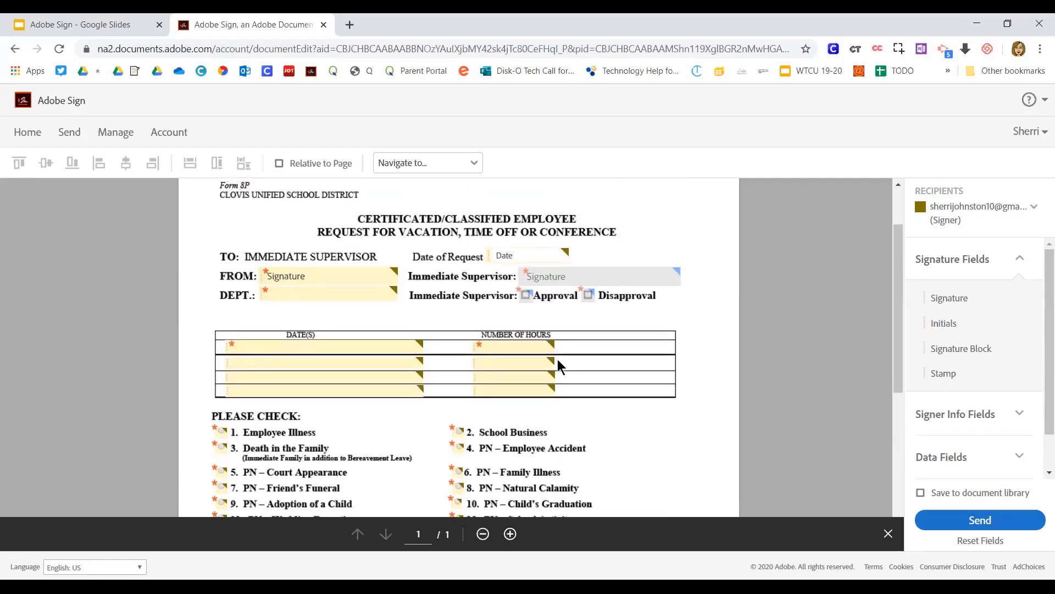
{"action": "scroll", "coordinate": [721, 431], "scroll_direction": "down", "scroll_amount": 1}
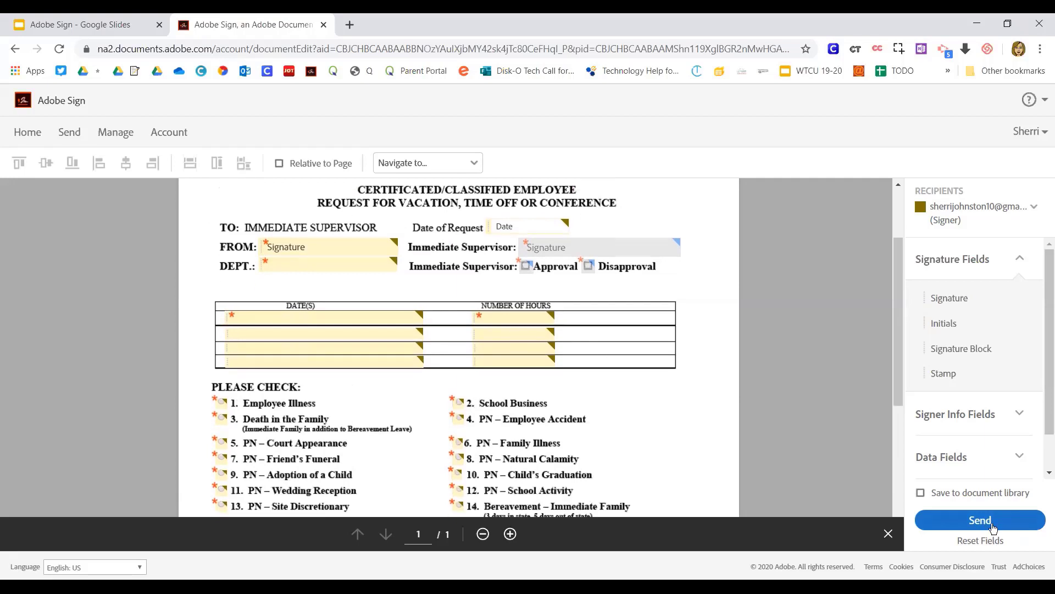
Send the form, then open its 'Signature requested' email in Gmail and choose Review and sign
{"action": "left_click", "coordinate": [988, 524]}
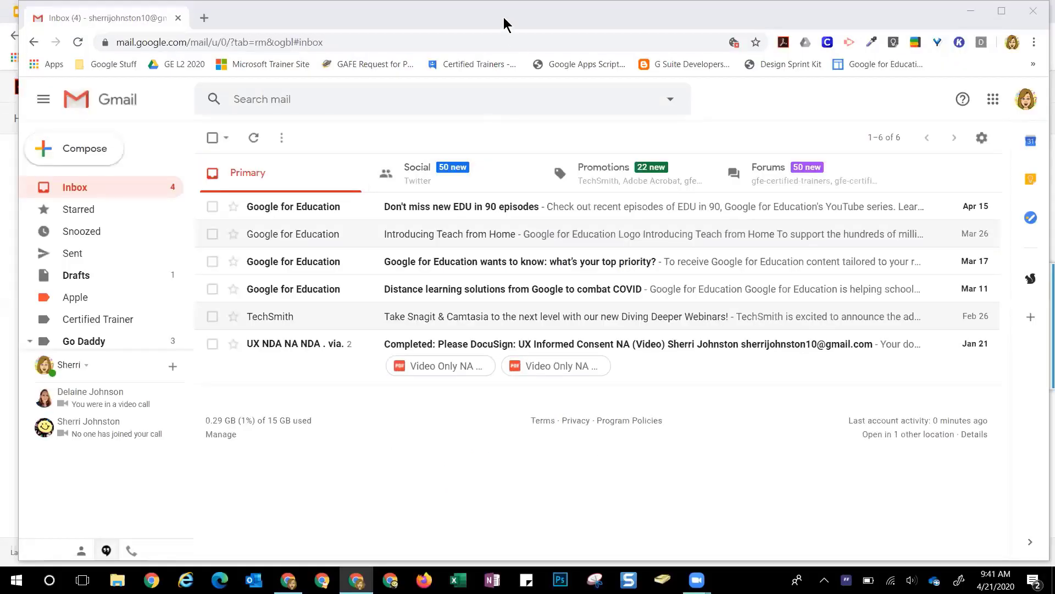
{"action": "left_click_drag", "start_coordinate": [504, 21], "coordinate": [487, 21]}
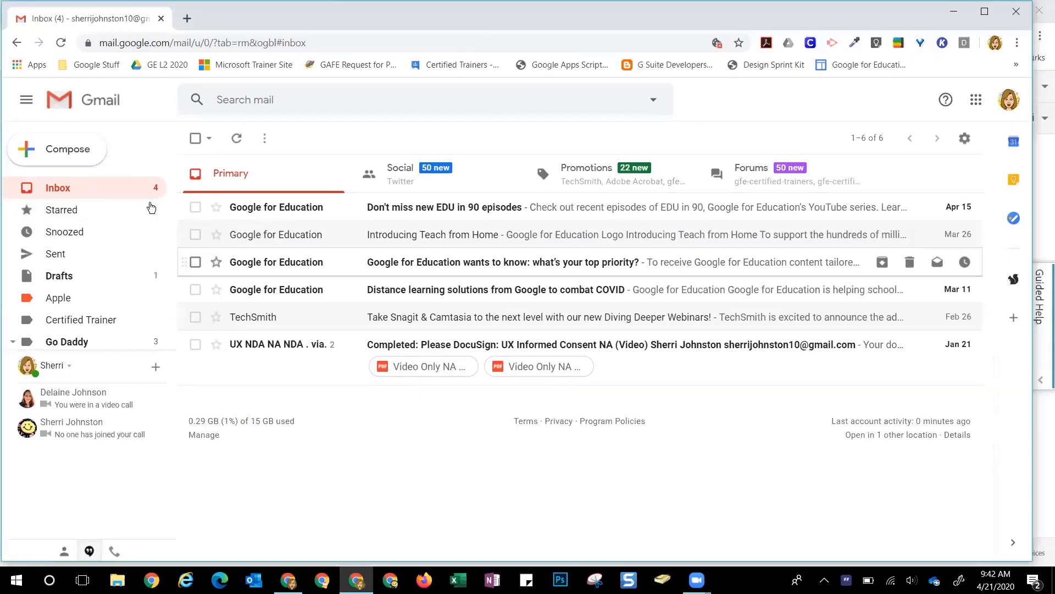
{"action": "left_click", "coordinate": [61, 42]}
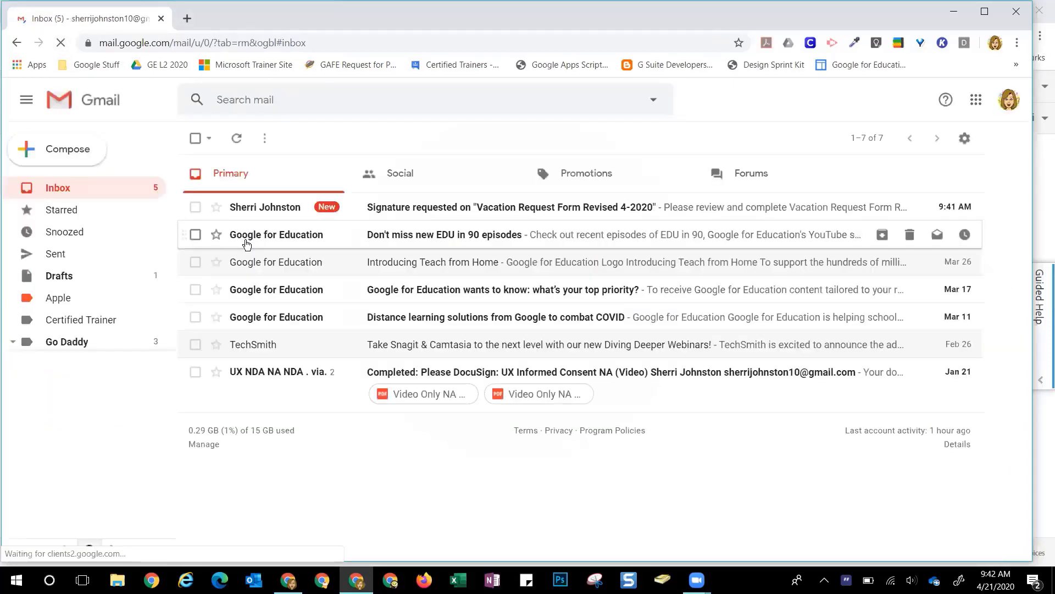
{"action": "left_click", "coordinate": [447, 212]}
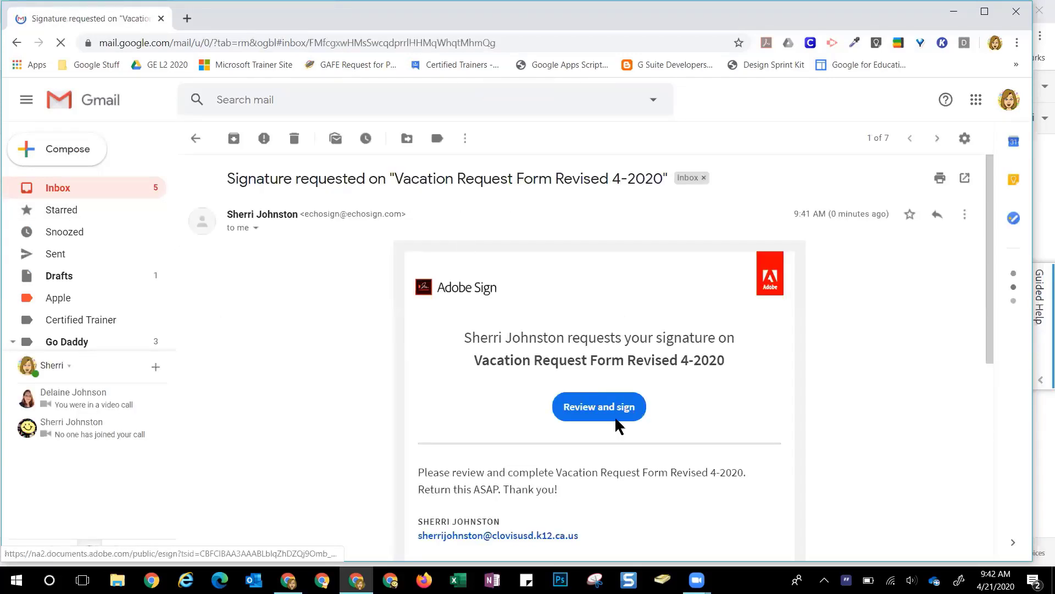
{"action": "left_click", "coordinate": [618, 410]}
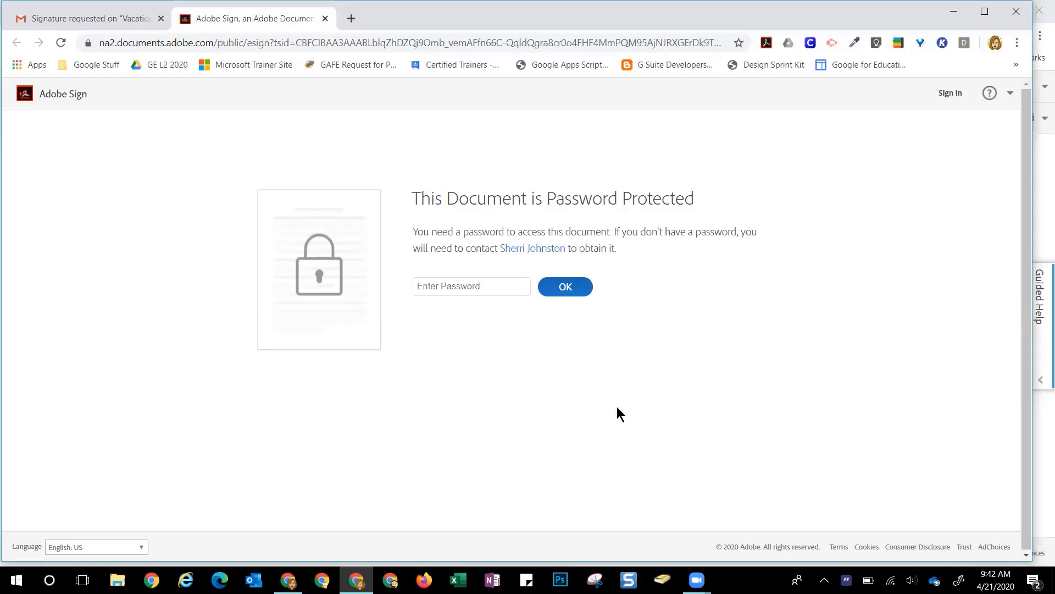
Unlock the vacation form with its document password and start signing the FROM line
{"action": "left_click", "coordinate": [442, 285]}
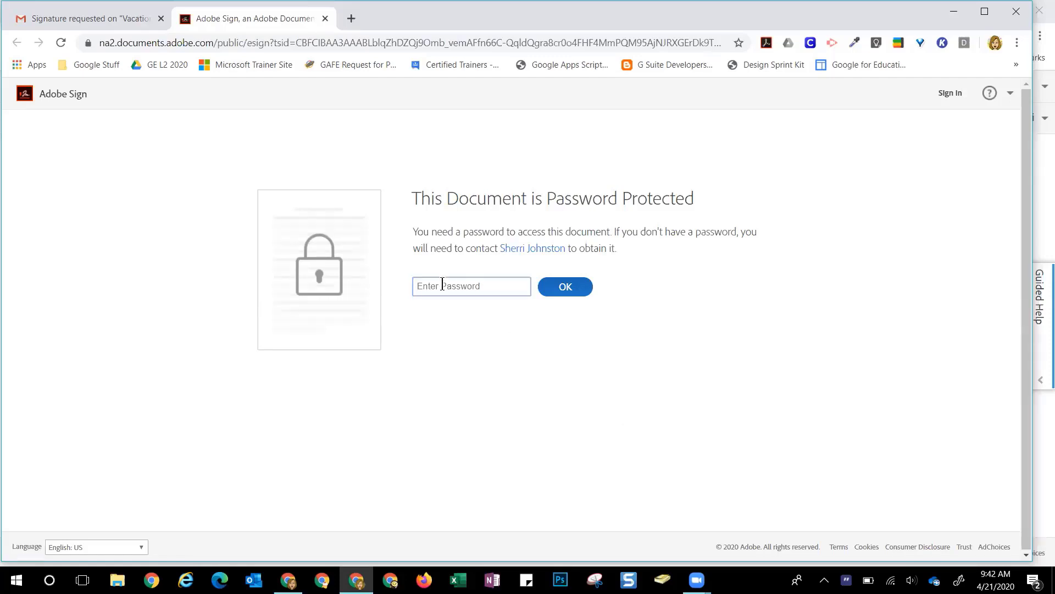
{"action": "type", "text": "••••••"}
{"action": "left_click", "coordinate": [562, 291]}
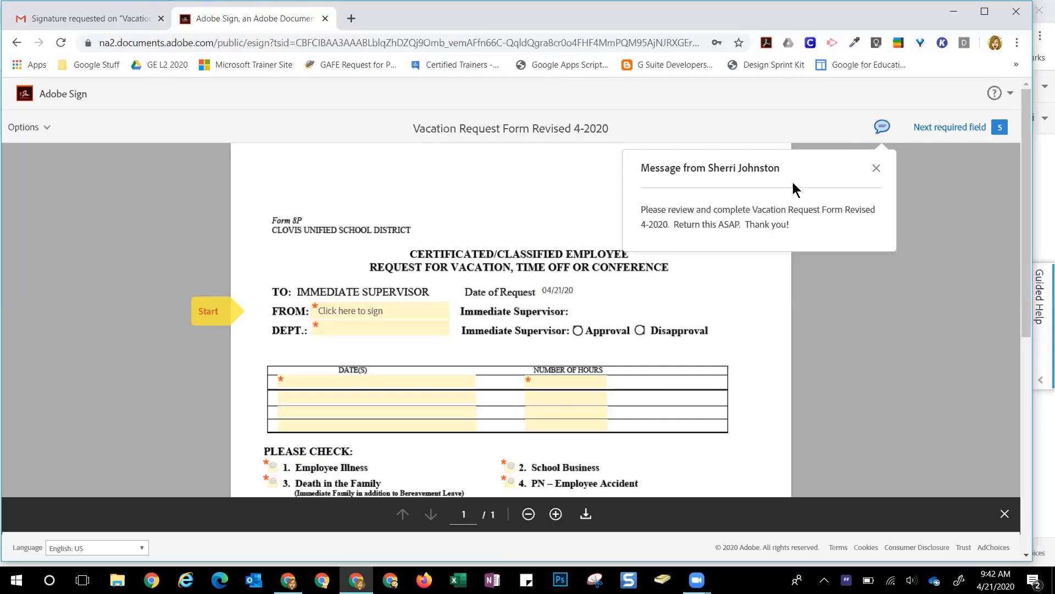
{"action": "left_click", "coordinate": [364, 311]}
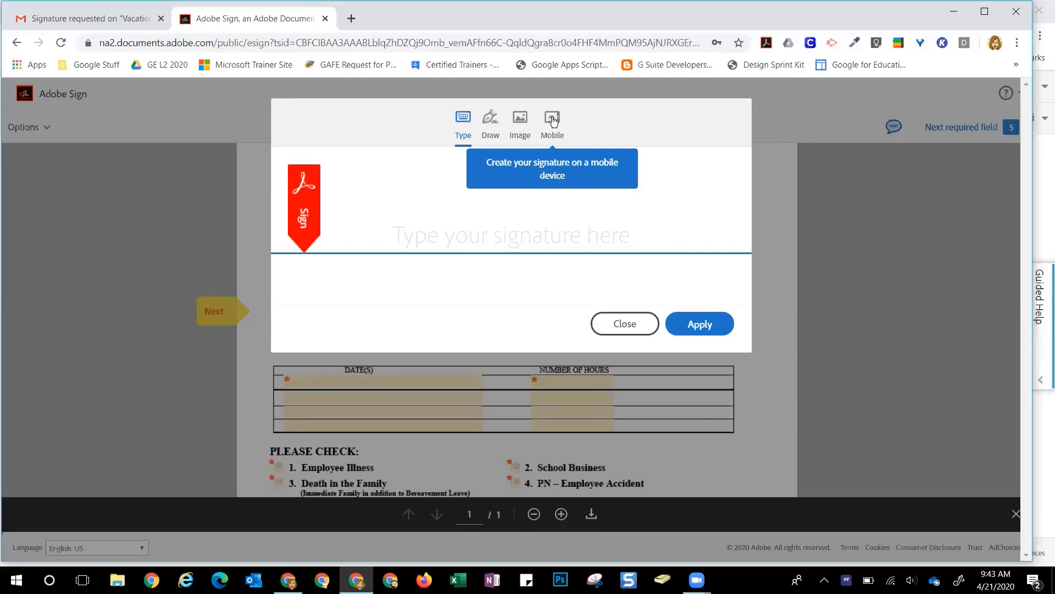
Draw the signature via a phone, add the signer's name, and apply it to FROM
{"action": "left_click", "coordinate": [553, 120]}
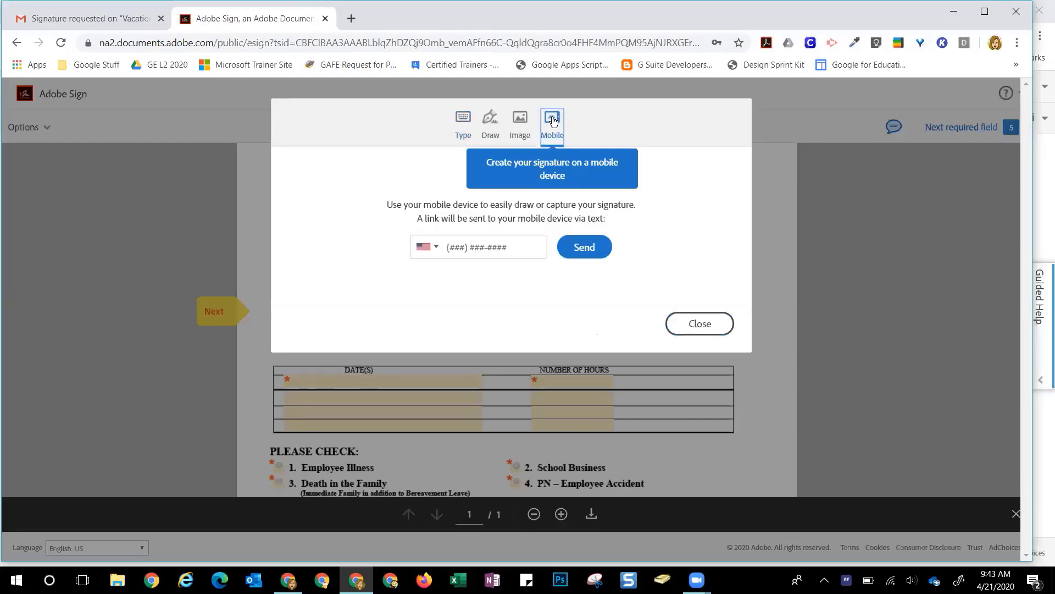
{"action": "left_click", "coordinate": [506, 247]}
{"action": "type", "text": "559"}
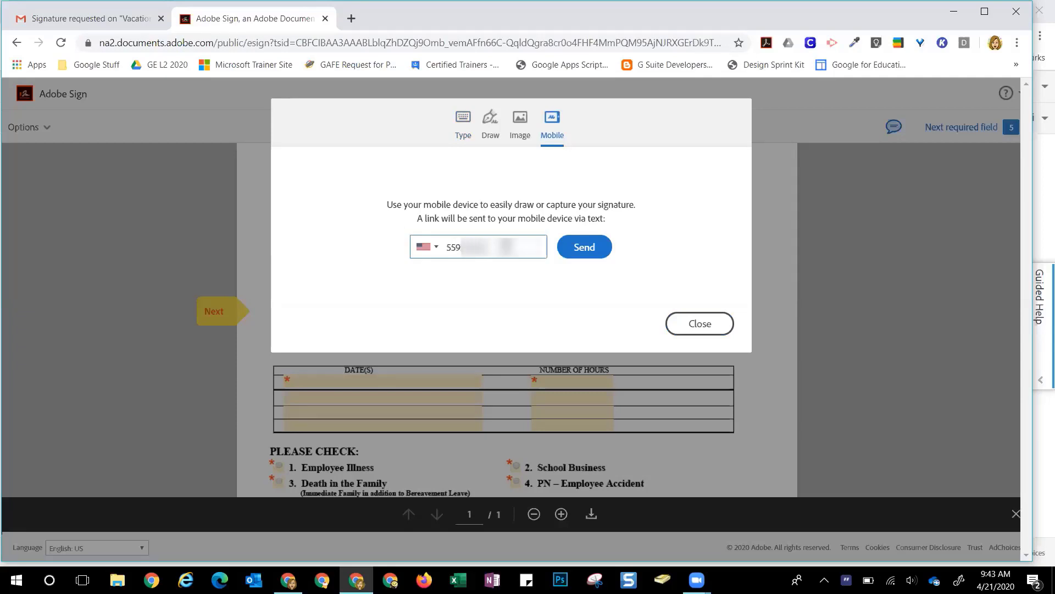
{"action": "left_click", "coordinate": [579, 247]}
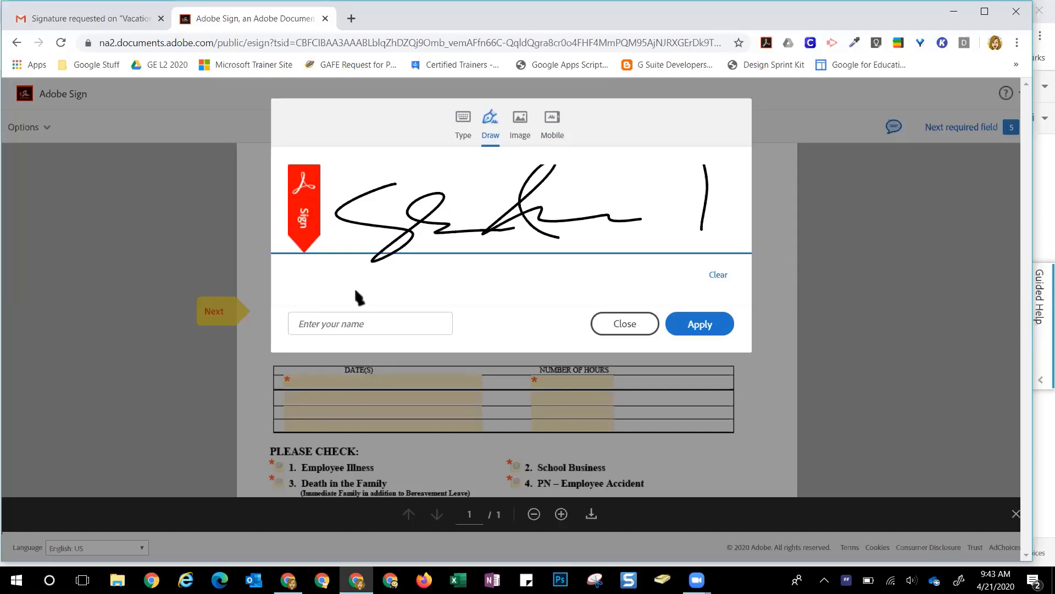
{"action": "left_click", "coordinate": [345, 325]}
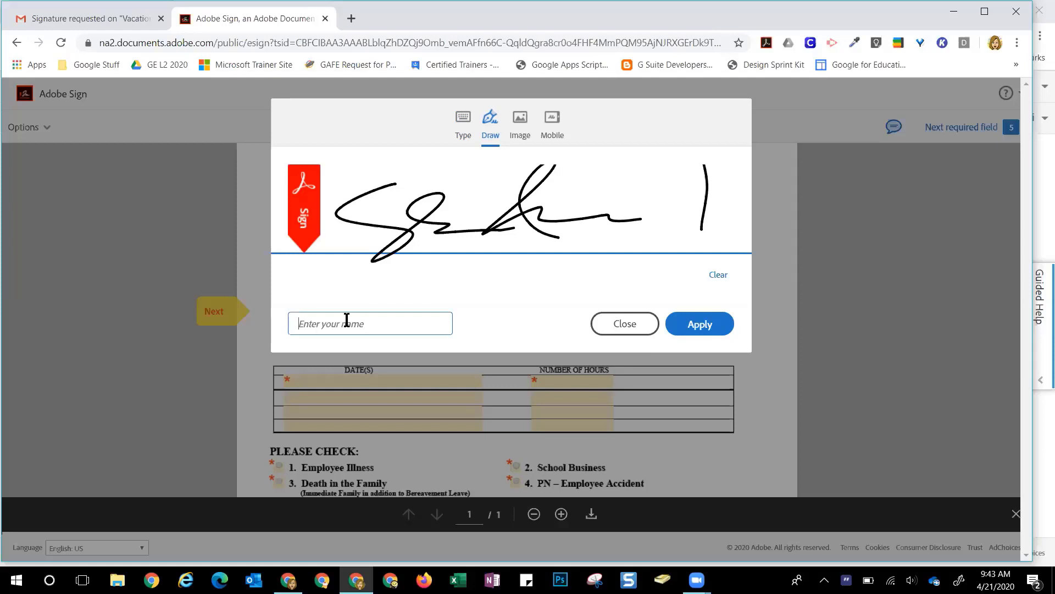
{"action": "left_click", "coordinate": [718, 325]}
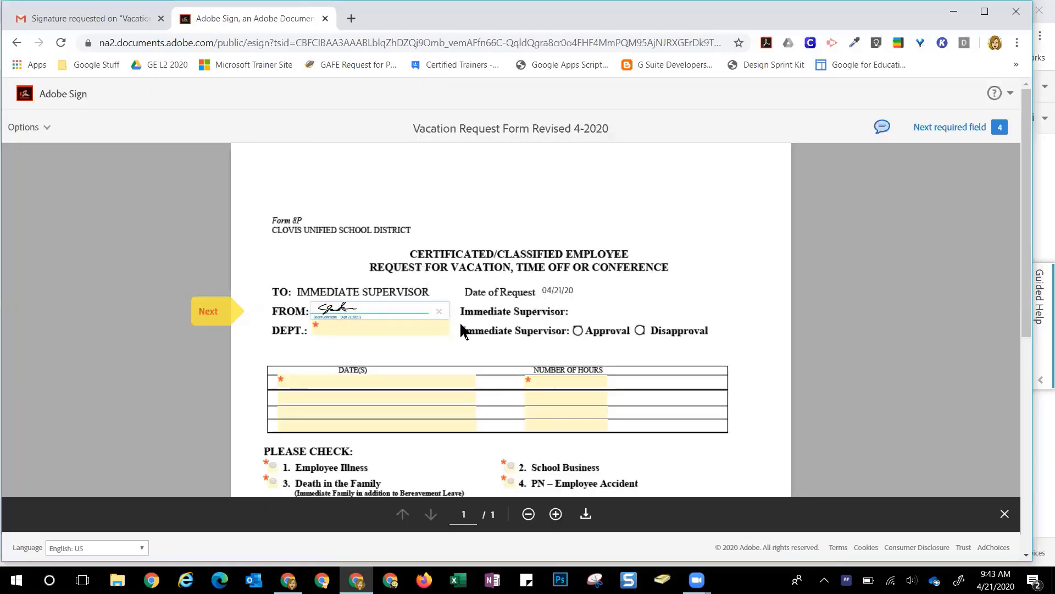
Fill in DEPT as Tech, DATE(S) as 4/22/20 and NUMBER OF HOURS as 8
{"action": "left_click", "coordinate": [432, 328]}
{"action": "type", "text": "Tec"}
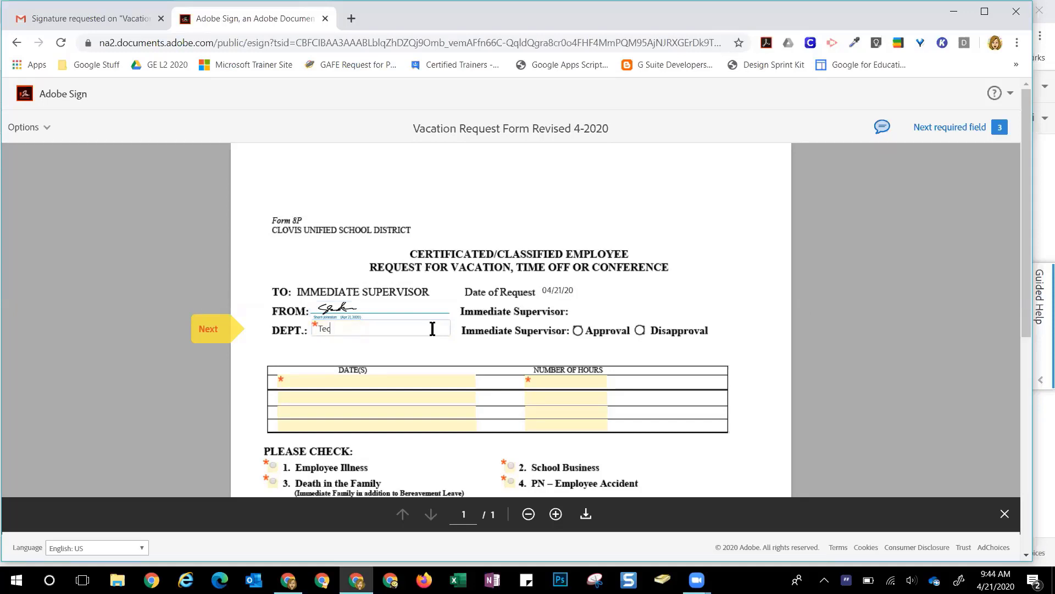
{"action": "type", "text": "h"}
{"action": "left_click", "coordinate": [423, 378]}
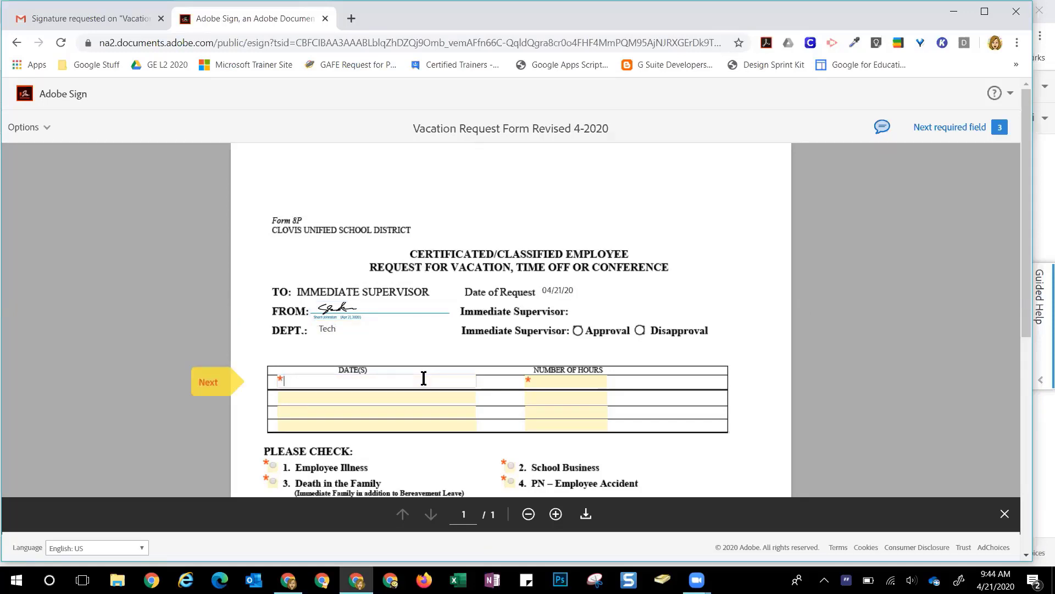
{"action": "type", "text": "4/22/20"}
{"action": "left_click", "coordinate": [589, 381]}
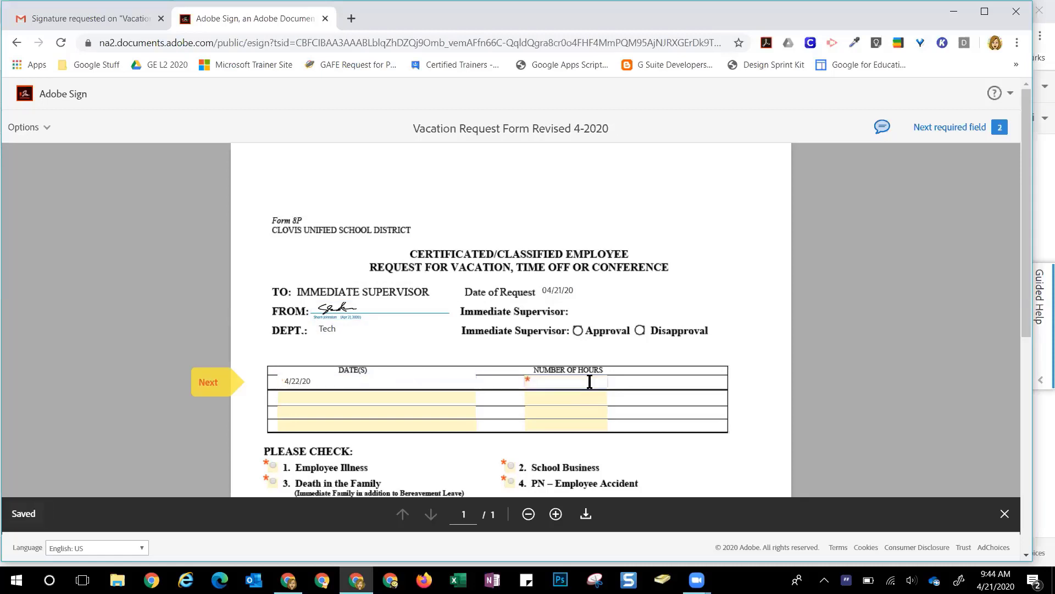
{"action": "type", "text": "8"}
Check 36 Time Off (Certificated Employee) and finish signing the form
{"action": "scroll", "coordinate": [581, 363], "scroll_direction": "down", "scroll_amount": 1}
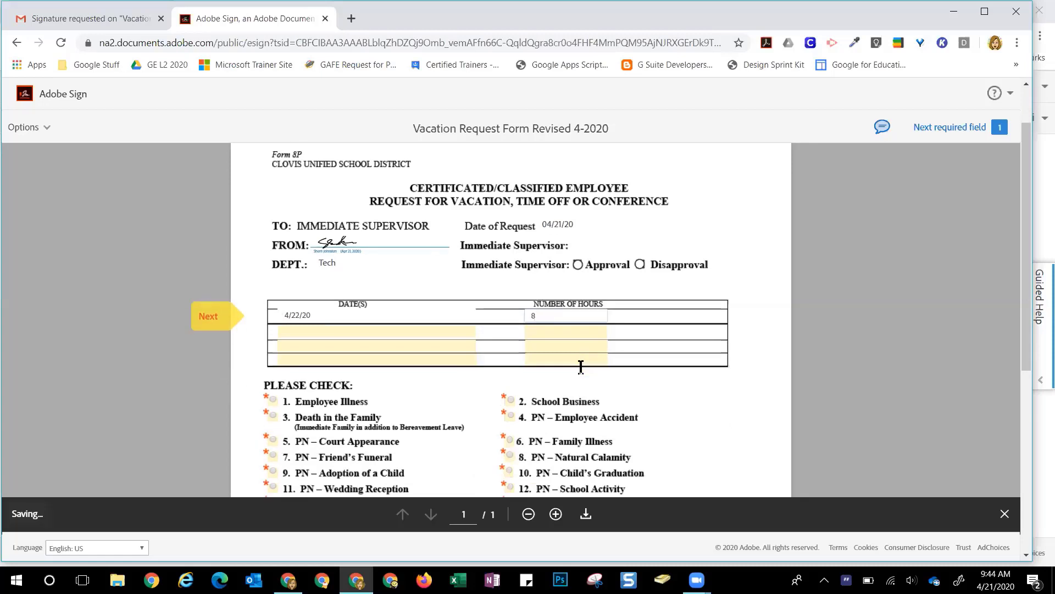
{"action": "scroll", "coordinate": [580, 364], "scroll_direction": "down", "scroll_amount": 2}
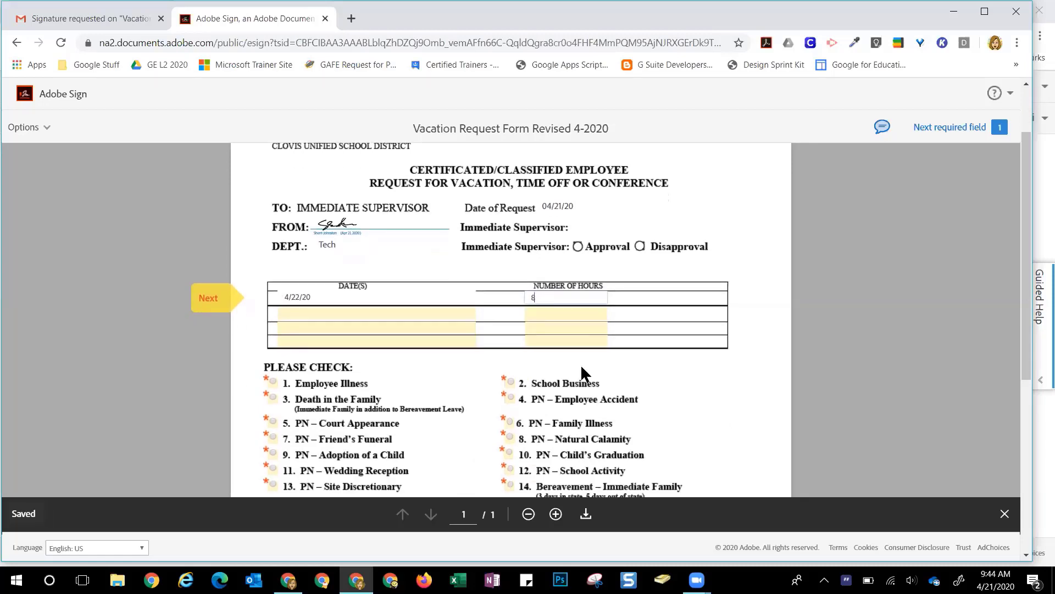
{"action": "scroll", "coordinate": [580, 363], "scroll_direction": "down", "scroll_amount": 2}
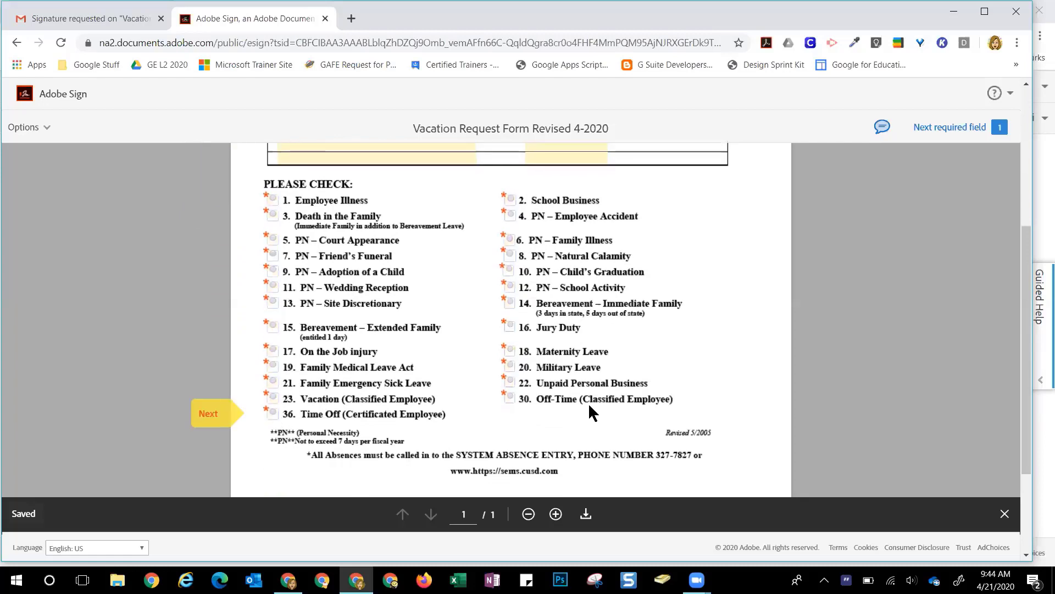
{"action": "left_click", "coordinate": [275, 409]}
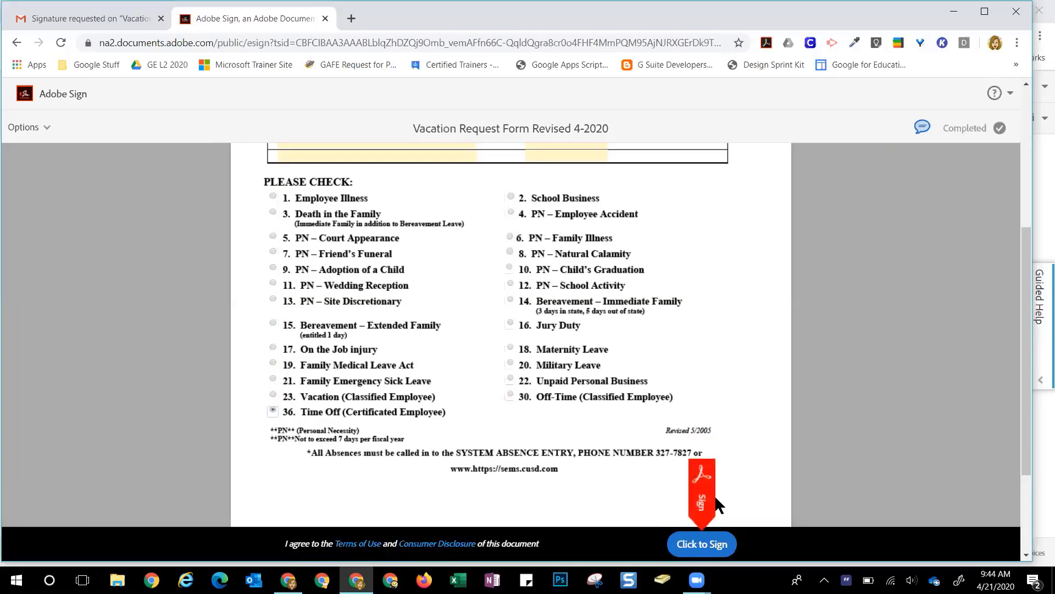
{"action": "left_click", "coordinate": [708, 544]}
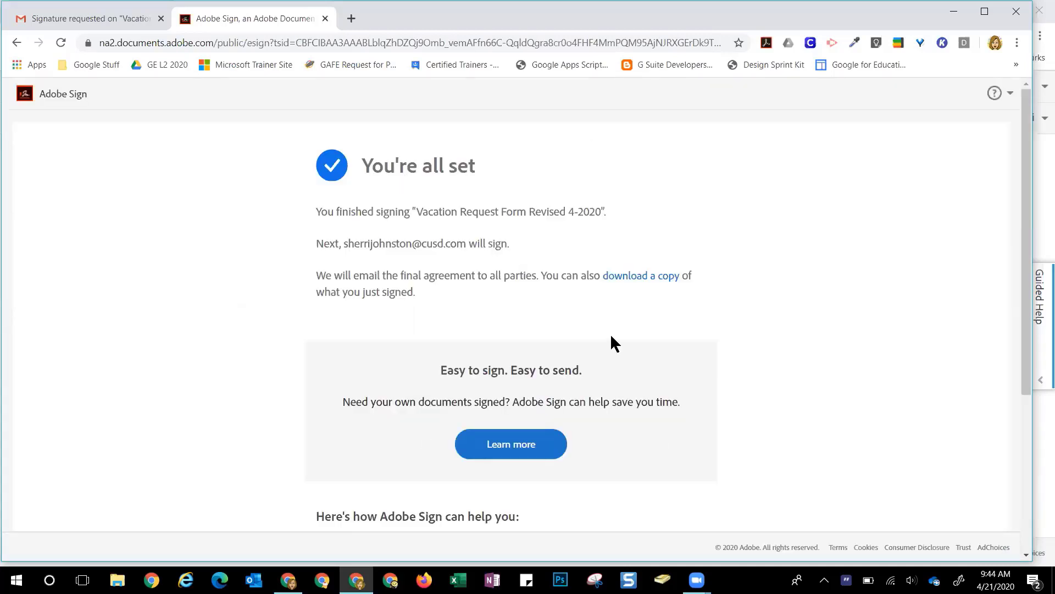
Close the finished Adobe Sign tab and switch to Outlook
{"action": "left_click", "coordinate": [325, 19]}
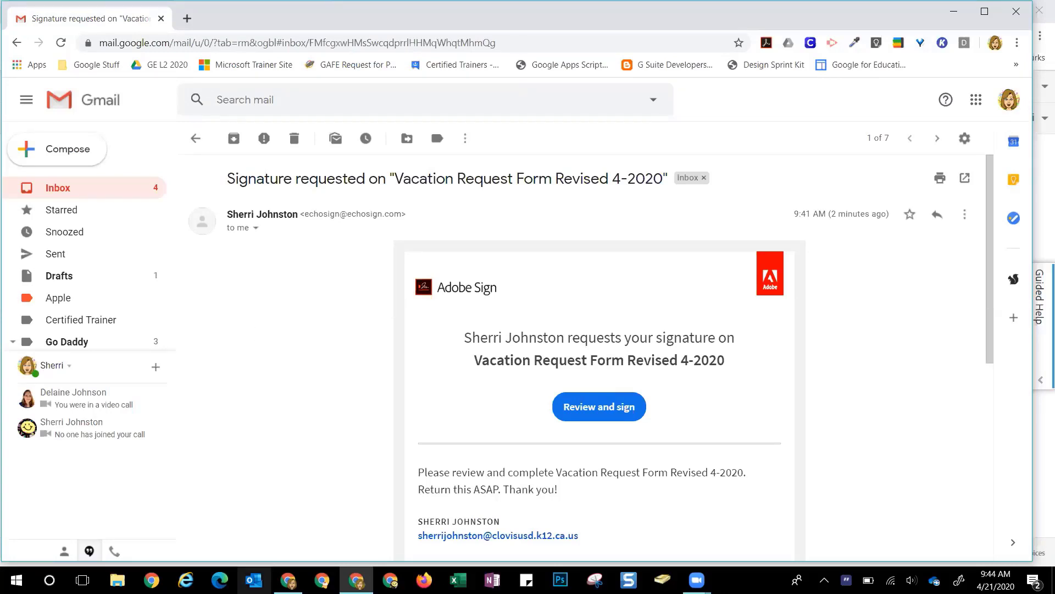
{"action": "left_click", "coordinate": [254, 580]}
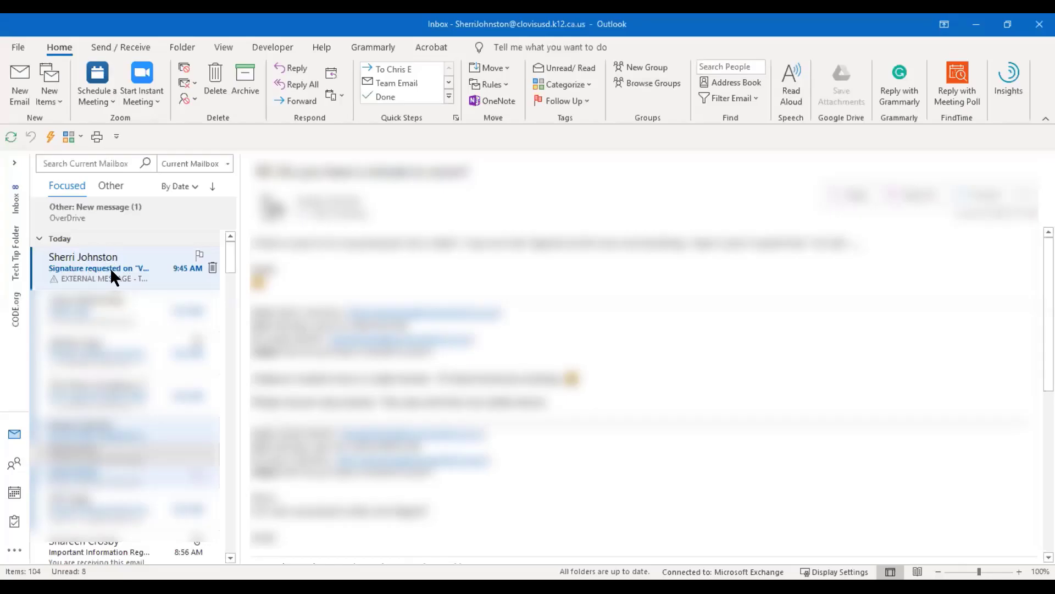
Open the Outlook signature request email and launch the vacation form for review and signing
{"action": "left_click", "coordinate": [110, 267]}
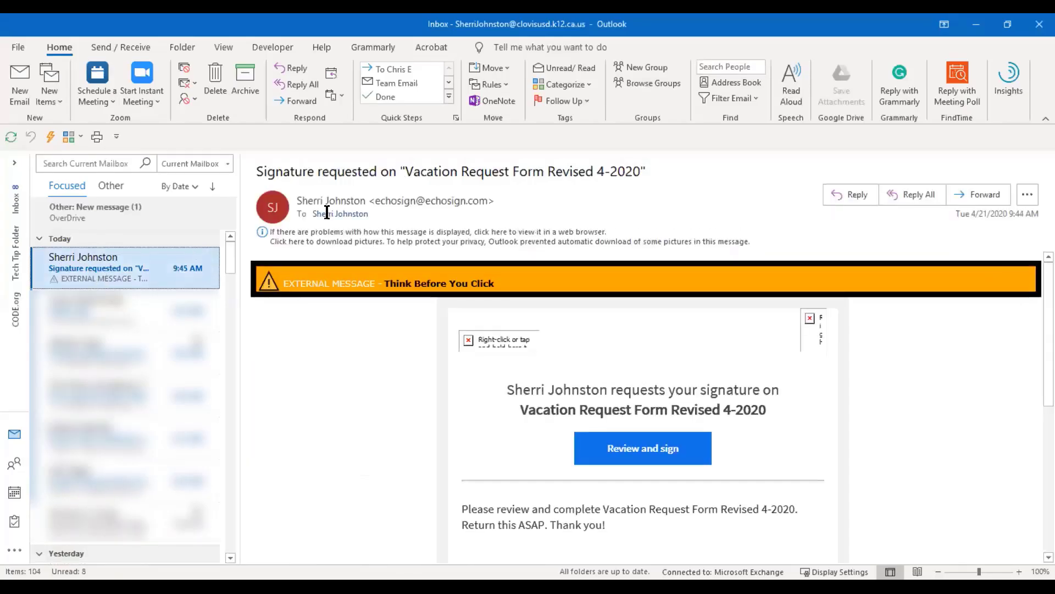
{"action": "left_click", "coordinate": [637, 456]}
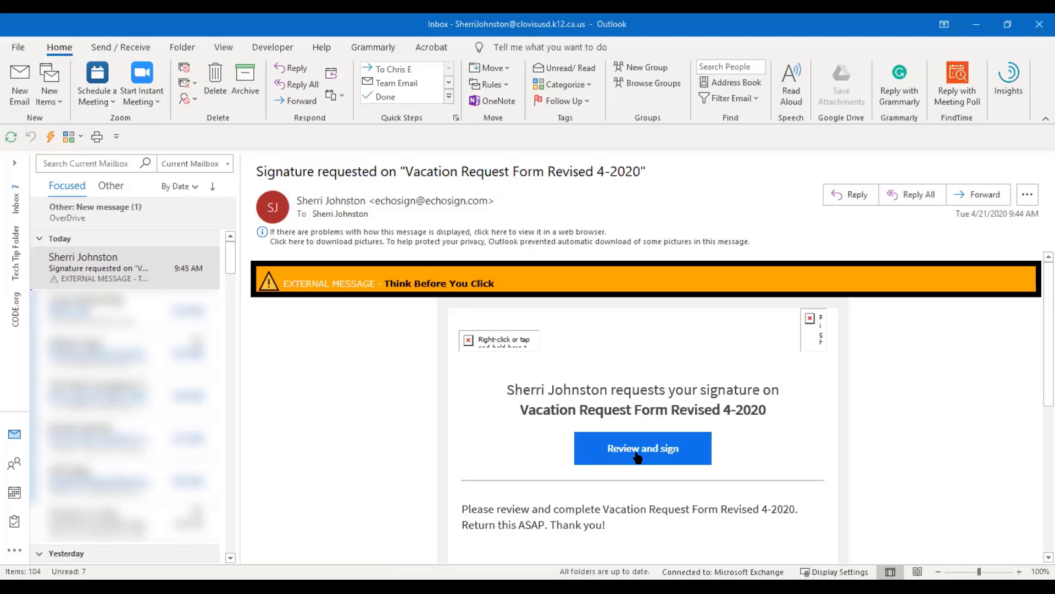
{"action": "left_click", "coordinate": [638, 456]}
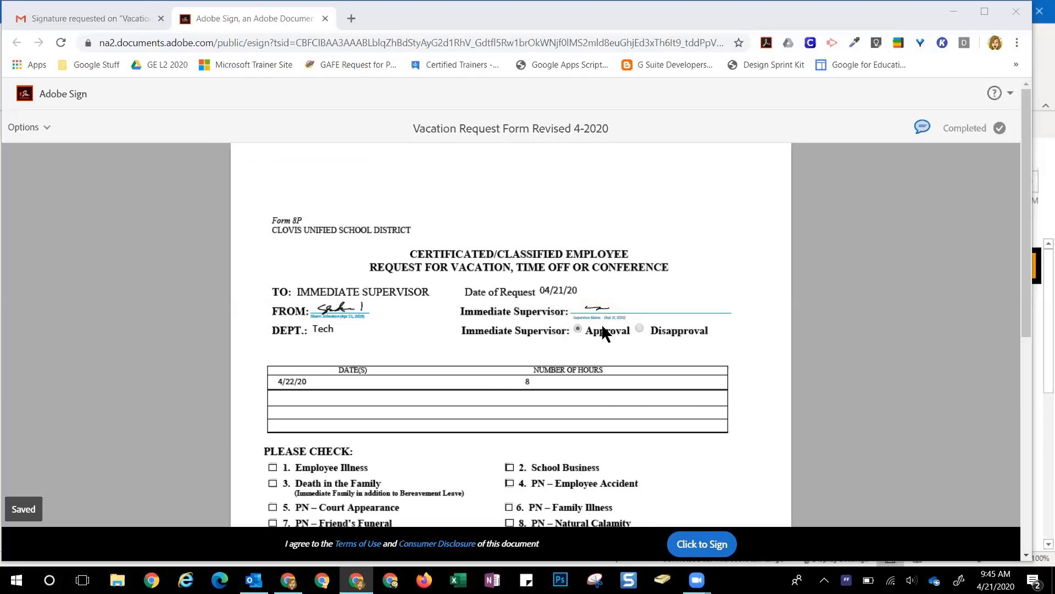
Select Approval, sign the vacation form, then close Chrome, confirming Leave
{"action": "left_click", "coordinate": [577, 328]}
{"action": "left_click", "coordinate": [709, 543]}
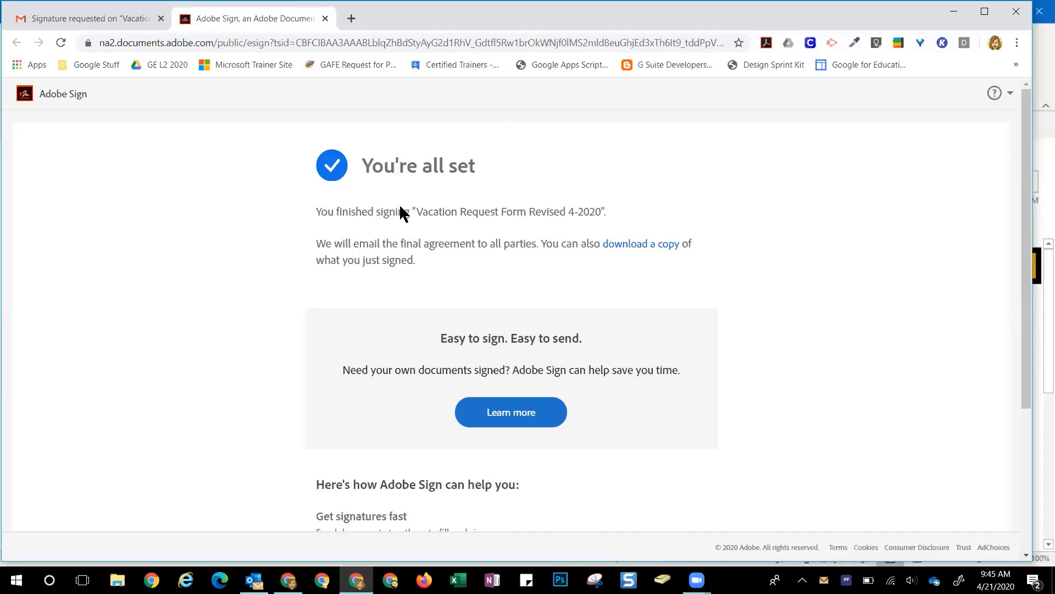
{"action": "left_click", "coordinate": [324, 19]}
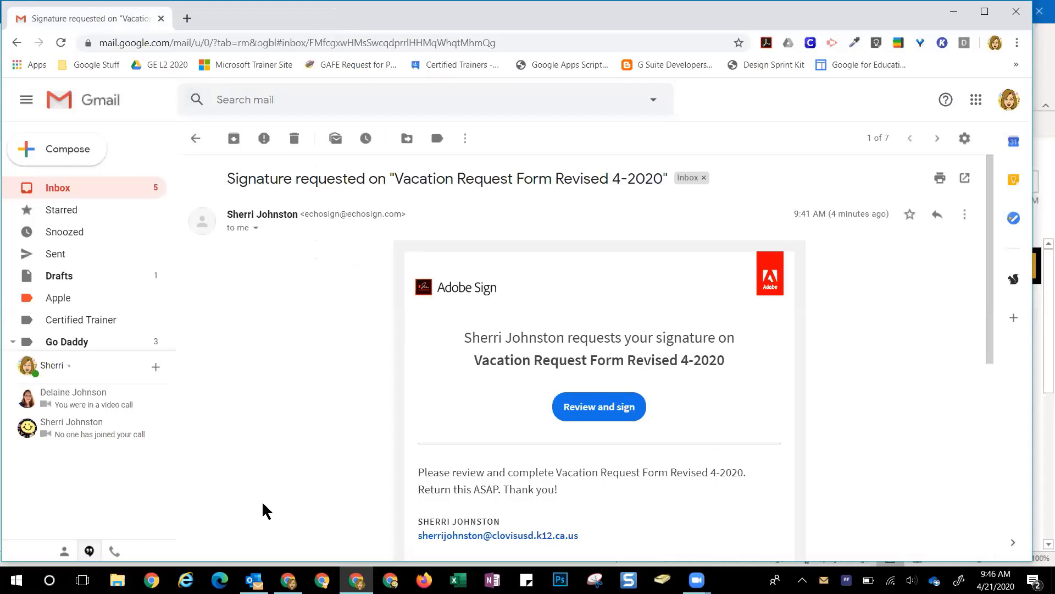
{"action": "left_click", "coordinate": [1017, 11]}
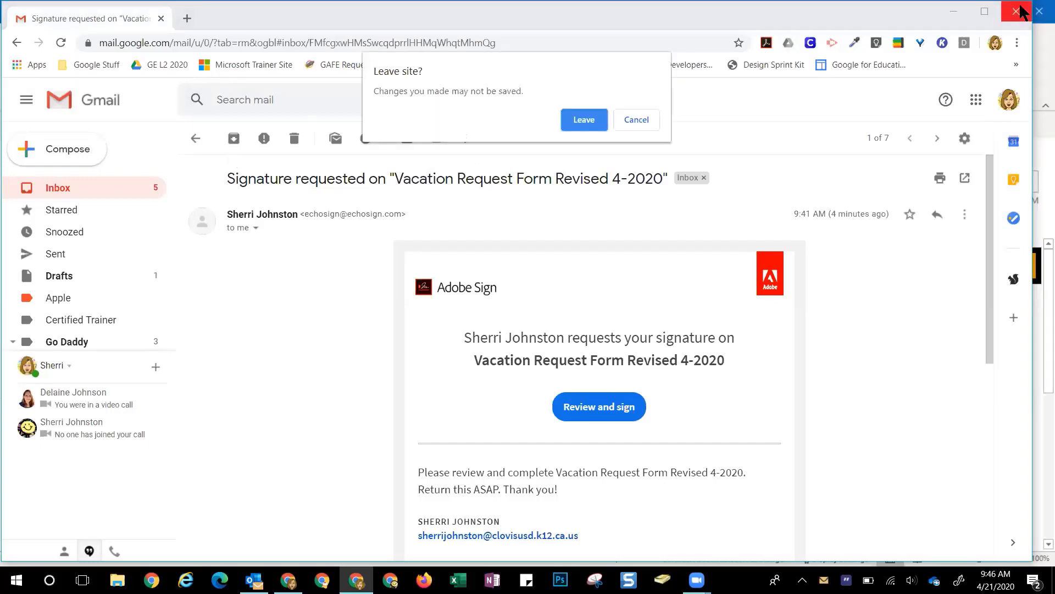
{"action": "left_click", "coordinate": [570, 119]}
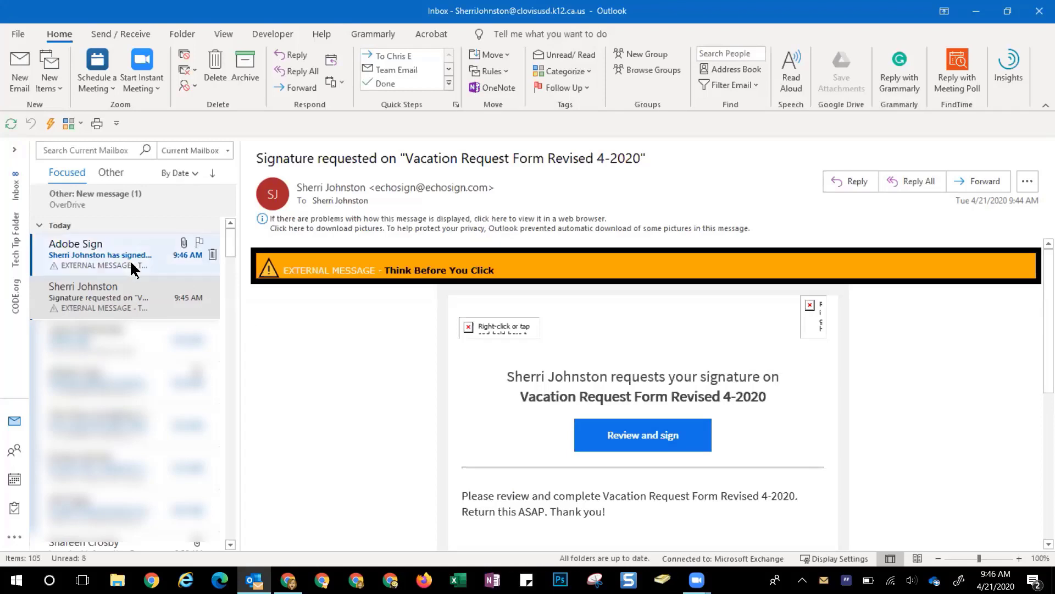
Read the Adobe Sign 'has signed' notification in Outlook and return to Chrome
{"action": "left_click", "coordinate": [102, 268]}
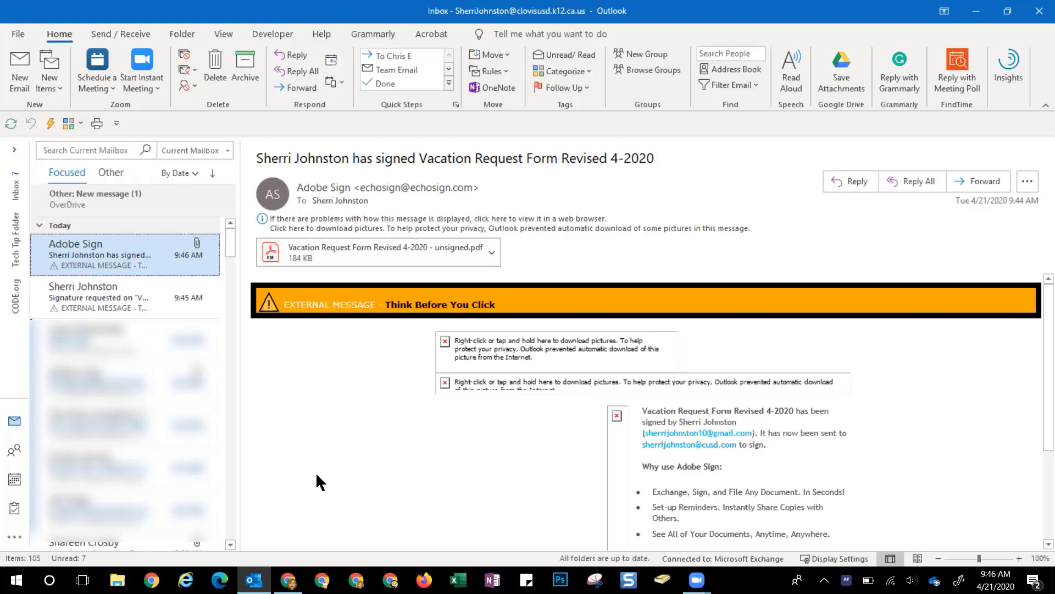
{"action": "left_click", "coordinate": [288, 580]}
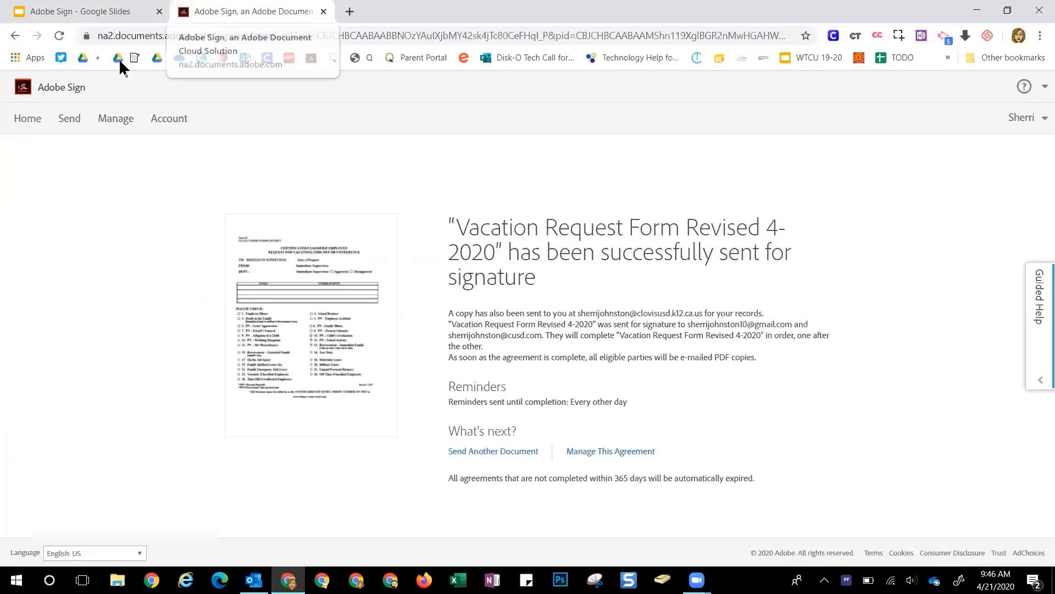
Open the Vacation Request Form Revised 4-2020 agreement from Manage > Completed and review it
{"action": "left_click", "coordinate": [125, 122]}
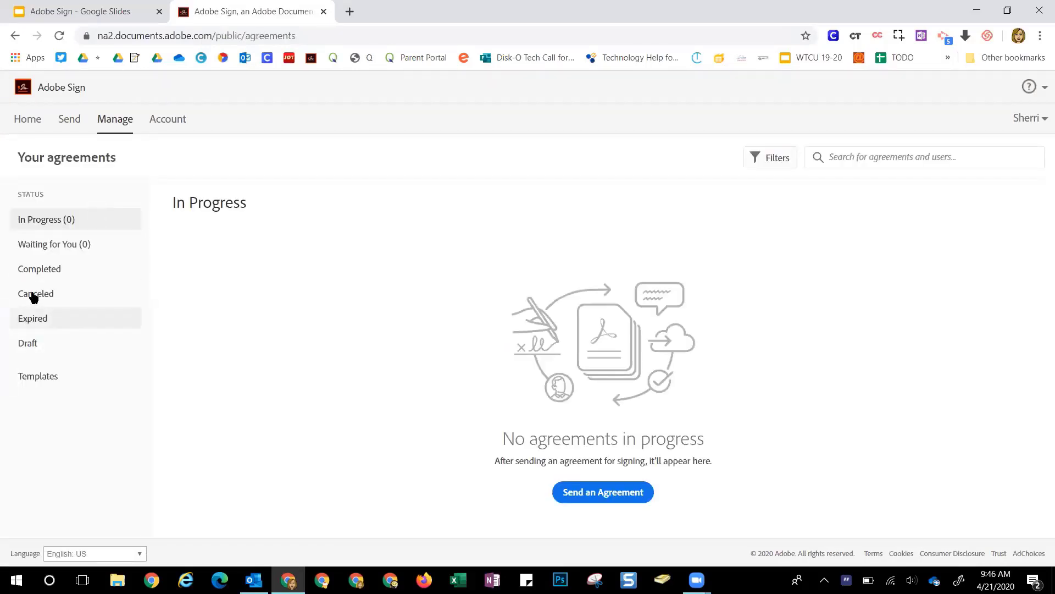
{"action": "left_click", "coordinate": [38, 275]}
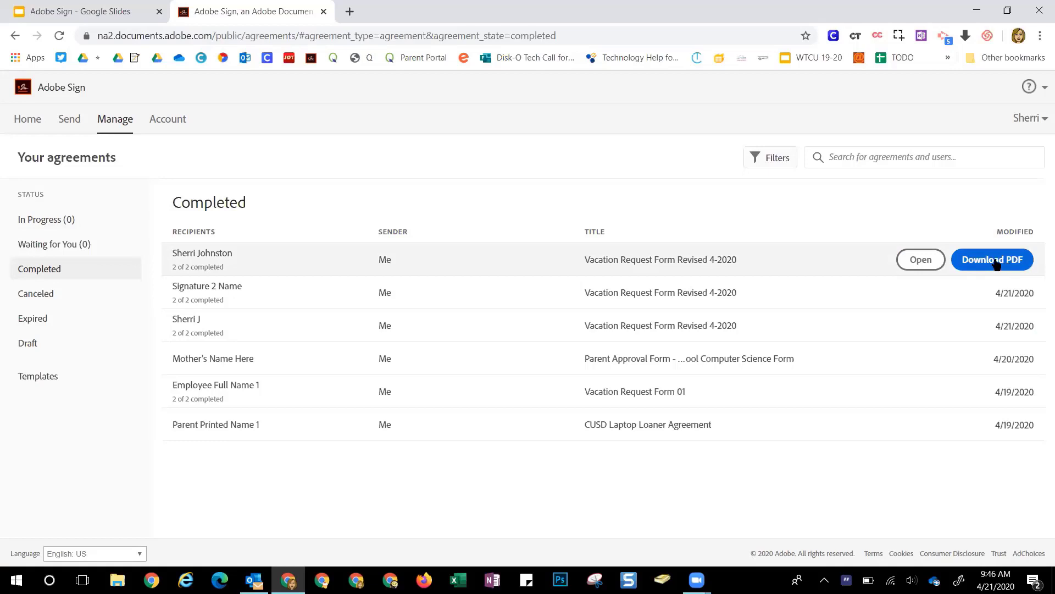
{"action": "left_click", "coordinate": [917, 260]}
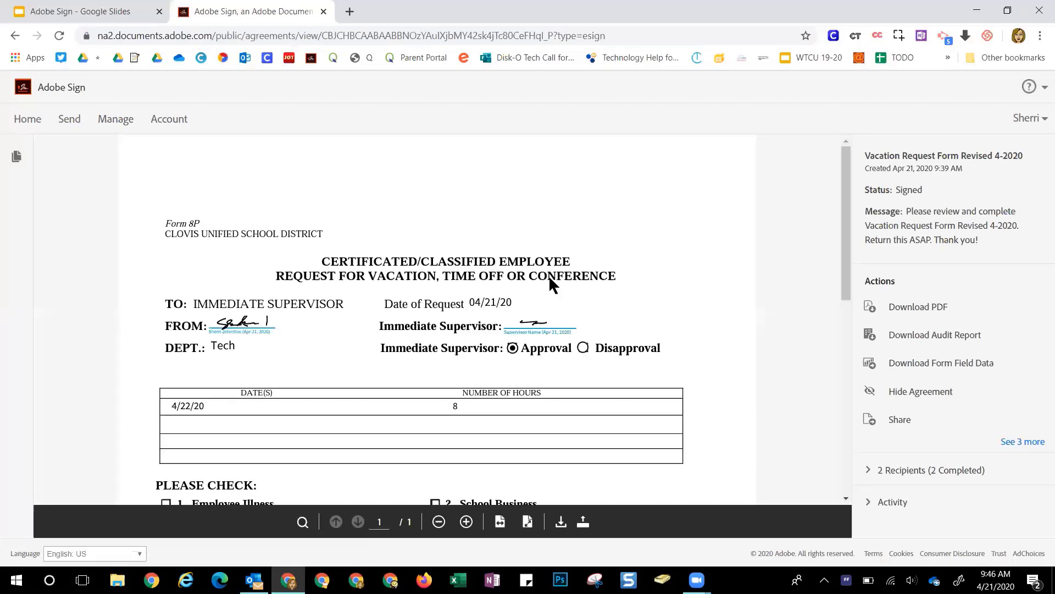
{"action": "scroll", "coordinate": [549, 278], "scroll_direction": "down", "scroll_amount": 3}
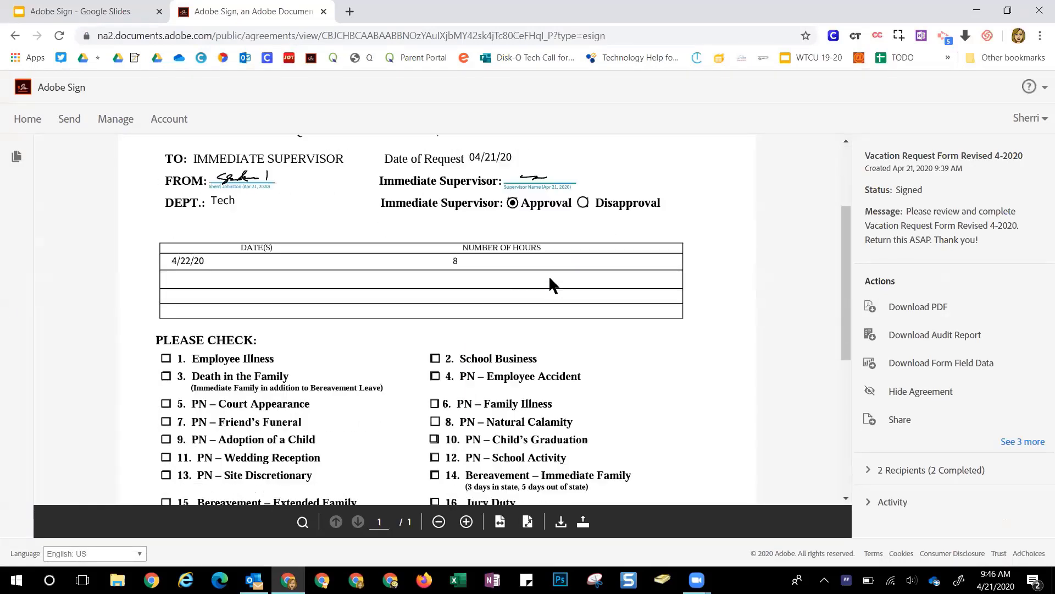
{"action": "scroll", "coordinate": [550, 281], "scroll_direction": "up", "scroll_amount": 1}
{"action": "scroll", "coordinate": [550, 282], "scroll_direction": "up", "scroll_amount": 1}
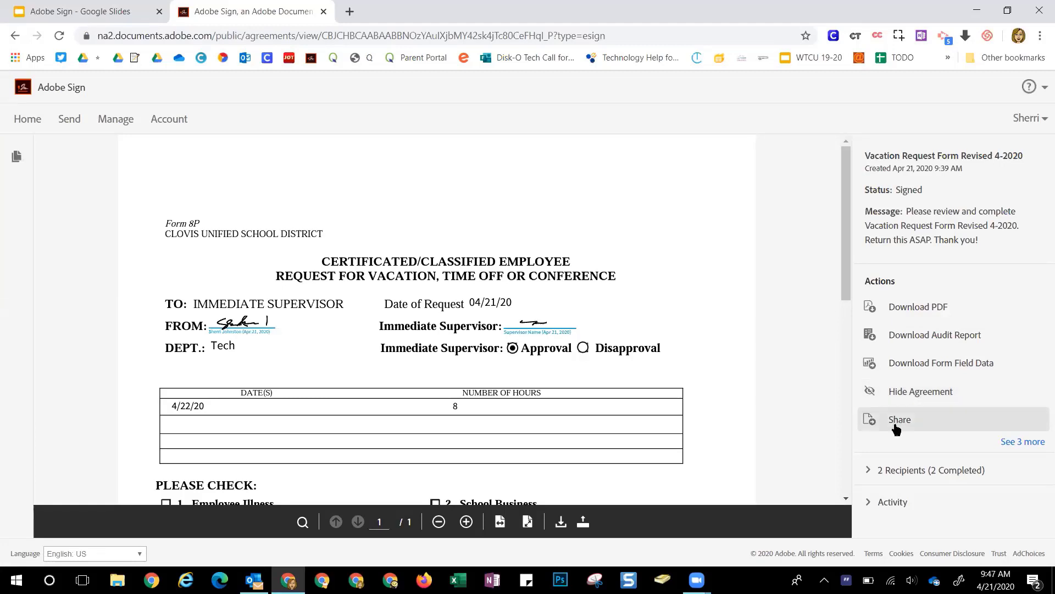
View the Share Agreement dialog, then expand the Actions panel to reveal reminders, notes and file downloads
{"action": "left_click", "coordinate": [896, 422]}
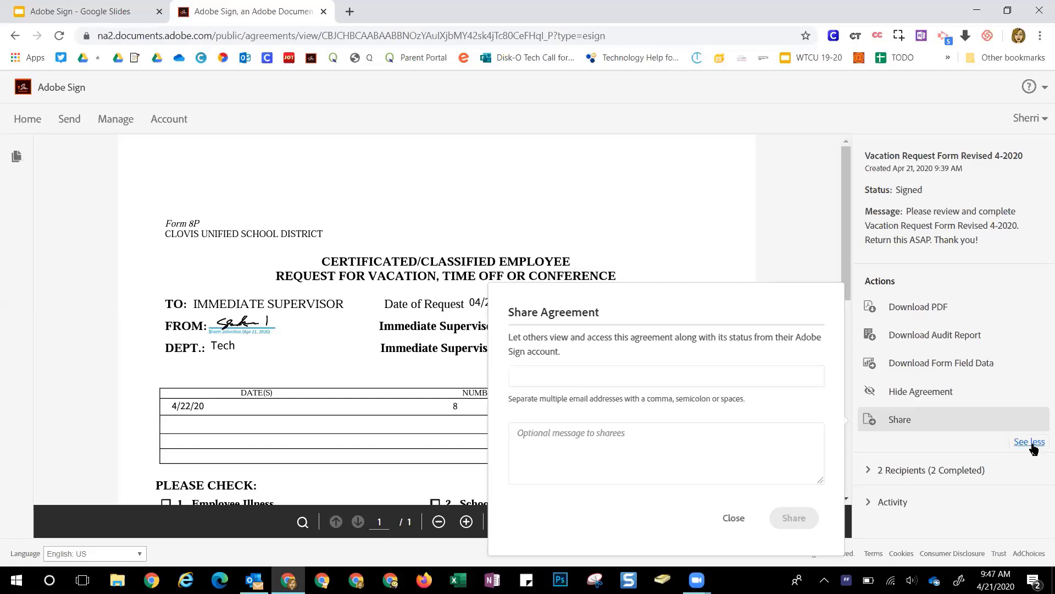
{"action": "left_click", "coordinate": [1026, 442]}
{"action": "scroll", "coordinate": [969, 411], "scroll_direction": "down", "scroll_amount": 1}
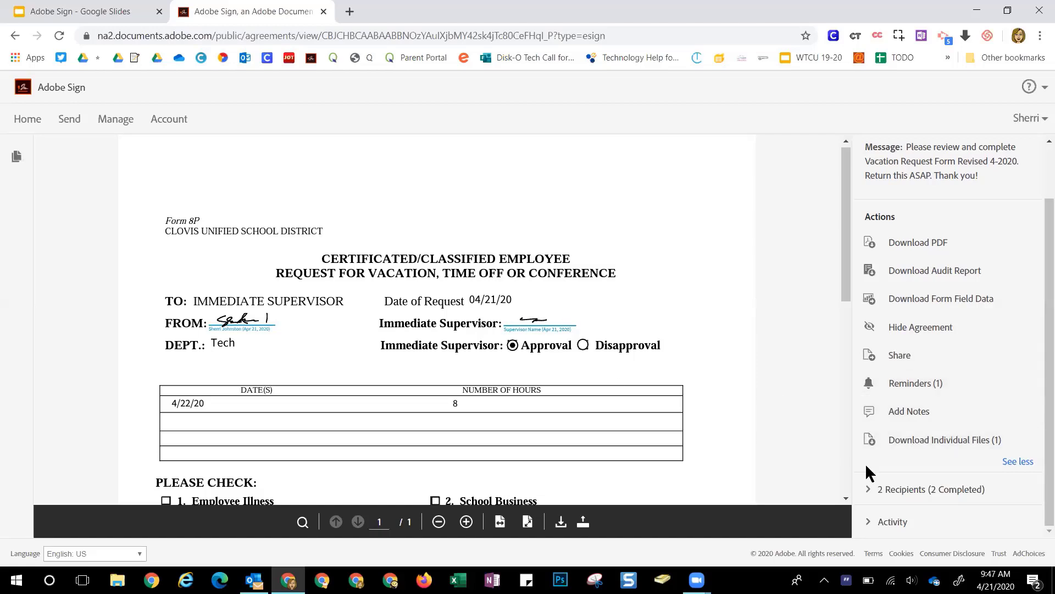
Show the Activity timeline logging creation, sending, viewing and both e-signatures on Apr 21, 2020
{"action": "left_click", "coordinate": [892, 522]}
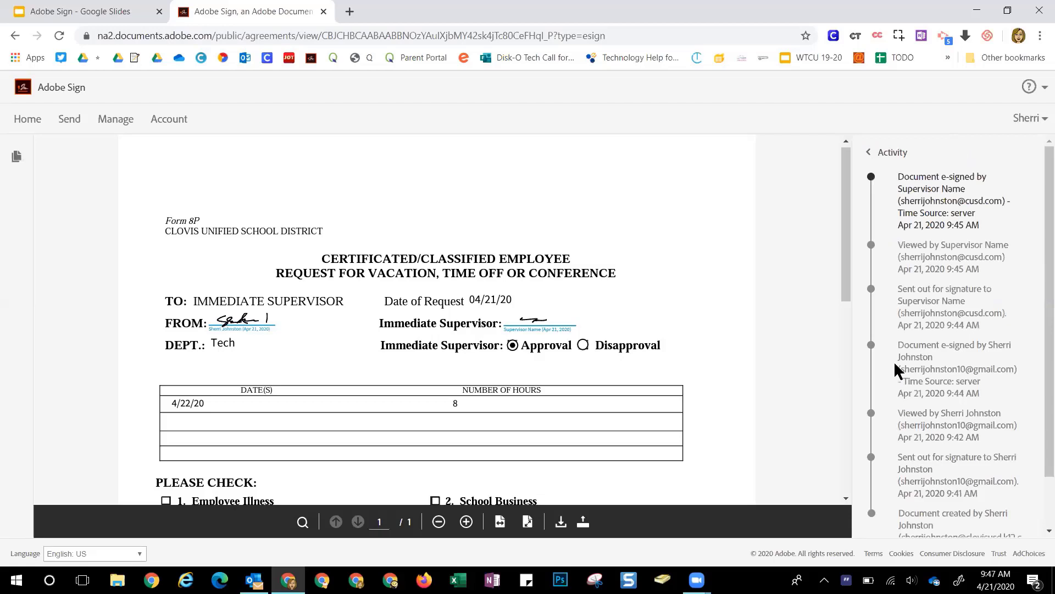
{"action": "scroll", "coordinate": [1037, 220], "scroll_direction": "down", "scroll_amount": 2}
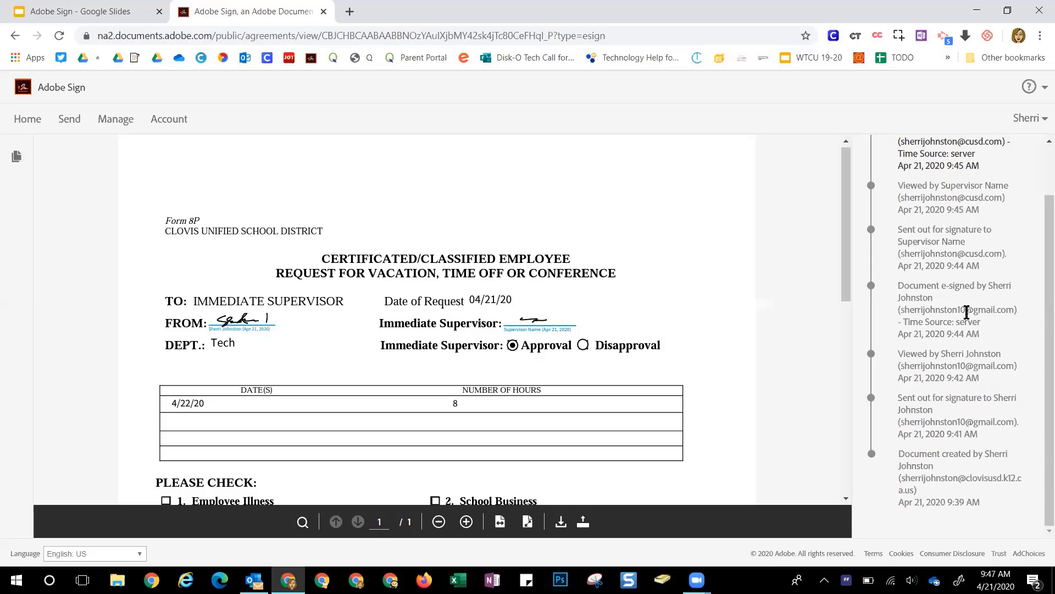
{"action": "scroll", "coordinate": [1039, 274], "scroll_direction": "up", "scroll_amount": 1}
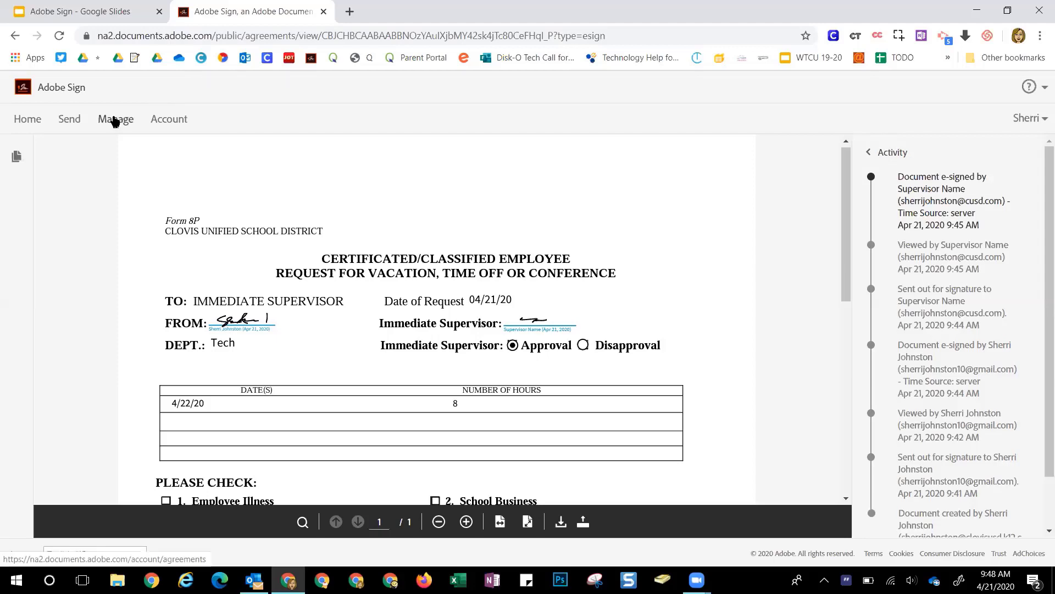
Raise the system volume, then go through Manage back to the Adobe Sign Home page
{"action": "key", "text": "XF86AudioRaiseVolume"}
{"action": "key", "text": "XF86AudioRaiseVolume"}
{"action": "key", "text": "XF86AudioRaiseVolume"}
{"action": "key", "text": "XF86AudioRaiseVolume"}
{"action": "key", "text": "XF86AudioRaiseVolume"}
{"action": "key", "text": "XF86AudioRaiseVolume"}
{"action": "key", "text": "XF86AudioRaiseVolume"}
{"action": "key", "text": "XF86AudioRaiseVolume"}
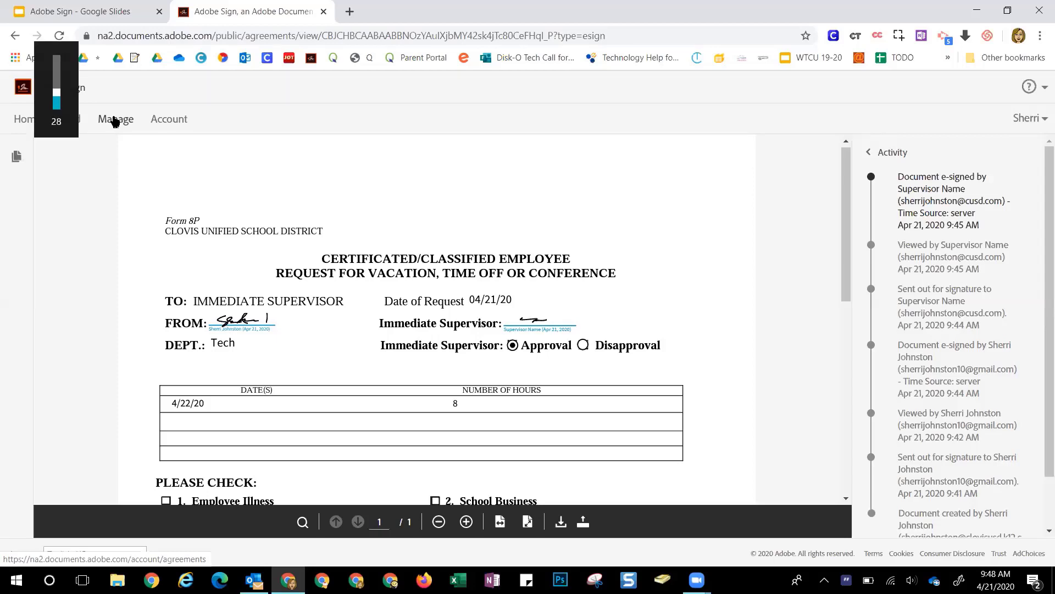
{"action": "key", "text": "XF86AudioRaiseVolume"}
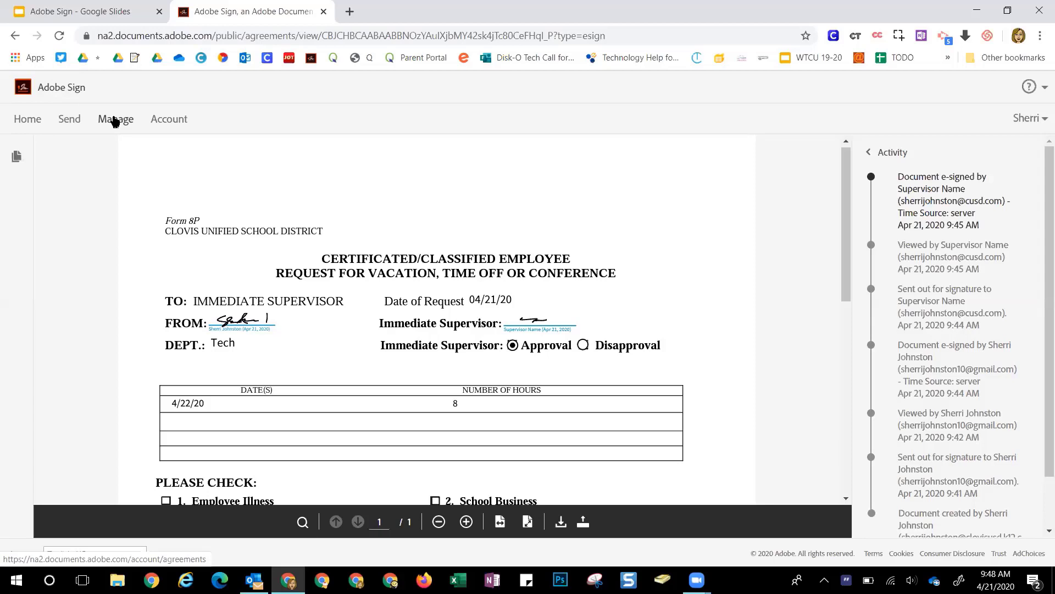
{"action": "left_click", "coordinate": [116, 121]}
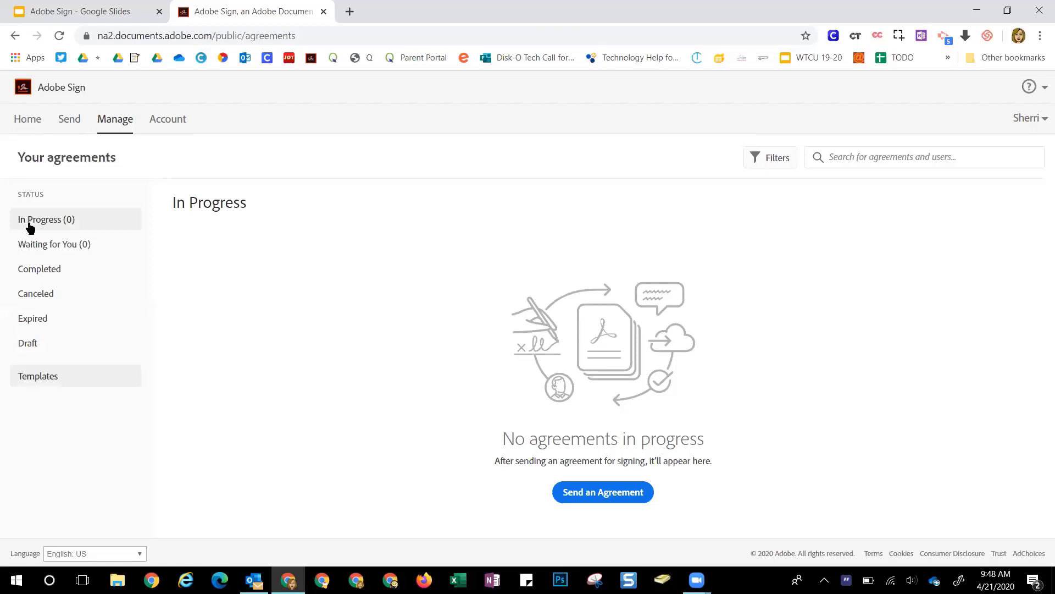
{"action": "left_click", "coordinate": [24, 123]}
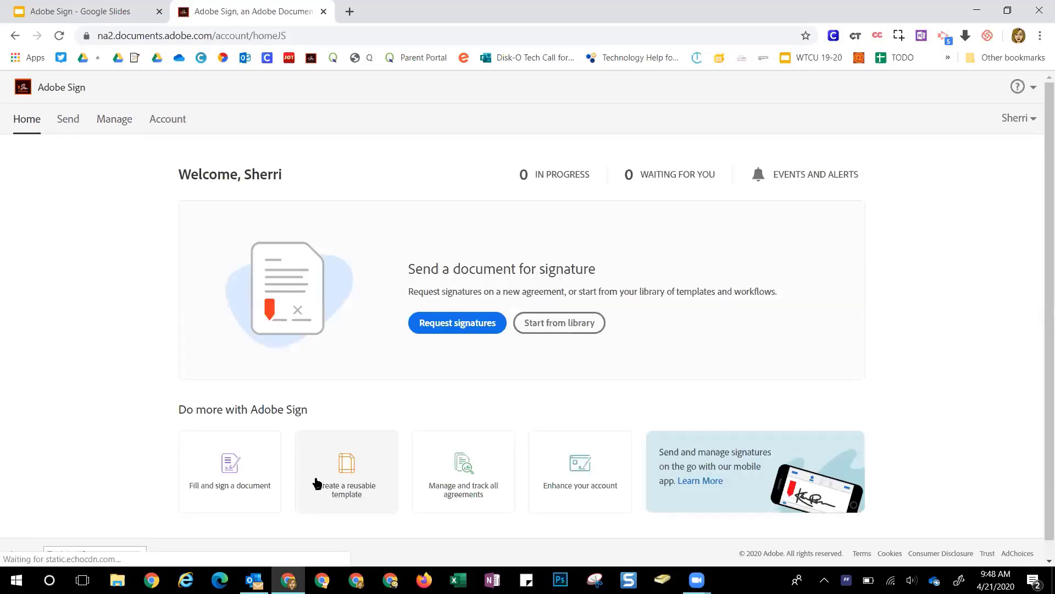
Look over the Create a reusable template page, then switch to the Manage agreements list
{"action": "left_click", "coordinate": [365, 487]}
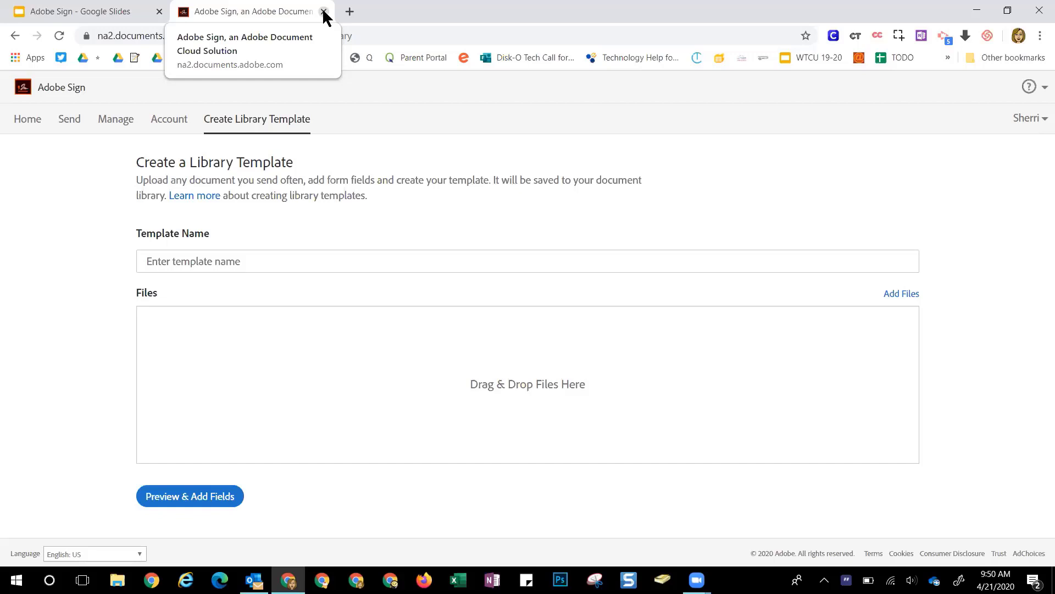
{"action": "left_click", "coordinate": [100, 120]}
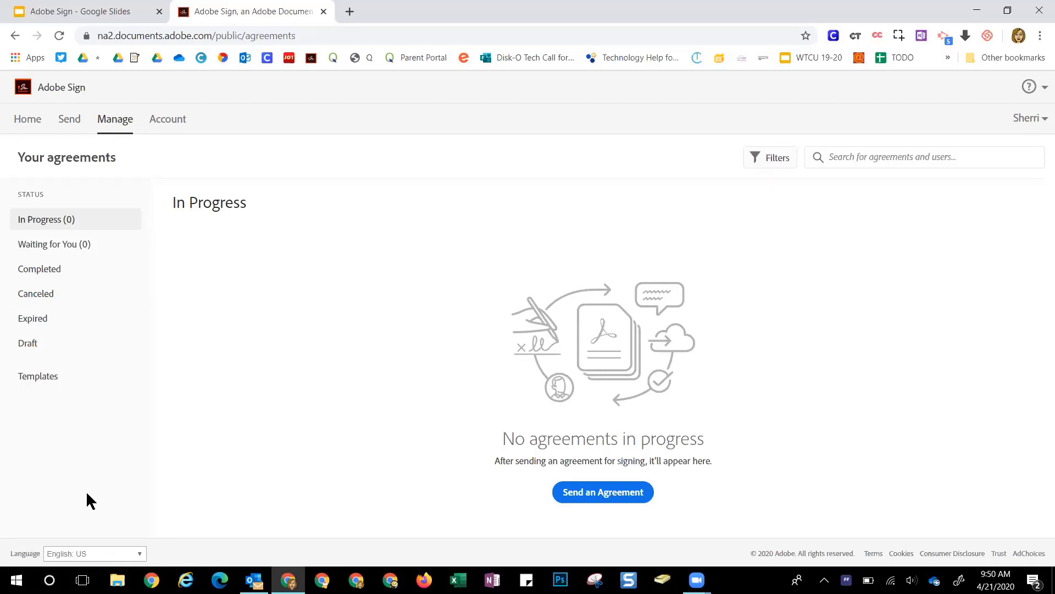
Start a new agreement from the CUSD Laptop Loaner Agreement library template
{"action": "left_click", "coordinate": [42, 376]}
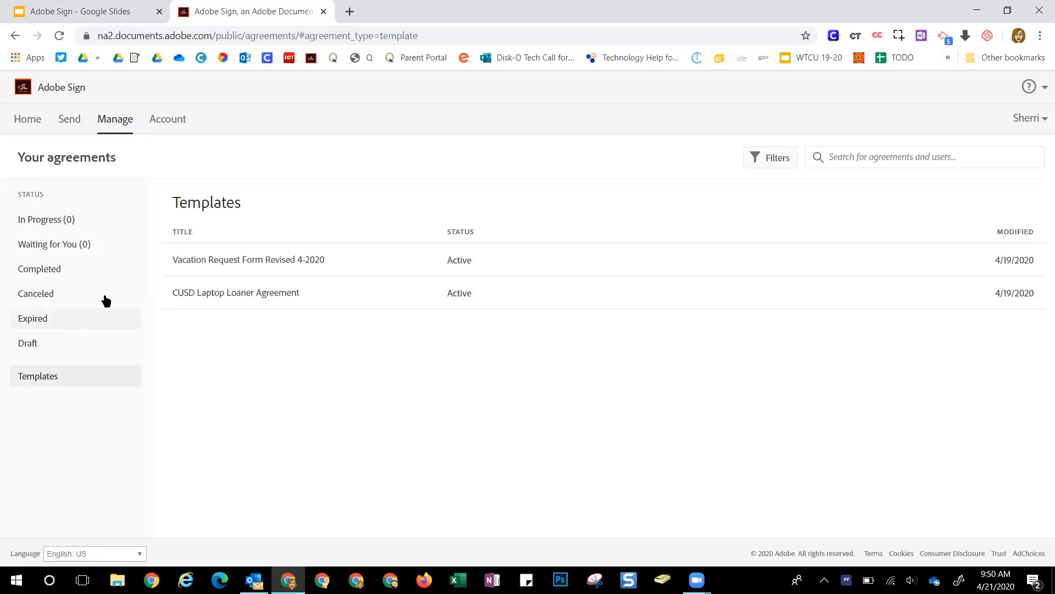
{"action": "left_click", "coordinate": [196, 298]}
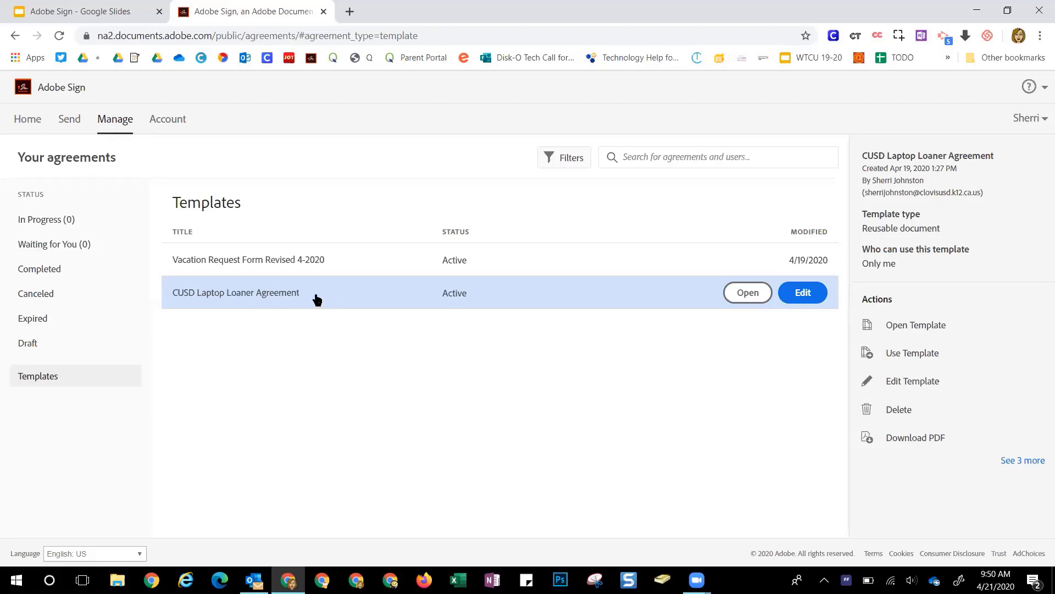
{"action": "left_click", "coordinate": [915, 353]}
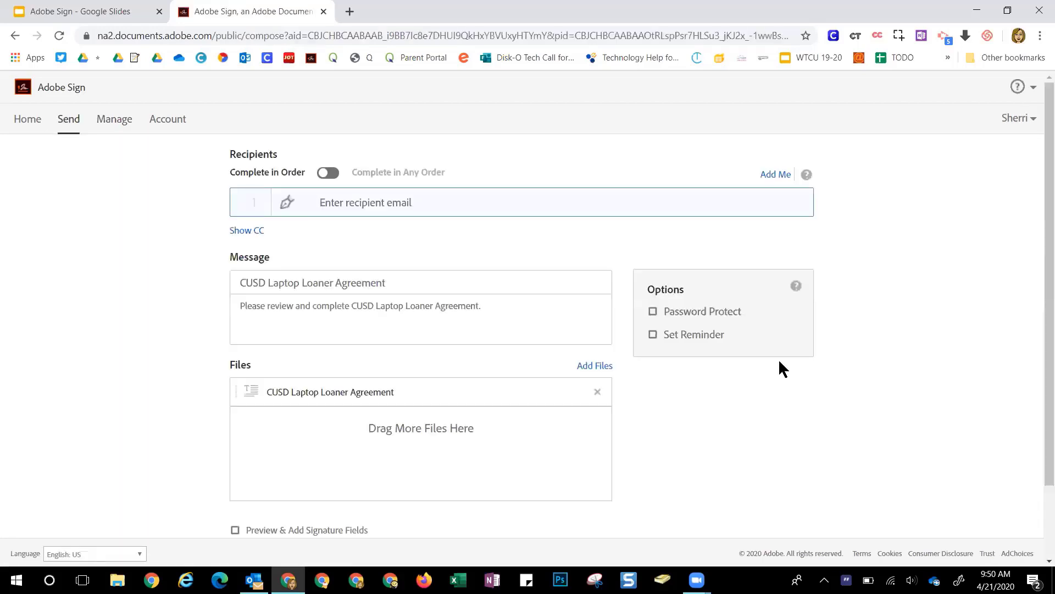
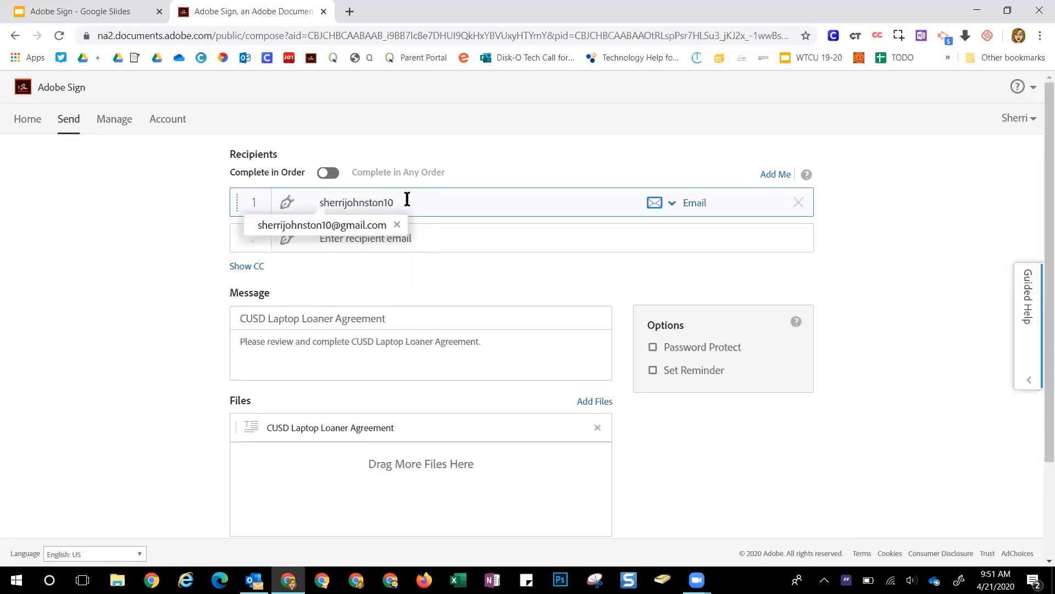
Add the suggested address as first recipient and enable Preview & Add Signature Fields
{"action": "left_click", "coordinate": [354, 224]}
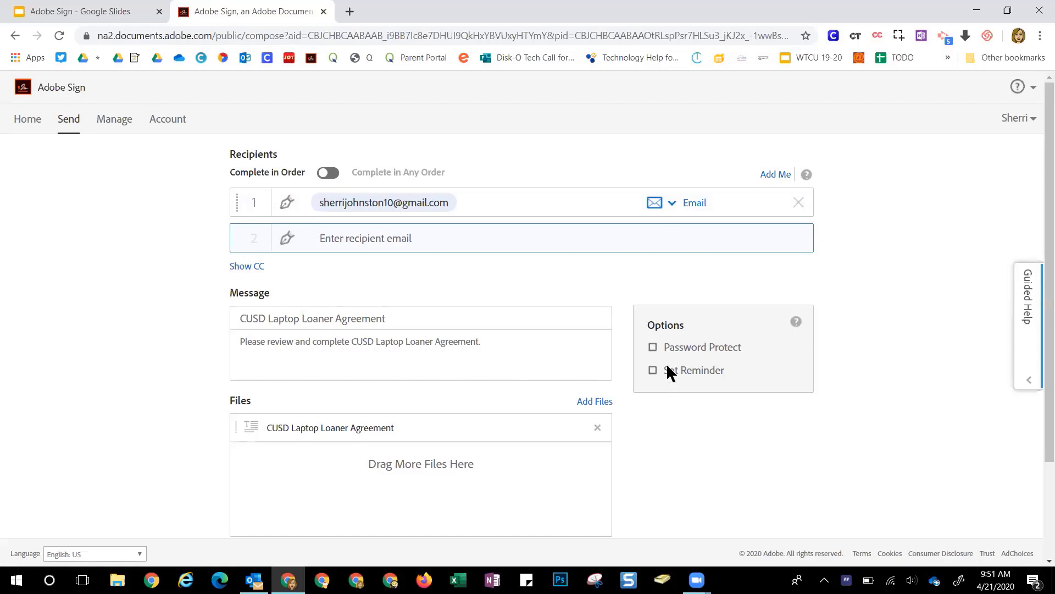
{"action": "scroll", "coordinate": [509, 358], "scroll_direction": "down", "scroll_amount": 3}
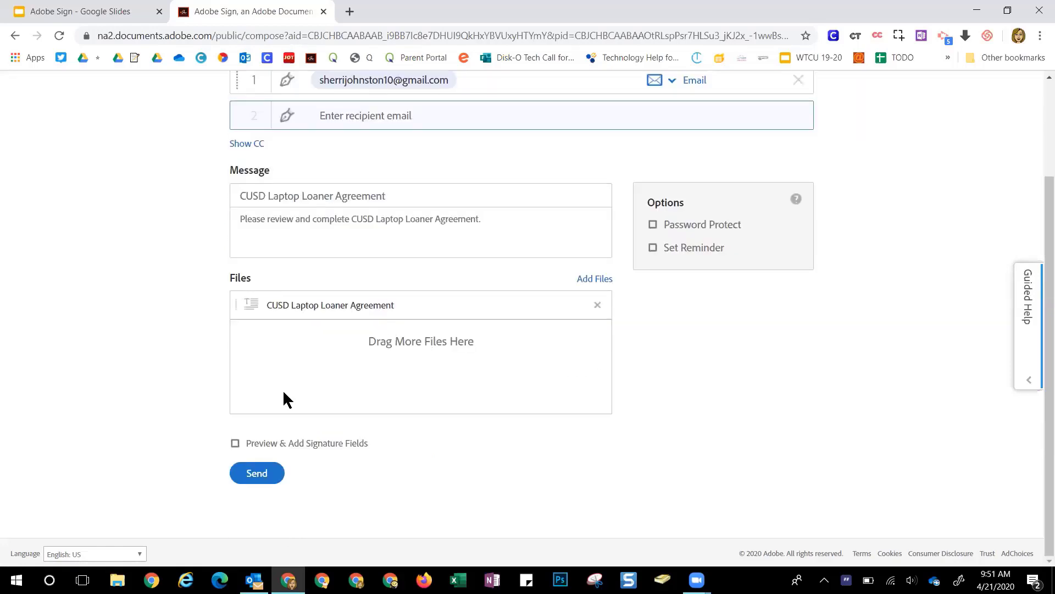
{"action": "left_click", "coordinate": [236, 443]}
Check the laptop agreement's Date field and recipient across both pages, then send it
{"action": "left_click", "coordinate": [255, 472]}
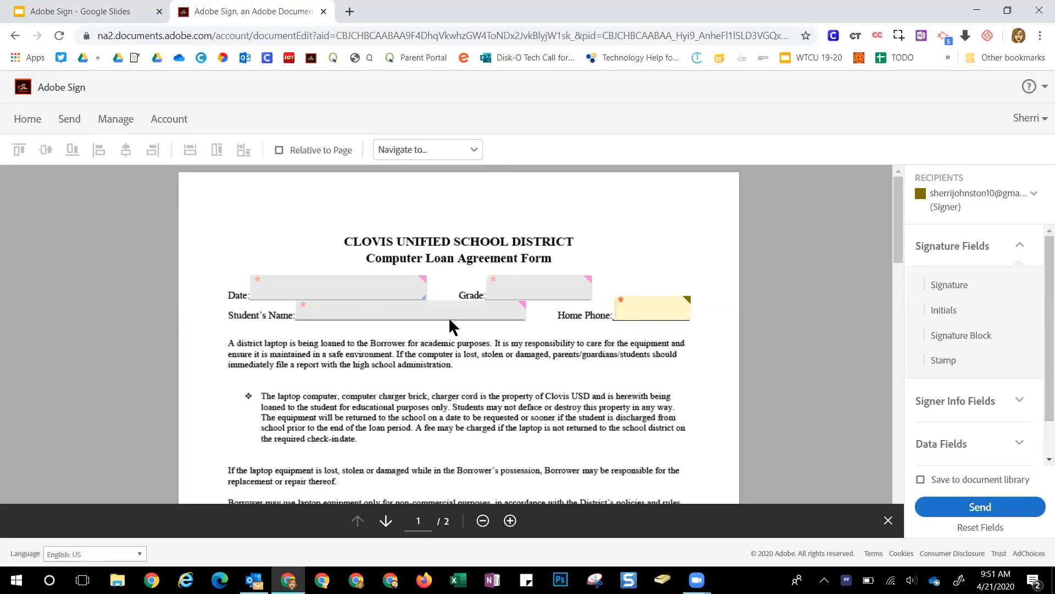
{"action": "left_click", "coordinate": [934, 197]}
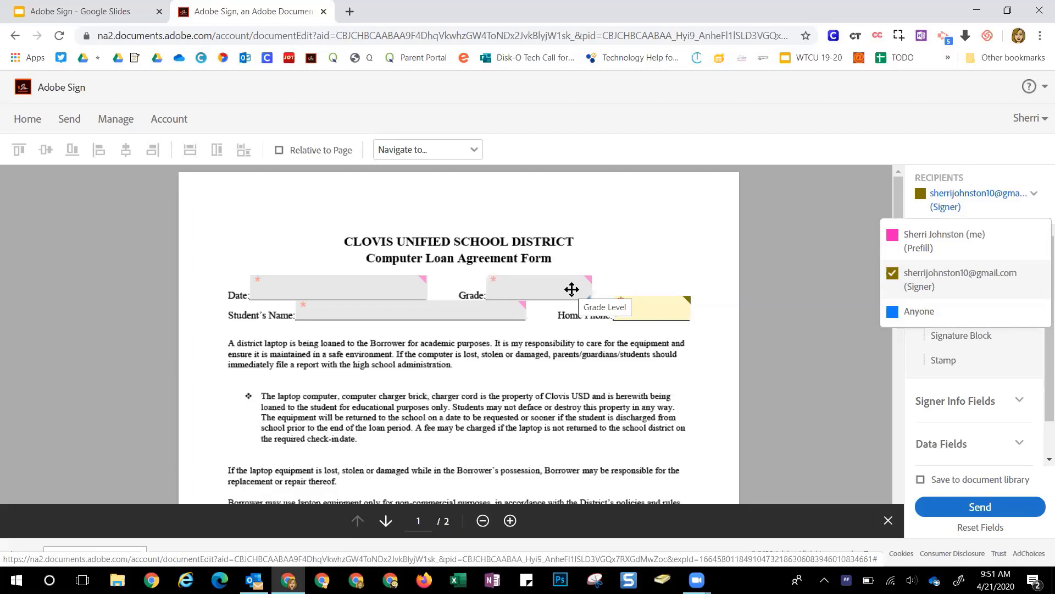
{"action": "left_click", "coordinate": [344, 285]}
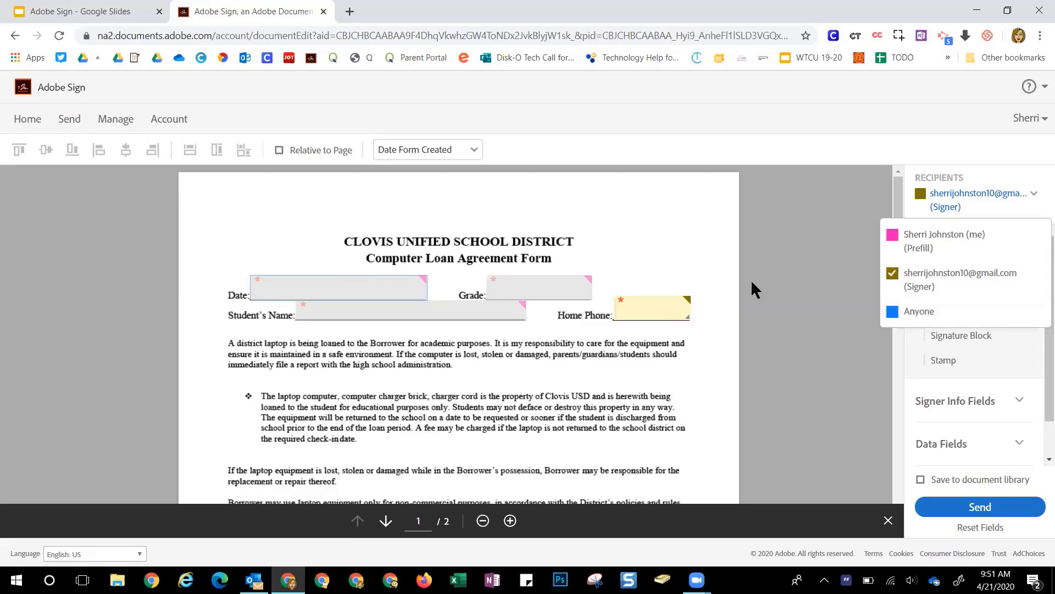
{"action": "left_click", "coordinate": [769, 265]}
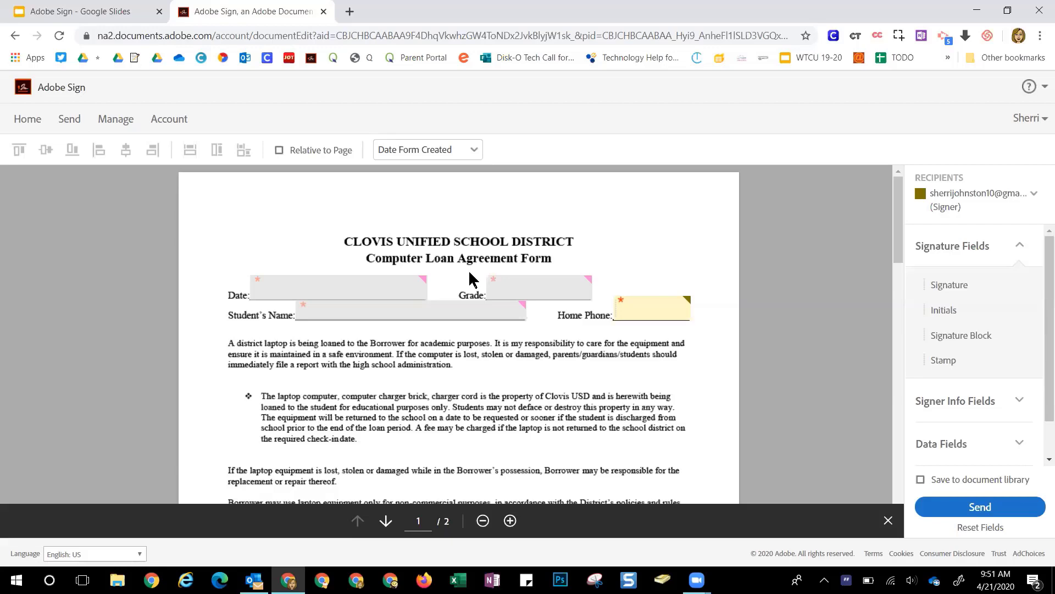
{"action": "scroll", "coordinate": [470, 280], "scroll_direction": "down", "scroll_amount": 10}
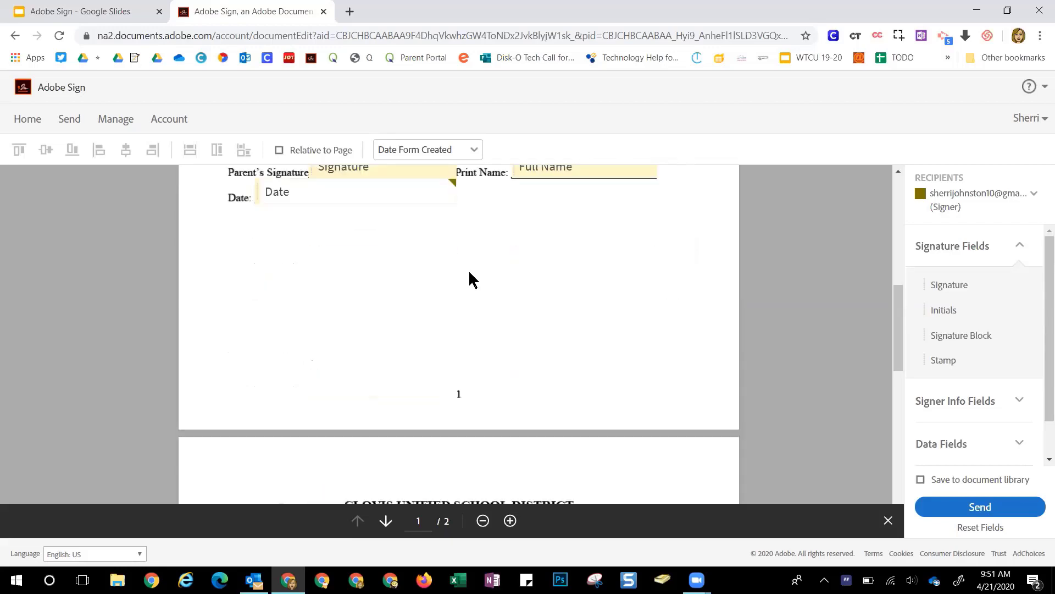
{"action": "scroll", "coordinate": [470, 280], "scroll_direction": "down", "scroll_amount": 12}
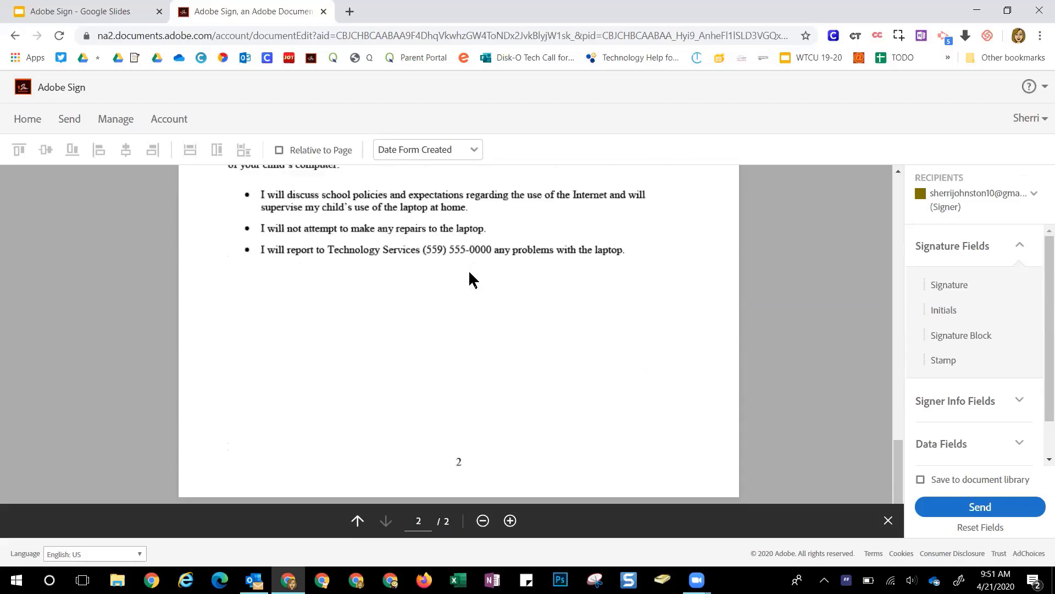
{"action": "scroll", "coordinate": [471, 280], "scroll_direction": "up", "scroll_amount": 20}
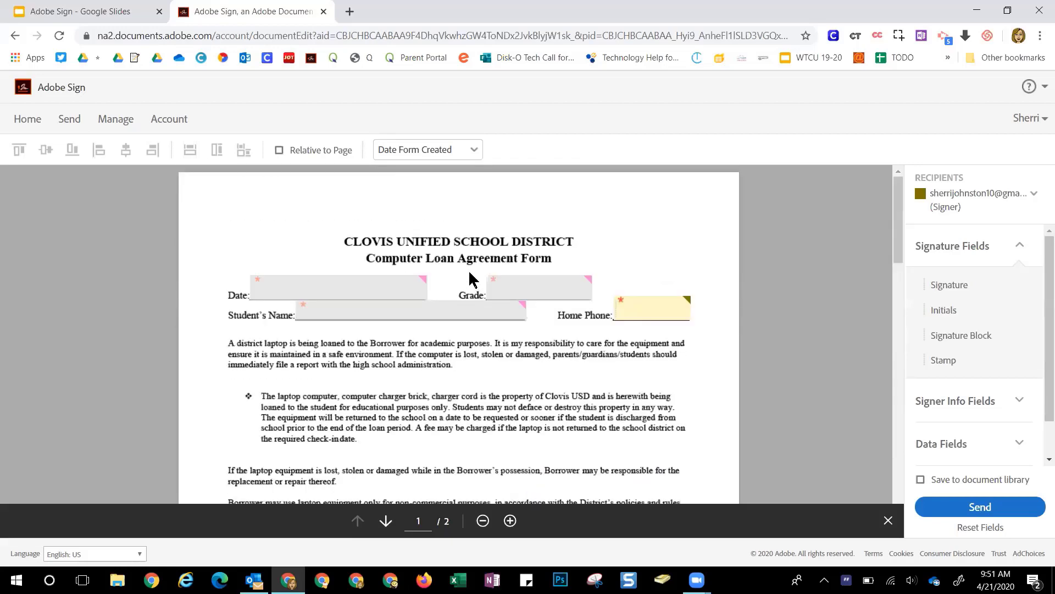
{"action": "left_click", "coordinate": [984, 505]}
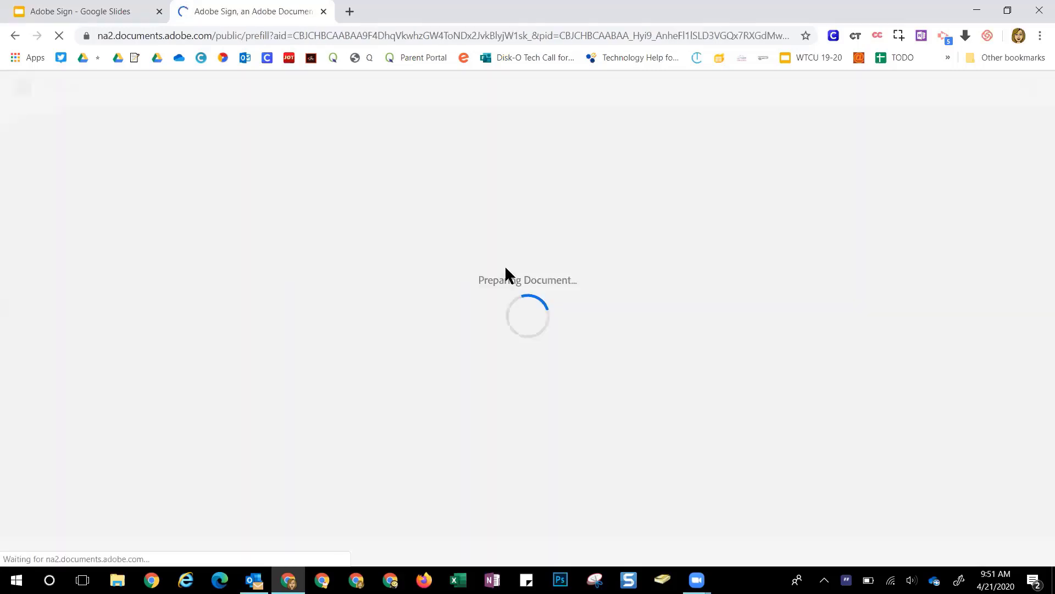
Prefill the Date field with 04/21/20, replacing the rejected 'April 21/, 2020' entry
{"action": "left_click", "coordinate": [445, 251]}
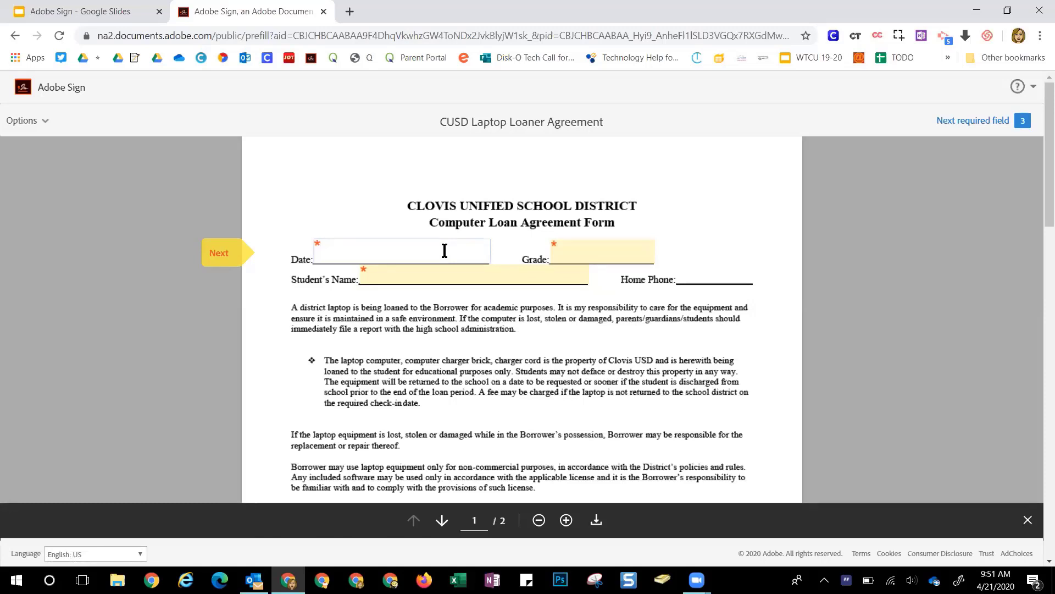
{"action": "type", "text": "April 2"}
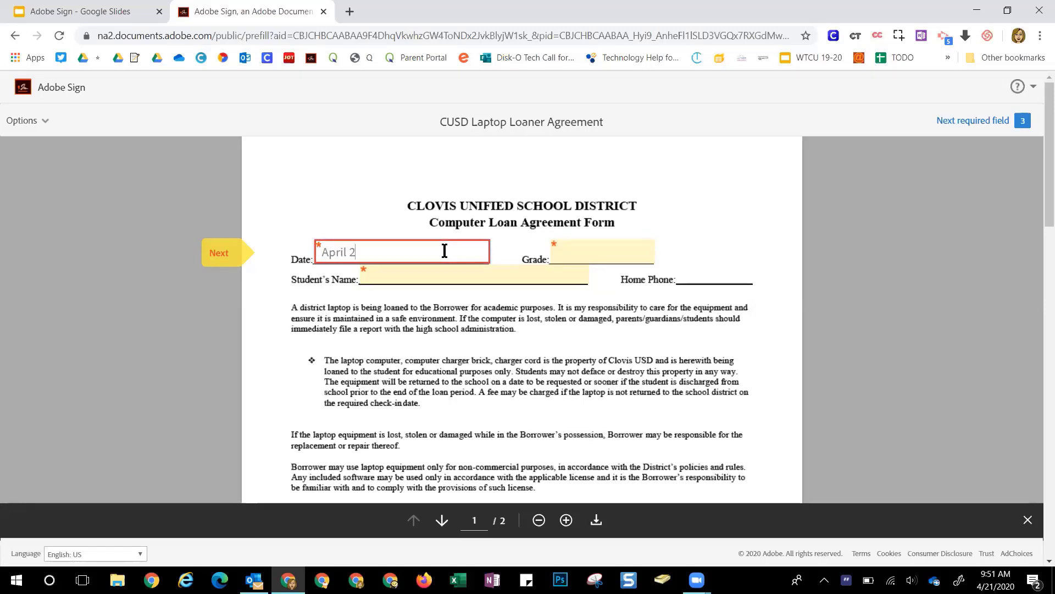
{"action": "type", "text": "1"}
{"action": "type", "text": "/"}
{"action": "type", "text": ", 2020"}
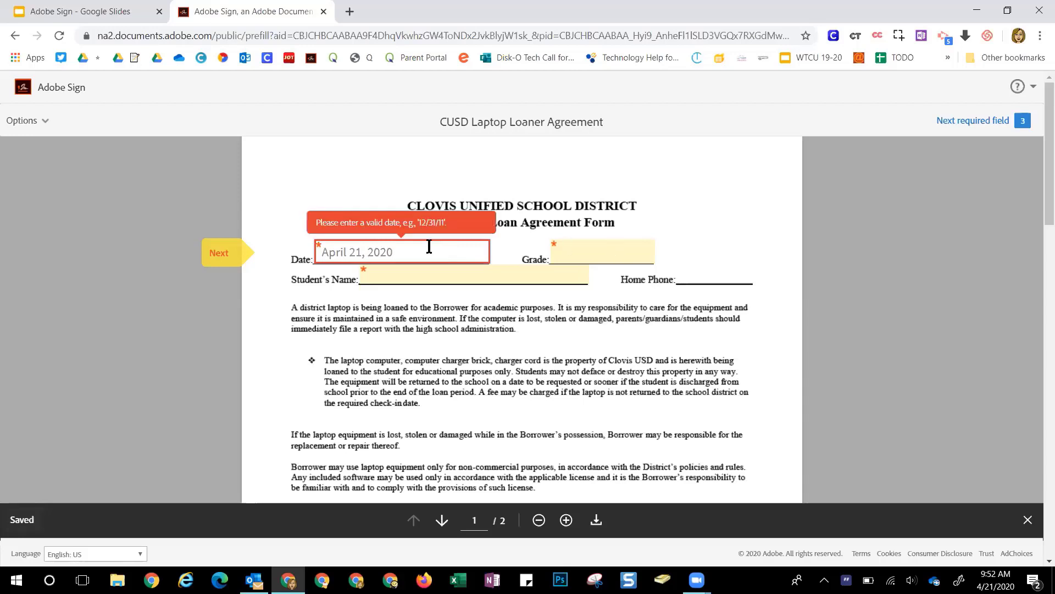
{"action": "triple_click", "coordinate": [337, 252]}
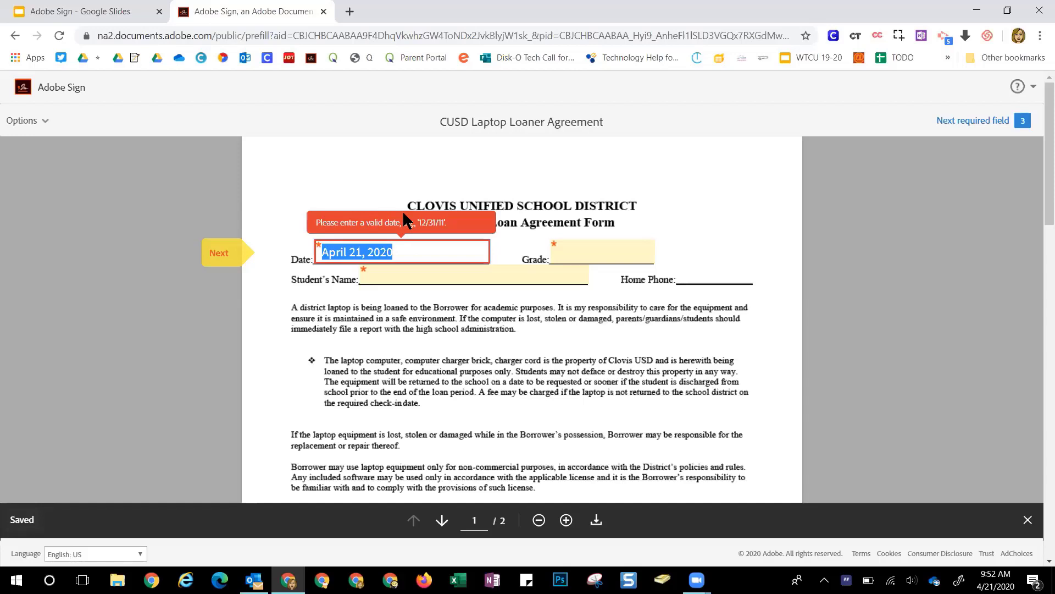
{"action": "type", "text": "04"}
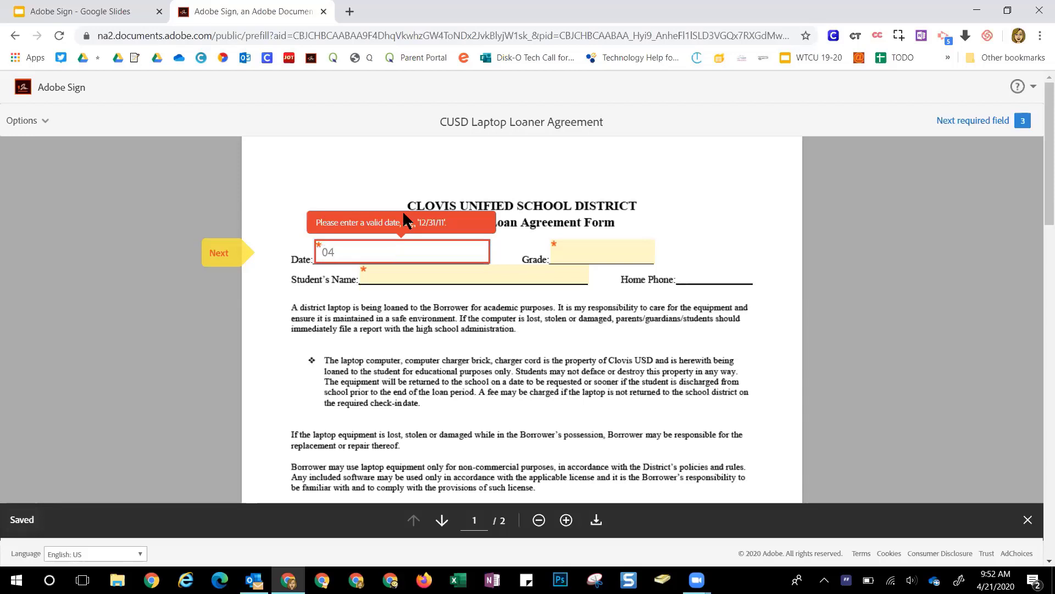
{"action": "type", "text": "/21/"}
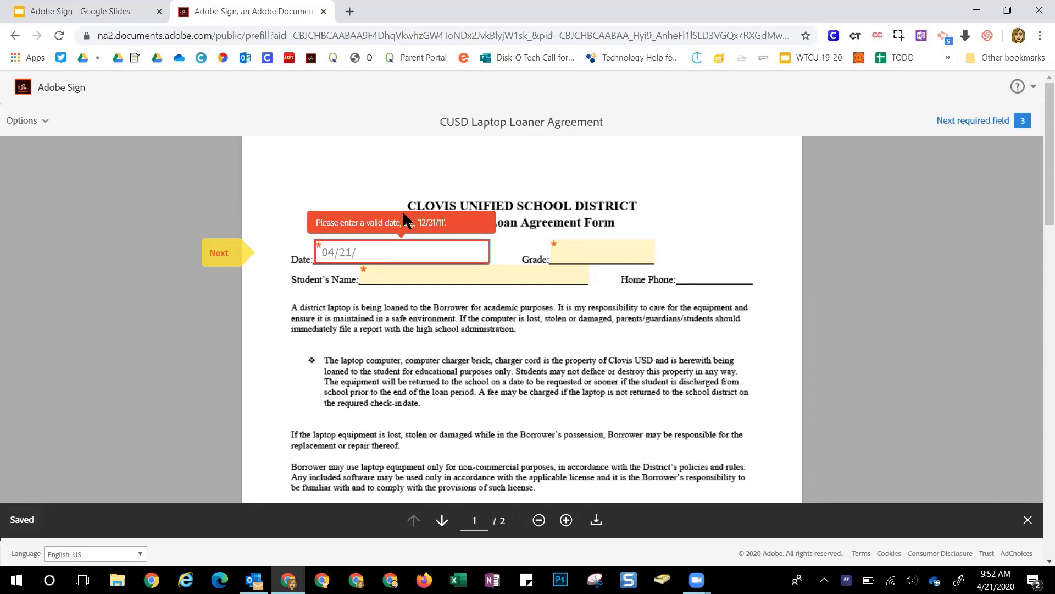
{"action": "type", "text": "20"}
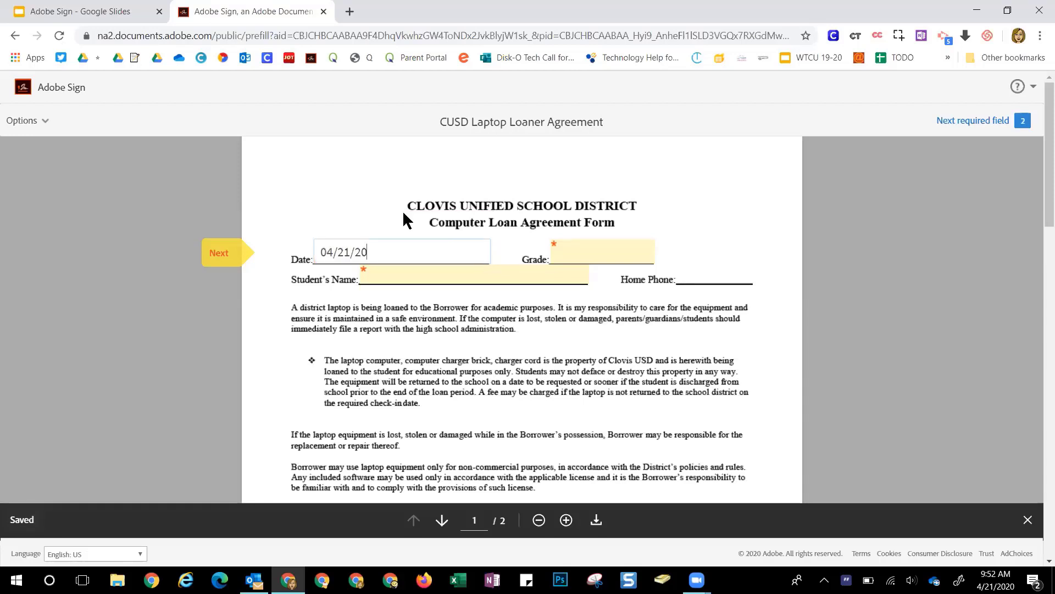
Fill in Grade 11 and the student's full name, then send the agreement for signature
{"action": "left_click", "coordinate": [564, 249]}
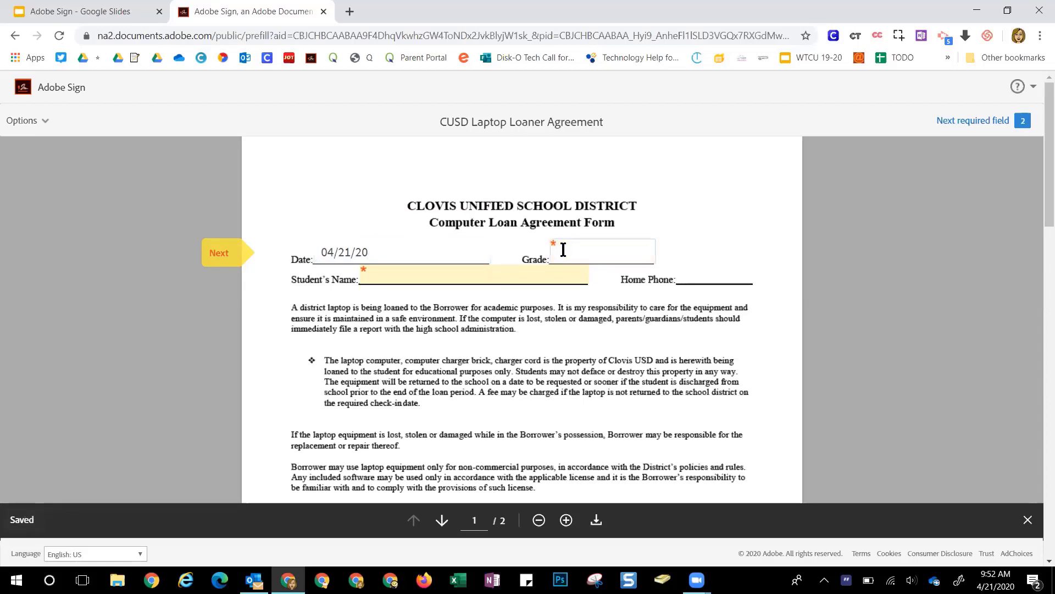
{"action": "type", "text": "11"}
{"action": "left_click", "coordinate": [512, 275]}
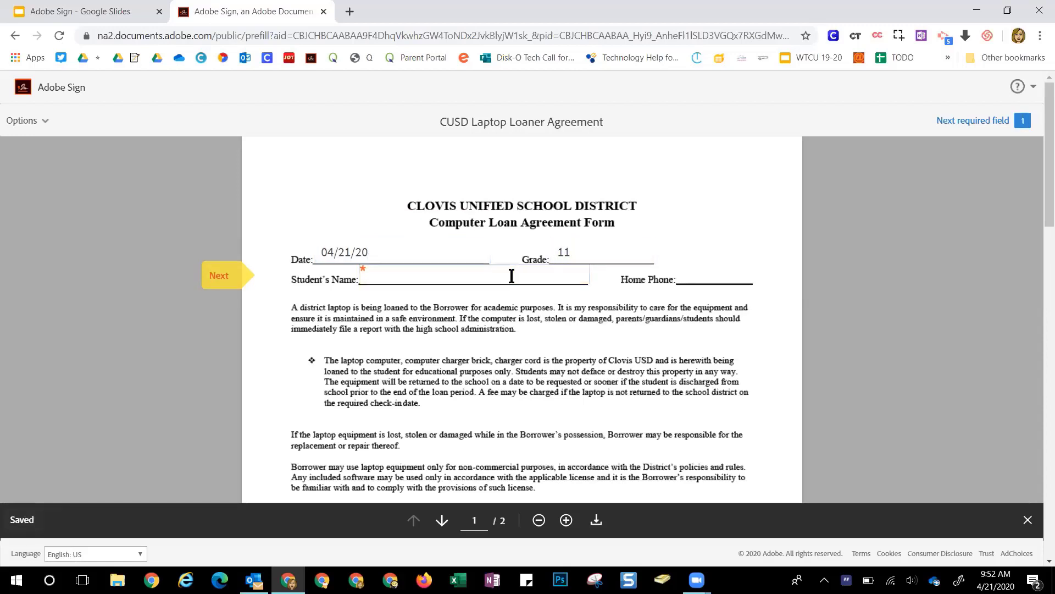
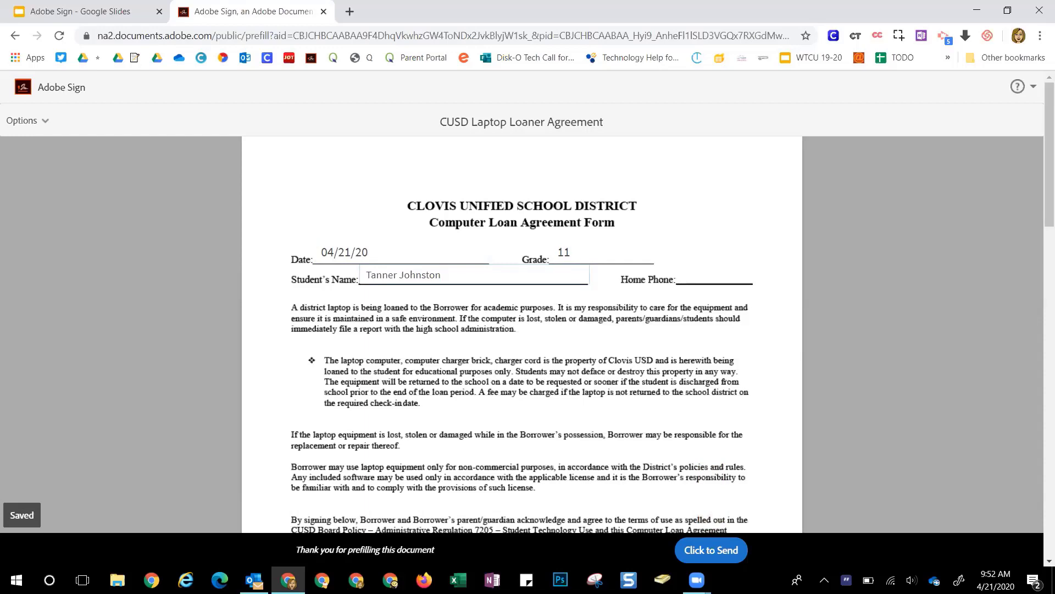
{"action": "left_click", "coordinate": [711, 550]}
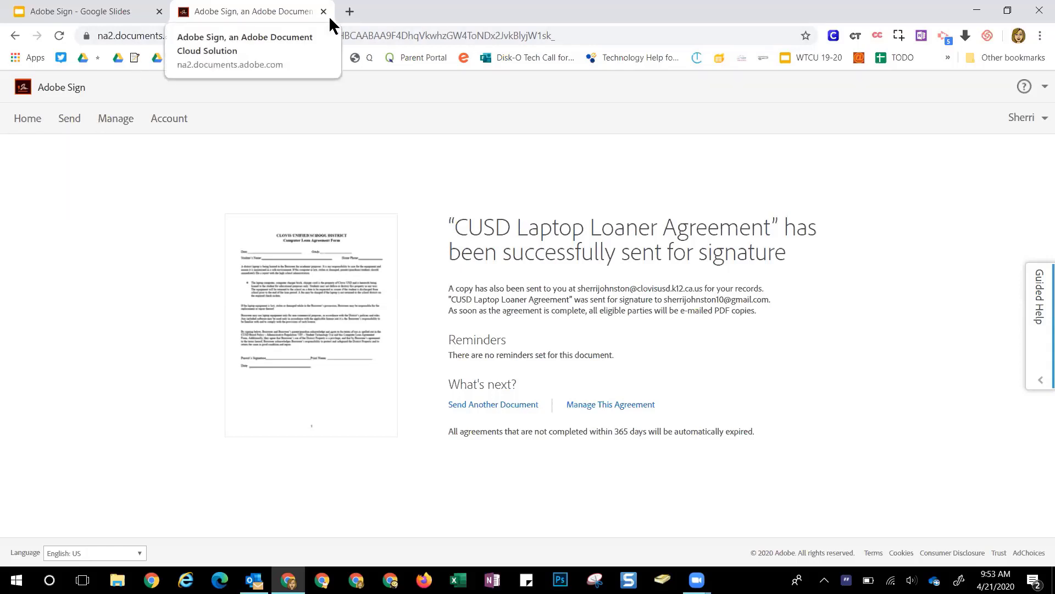
Return from the sent confirmation to the Home page
{"action": "left_click", "coordinate": [22, 122]}
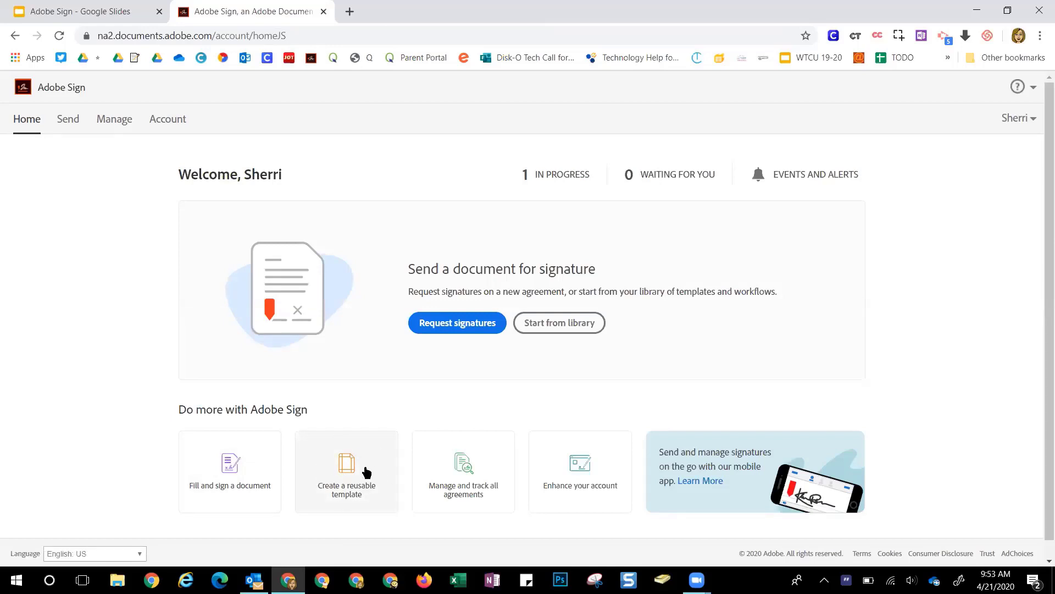
Create a reusable library template and name it 'Classroom Video Approval'
{"action": "left_click", "coordinate": [364, 472]}
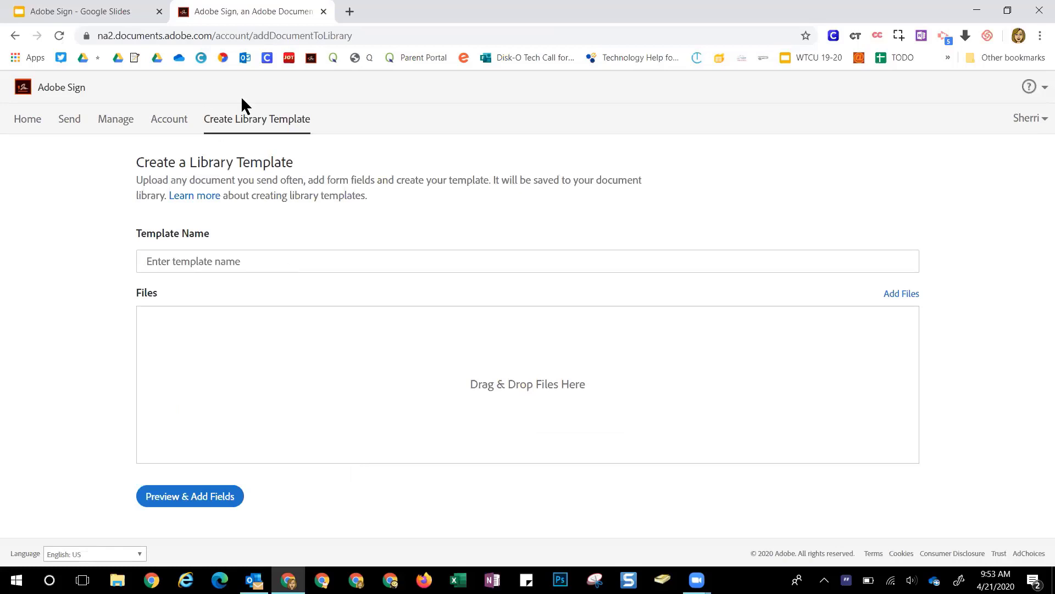
{"action": "left_click", "coordinate": [169, 266]}
{"action": "type", "text": "Classroom Video Approval"}
Upload classroom video request.docx from the computer as the template's document
{"action": "left_click", "coordinate": [901, 294]}
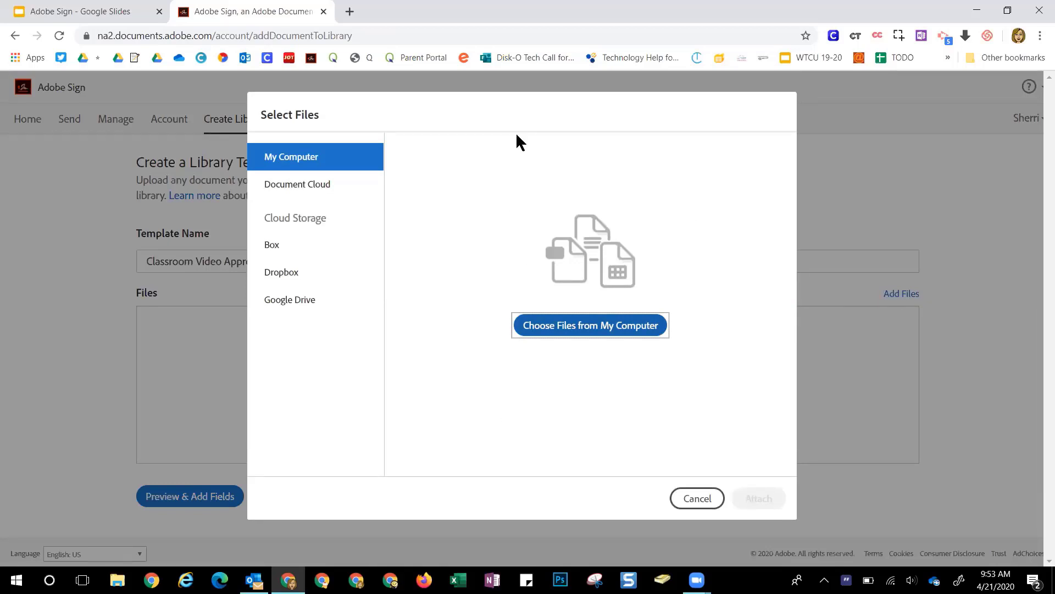
{"action": "left_click", "coordinate": [562, 333]}
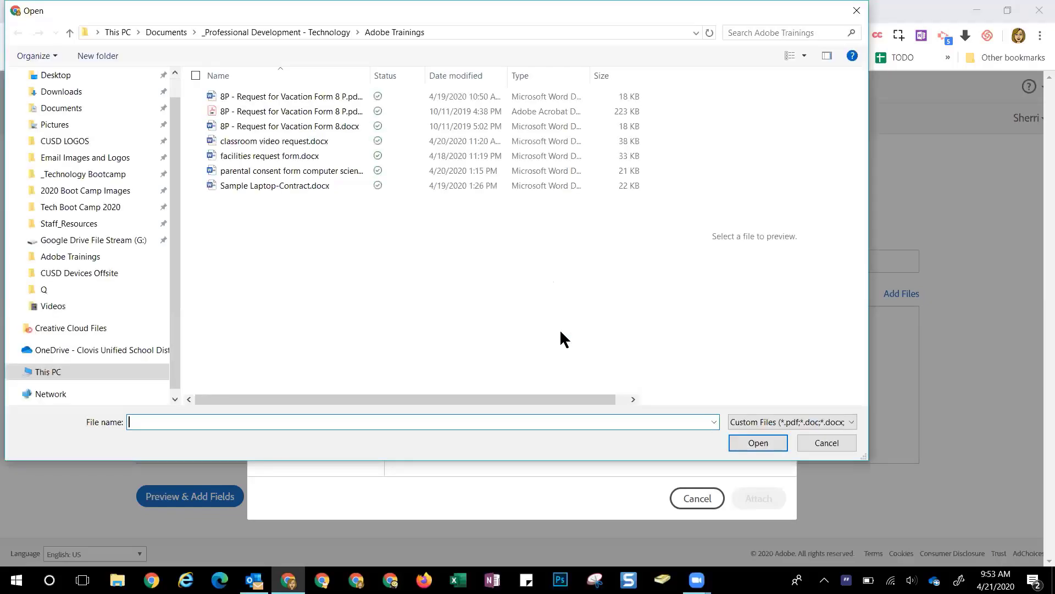
{"action": "left_click_drag", "start_coordinate": [495, 9], "coordinate": [518, 48]}
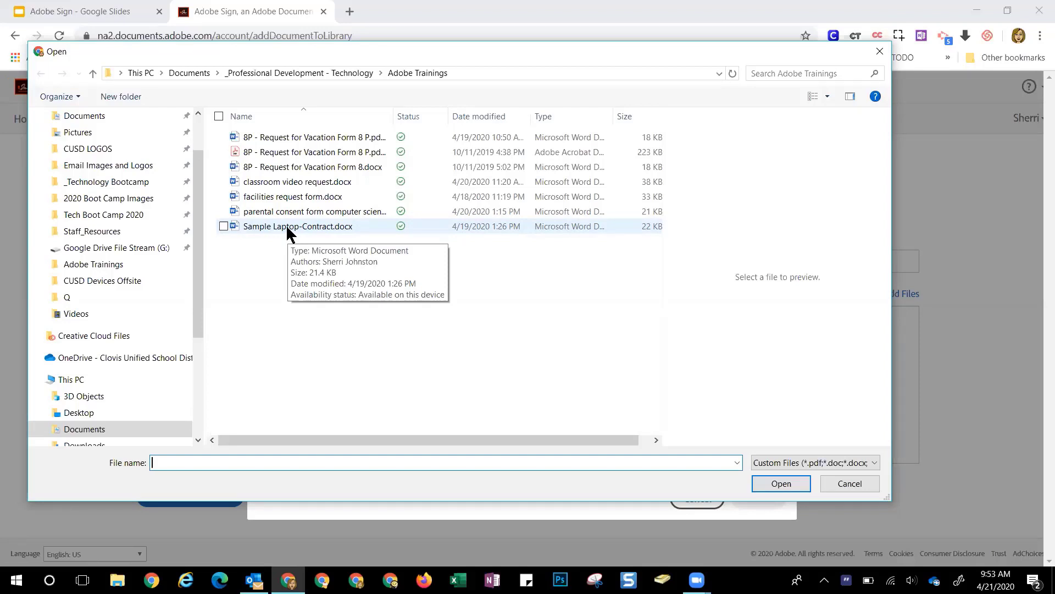
{"action": "left_click", "coordinate": [293, 182]}
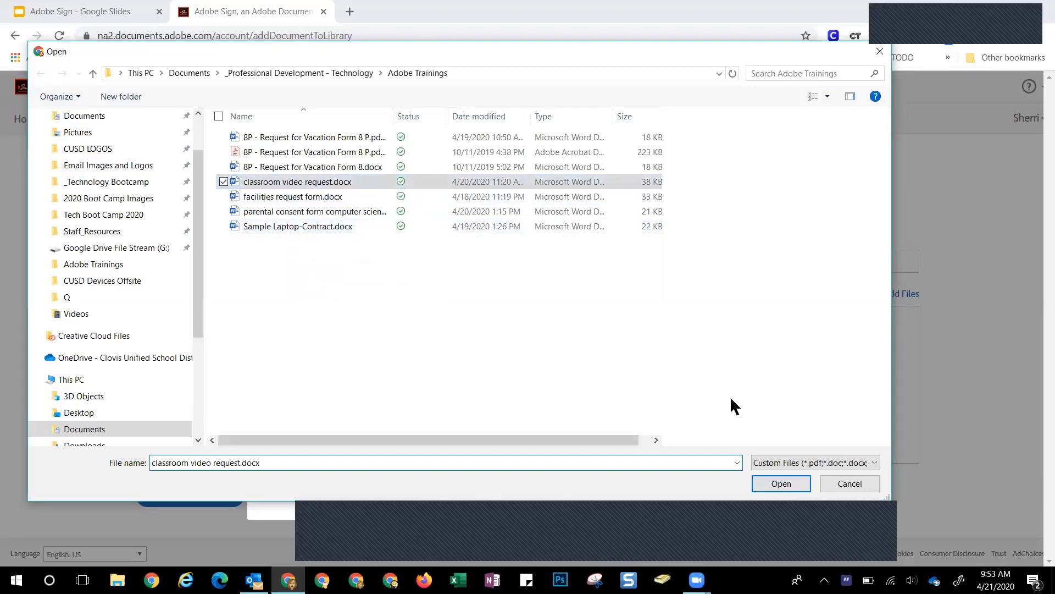
{"action": "left_click", "coordinate": [772, 482]}
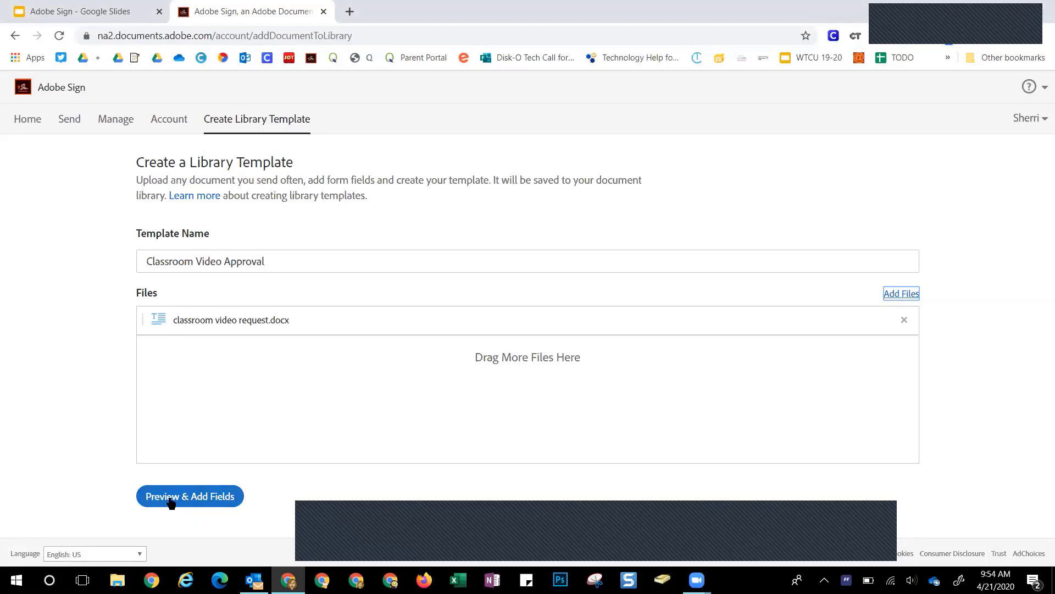
Start field placement and scroll through the form to review the 11 detected fields
{"action": "left_click", "coordinate": [220, 496]}
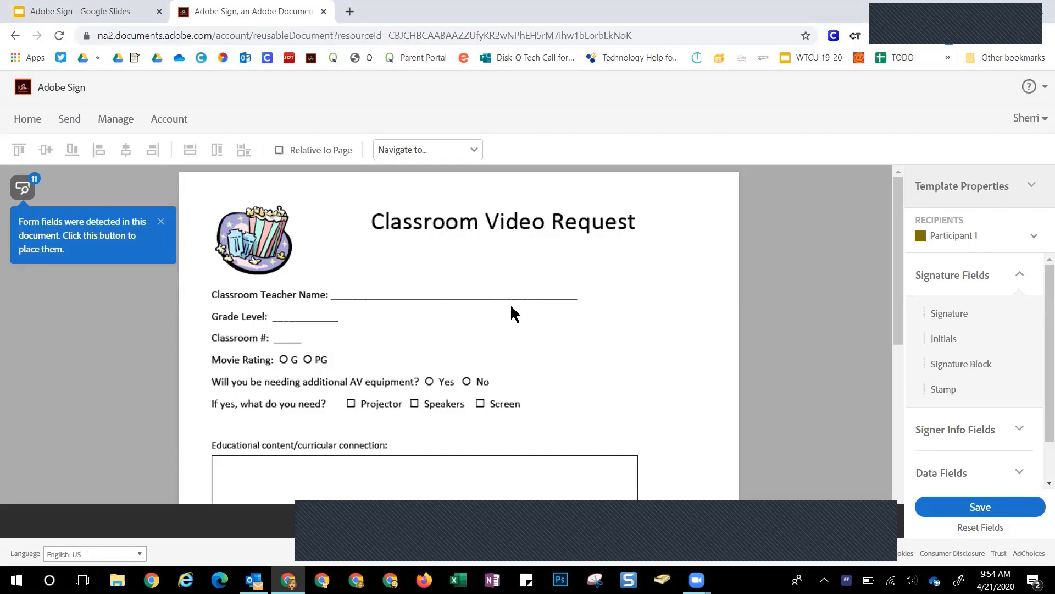
{"action": "scroll", "coordinate": [537, 305], "scroll_direction": "down", "scroll_amount": 3}
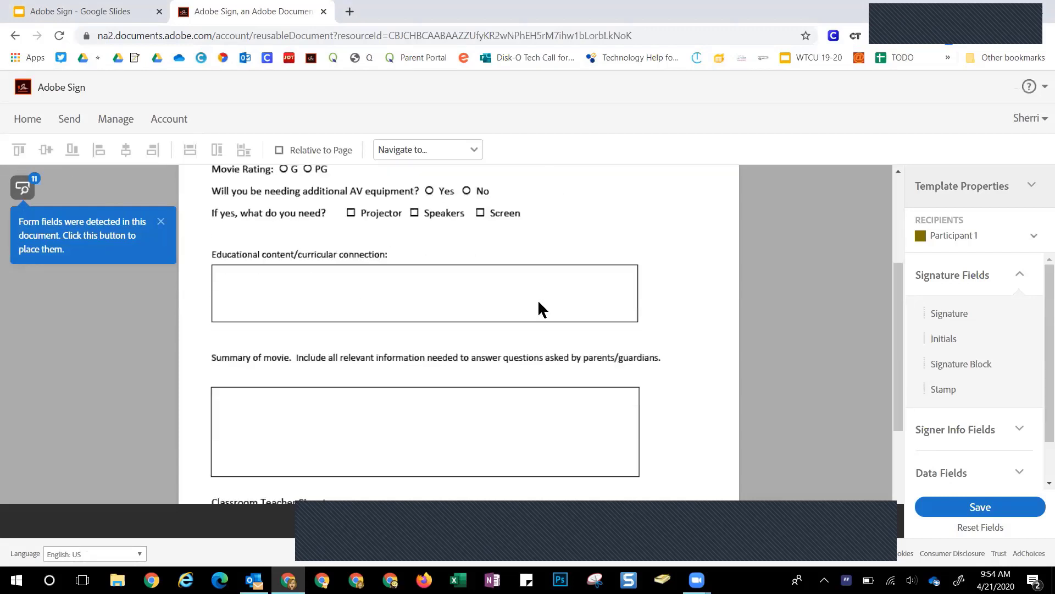
{"action": "scroll", "coordinate": [539, 302], "scroll_direction": "up", "scroll_amount": 2}
{"action": "scroll", "coordinate": [539, 302], "scroll_direction": "up", "scroll_amount": 2}
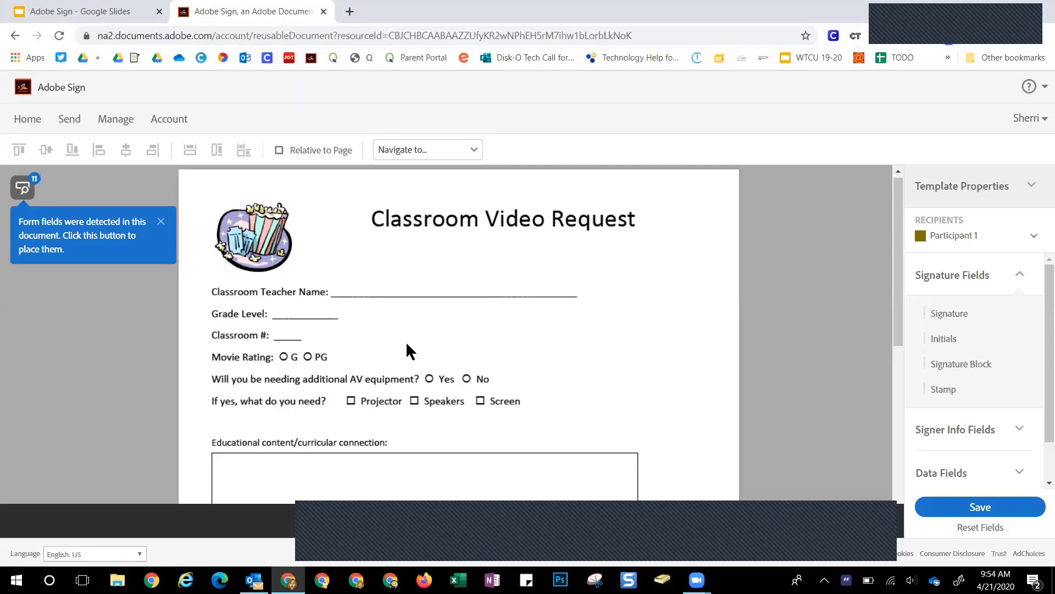
{"action": "scroll", "coordinate": [407, 345], "scroll_direction": "down", "scroll_amount": 7}
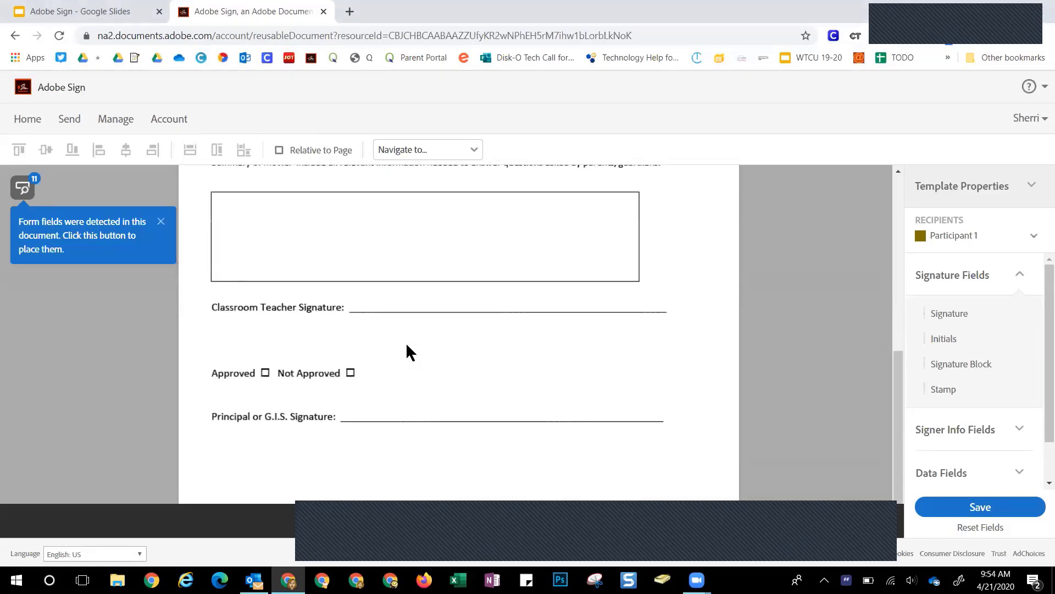
{"action": "scroll", "coordinate": [406, 342], "scroll_direction": "up", "scroll_amount": 4}
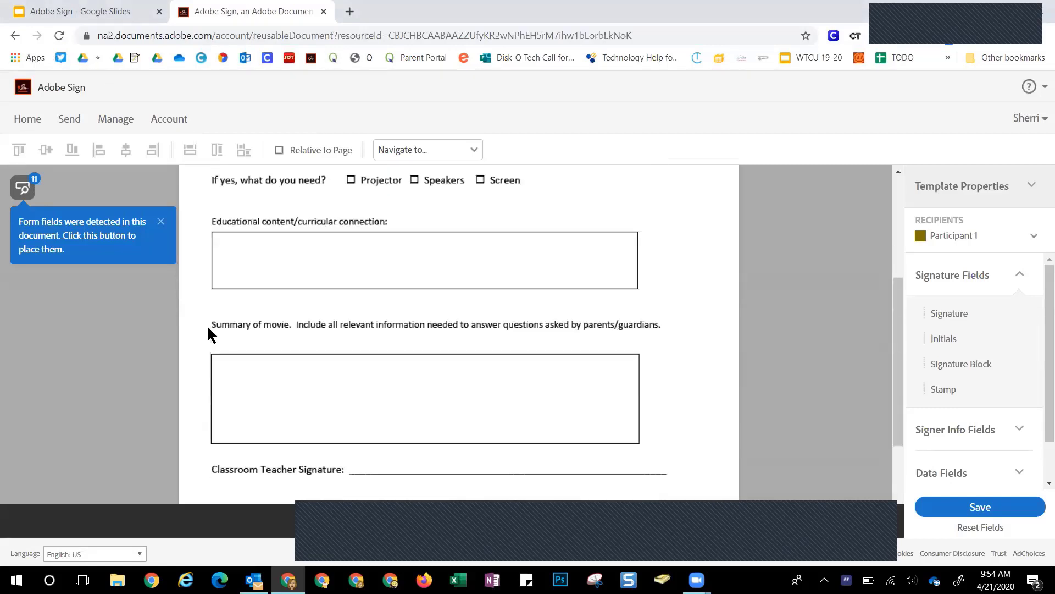
{"action": "left_click", "coordinate": [23, 188]}
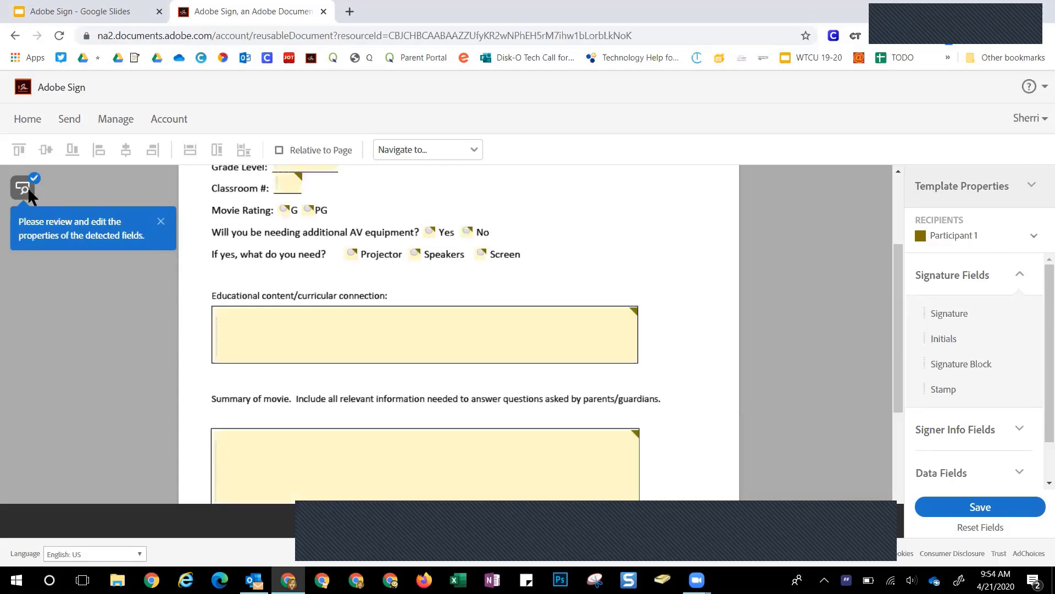
{"action": "scroll", "coordinate": [568, 307], "scroll_direction": "up", "scroll_amount": 3}
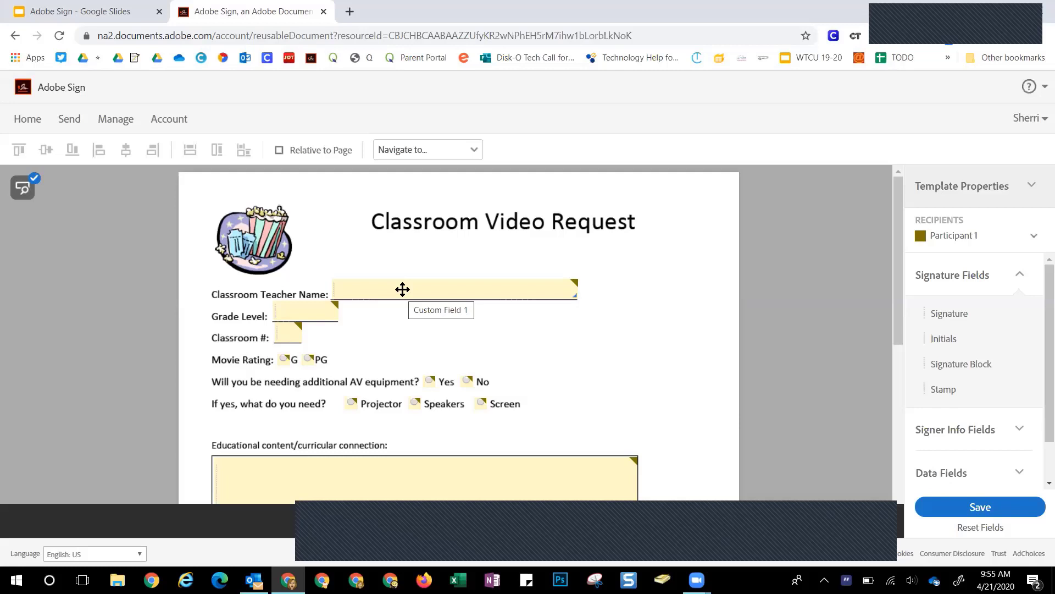
Rename Custom Field 1 to 'Classroom Teacher Name' and mark it required
{"action": "double_click", "coordinate": [402, 289]}
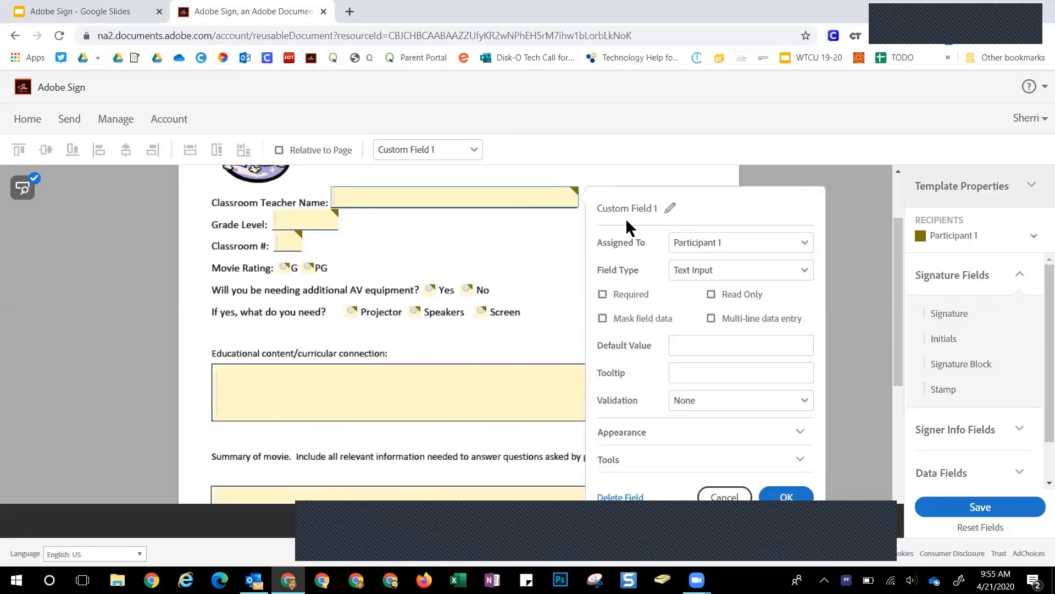
{"action": "left_click", "coordinate": [671, 208]}
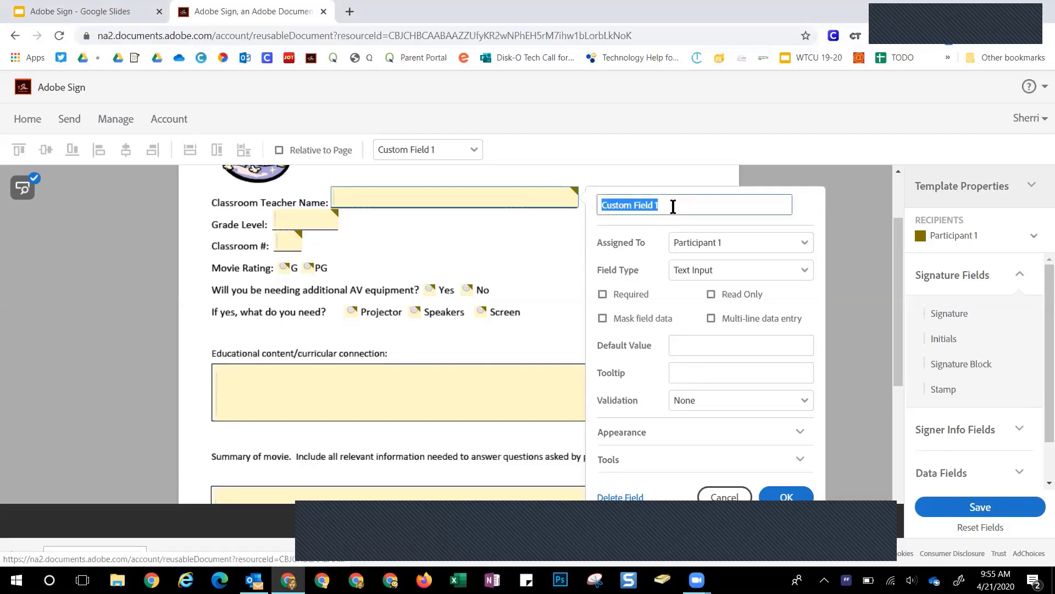
{"action": "type", "text": "Ca"}
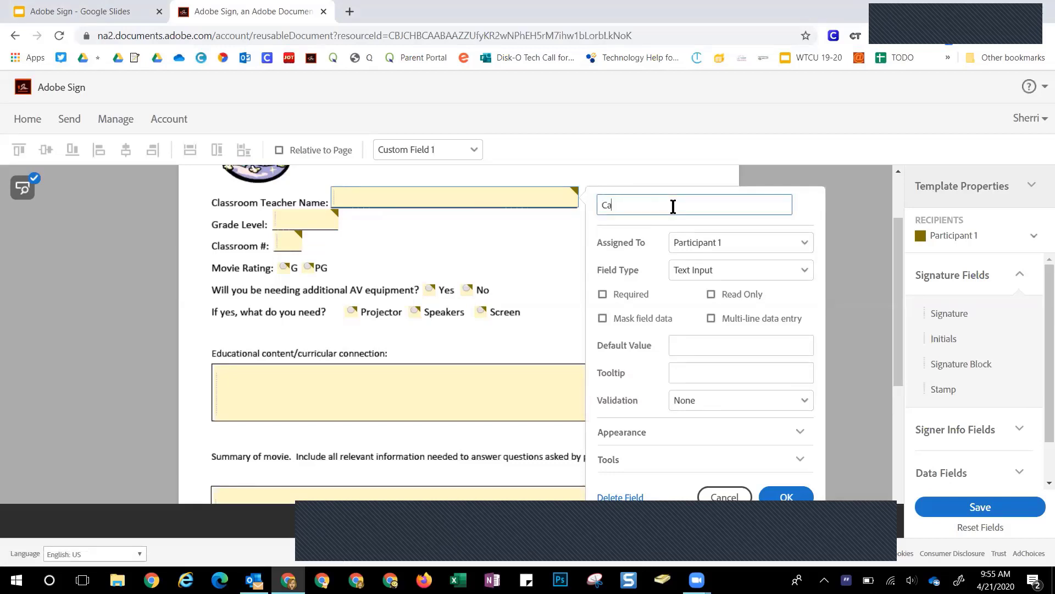
{"action": "type", "text": "lassroom Teacher Name"}
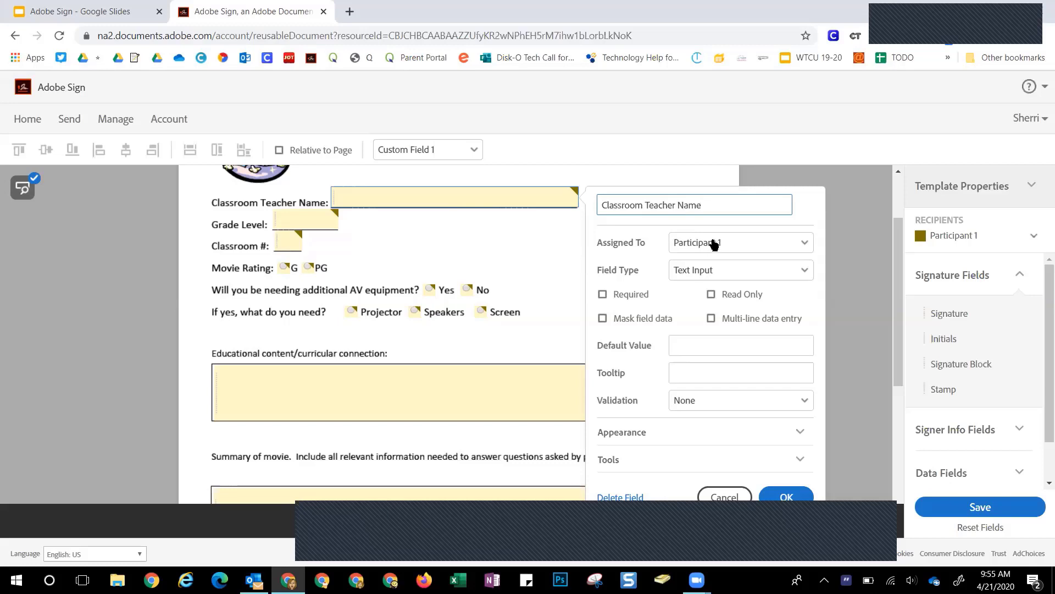
{"action": "left_click", "coordinate": [603, 294]}
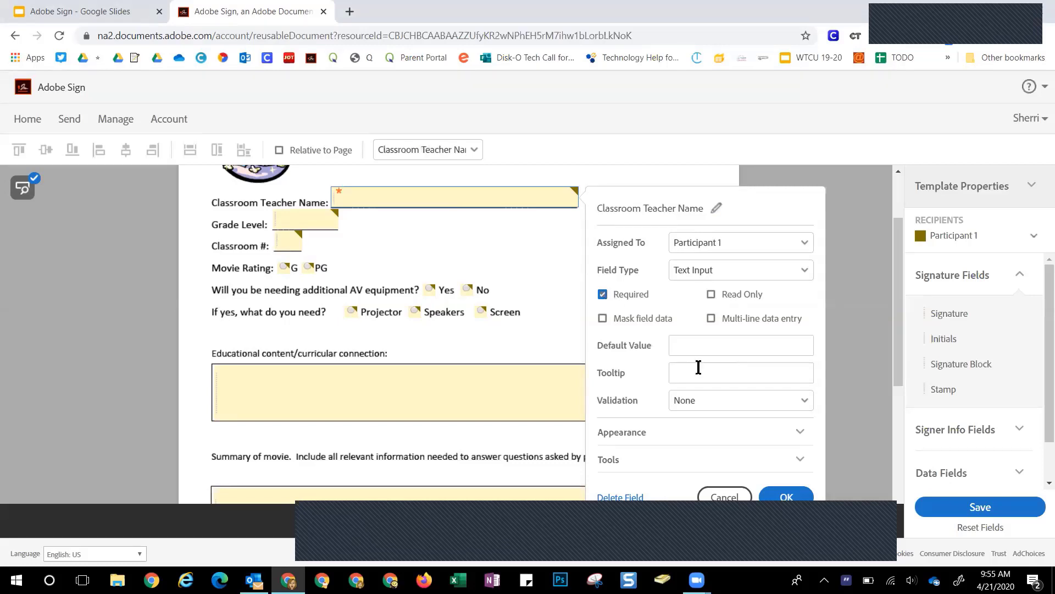
{"action": "scroll", "coordinate": [659, 426], "scroll_direction": "down", "scroll_amount": 2}
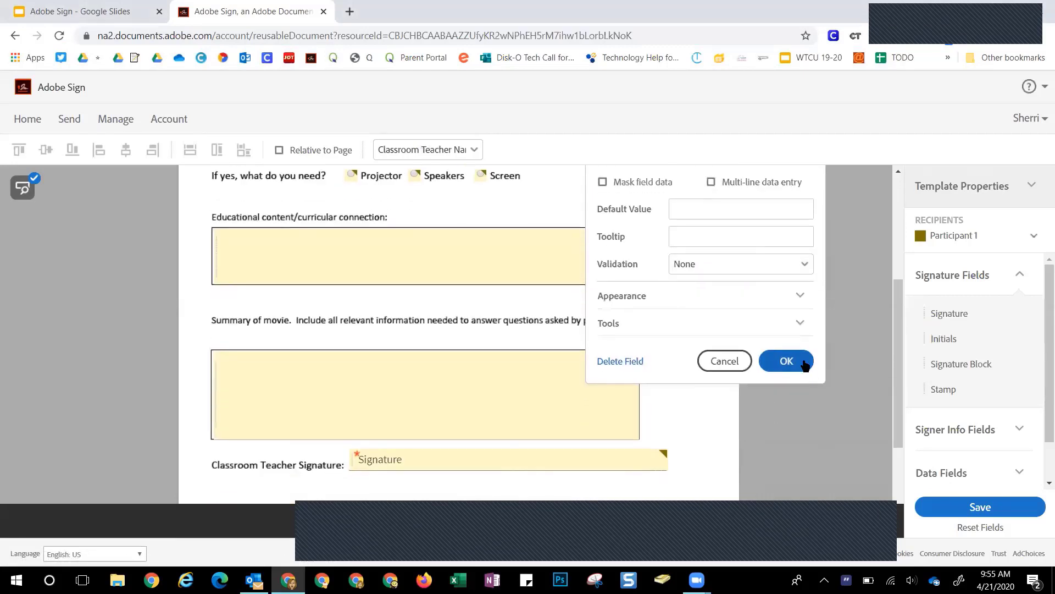
{"action": "left_click", "coordinate": [803, 365]}
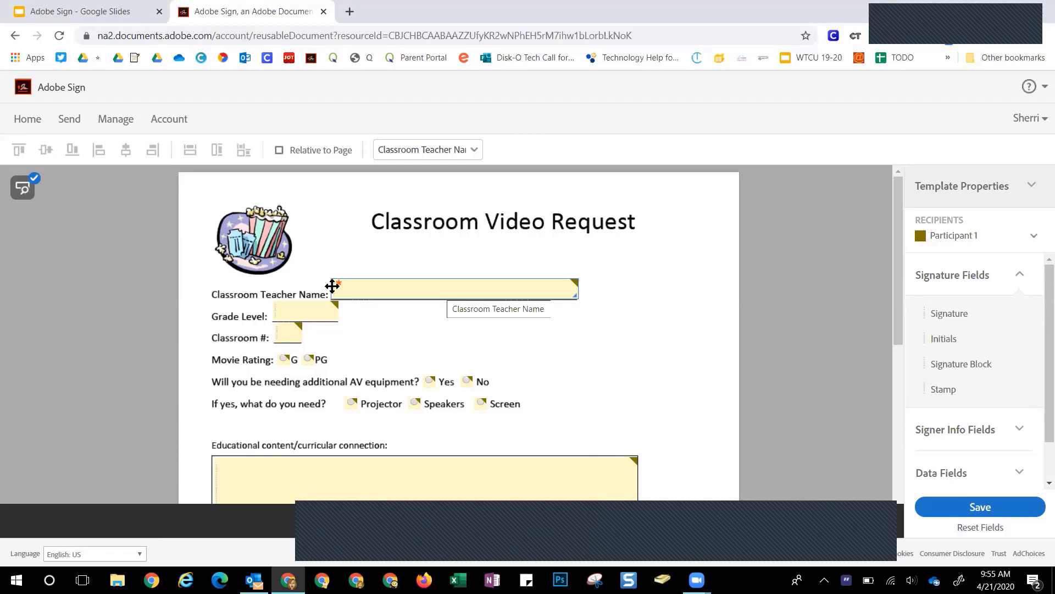
Rename the grade level field to 'Grade Level' and mark it required
{"action": "double_click", "coordinate": [306, 310]}
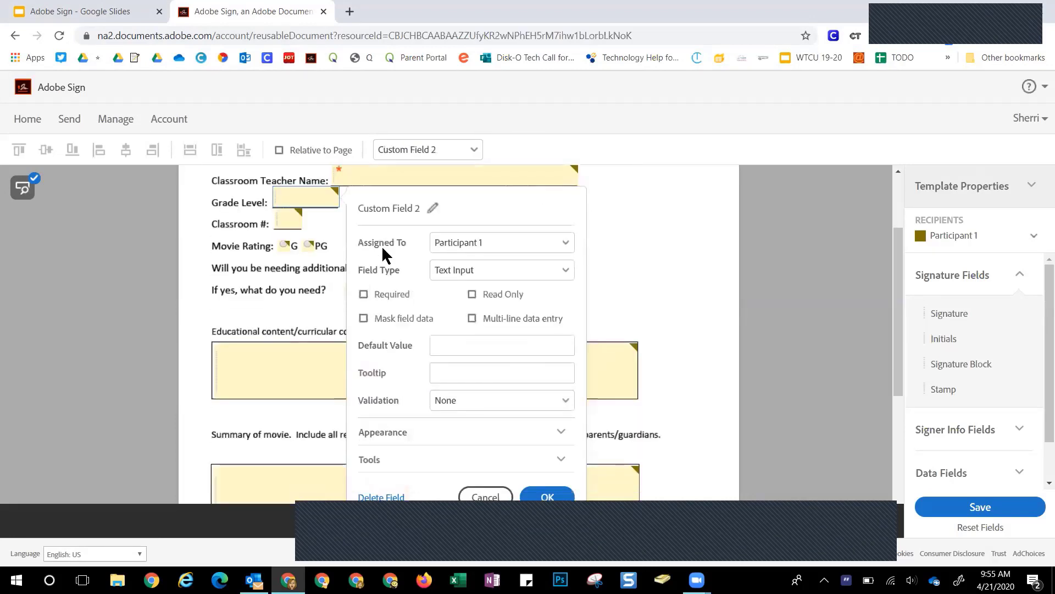
{"action": "left_click", "coordinate": [431, 208]}
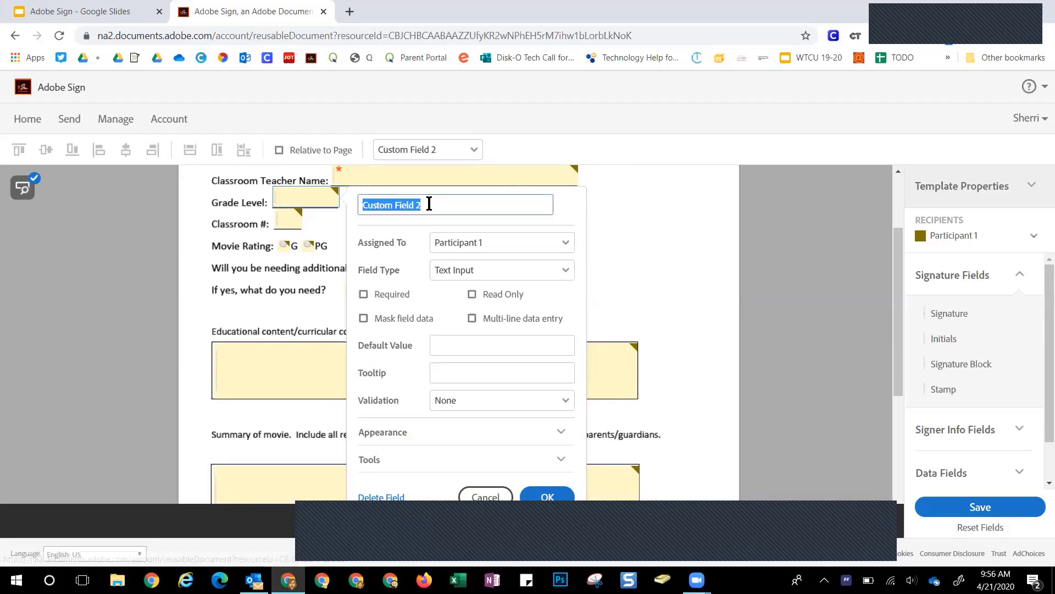
{"action": "type", "text": "Grade"}
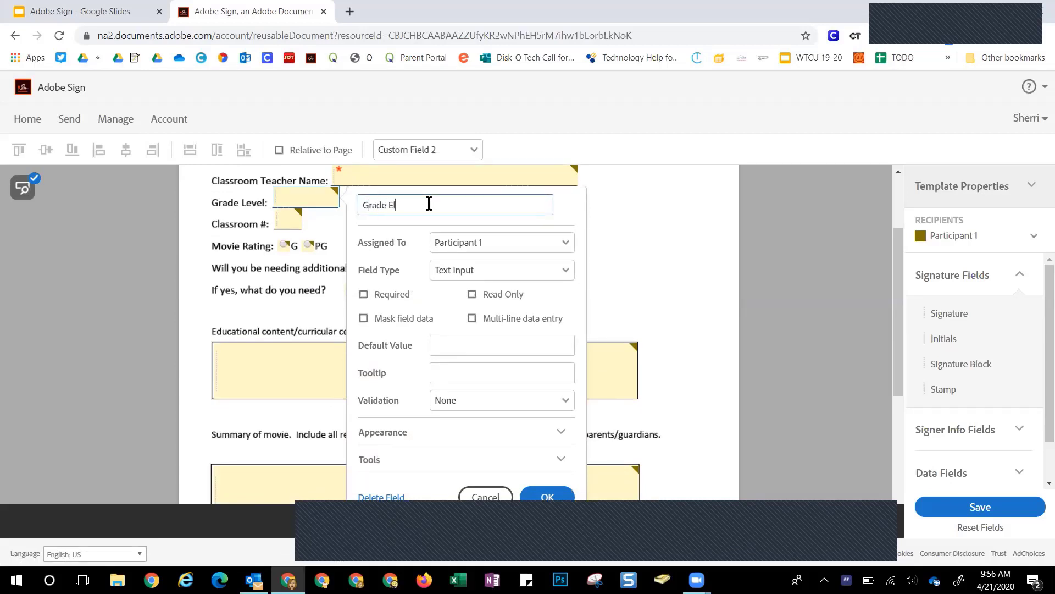
{"action": "type", "text": " Level"}
{"action": "left_click", "coordinate": [363, 294]}
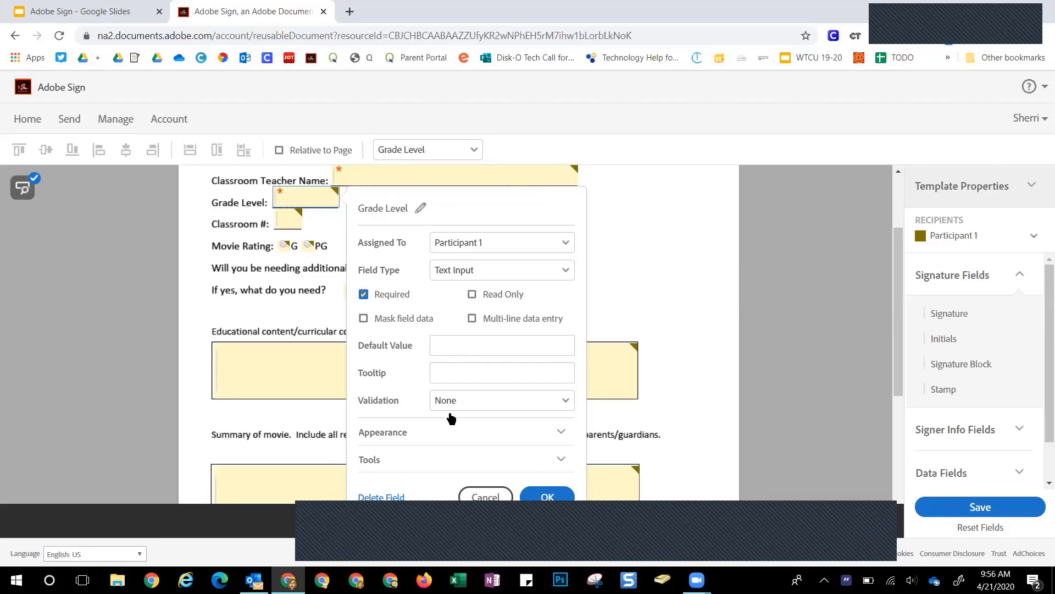
{"action": "left_click", "coordinate": [550, 497]}
Rename the classroom number field to 'Classroom #' and mark it required
{"action": "double_click", "coordinate": [287, 219]}
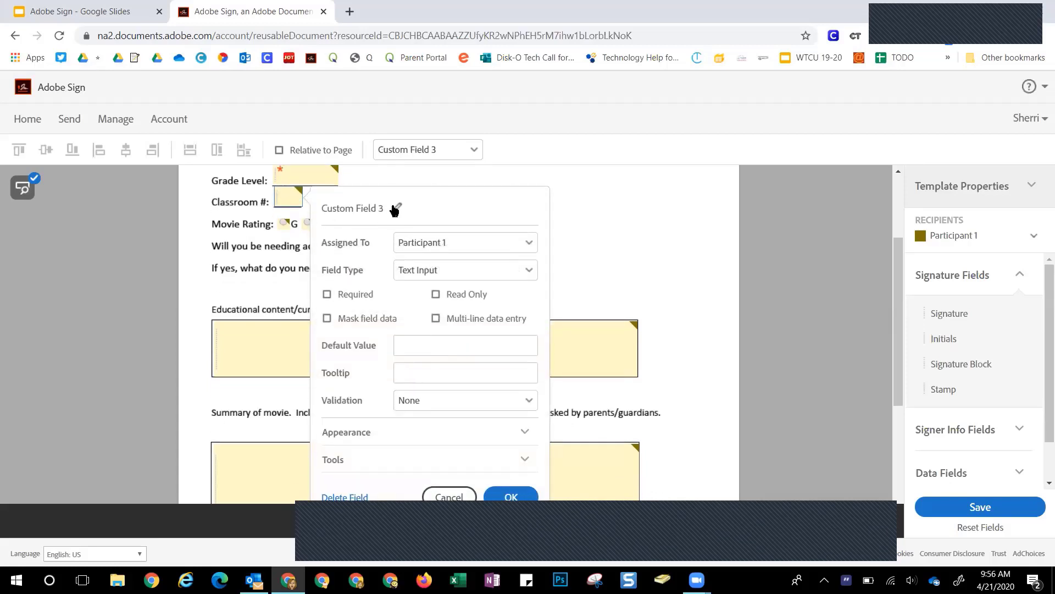
{"action": "left_click", "coordinate": [396, 208]}
{"action": "type", "text": "Ca"}
{"action": "key", "text": "BackSpace"}
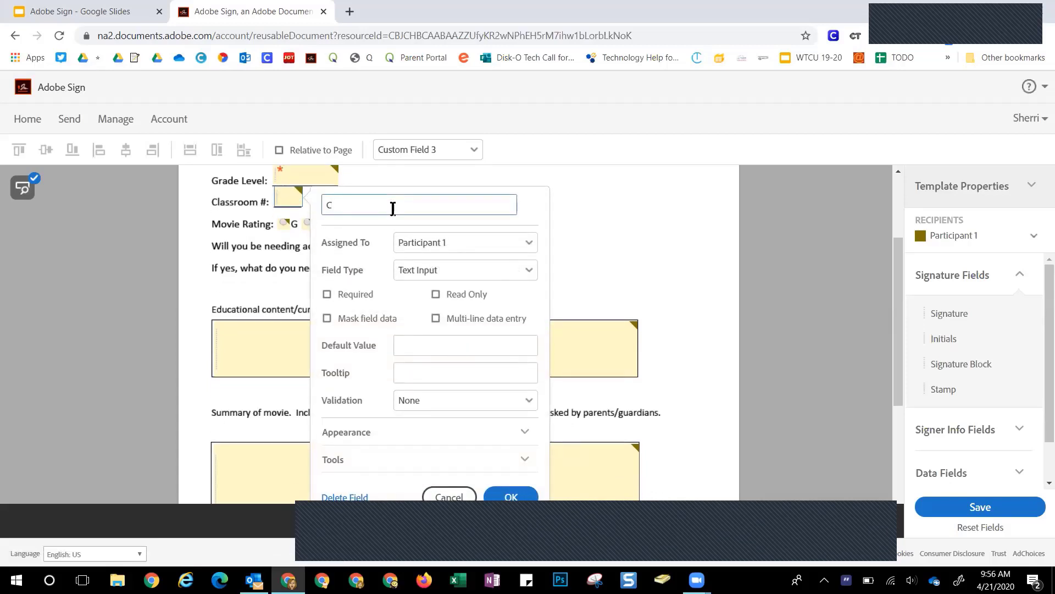
{"action": "type", "text": "lassroom $"}
{"action": "key", "text": "BackSpace"}
{"action": "type", "text": "#"}
{"action": "left_click", "coordinate": [349, 294]}
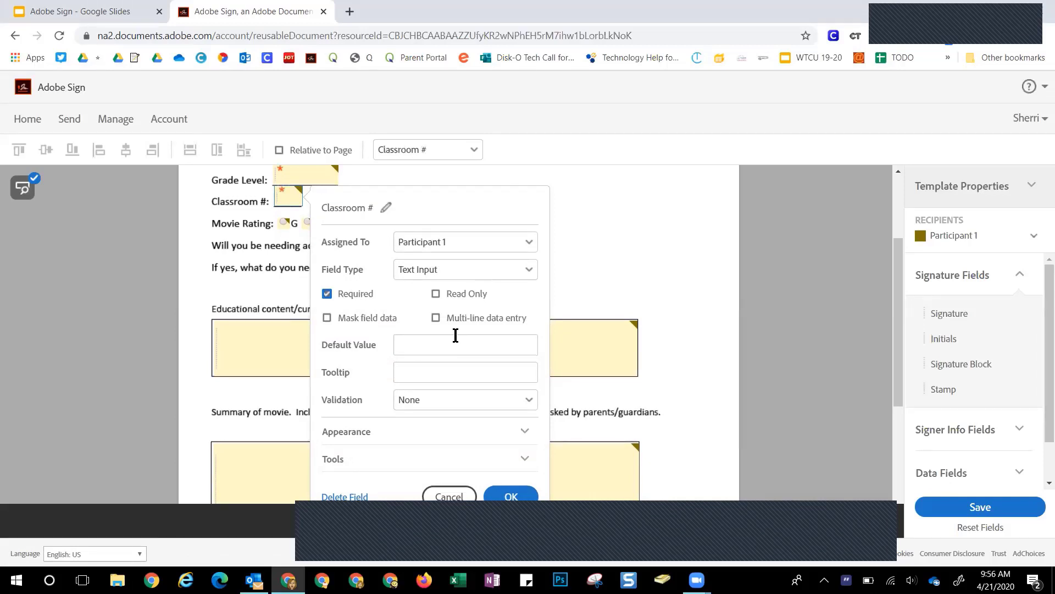
{"action": "scroll", "coordinate": [456, 335], "scroll_direction": "down", "scroll_amount": 2}
{"action": "left_click", "coordinate": [507, 433]}
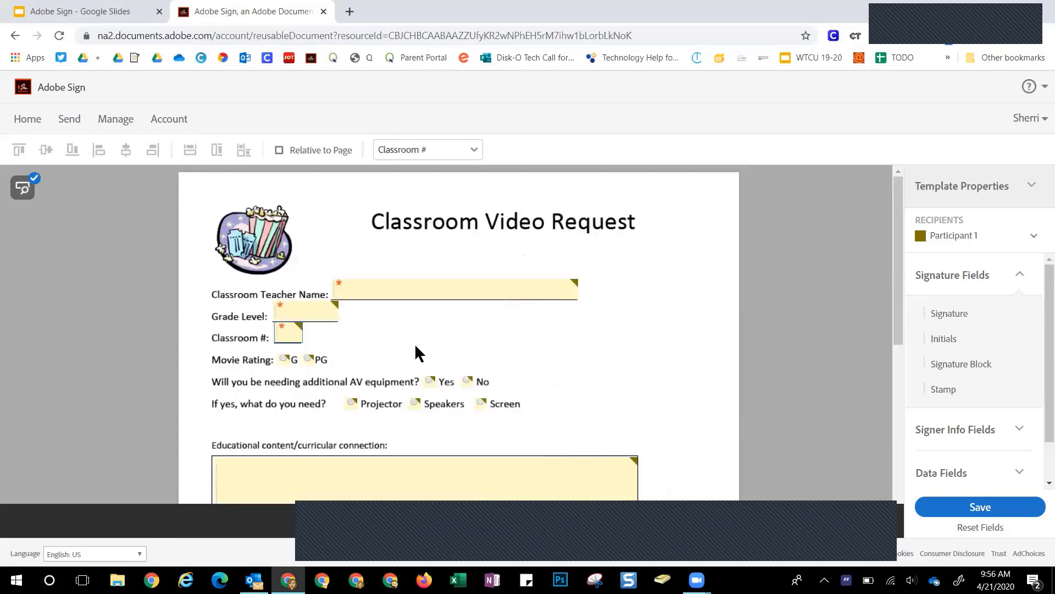
{"action": "scroll", "coordinate": [416, 352], "scroll_direction": "down", "scroll_amount": 2}
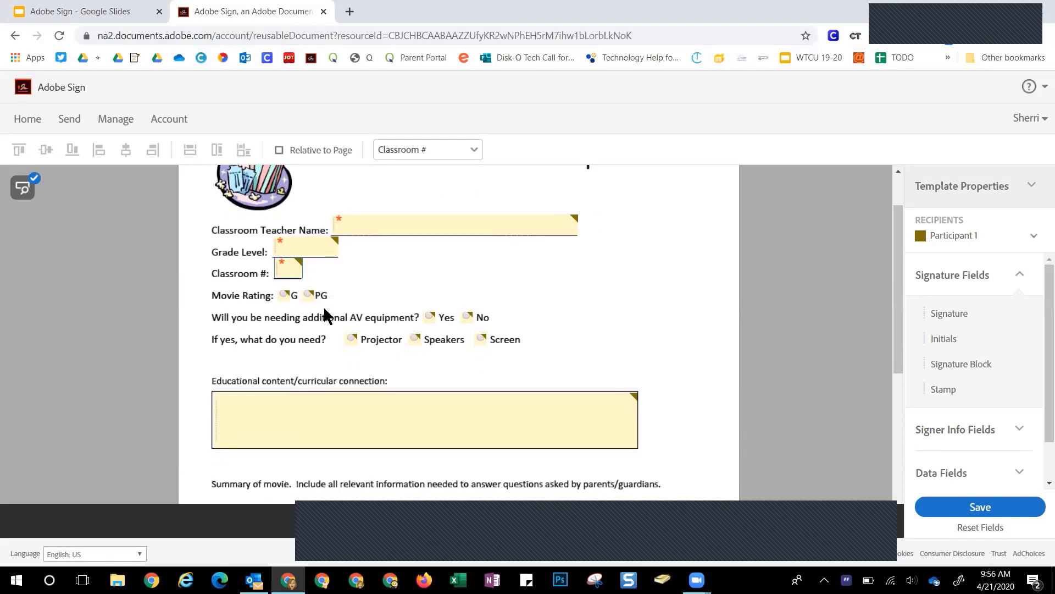
Name the rating radio group 'Movie Rating', make it required, with option values G and PG
{"action": "double_click", "coordinate": [284, 295]}
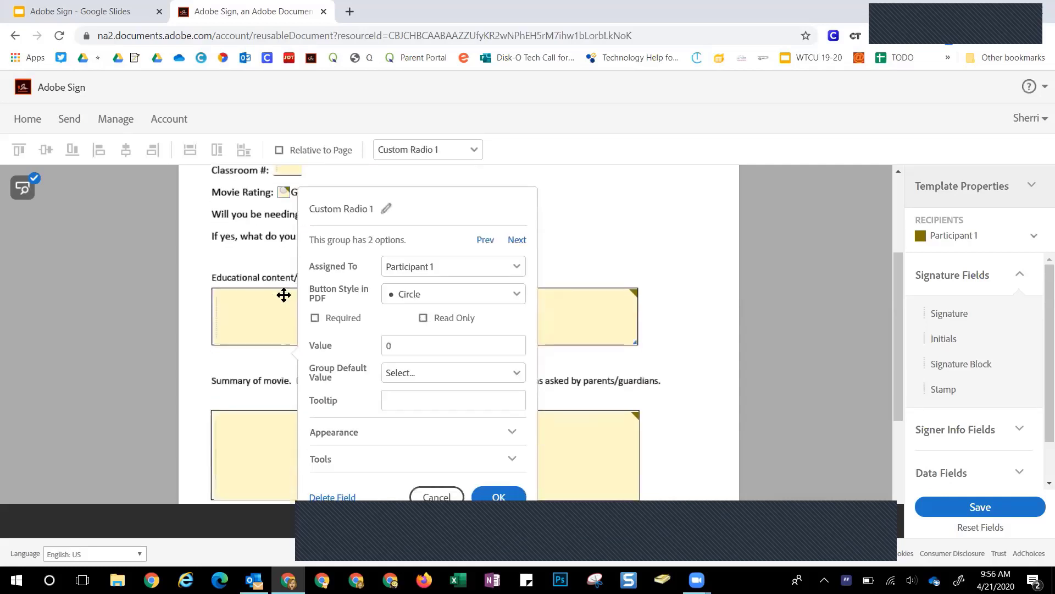
{"action": "left_click", "coordinate": [377, 208]}
{"action": "type", "text": "Movie Rating"}
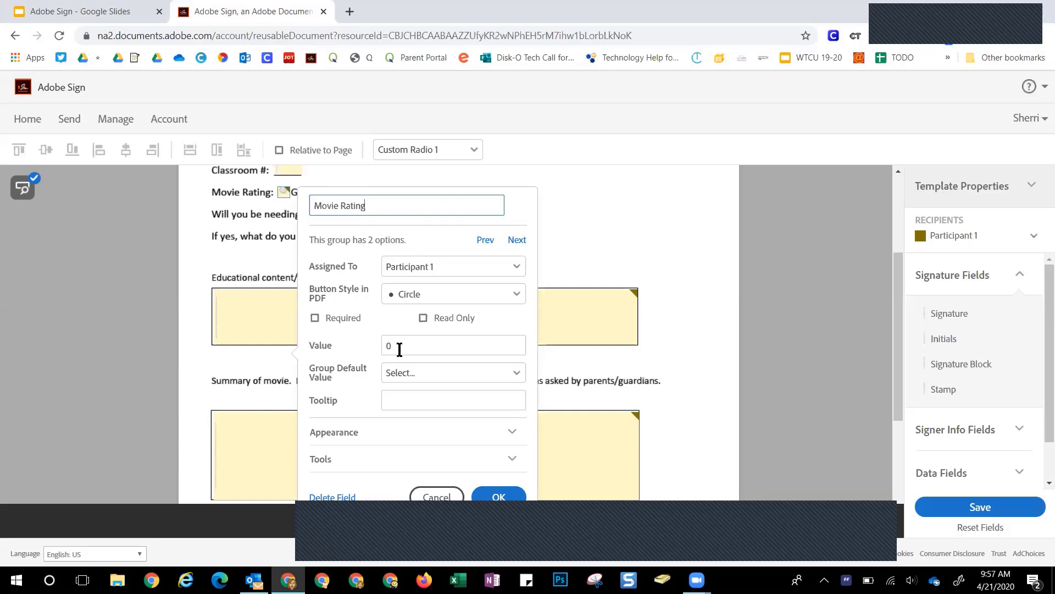
{"action": "double_click", "coordinate": [383, 347]}
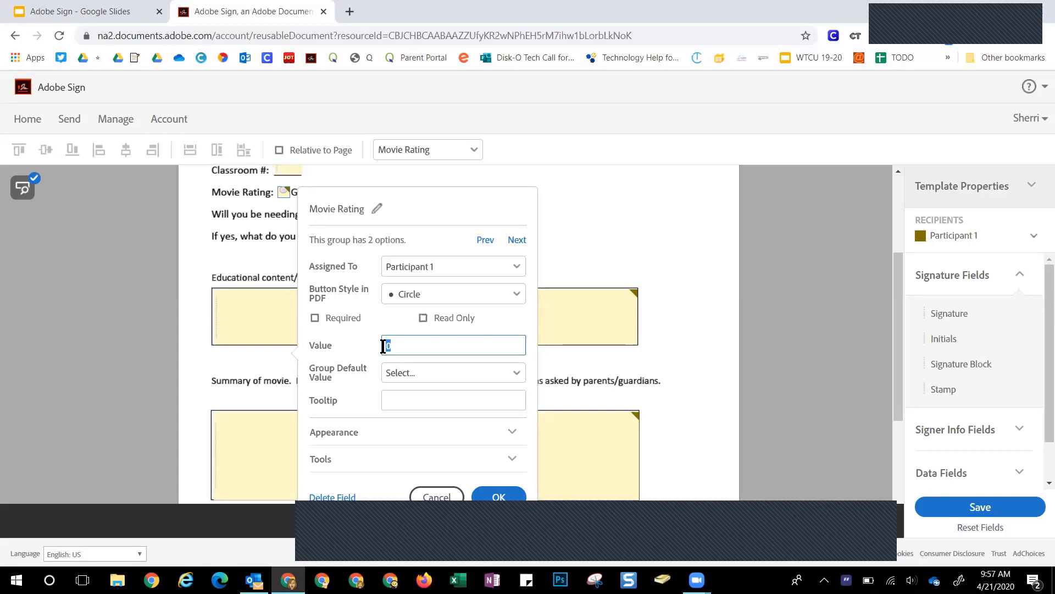
{"action": "type", "text": "G"}
{"action": "left_click", "coordinate": [343, 319]}
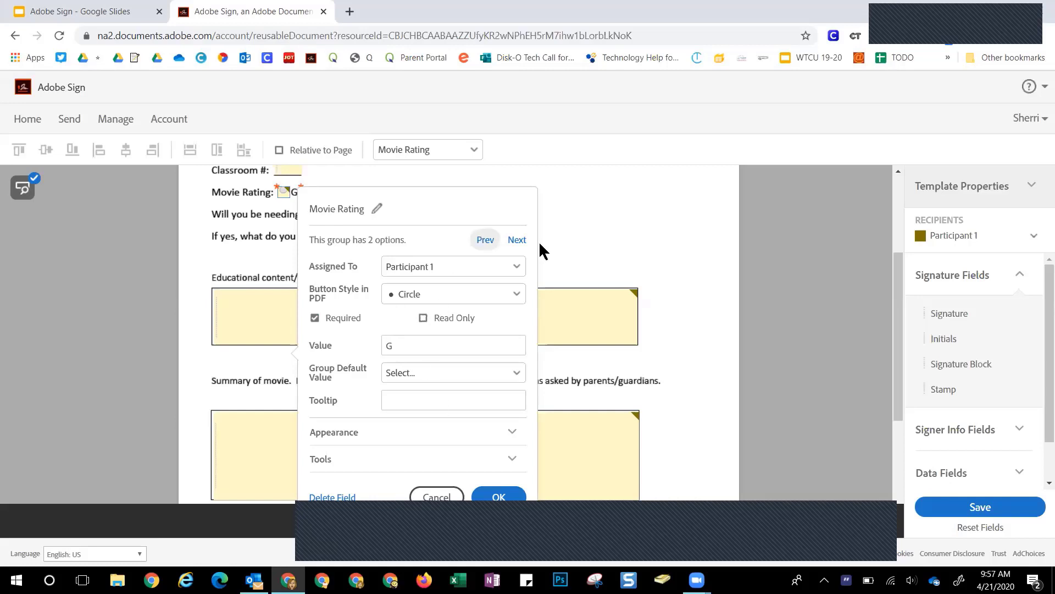
{"action": "left_click", "coordinate": [517, 240]}
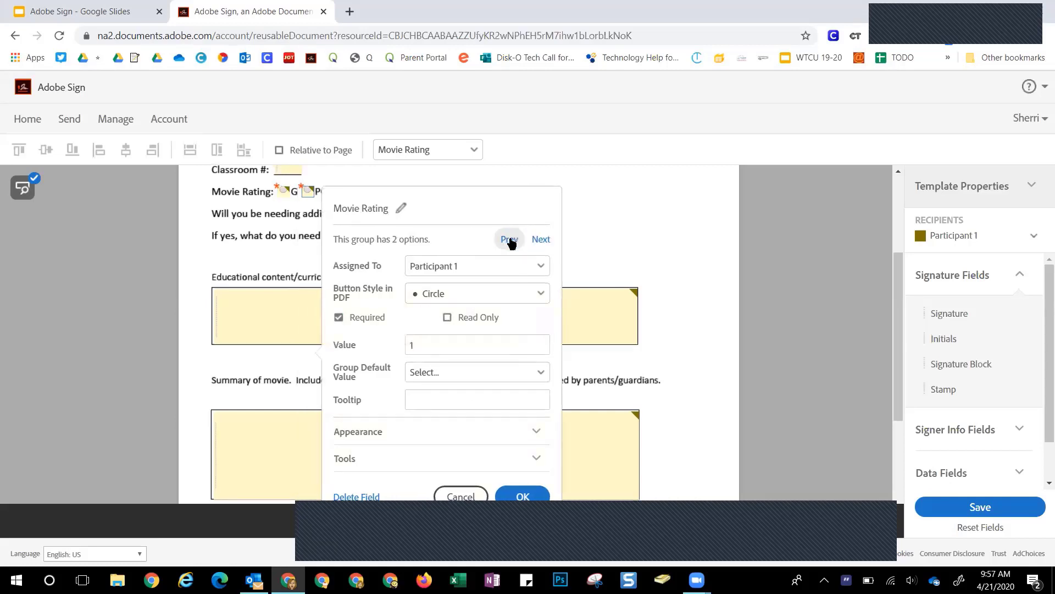
{"action": "left_click", "coordinate": [408, 344]}
{"action": "double_click", "coordinate": [409, 344]}
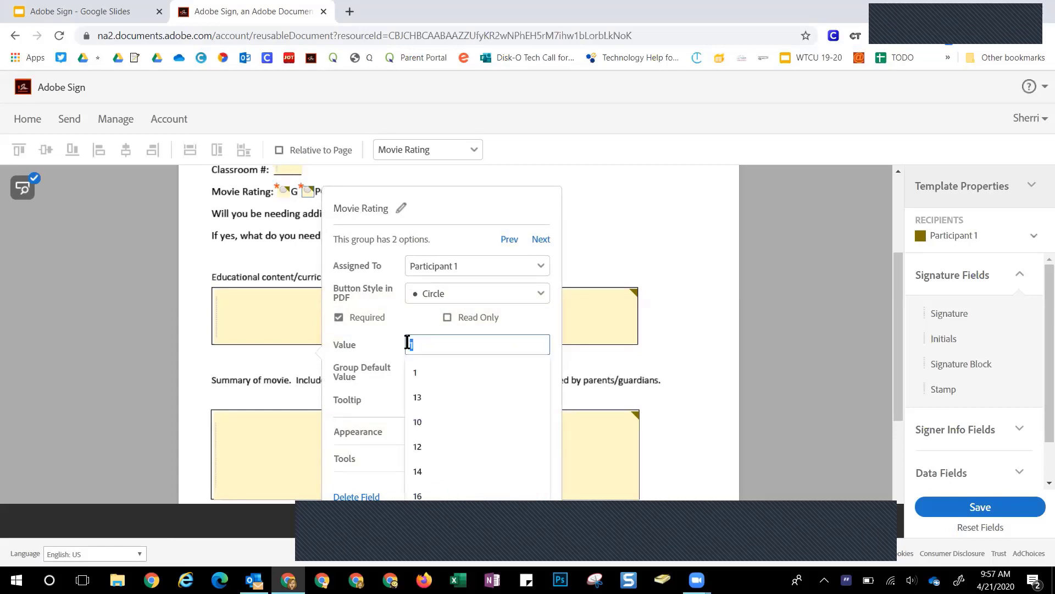
{"action": "type", "text": "PG"}
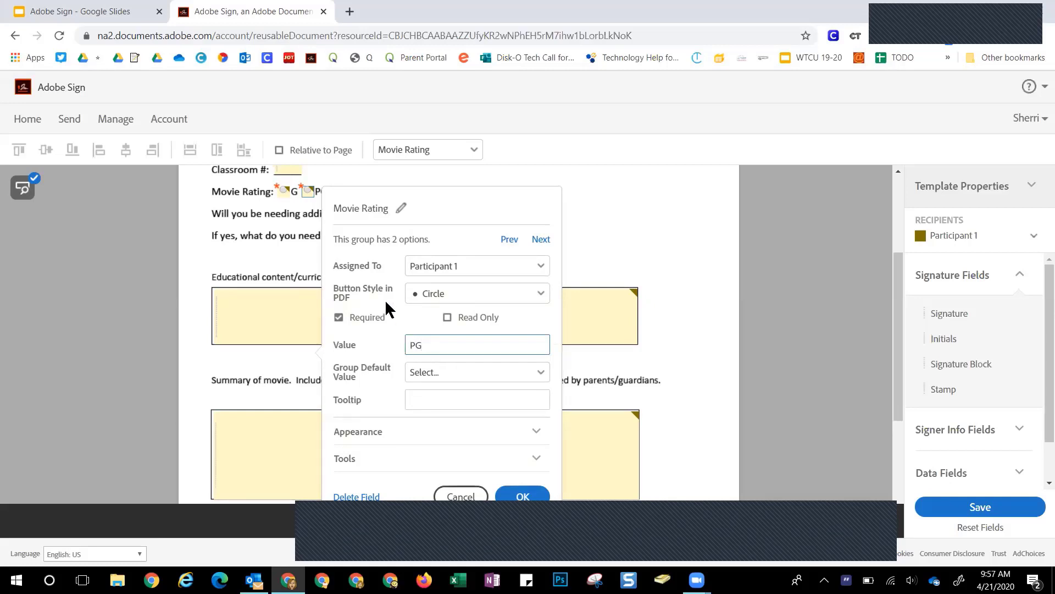
{"action": "left_click", "coordinate": [538, 496]}
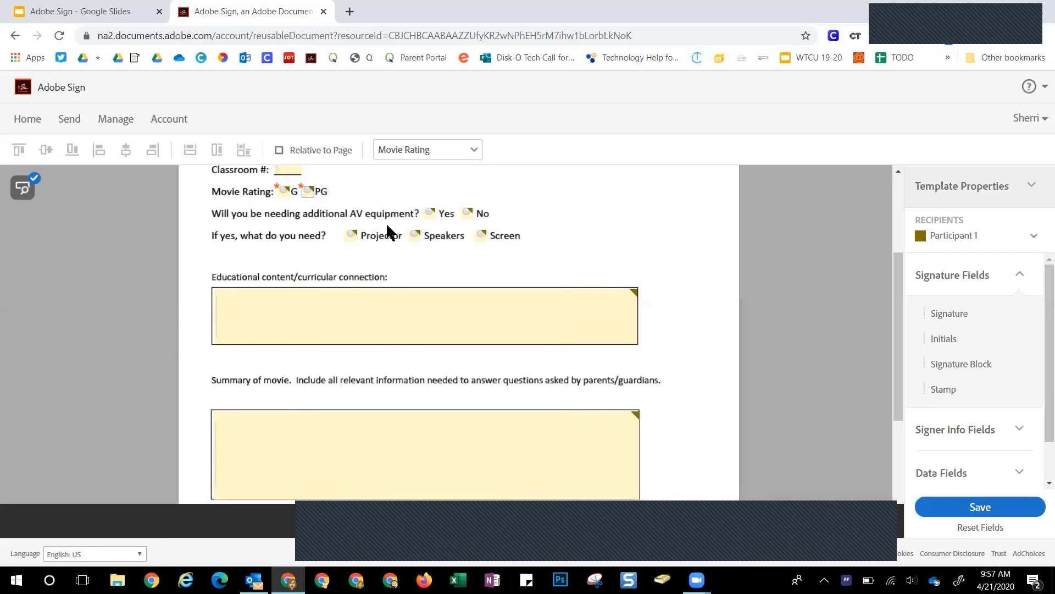
Begin renaming the AV equipment Yes/No group to 'Need Additional Equipment'
{"action": "double_click", "coordinate": [430, 213]}
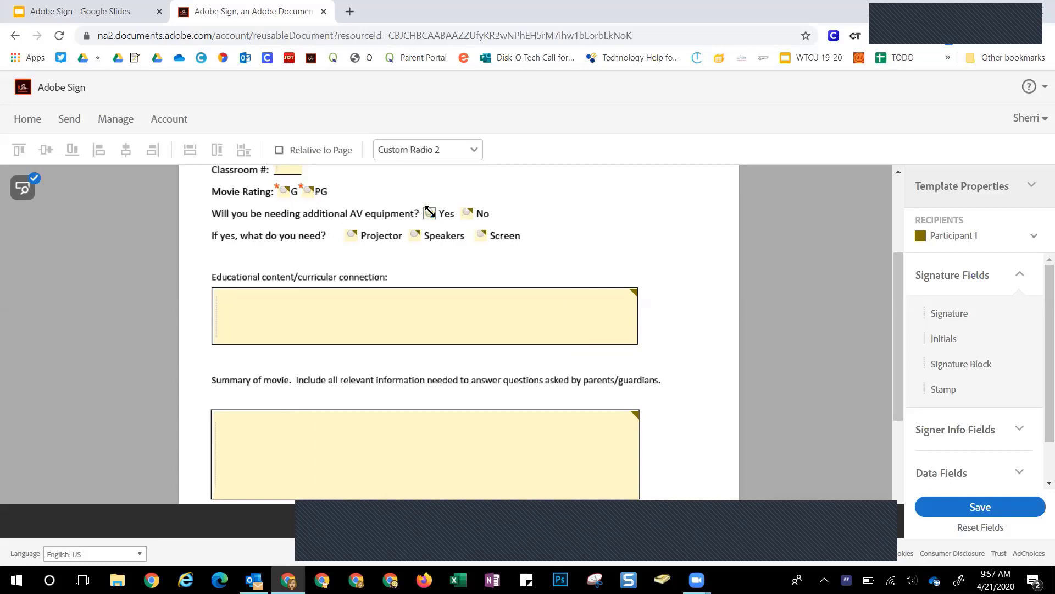
{"action": "left_click", "coordinate": [262, 207]}
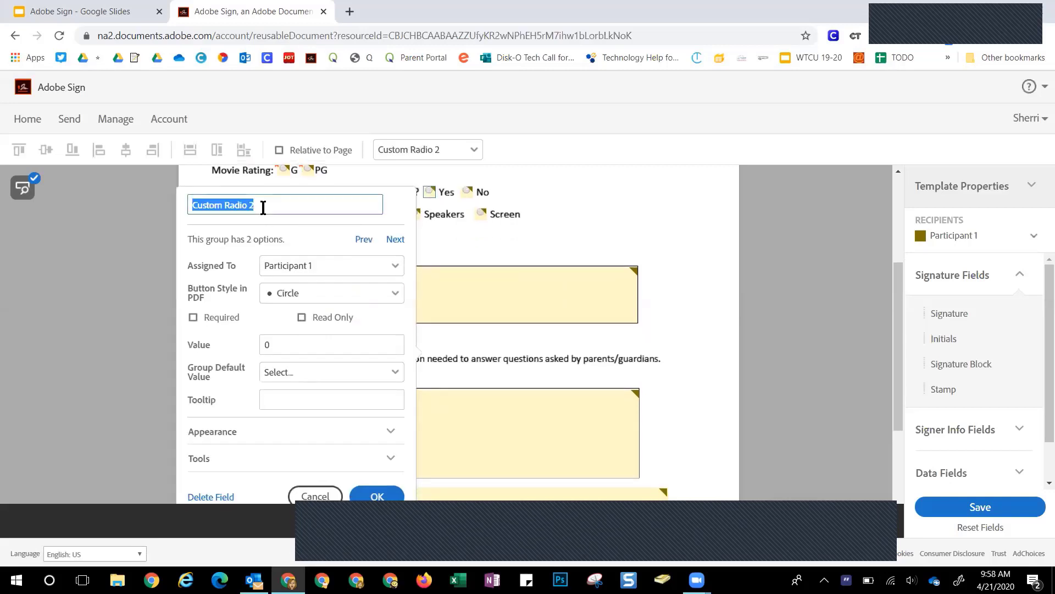
{"action": "type", "text": "Need "}
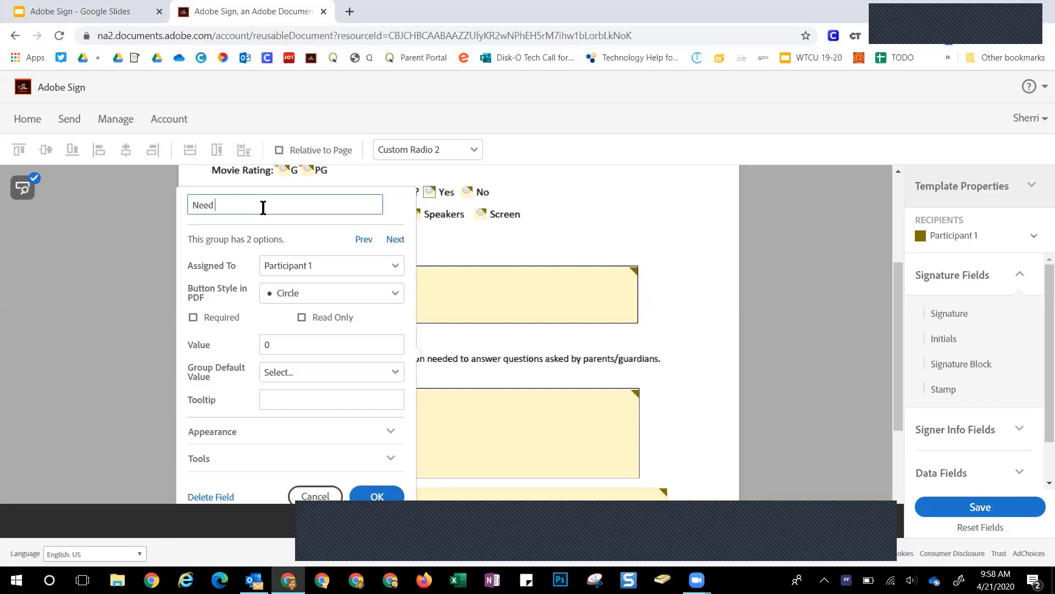
{"action": "type", "text": "Additional Equipment"}
Set the first option's value to Yes and make the equipment group required
{"action": "left_click", "coordinate": [282, 341]}
{"action": "type", "text": "Ye"}
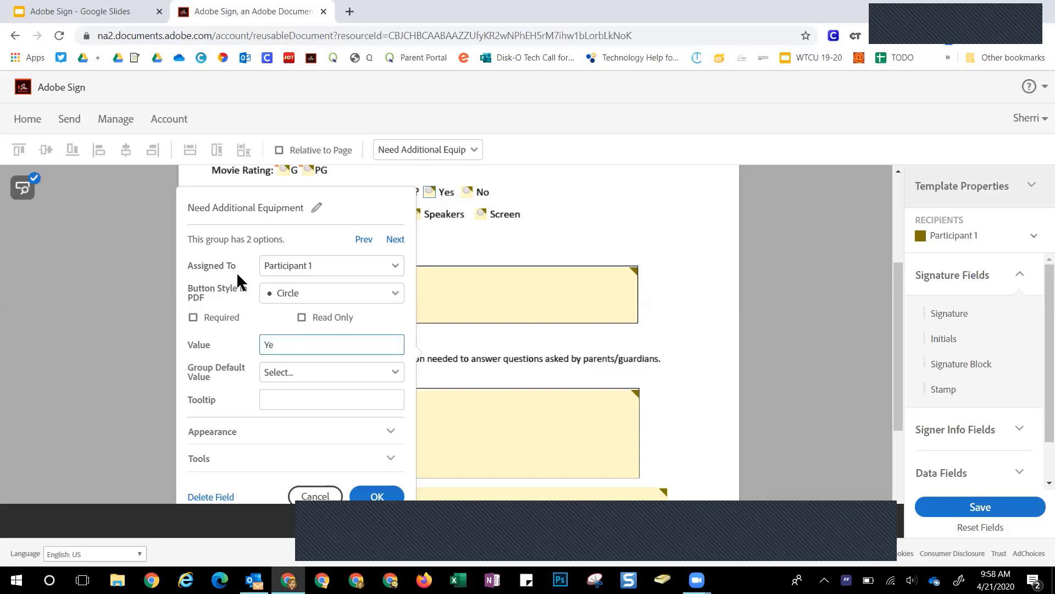
{"action": "type", "text": "s"}
{"action": "left_click", "coordinate": [192, 317]}
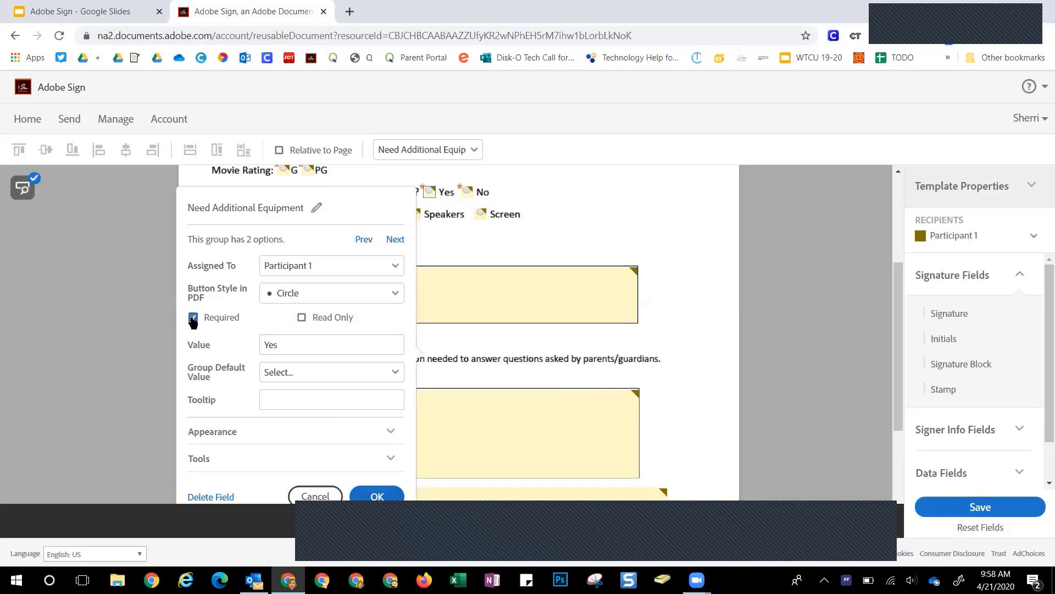
{"action": "left_click", "coordinate": [367, 494]}
Set the group's second option value to No
{"action": "double_click", "coordinate": [468, 190]}
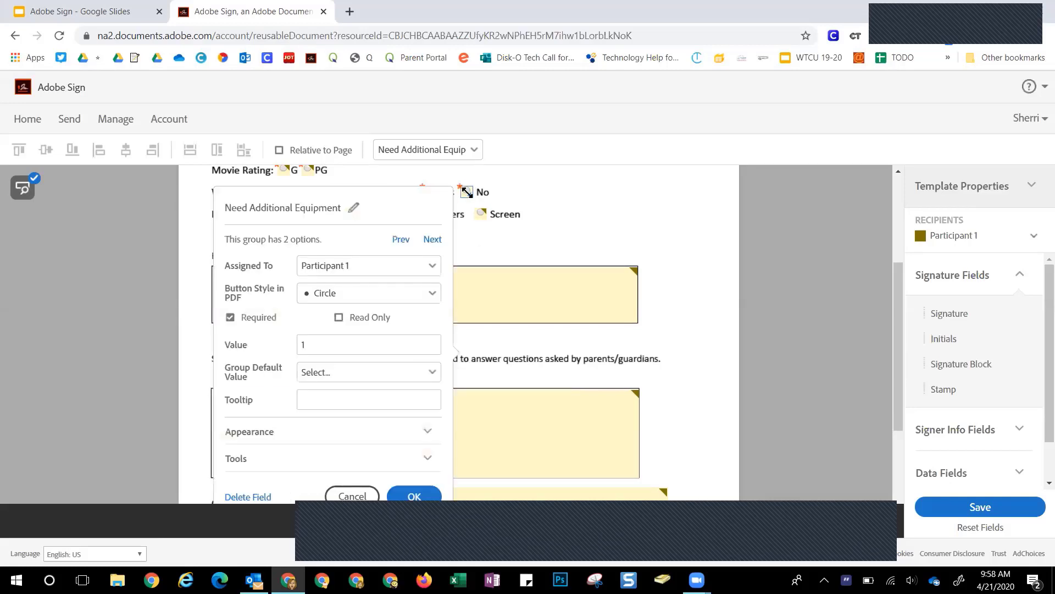
{"action": "left_click", "coordinate": [401, 239]}
{"action": "left_click", "coordinate": [395, 239]}
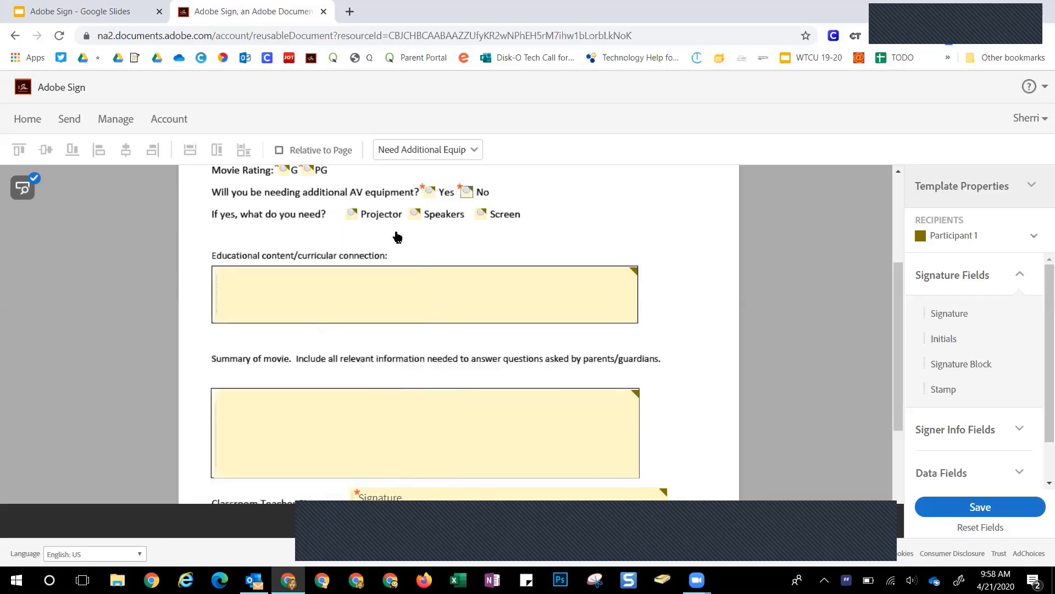
{"action": "double_click", "coordinate": [336, 344]}
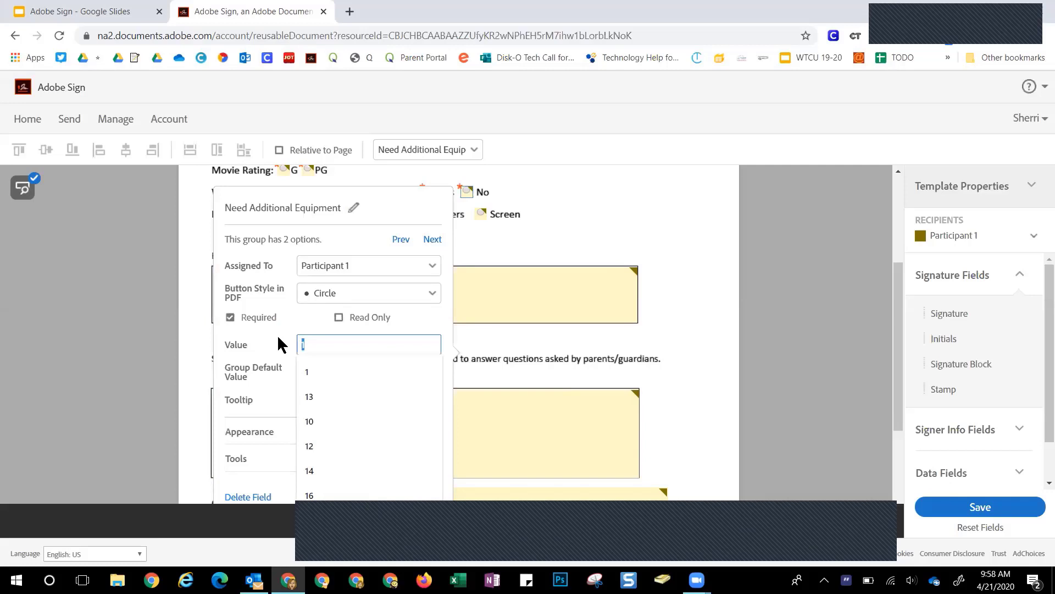
{"action": "type", "text": "No"}
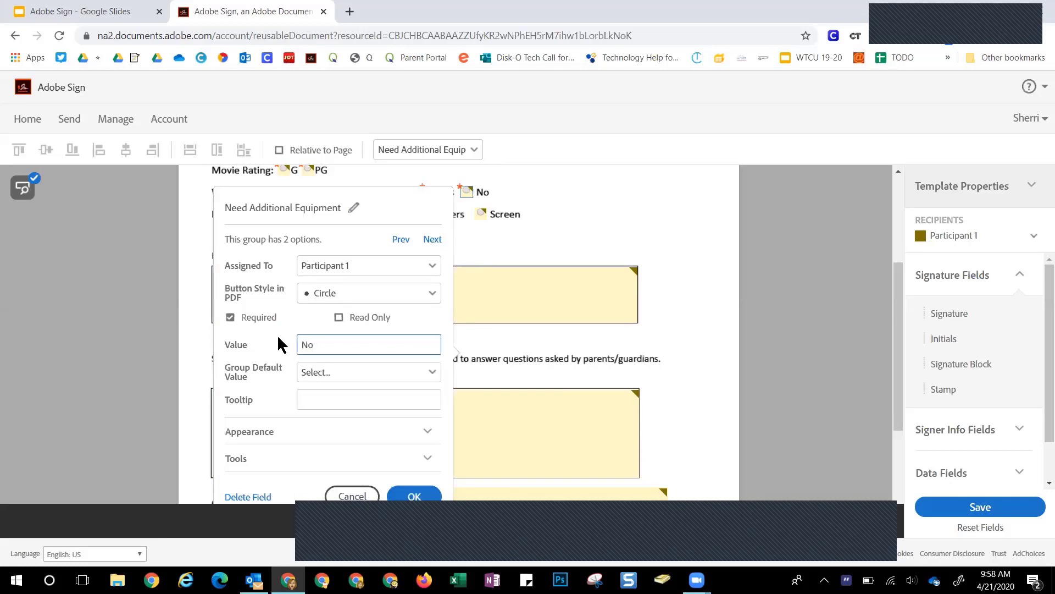
{"action": "left_click", "coordinate": [405, 494]}
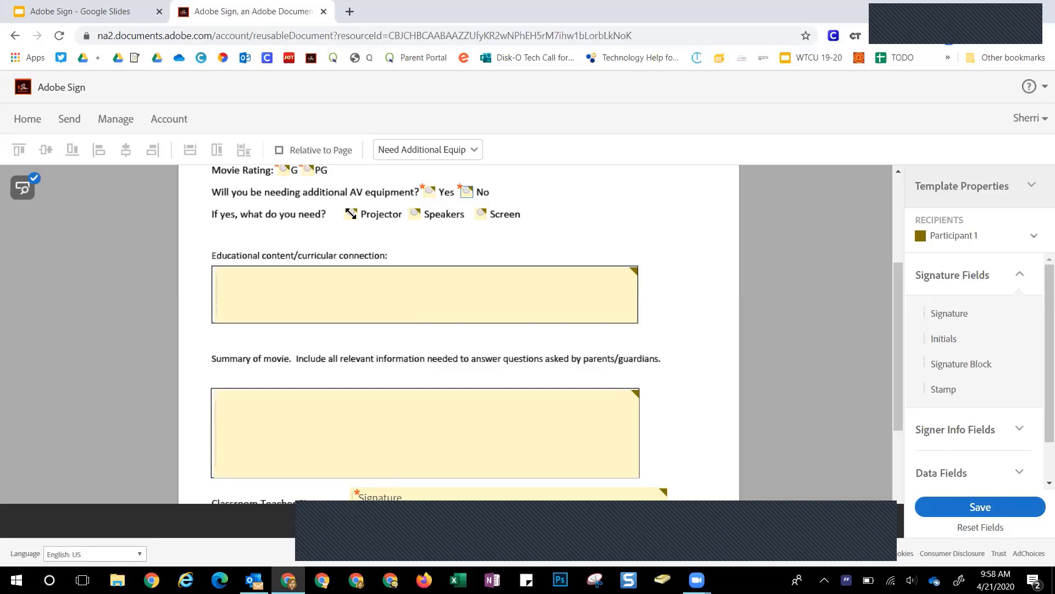
Delete the radio fields on the Projector, Speakers and Screen options
{"action": "double_click", "coordinate": [350, 214]}
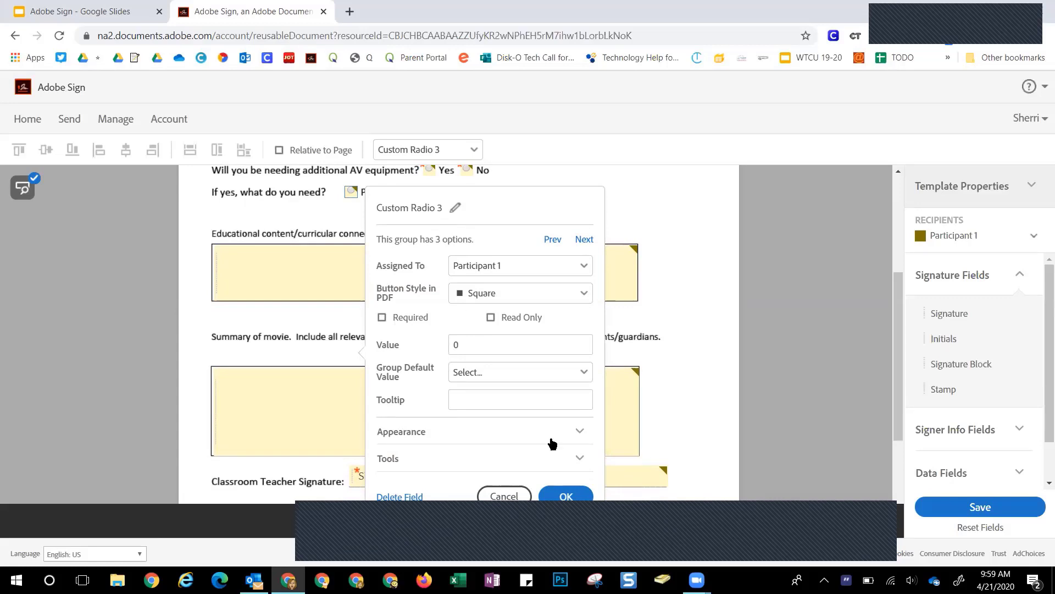
{"action": "left_click", "coordinate": [504, 494]}
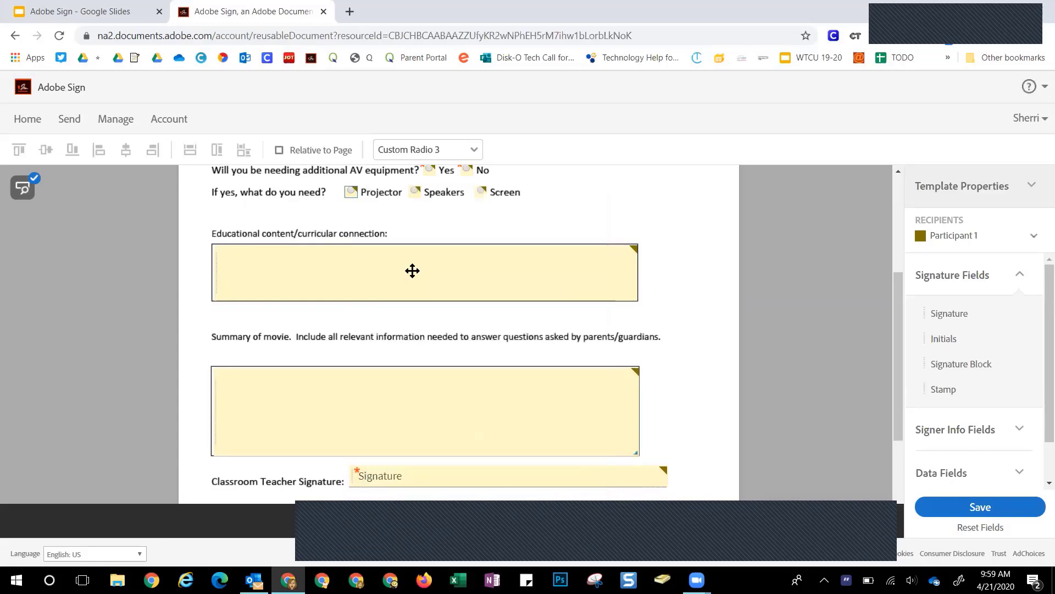
{"action": "double_click", "coordinate": [351, 192]}
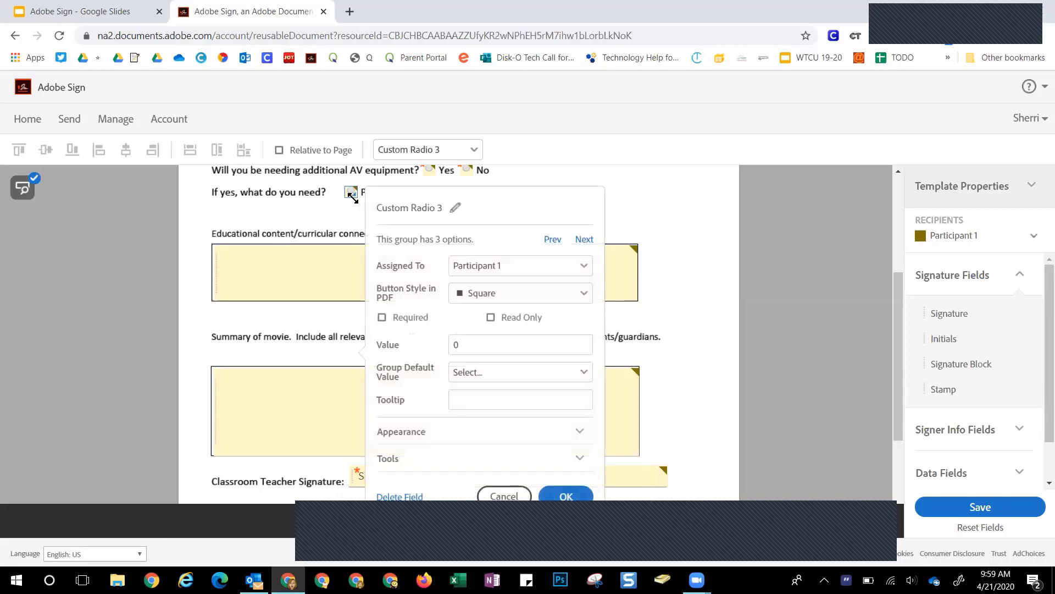
{"action": "left_click", "coordinate": [414, 498]}
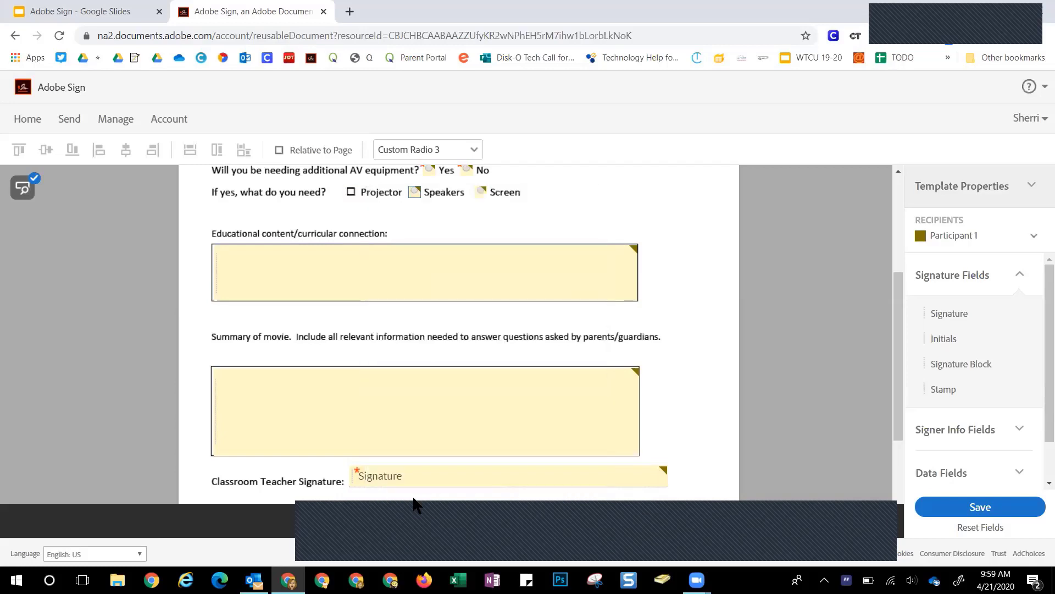
{"action": "double_click", "coordinate": [415, 192]}
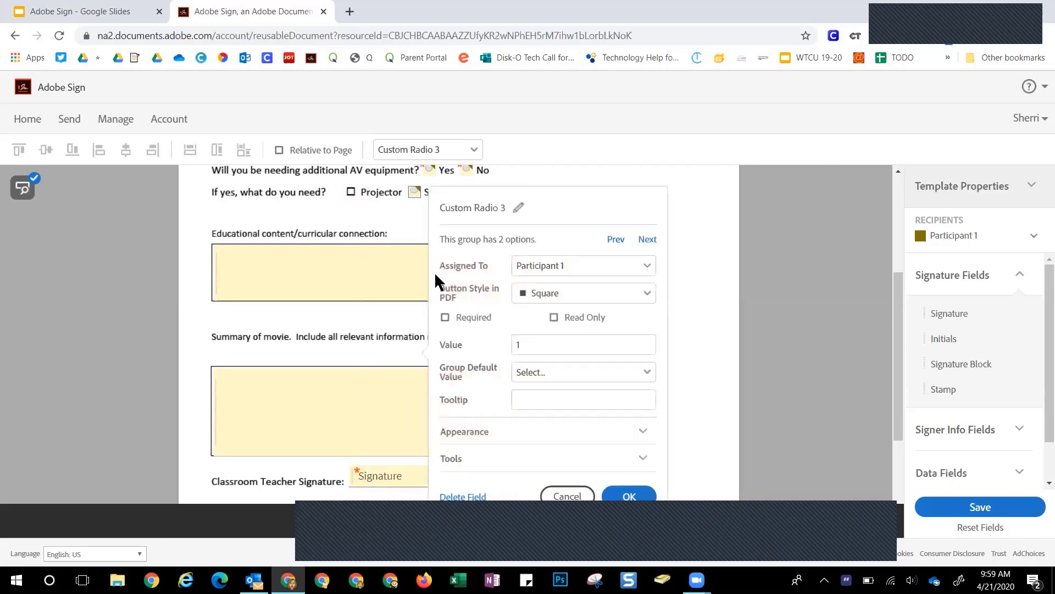
{"action": "left_click", "coordinate": [471, 494]}
{"action": "double_click", "coordinate": [484, 198]}
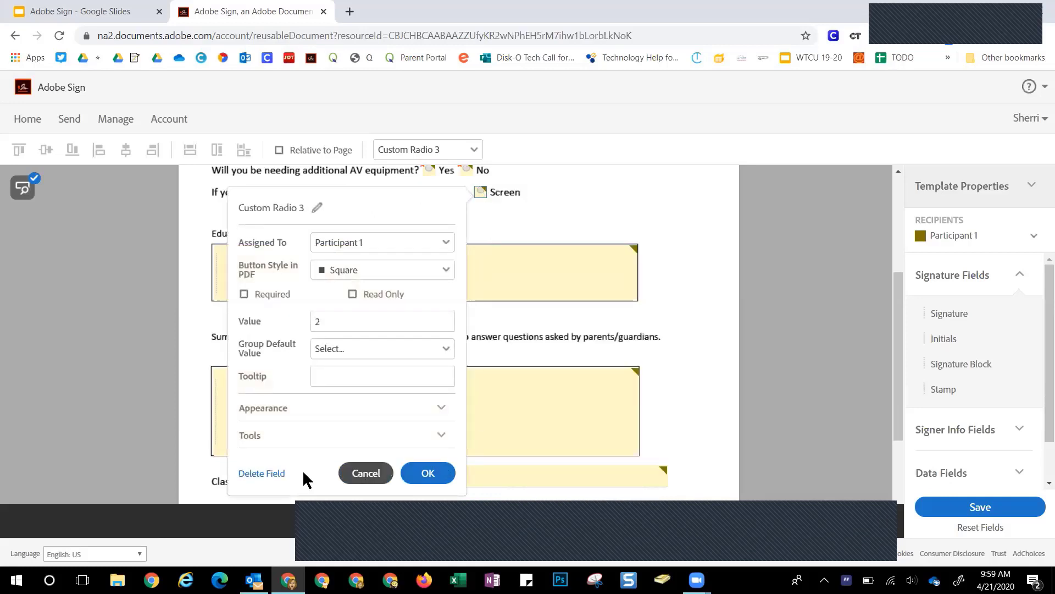
{"action": "left_click", "coordinate": [276, 476]}
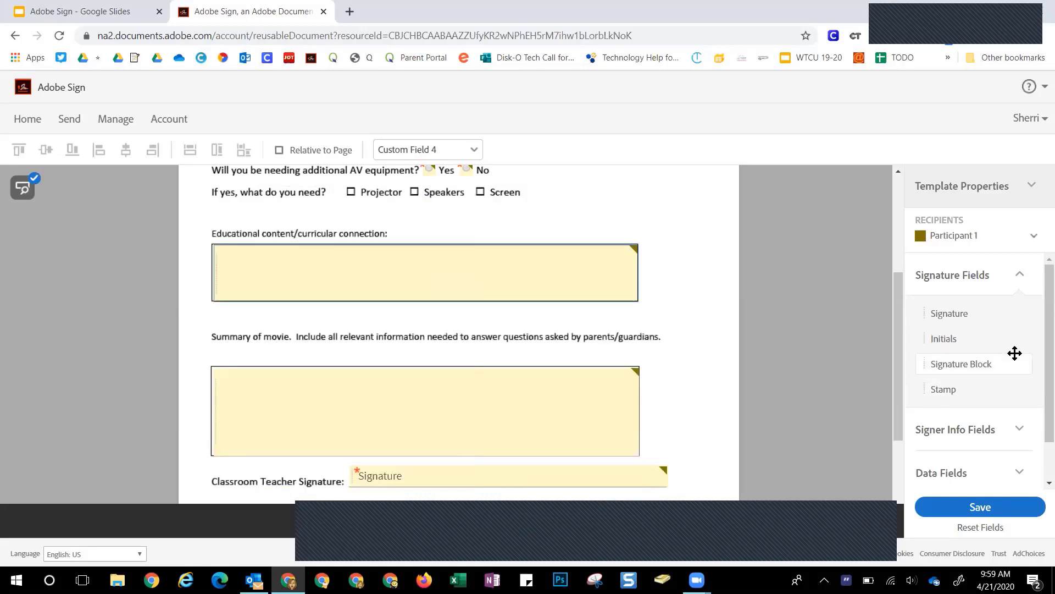
Add Check Box fields from Data Fields onto the Projector, Speakers and Screen boxes
{"action": "left_click_drag", "start_coordinate": [1039, 302], "coordinate": [1041, 428]}
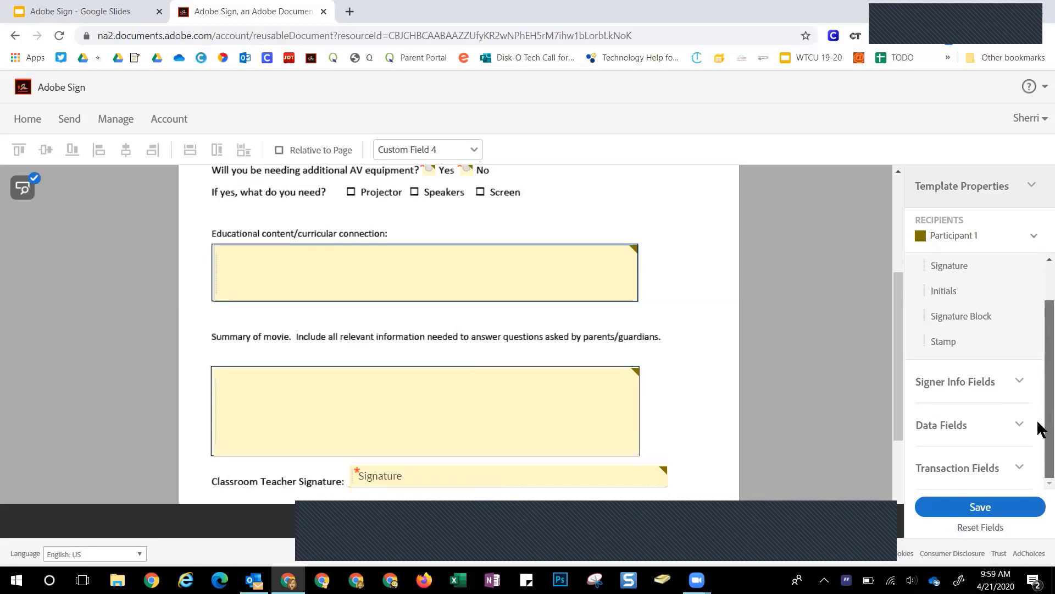
{"action": "left_click", "coordinate": [946, 432]}
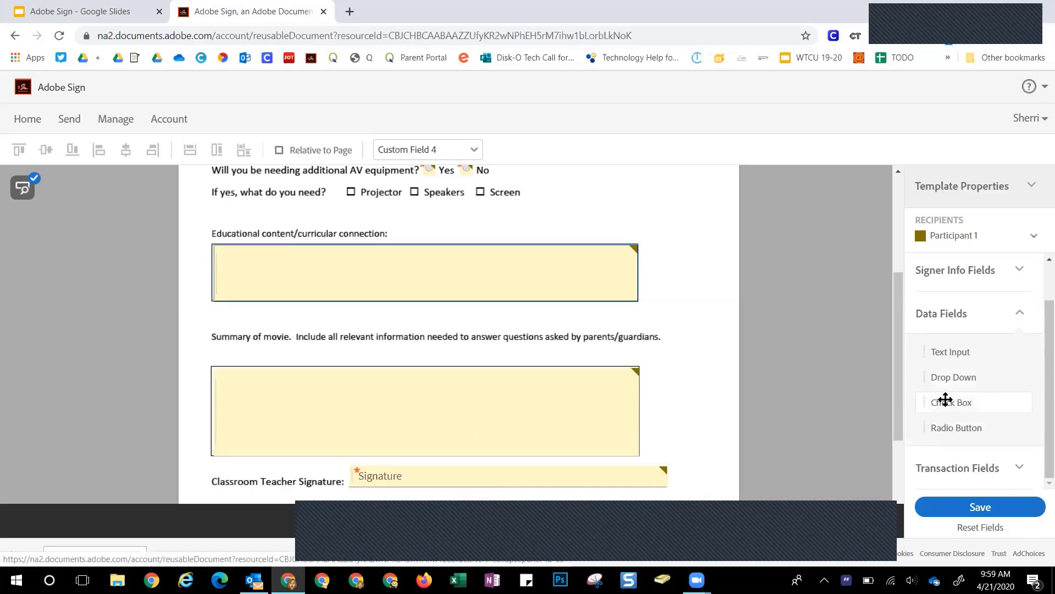
{"action": "left_click_drag", "start_coordinate": [943, 400], "coordinate": [348, 189]}
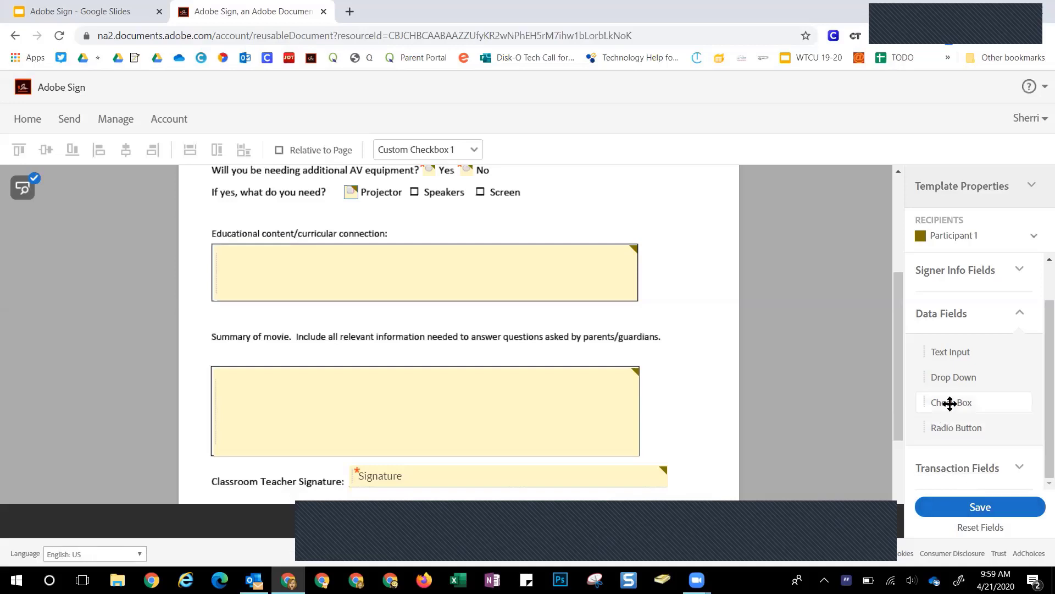
{"action": "left_click_drag", "start_coordinate": [949, 403], "coordinate": [411, 188]}
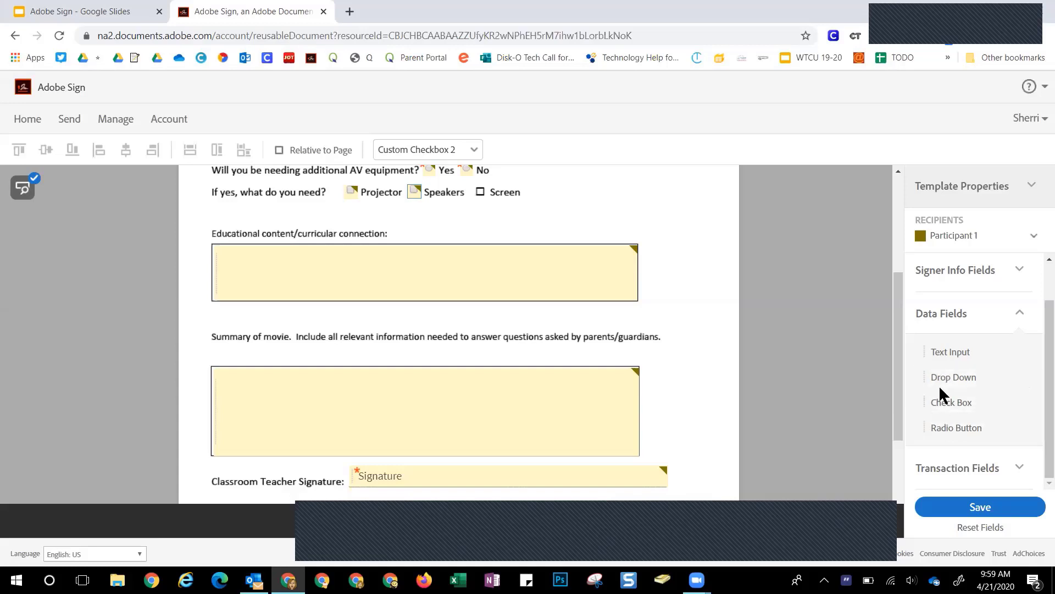
{"action": "left_click_drag", "start_coordinate": [936, 403], "coordinate": [477, 189]}
Name the first two checkboxes 'Projector' and 'Speakers'
{"action": "left_click", "coordinate": [348, 188]}
{"action": "double_click", "coordinate": [349, 187]}
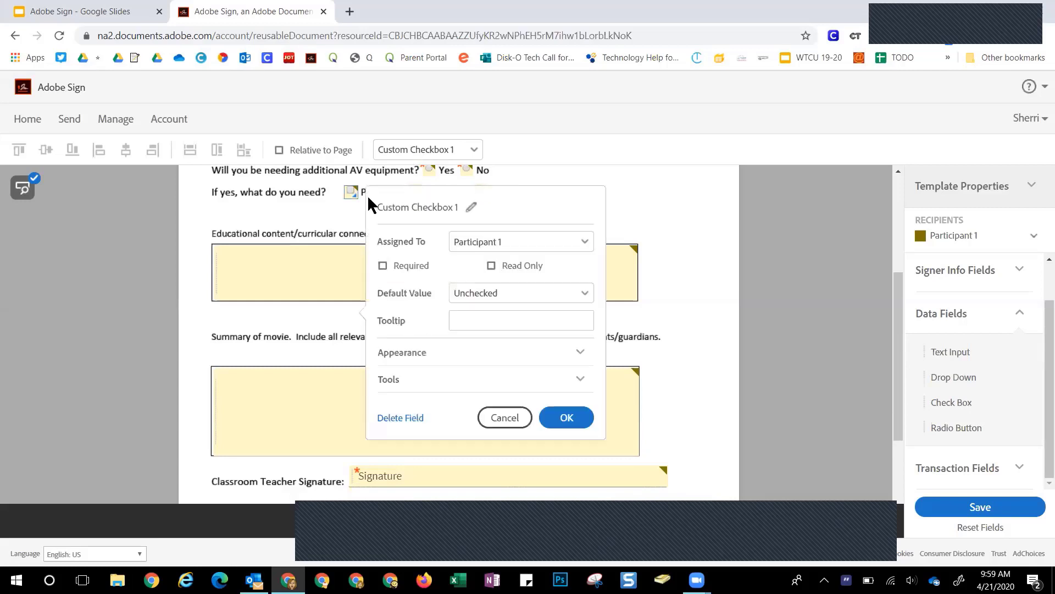
{"action": "triple_click", "coordinate": [476, 206]}
{"action": "type", "text": "Pro"}
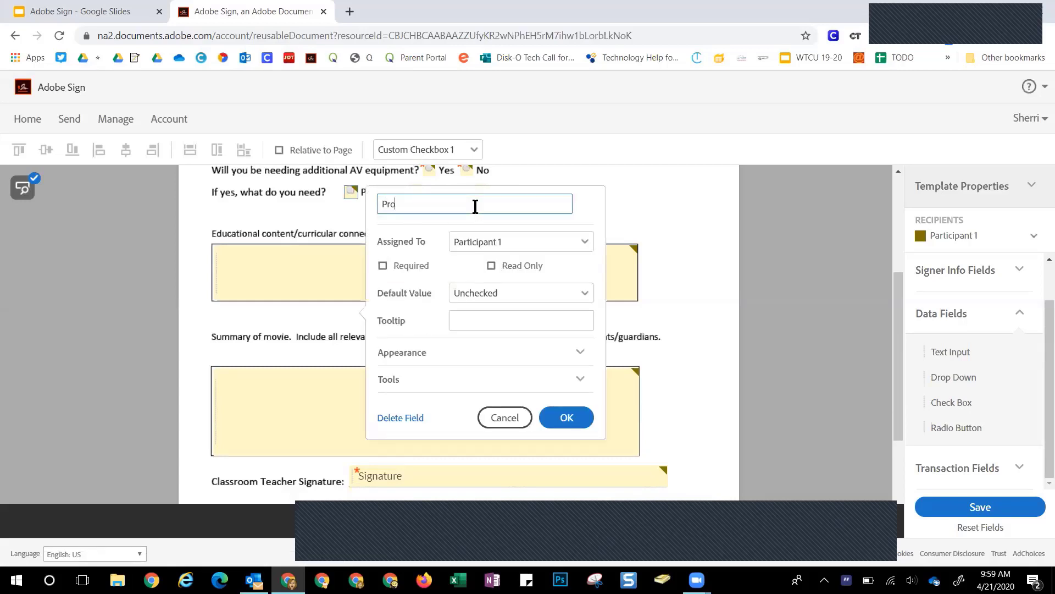
{"action": "type", "text": "jector"}
{"action": "left_click", "coordinate": [559, 422]}
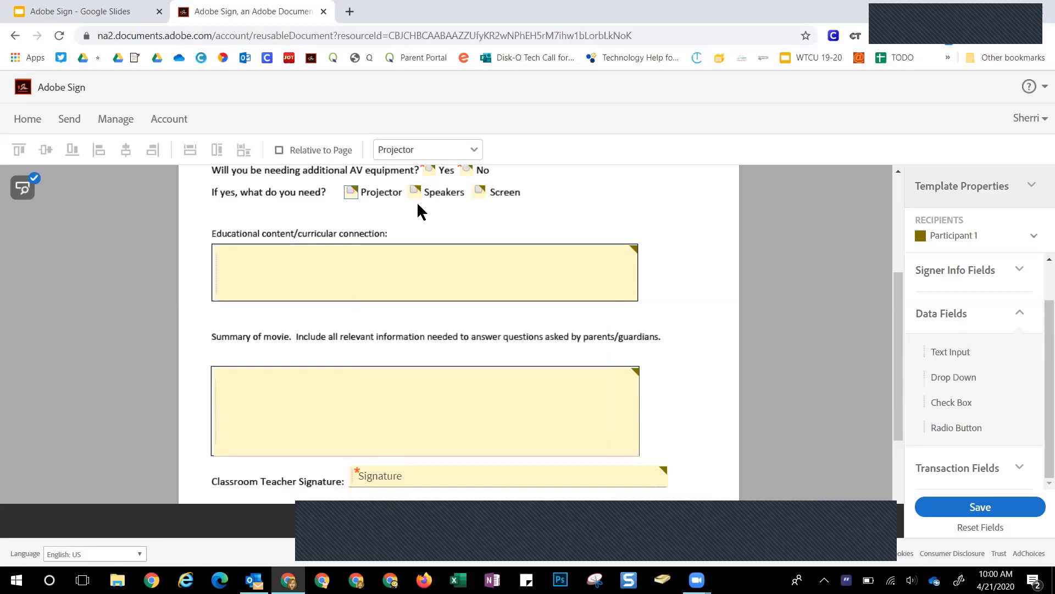
{"action": "double_click", "coordinate": [413, 187]}
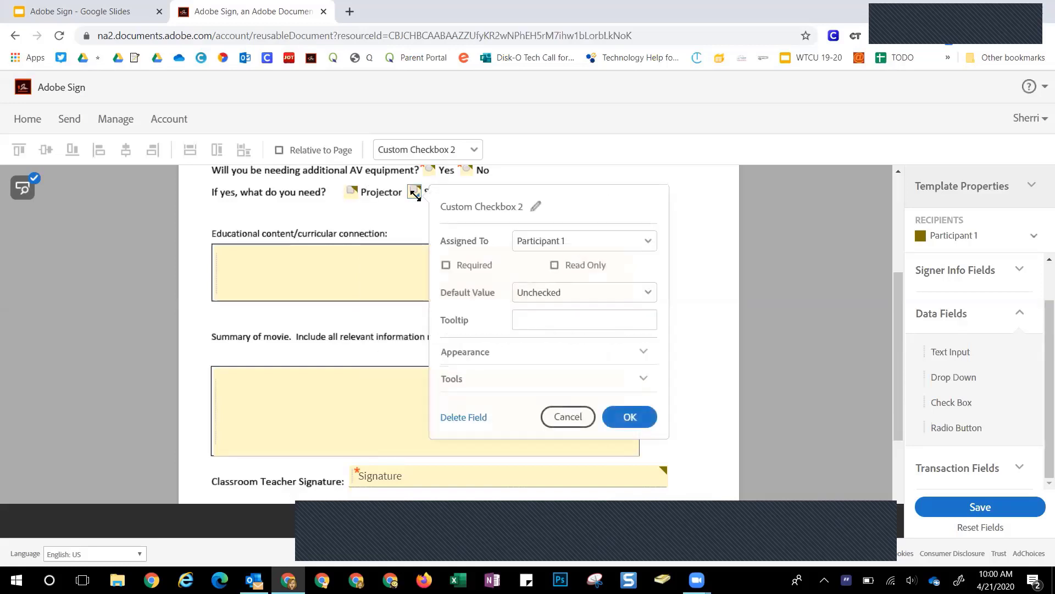
{"action": "triple_click", "coordinate": [536, 206]}
{"action": "type", "text": "Speakers"}
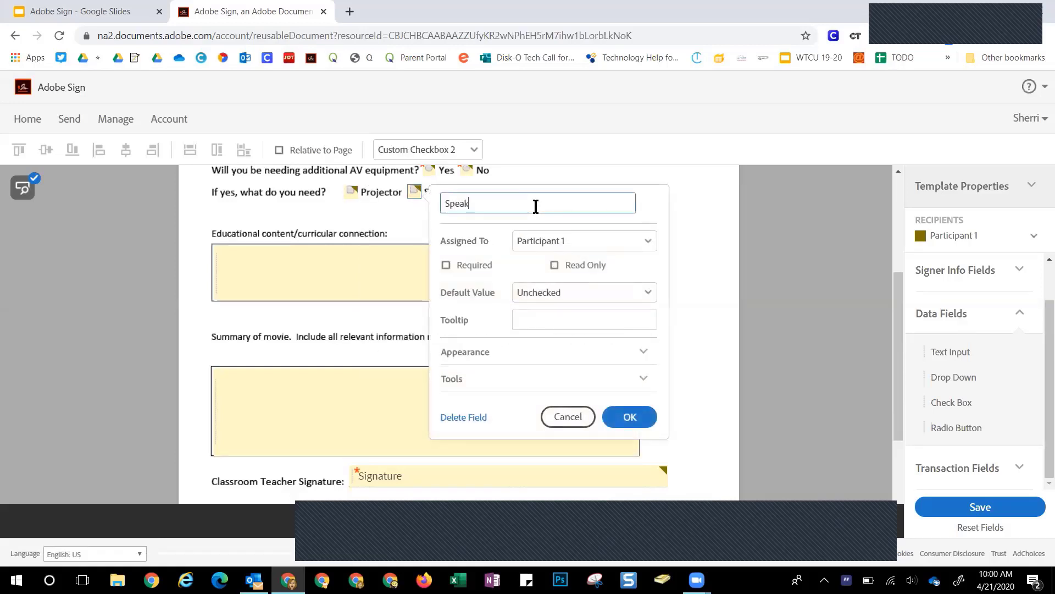
{"action": "left_click", "coordinate": [620, 419]}
Rename Custom Checkbox 3 to 'Screen'
{"action": "double_click", "coordinate": [476, 191]}
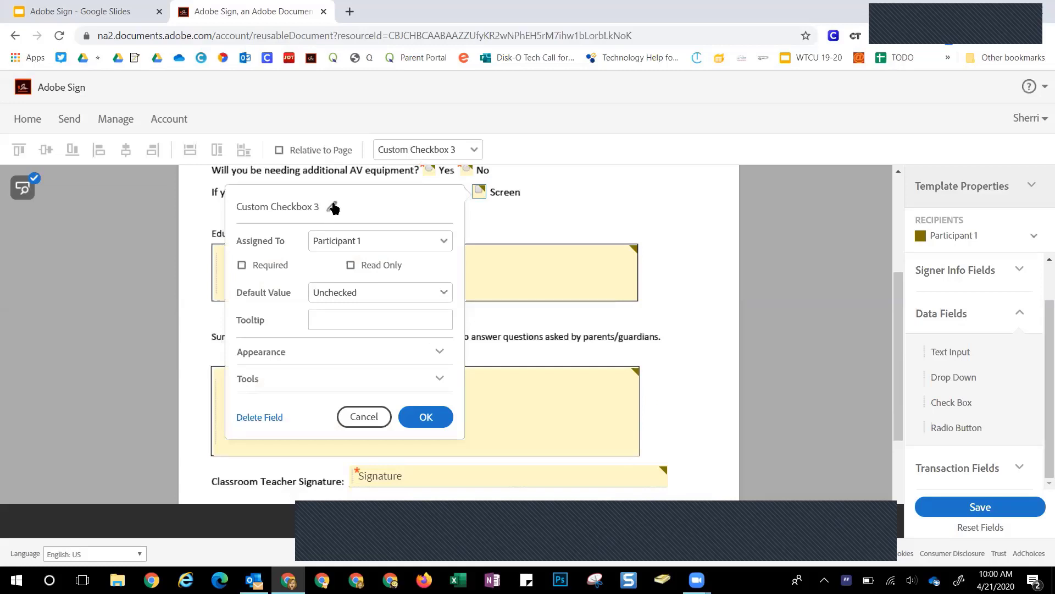
{"action": "left_click", "coordinate": [332, 206]}
{"action": "type", "text": "Screen"}
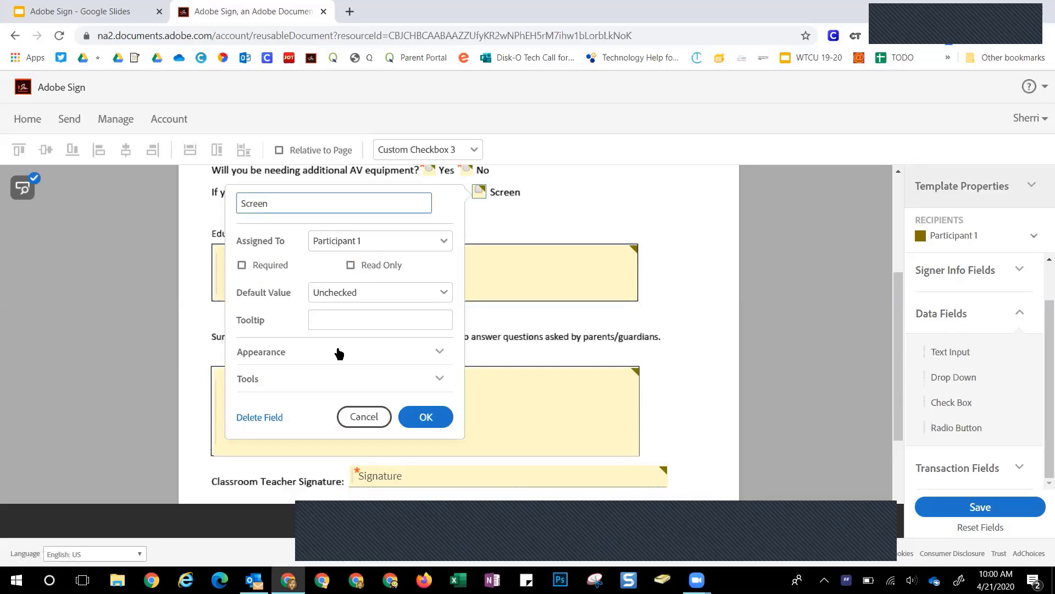
{"action": "left_click", "coordinate": [419, 416]}
Verify the Projector checkbox name unchanged, then open the educational content field's properties
{"action": "scroll", "coordinate": [566, 352], "scroll_direction": "up", "scroll_amount": 4}
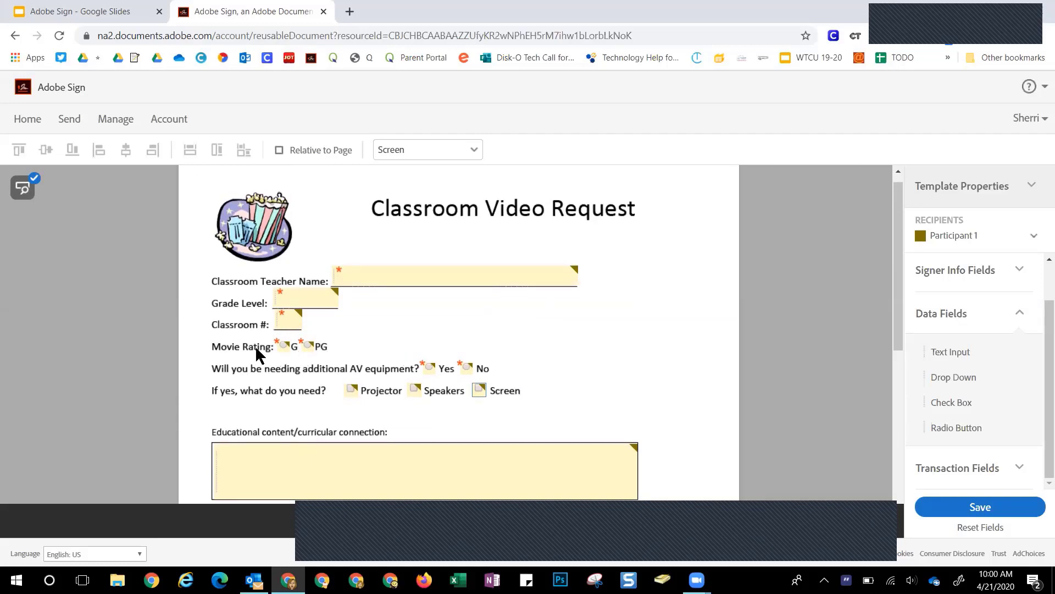
{"action": "scroll", "coordinate": [543, 388], "scroll_direction": "down", "scroll_amount": 1}
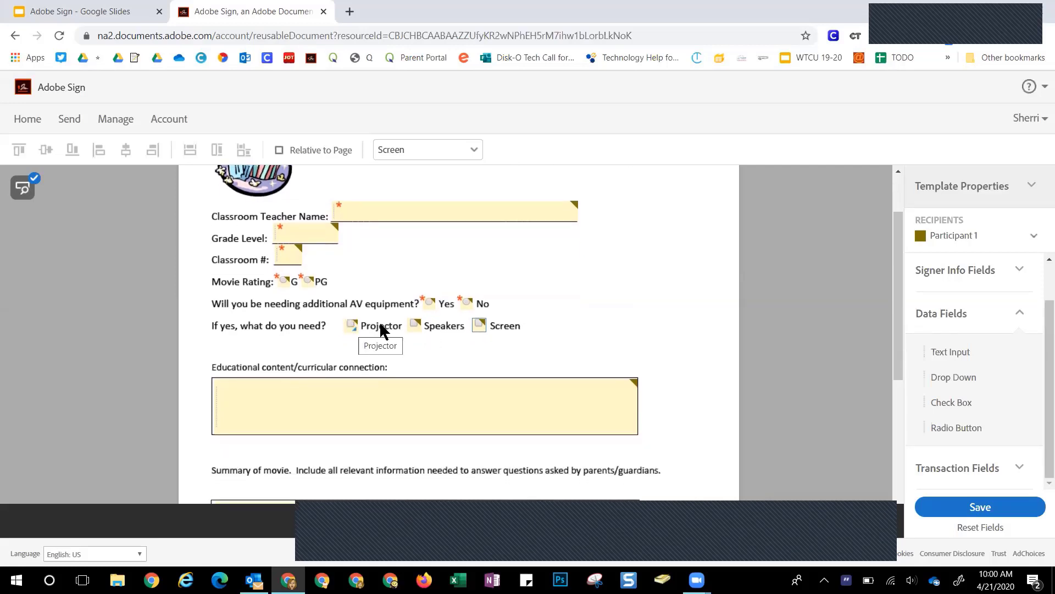
{"action": "scroll", "coordinate": [482, 322], "scroll_direction": "down", "scroll_amount": 1}
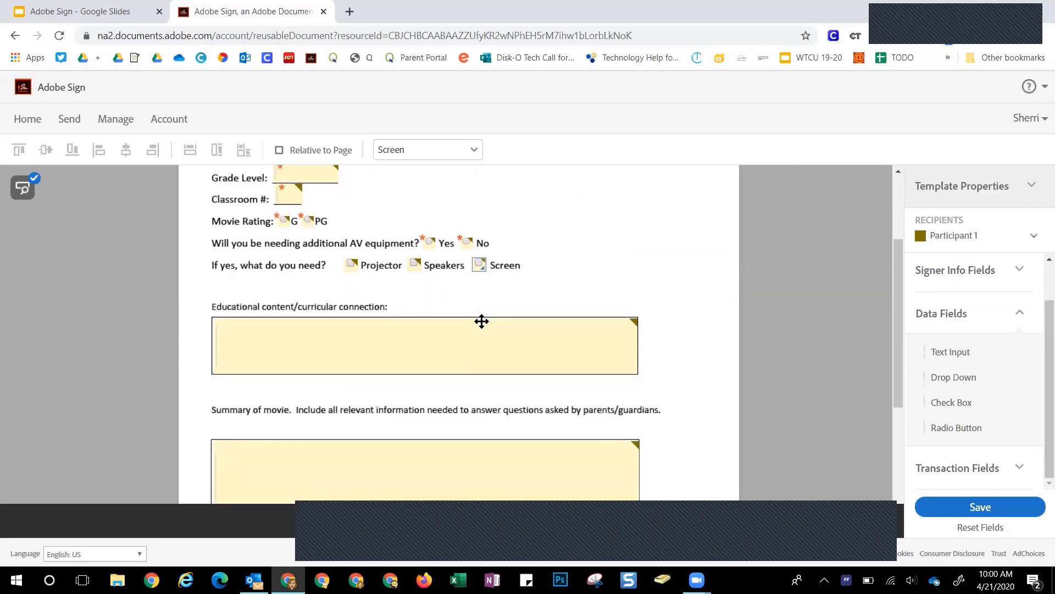
{"action": "double_click", "coordinate": [348, 253]}
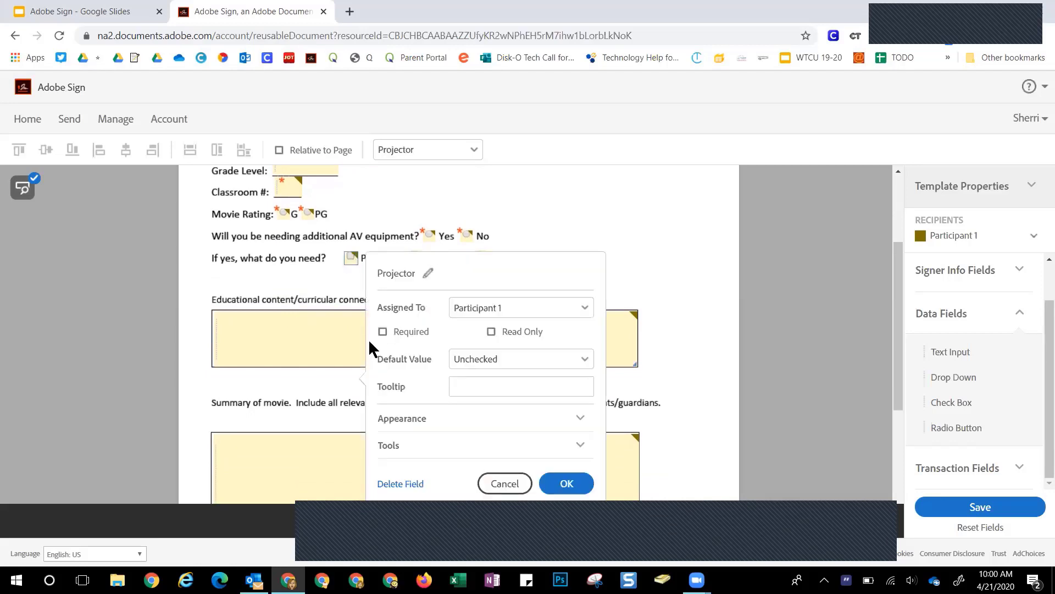
{"action": "left_click", "coordinate": [505, 484]}
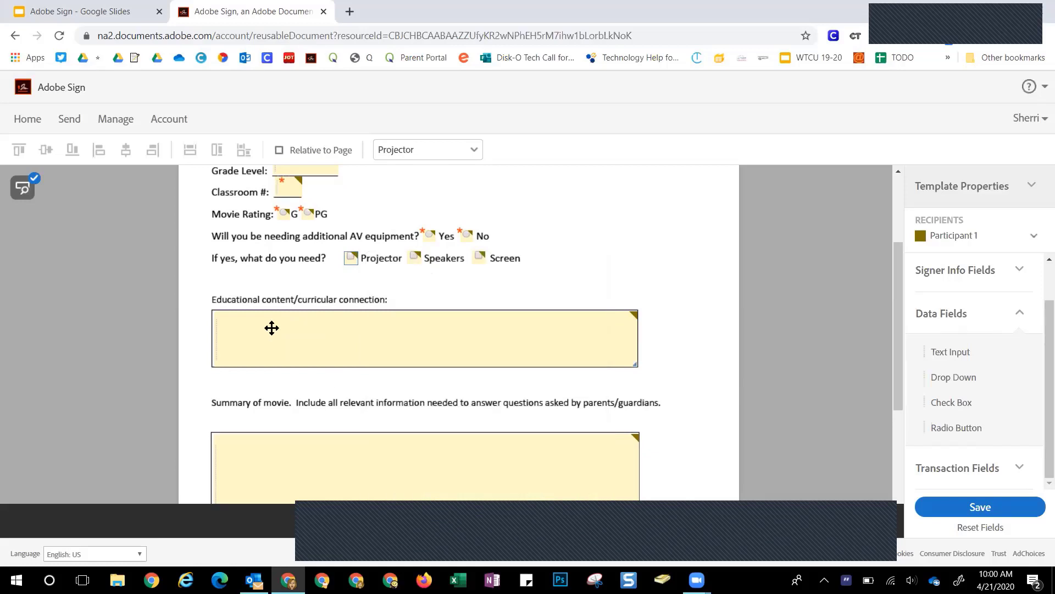
{"action": "double_click", "coordinate": [272, 328]}
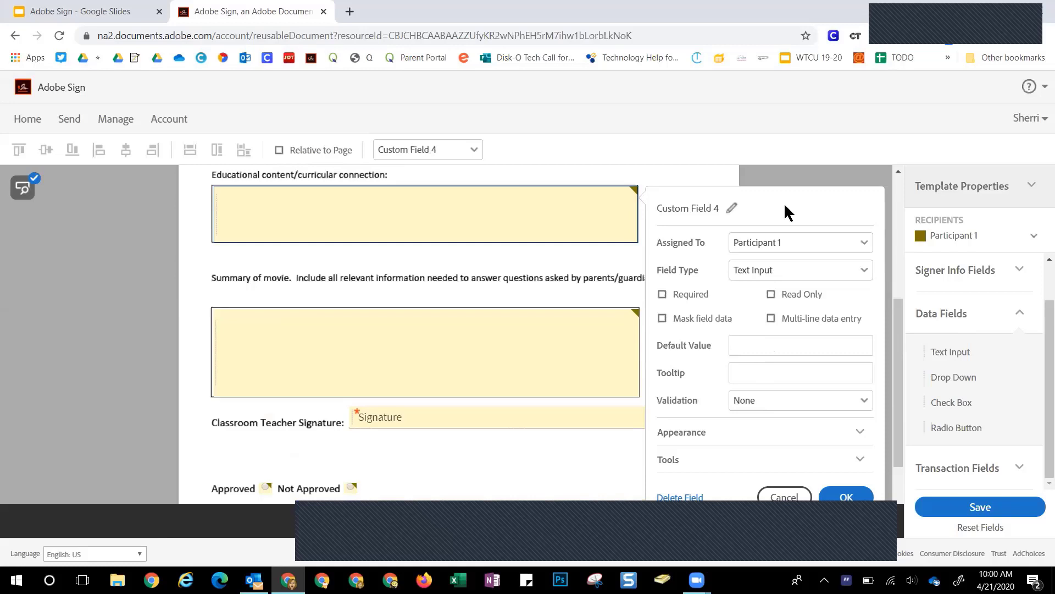
Rename Custom Field 4 'Ed Content Curricular Connection', making it required and multi-line
{"action": "left_click", "coordinate": [732, 208]}
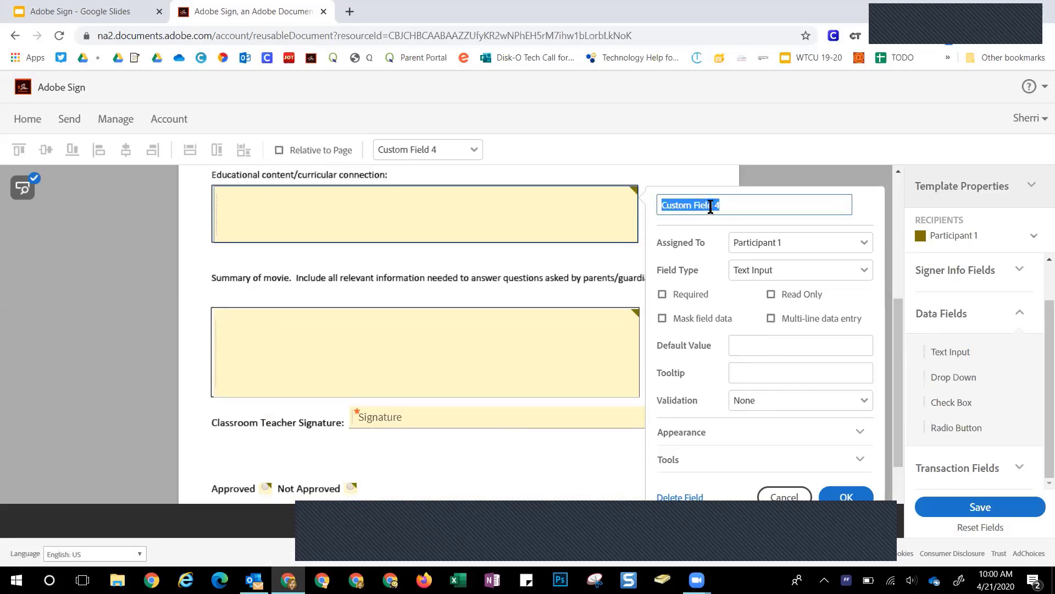
{"action": "type", "text": "Ed COntent"}
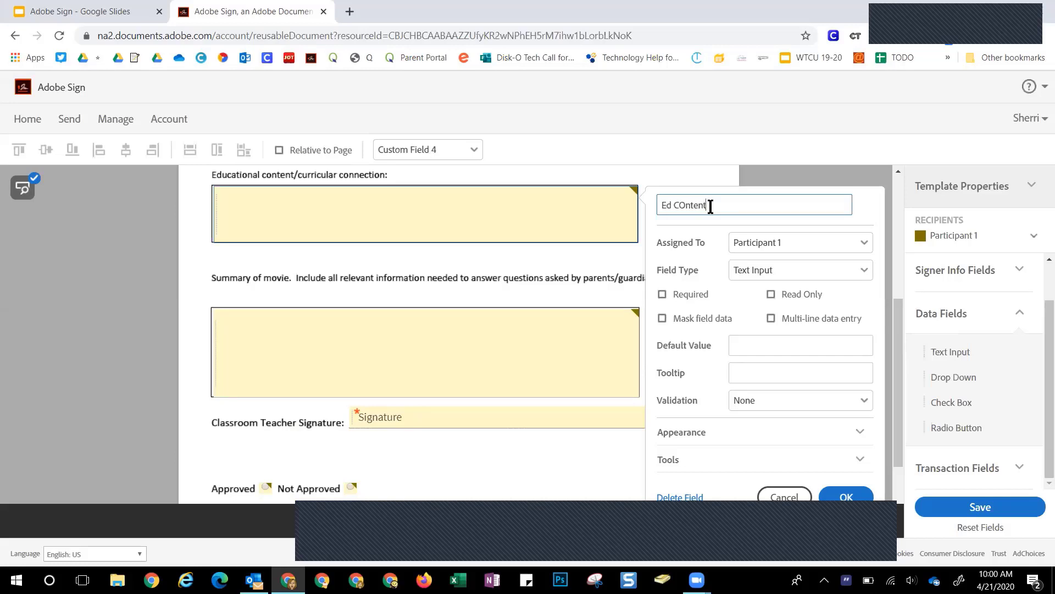
{"action": "key", "text": "BackSpace"}
{"action": "key", "text": "BackSpace"}
{"action": "key", "text": "BackSpace"}
{"action": "key", "text": "BackSpace"}
{"action": "key", "text": "BackSpace"}
{"action": "key", "text": "BackSpace"}
{"action": "type", "text": "ontent Curricular Connection"}
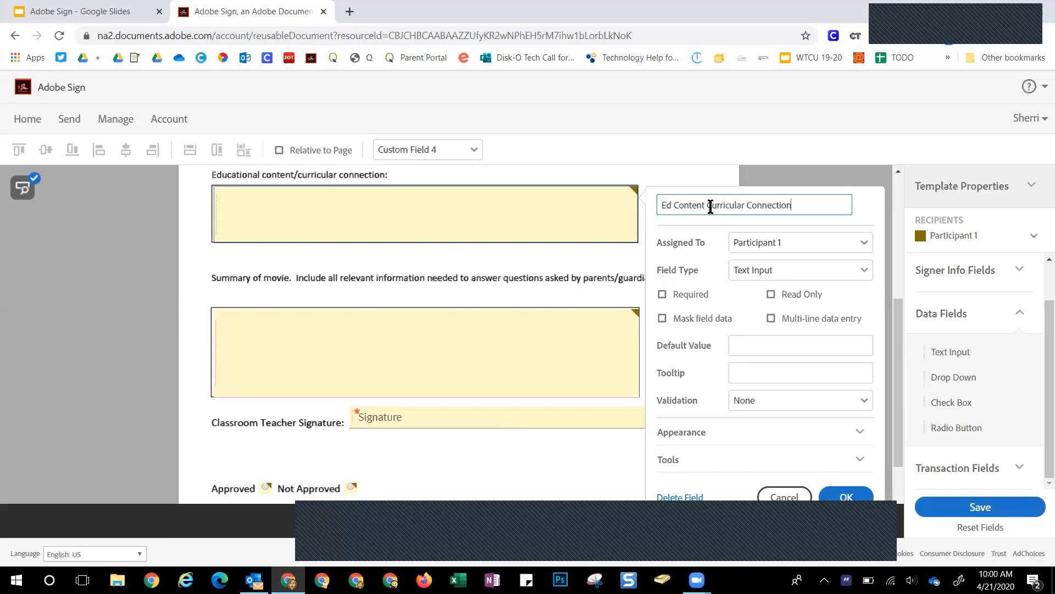
{"action": "left_click", "coordinate": [662, 294]}
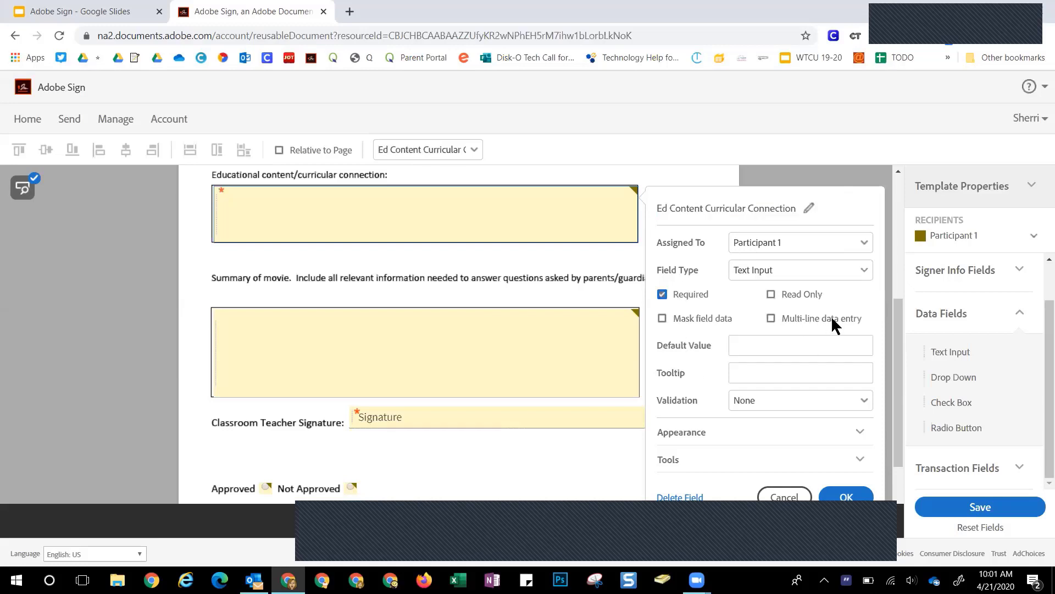
{"action": "left_click", "coordinate": [771, 318]}
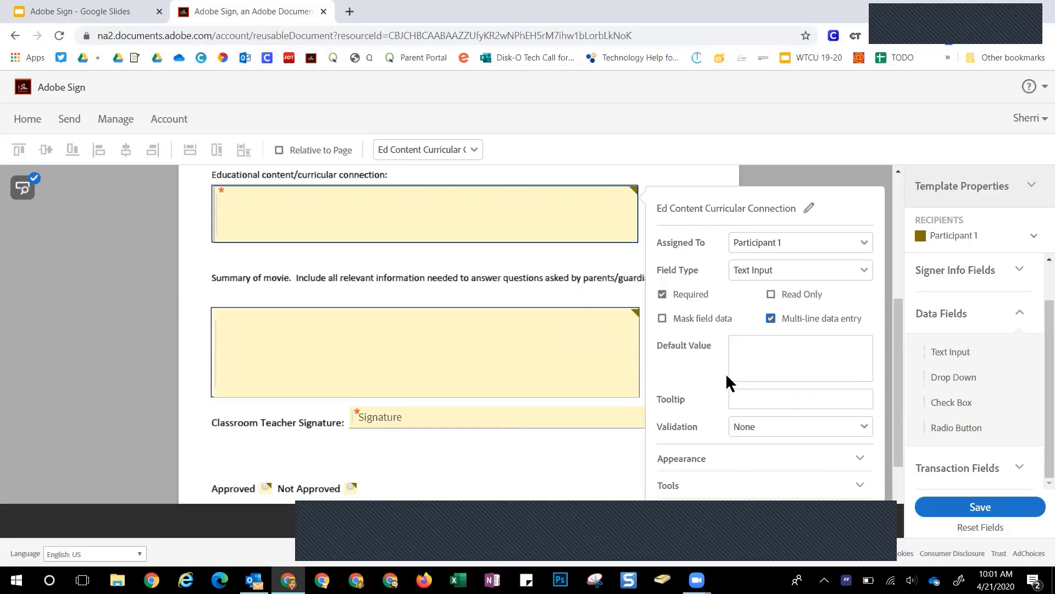
{"action": "scroll", "coordinate": [805, 470], "scroll_direction": "down", "scroll_amount": 2}
{"action": "left_click", "coordinate": [828, 401]}
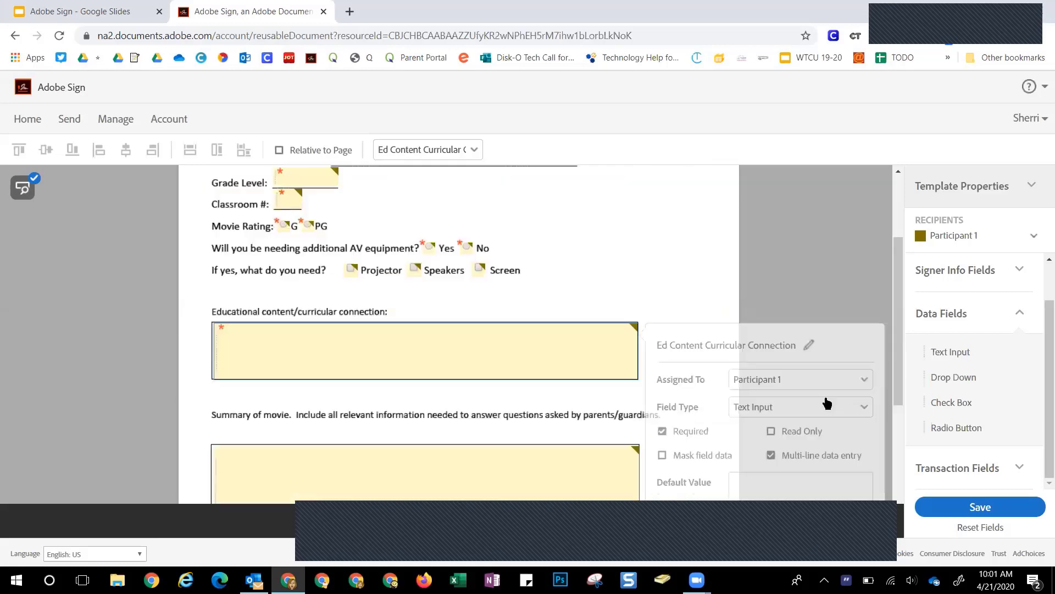
{"action": "scroll", "coordinate": [657, 379], "scroll_direction": "down", "scroll_amount": 2}
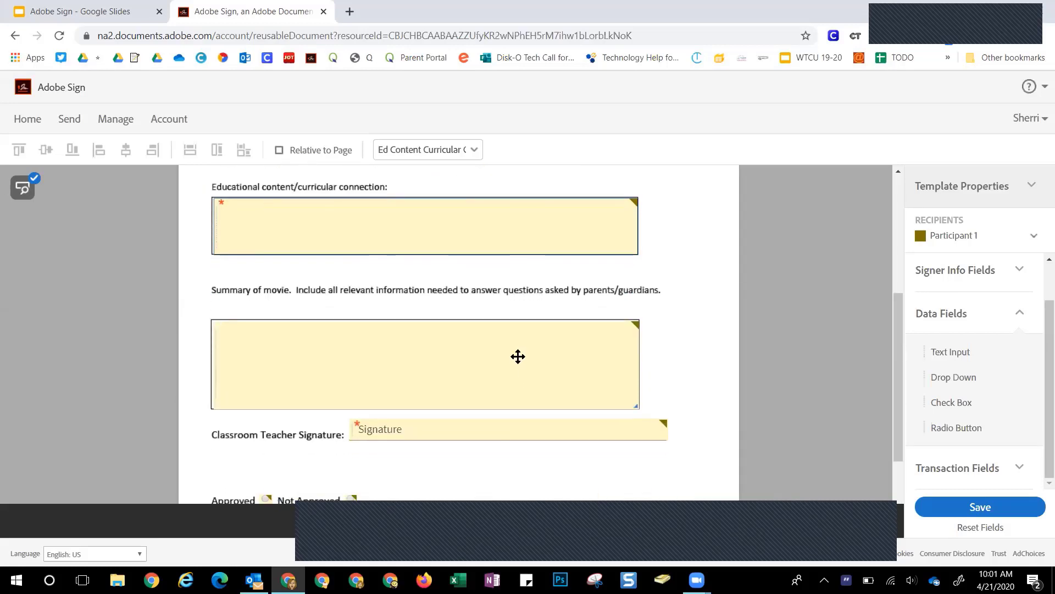
{"action": "double_click", "coordinate": [516, 356]}
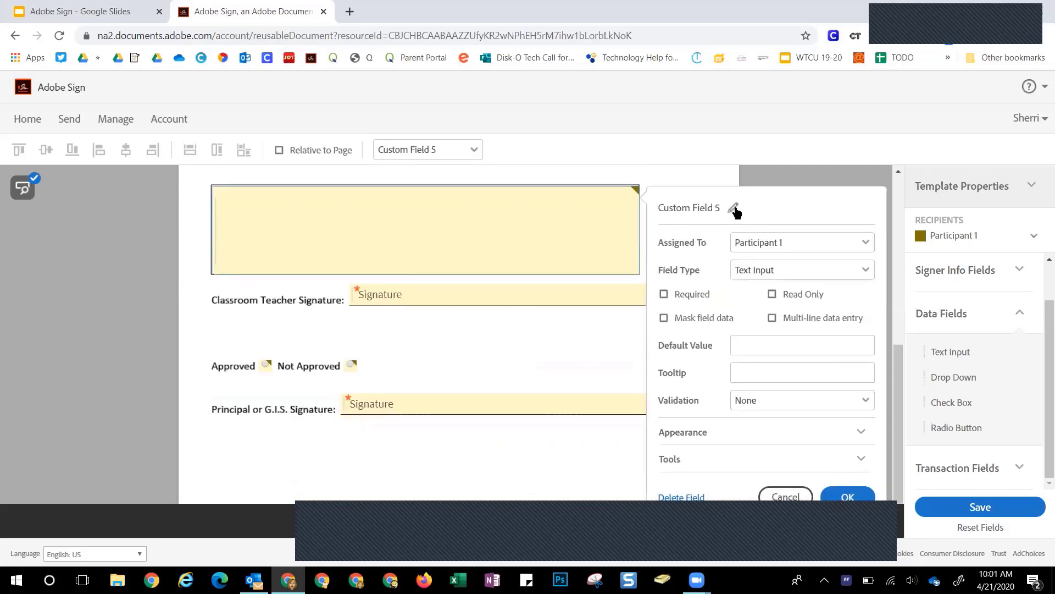
Rename Custom Field 5 to 'Movie Summary', tick Required and Multi-line data entry, and apply
{"action": "scroll", "coordinate": [528, 304], "scroll_direction": "up", "scroll_amount": 1}
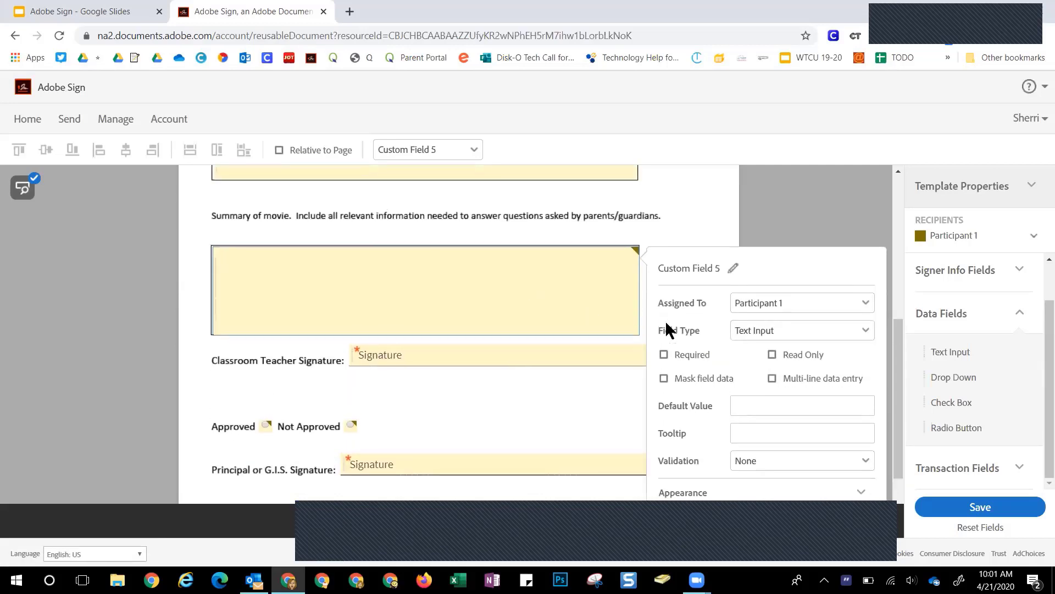
{"action": "left_click", "coordinate": [731, 269]}
{"action": "type", "text": "M"}
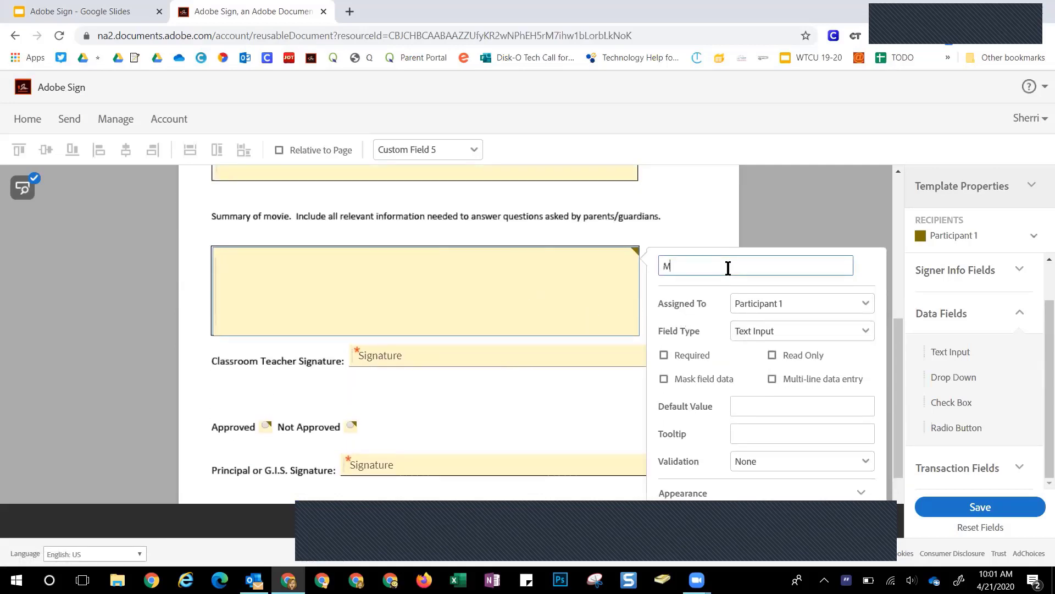
{"action": "type", "text": "ovie Summary"}
{"action": "left_click", "coordinate": [664, 355]}
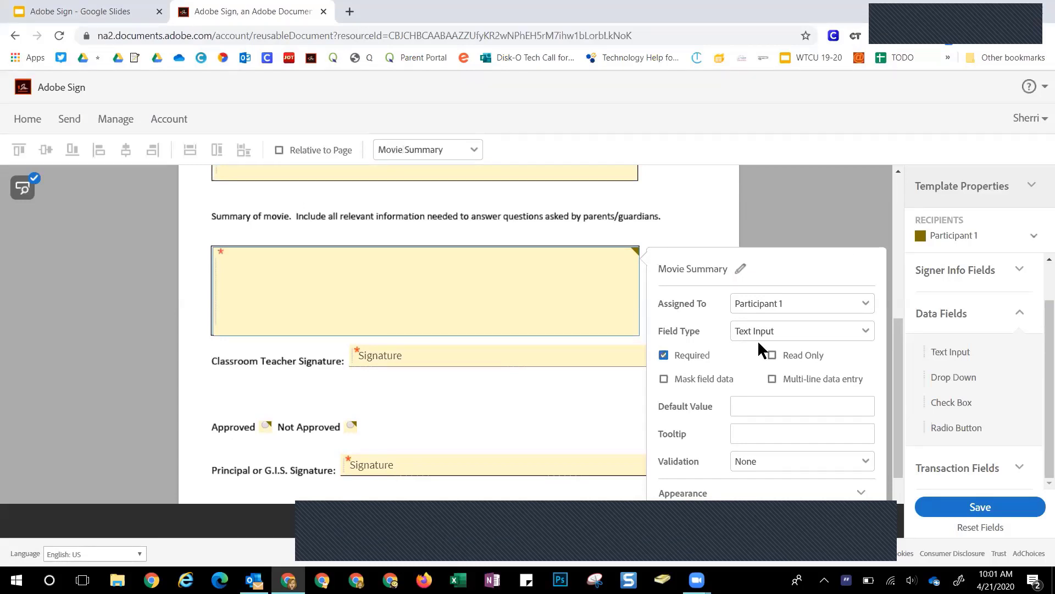
{"action": "left_click", "coordinate": [780, 379]}
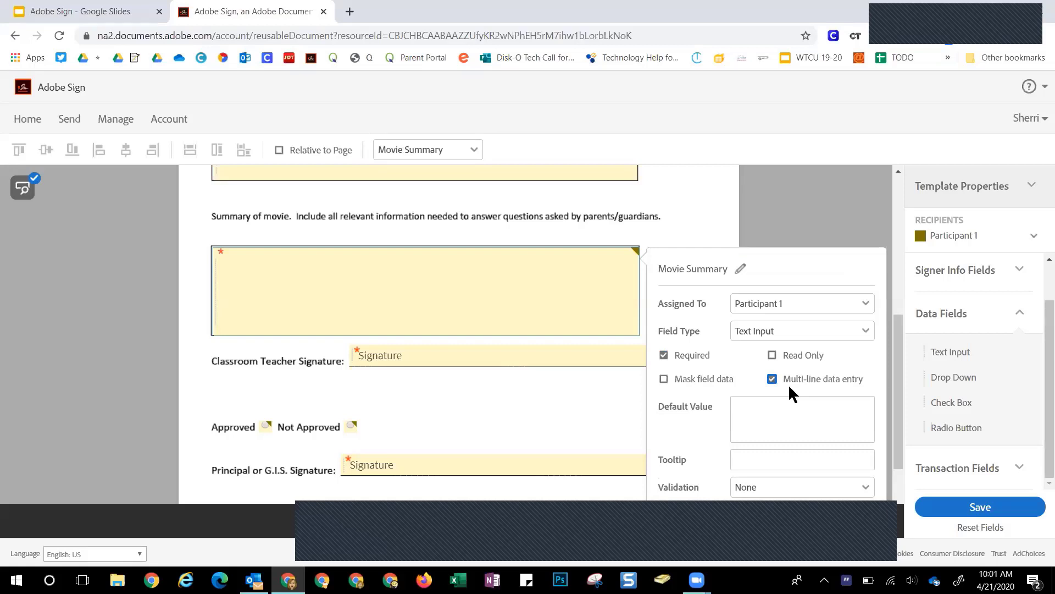
{"action": "scroll", "coordinate": [789, 384], "scroll_direction": "down", "scroll_amount": 1}
{"action": "scroll", "coordinate": [788, 384], "scroll_direction": "down", "scroll_amount": 2}
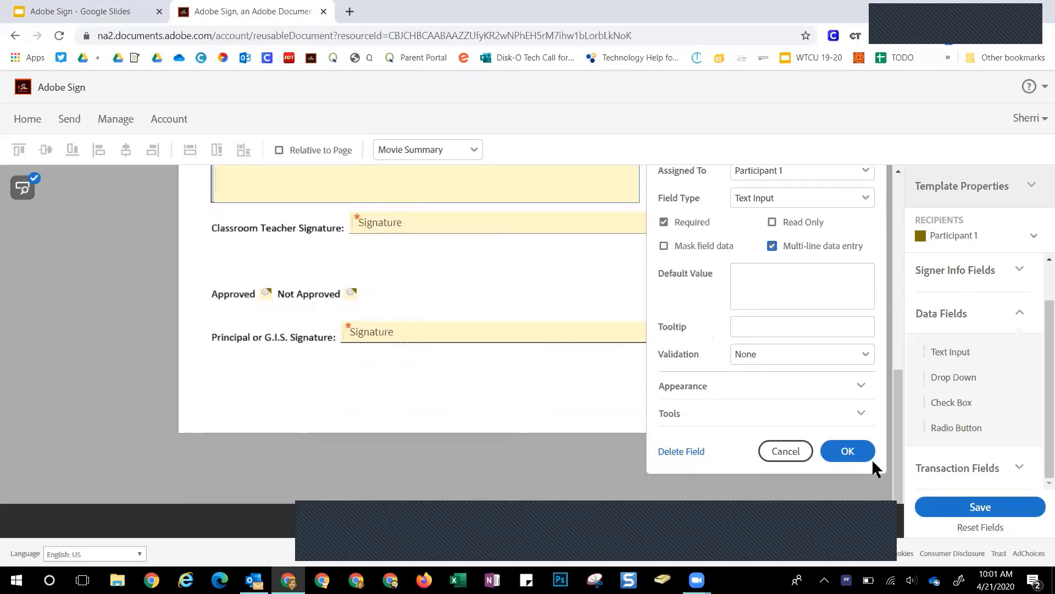
{"action": "left_click", "coordinate": [848, 449]}
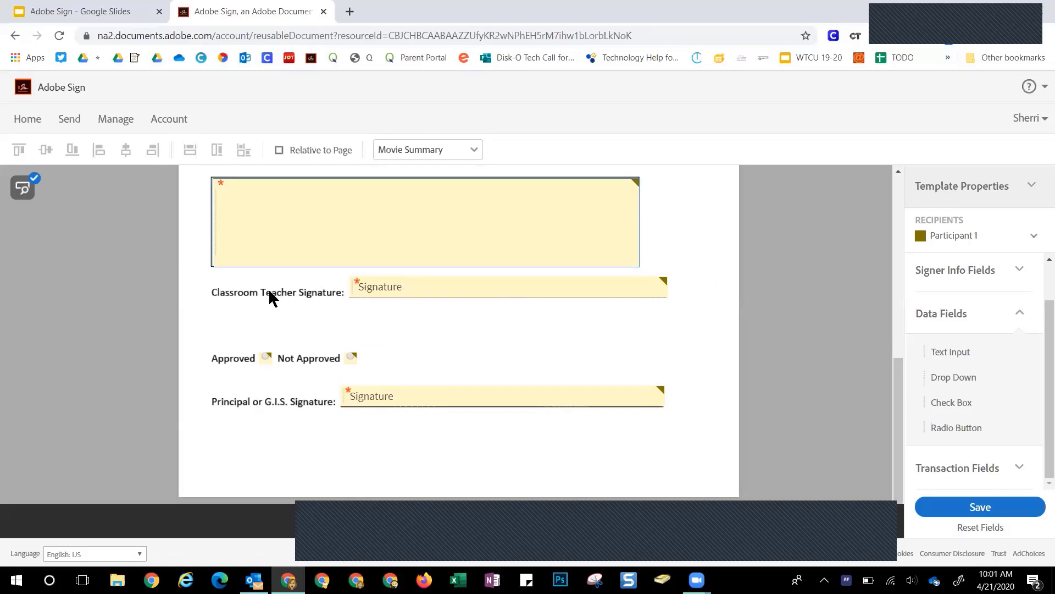
Rename the Signature 1 field to 'Classroom Teacher Signature' and confirm
{"action": "double_click", "coordinate": [440, 287]}
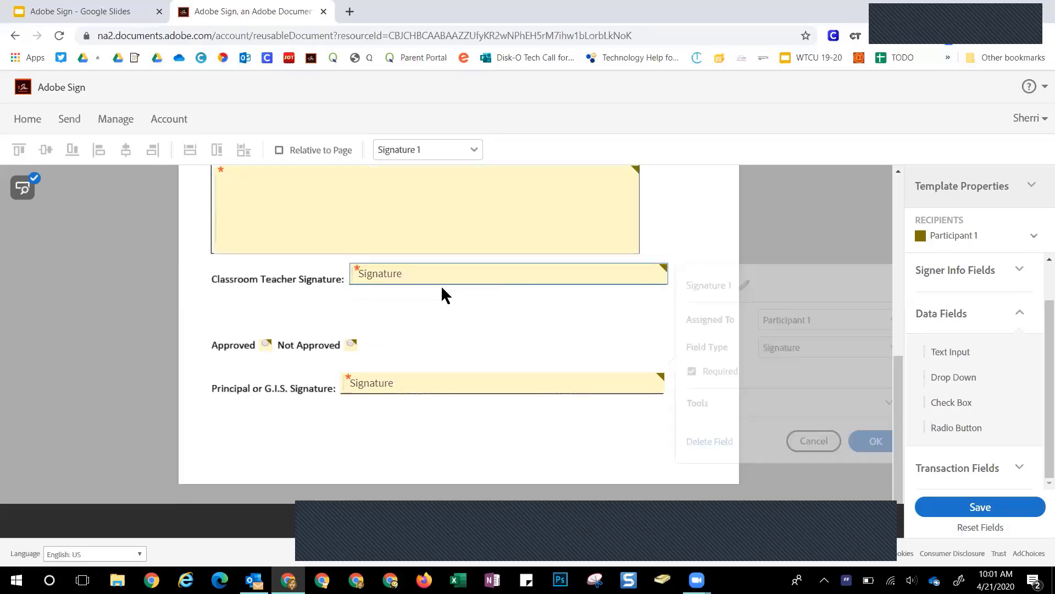
{"action": "left_click", "coordinate": [734, 280]}
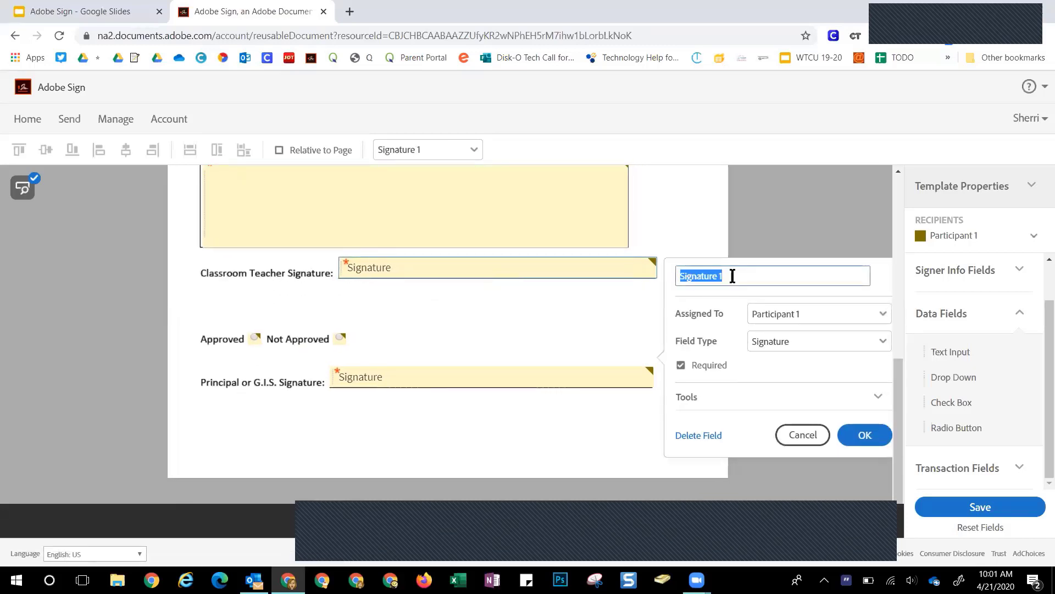
{"action": "type", "text": "Classroom Teacher Signature"}
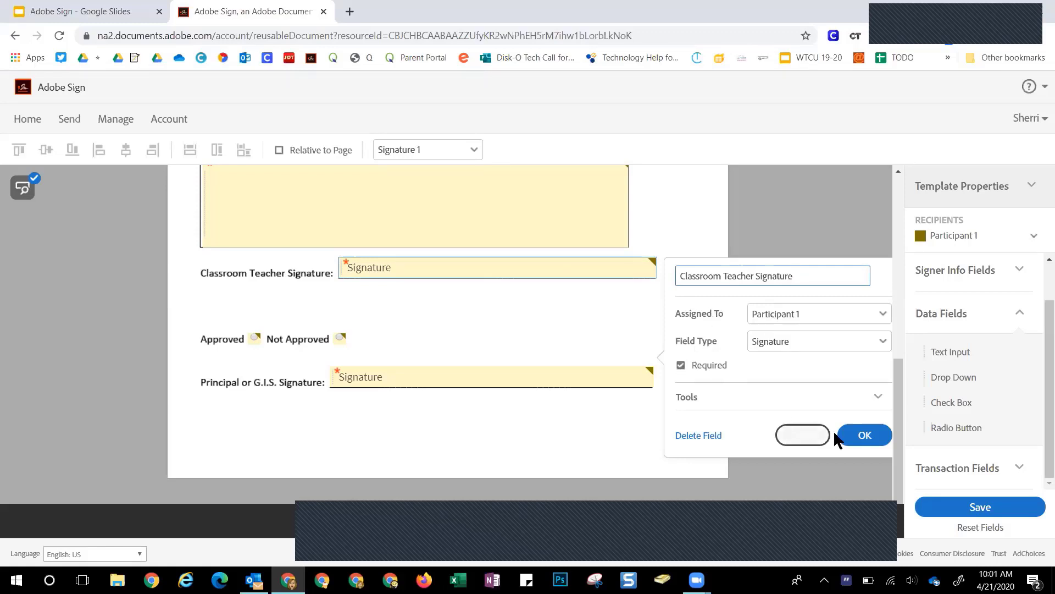
{"action": "left_click", "coordinate": [867, 436]}
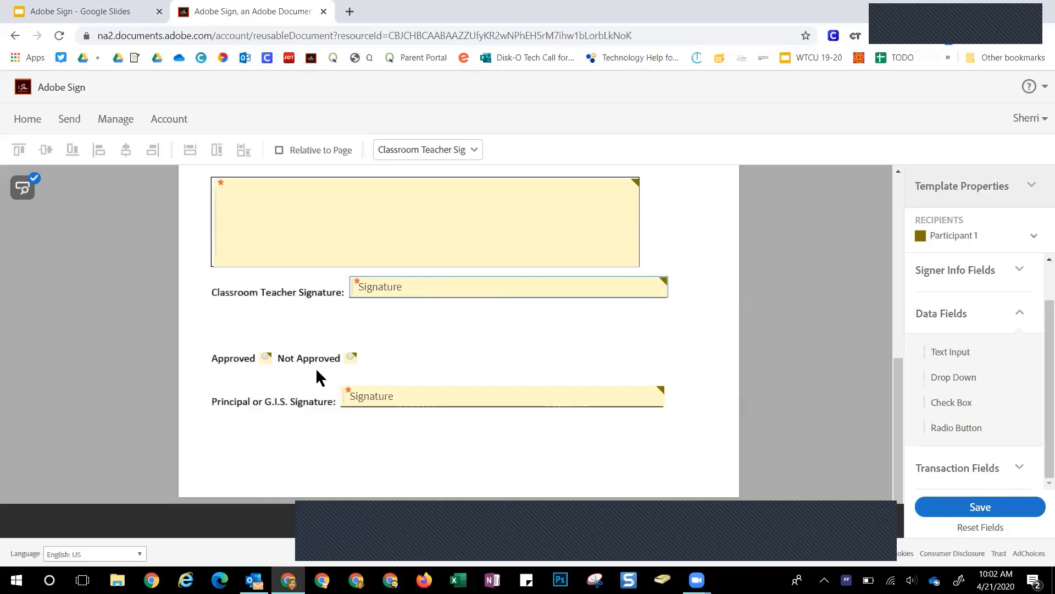
Name the approval radio group 'Approved' and assign it to Participant 2
{"action": "left_click", "coordinate": [264, 359]}
{"action": "double_click", "coordinate": [264, 359]}
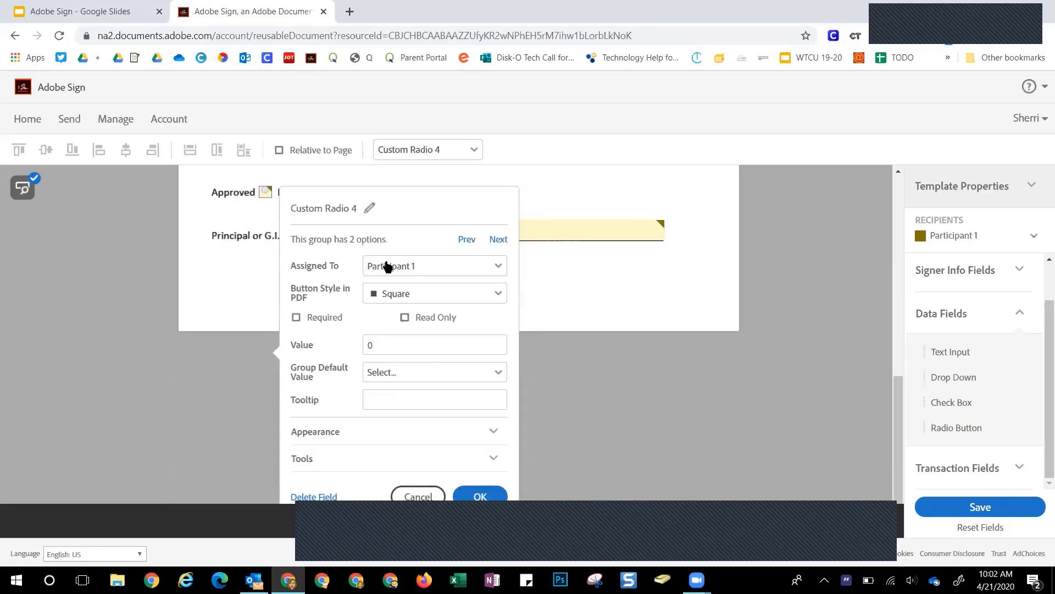
{"action": "left_click", "coordinate": [369, 208]}
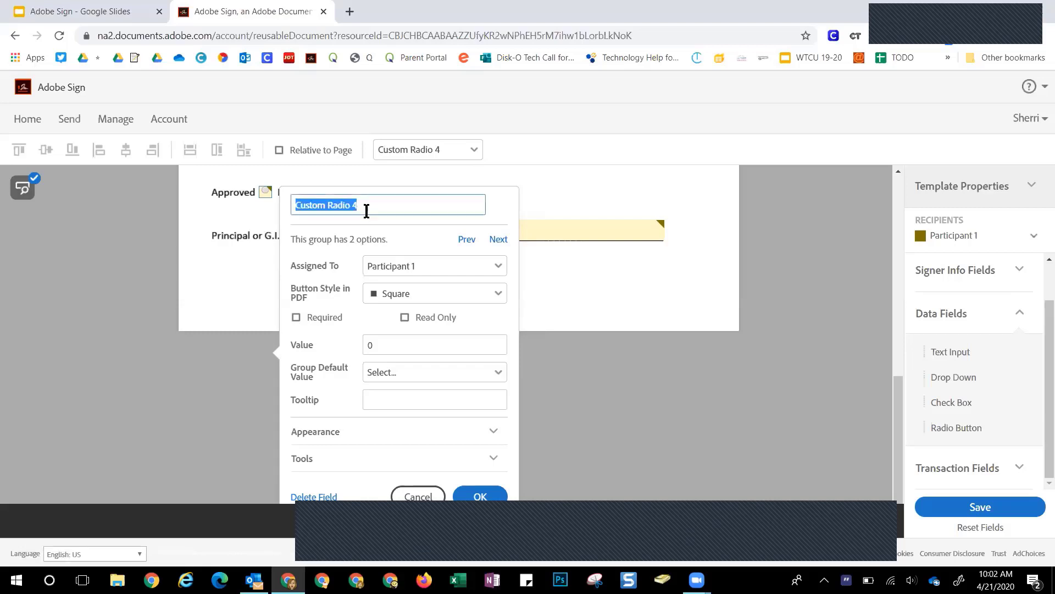
{"action": "type", "text": "Approved"}
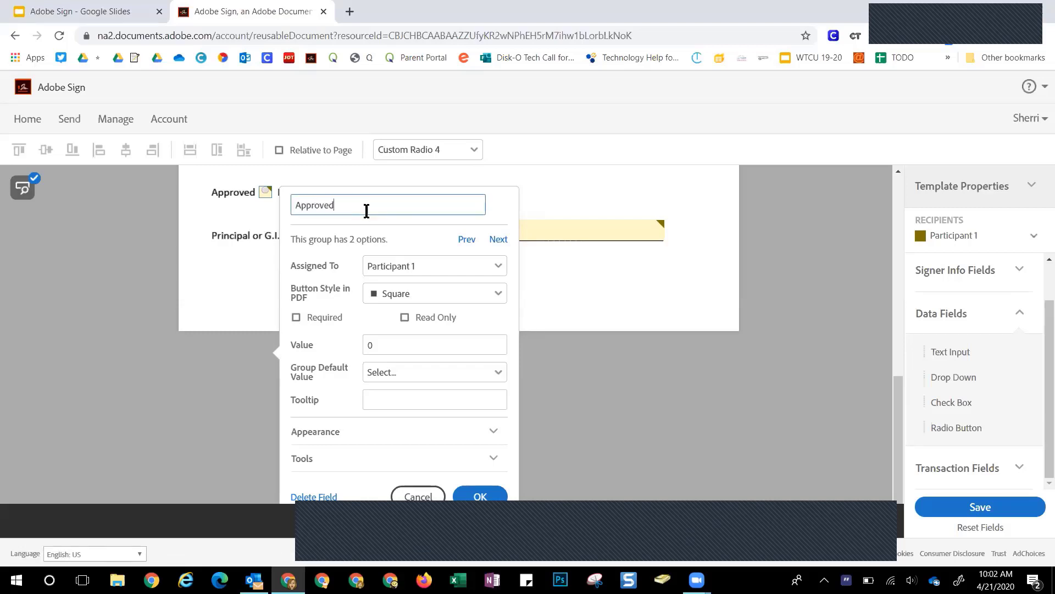
{"action": "left_click", "coordinate": [380, 268]}
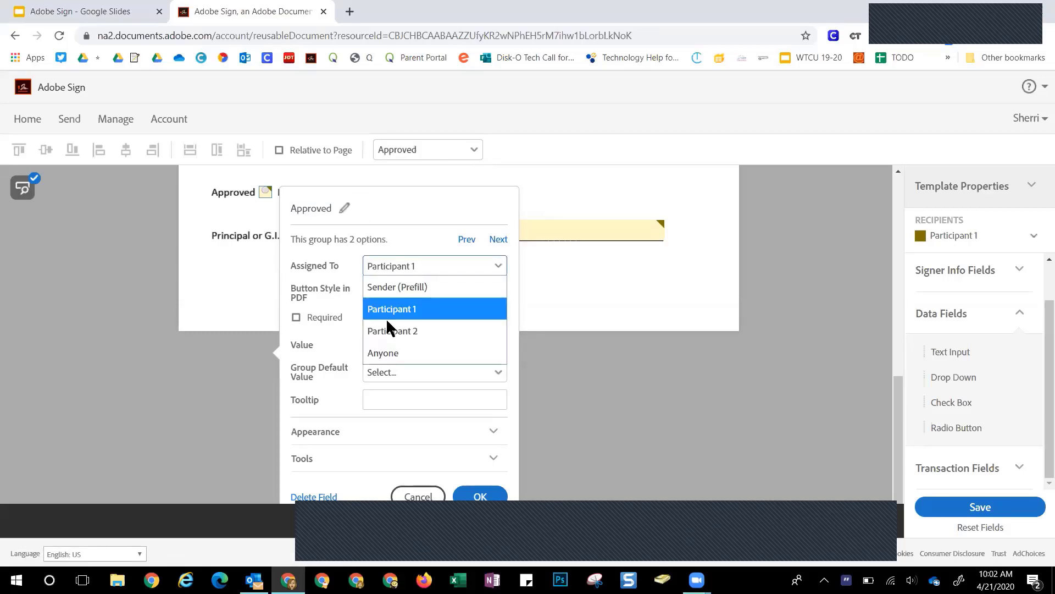
{"action": "left_click", "coordinate": [388, 331]}
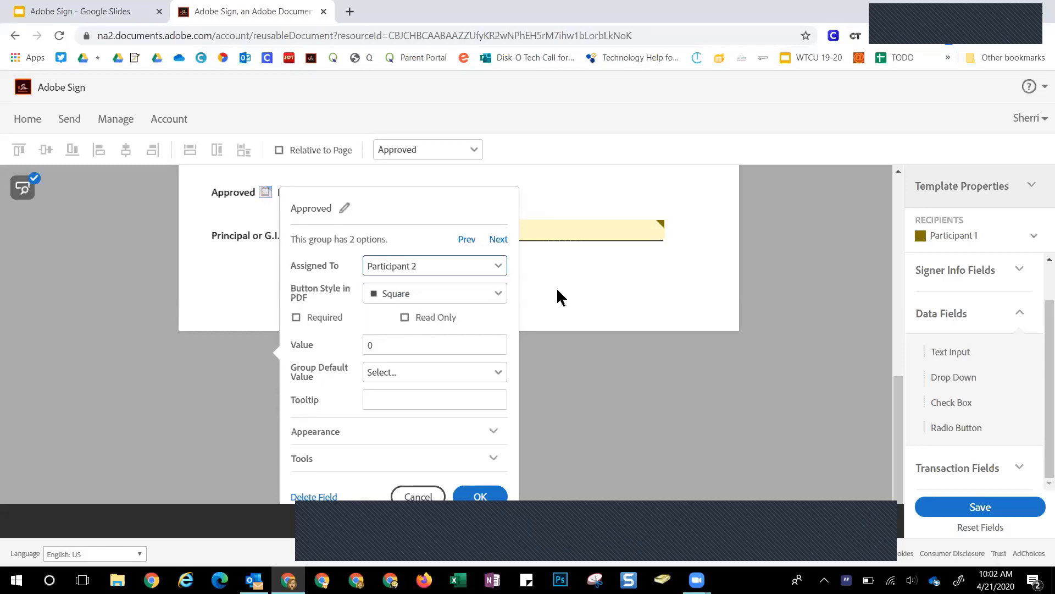
Make the approval choice required and change the option value from 0 to 'Approved'
{"action": "scroll", "coordinate": [557, 290], "scroll_direction": "down", "scroll_amount": 1}
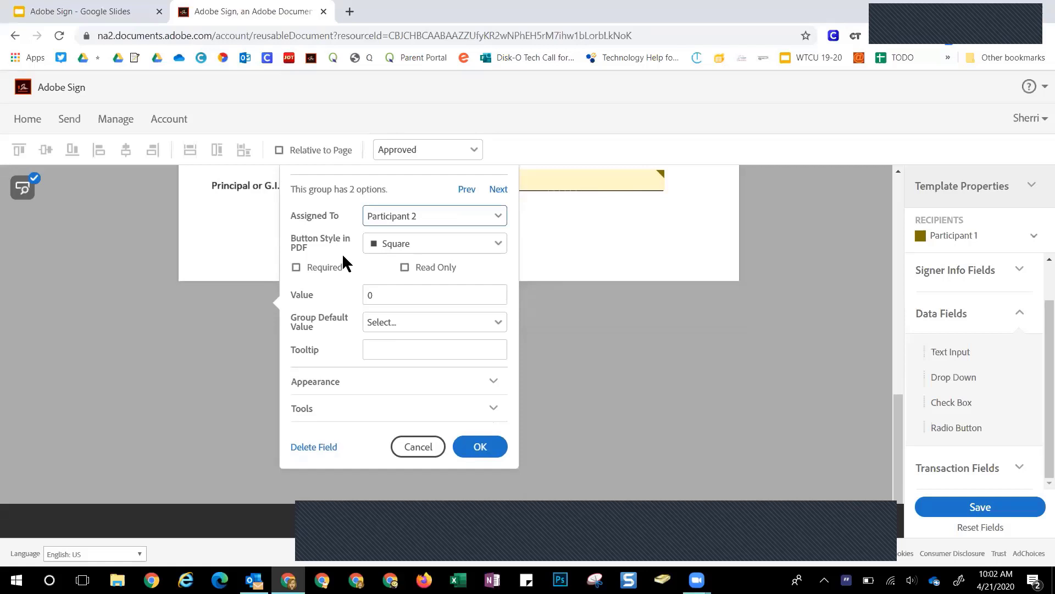
{"action": "left_click", "coordinate": [295, 268]}
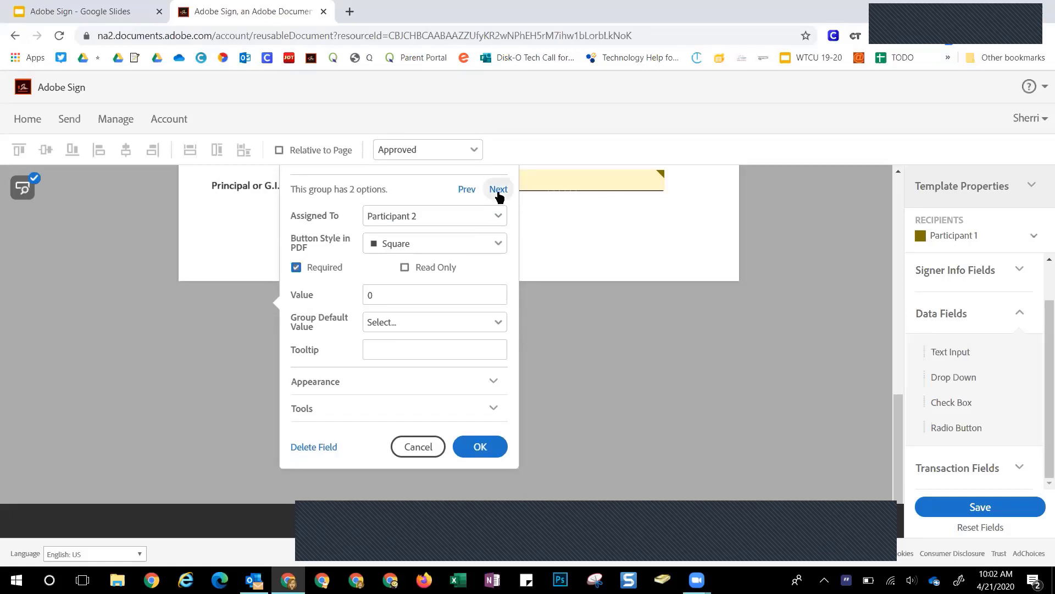
{"action": "double_click", "coordinate": [365, 295]}
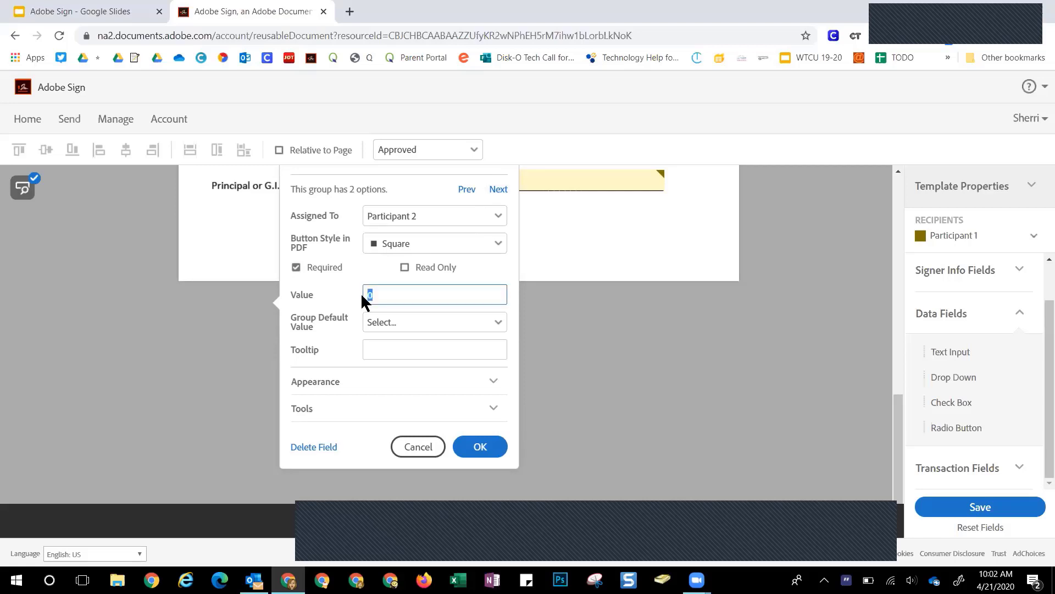
{"action": "type", "text": "Aprroved"}
{"action": "key", "text": "BackSpace"}
{"action": "type", "text": "p"}
{"action": "scroll", "coordinate": [435, 341], "scroll_direction": "up", "scroll_amount": 1}
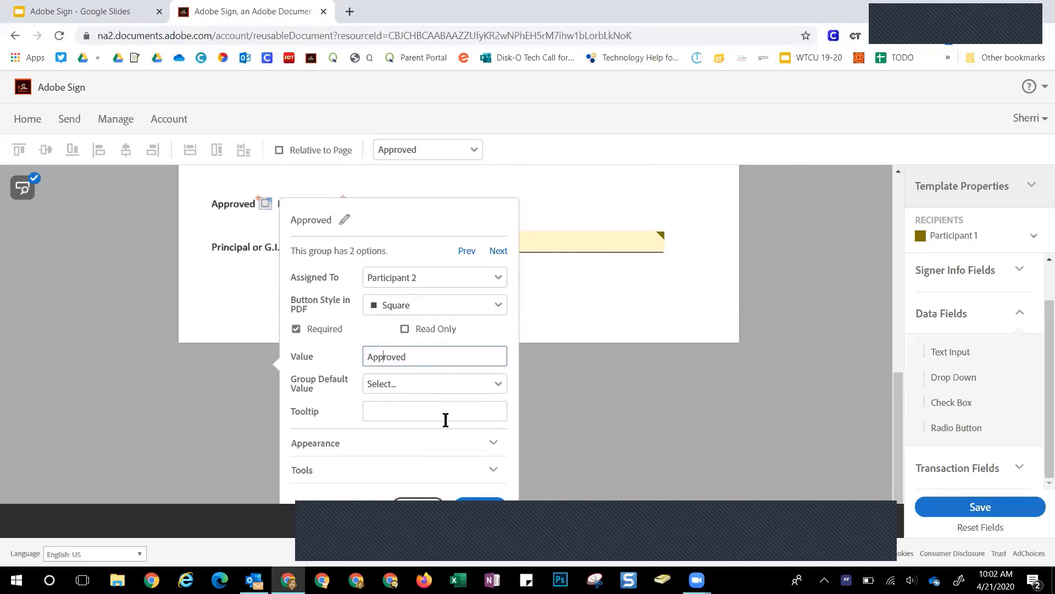
{"action": "scroll", "coordinate": [486, 418], "scroll_direction": "down", "scroll_amount": 1}
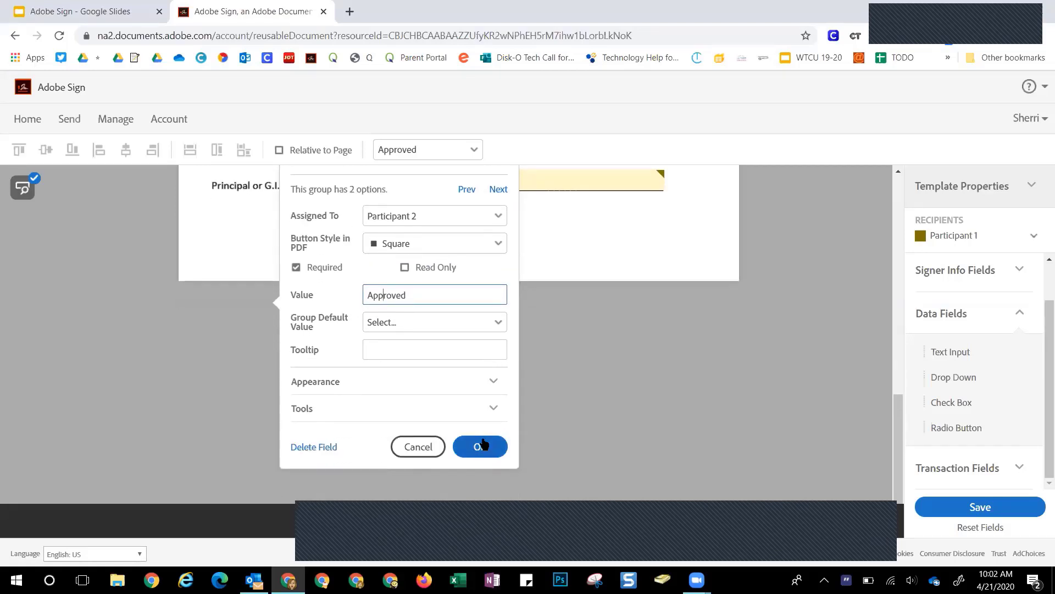
{"action": "left_click", "coordinate": [483, 446]}
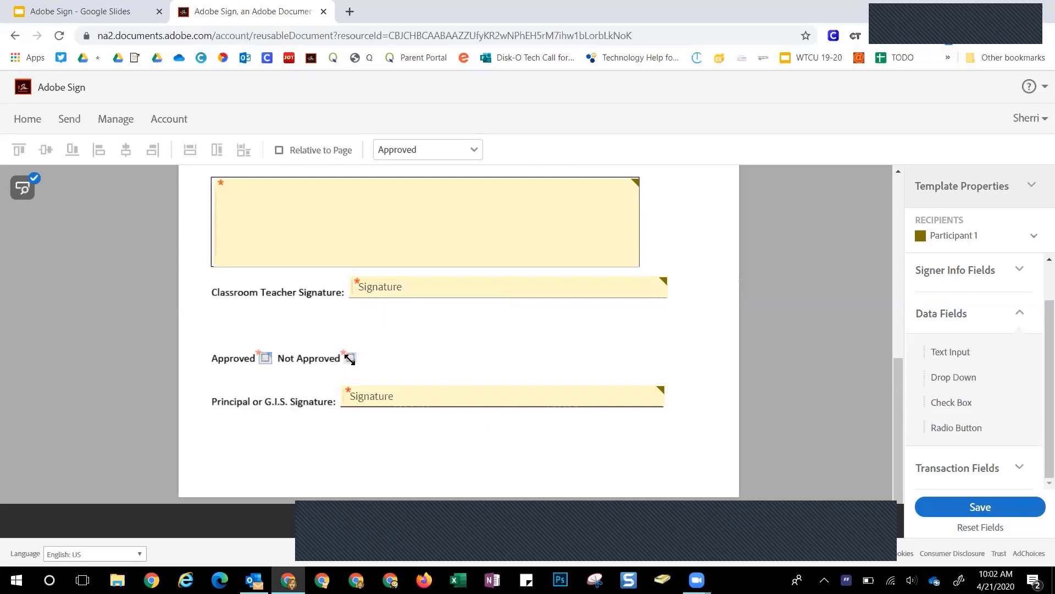
Extend the group name to 'Approved Not Approved' and value the second option 'Not Approved'
{"action": "double_click", "coordinate": [350, 358]}
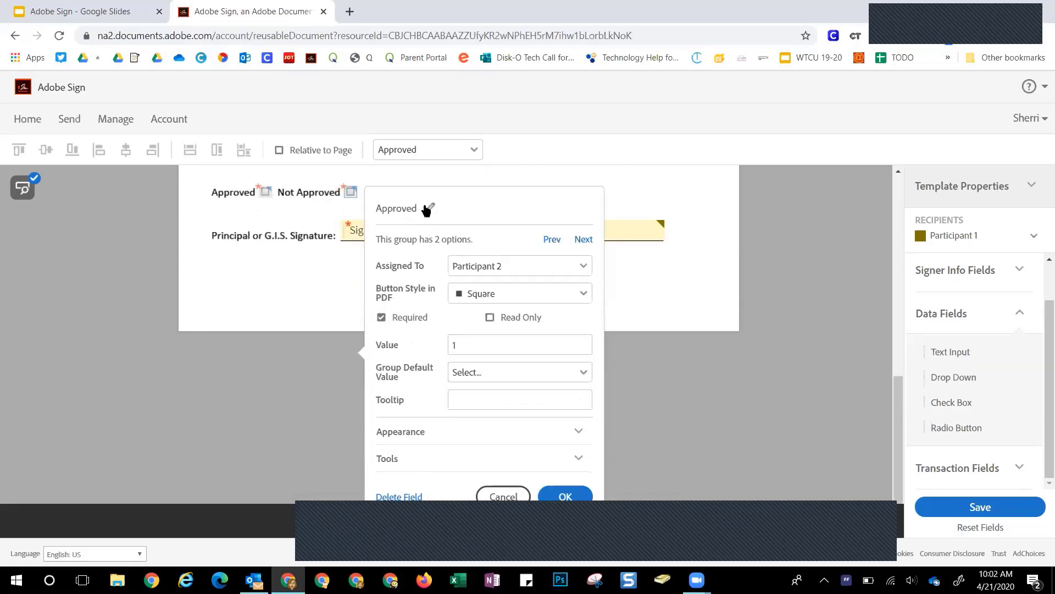
{"action": "scroll", "coordinate": [349, 190], "scroll_direction": "up", "scroll_amount": 3}
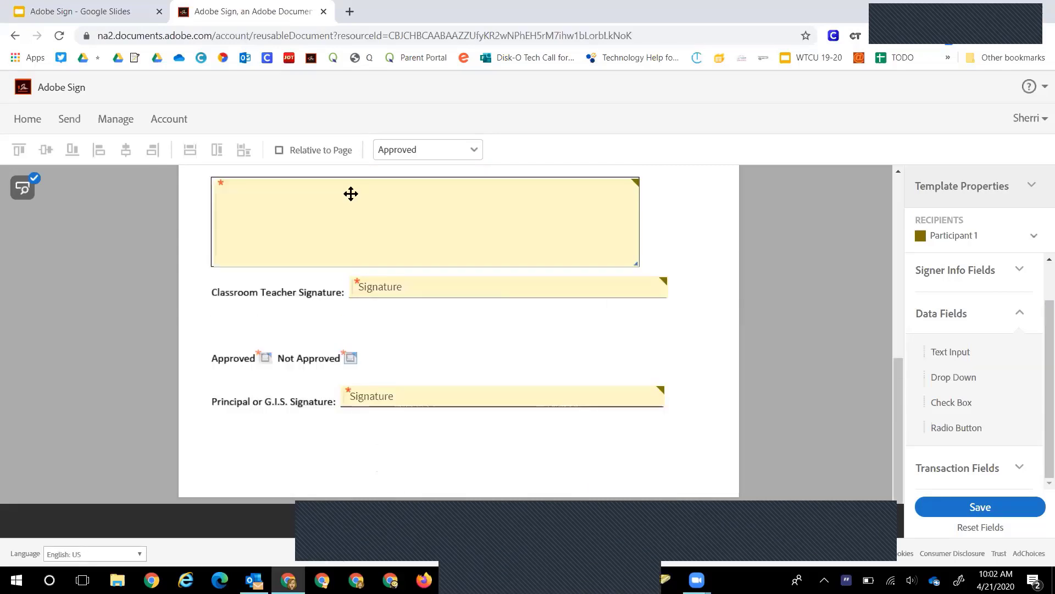
{"action": "left_click", "coordinate": [365, 262]}
{"action": "double_click", "coordinate": [350, 352]}
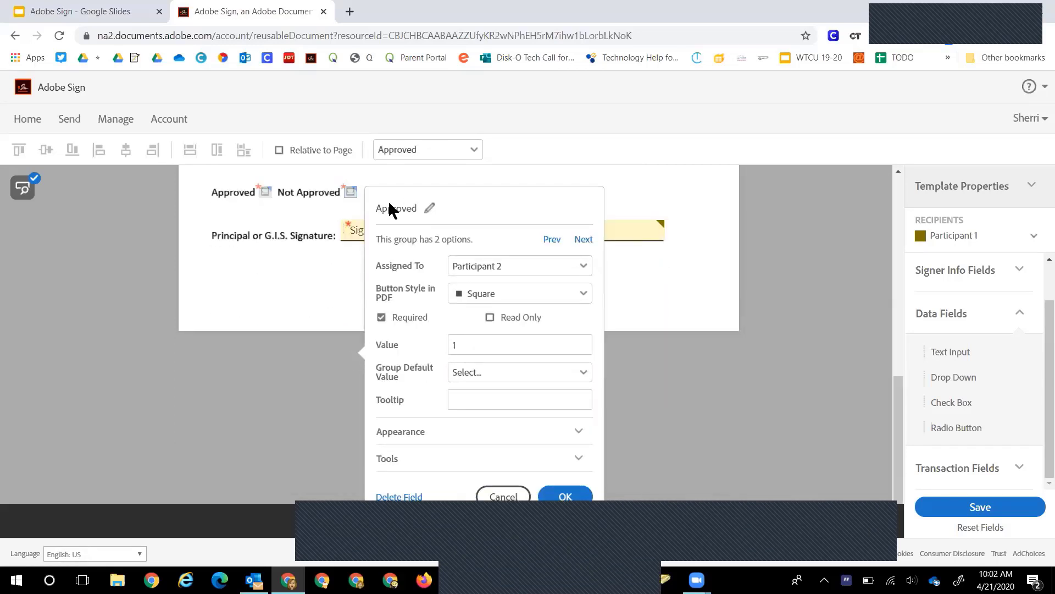
{"action": "left_click", "coordinate": [430, 208]}
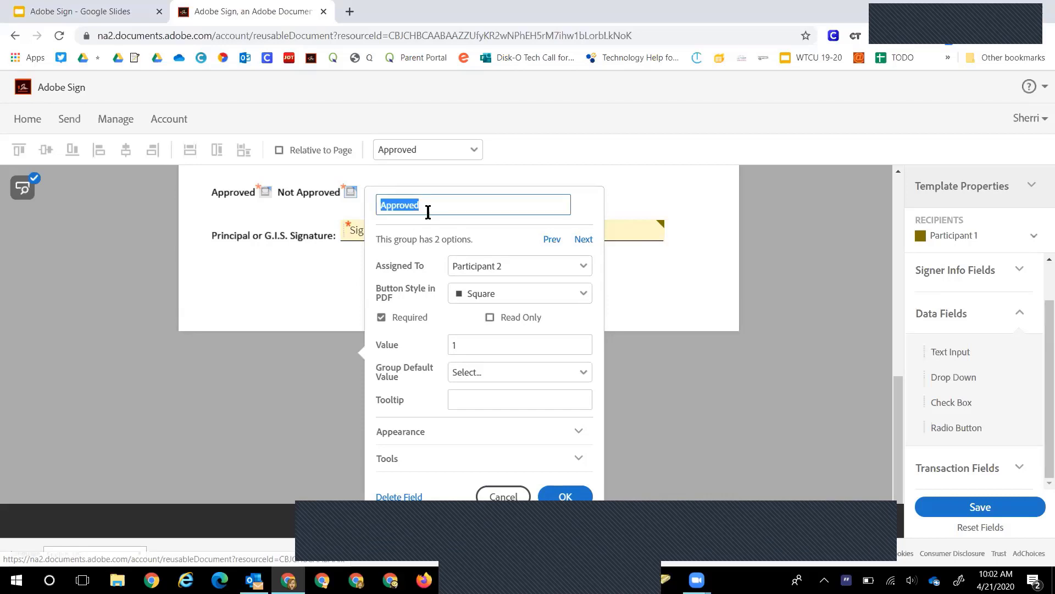
{"action": "left_click", "coordinate": [430, 205]}
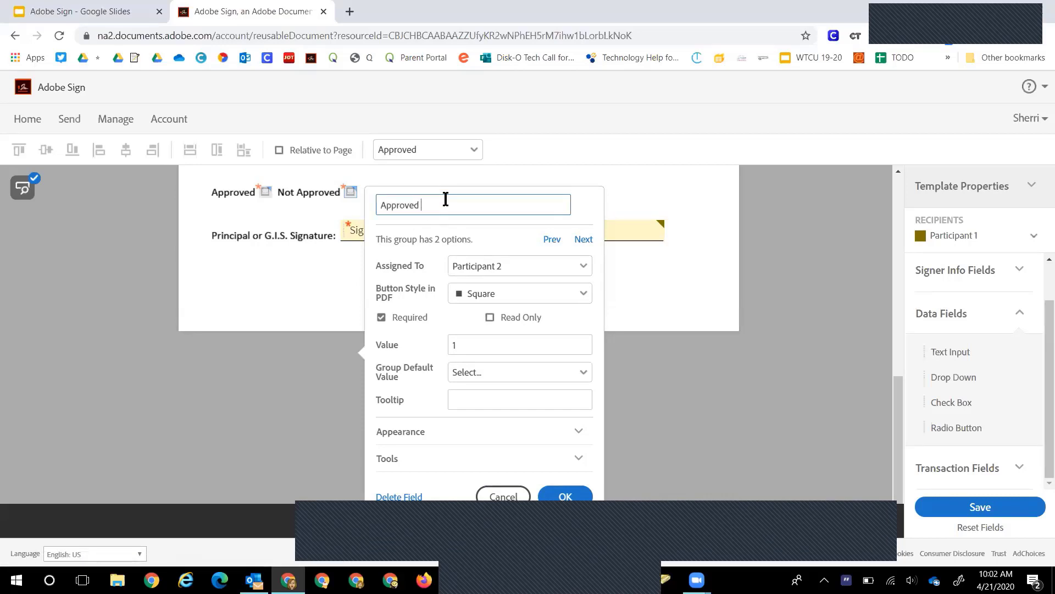
{"action": "type", "text": "Not Approved"}
{"action": "left_click", "coordinate": [457, 345]}
{"action": "type", "text": "Not"}
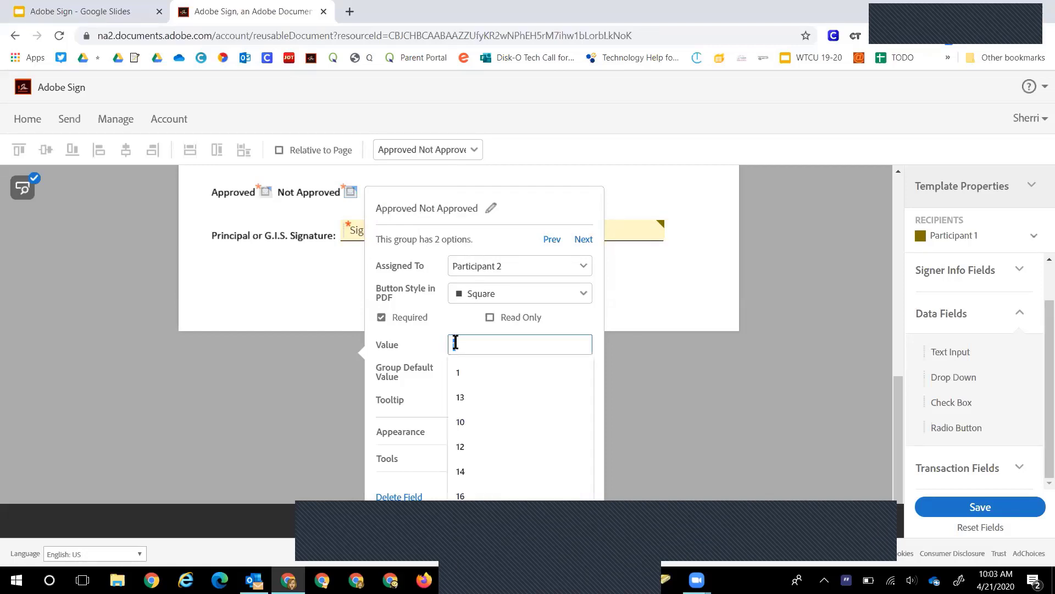
{"action": "type", "text": " Approved"}
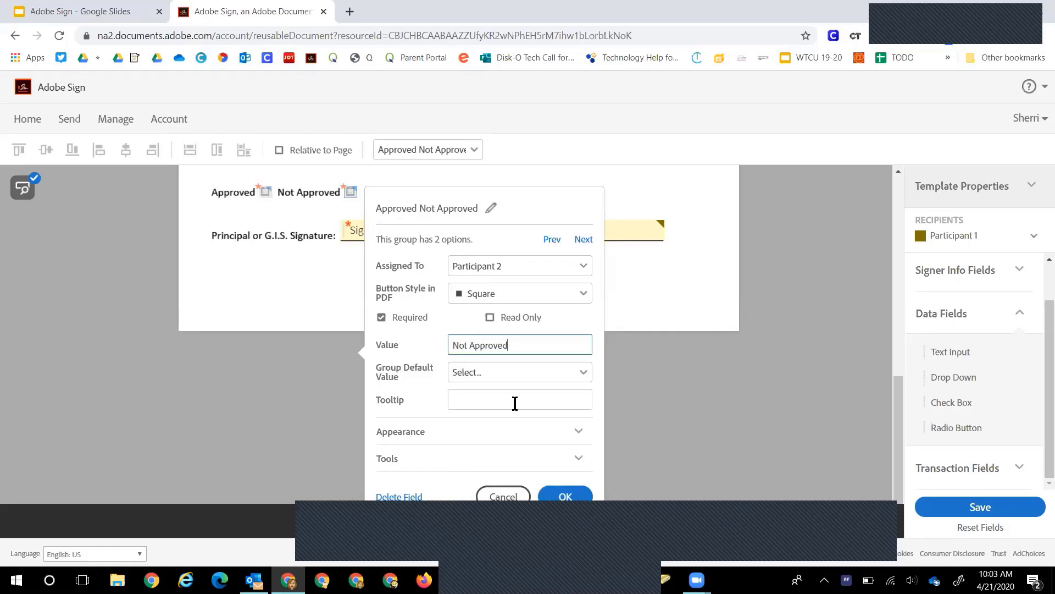
{"action": "scroll", "coordinate": [514, 403], "scroll_direction": "down", "scroll_amount": 1}
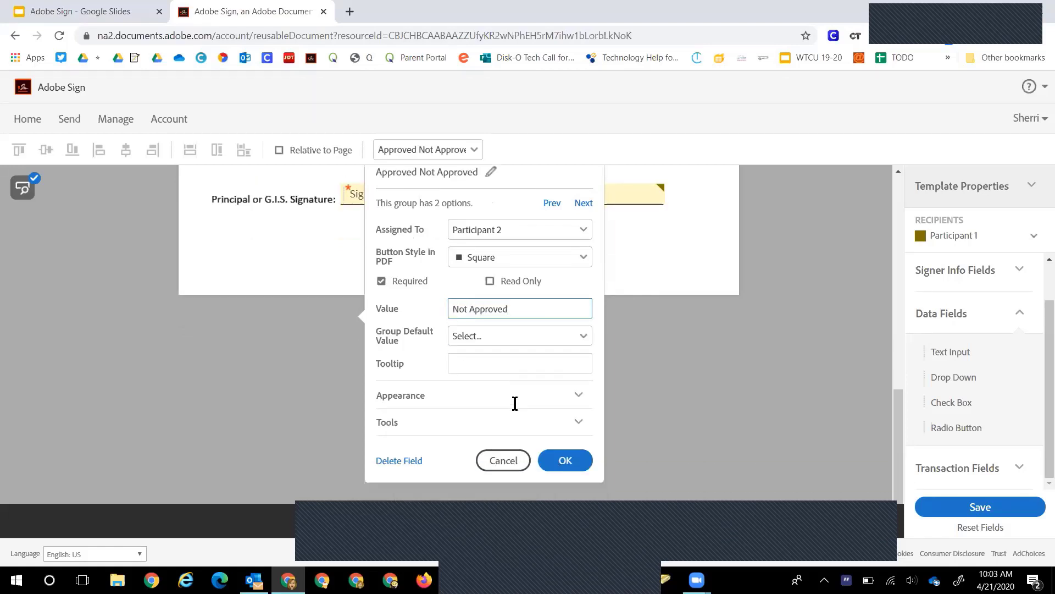
{"action": "left_click", "coordinate": [567, 445]}
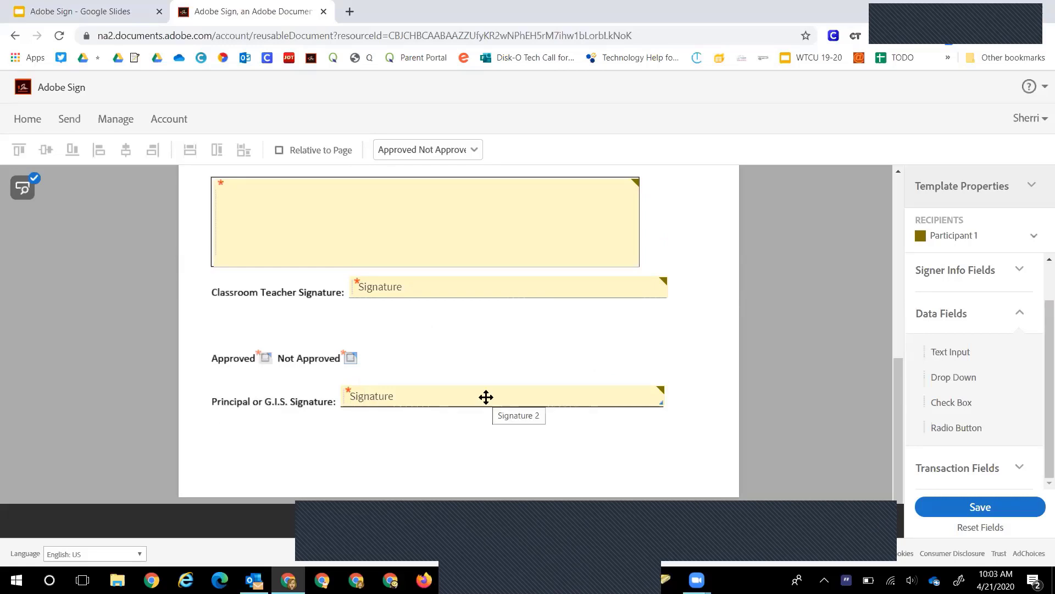
Rename the Signature 2 field to 'Admin Signature' and assign it to Participant 2
{"action": "double_click", "coordinate": [629, 398]}
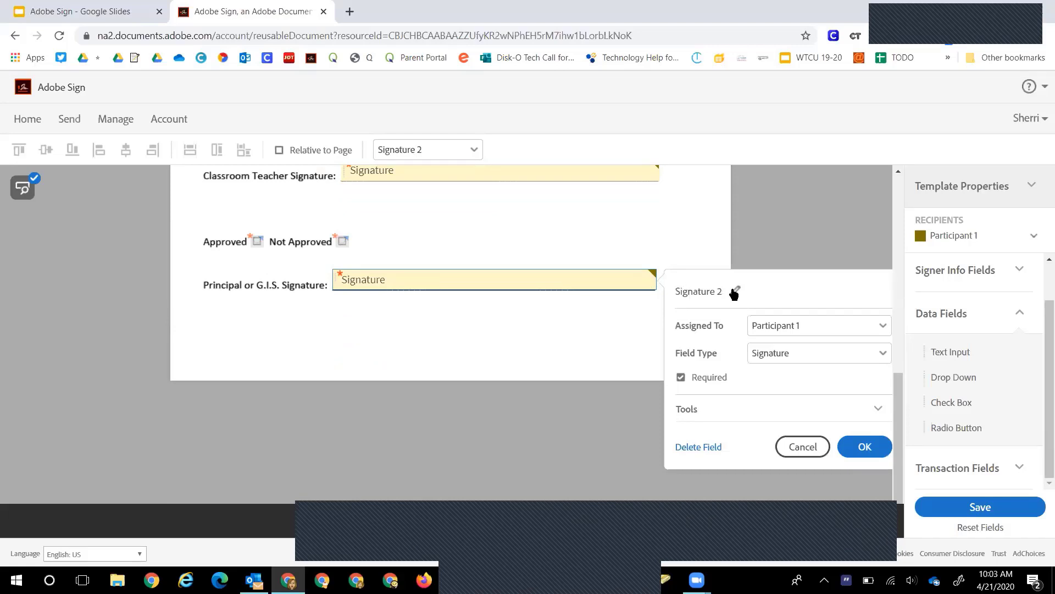
{"action": "left_click", "coordinate": [735, 292]}
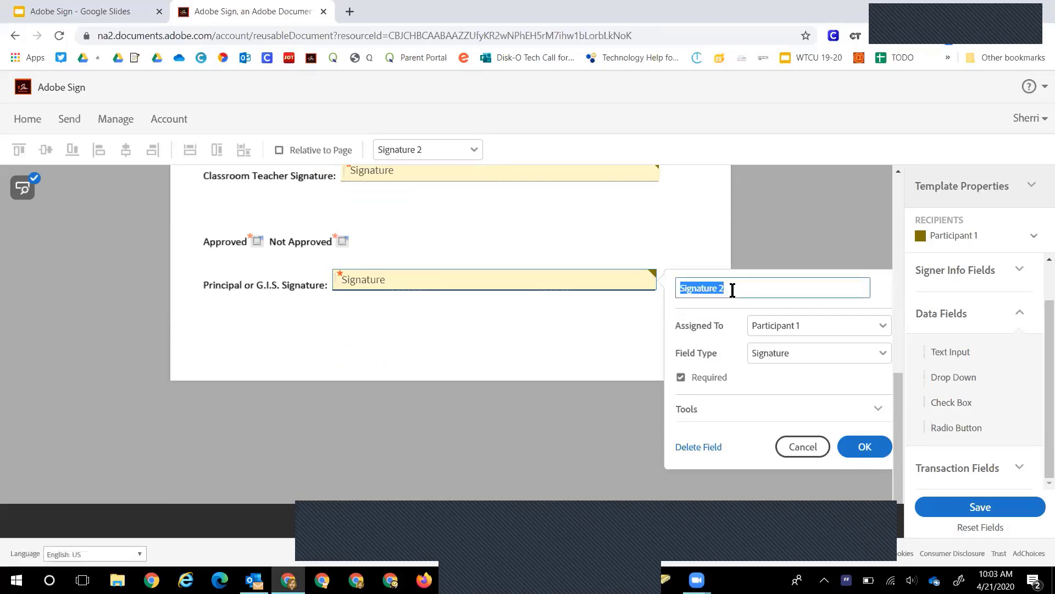
{"action": "type", "text": "Admin Signat"}
{"action": "key", "text": "Return"}
{"action": "left_click", "coordinate": [789, 327]}
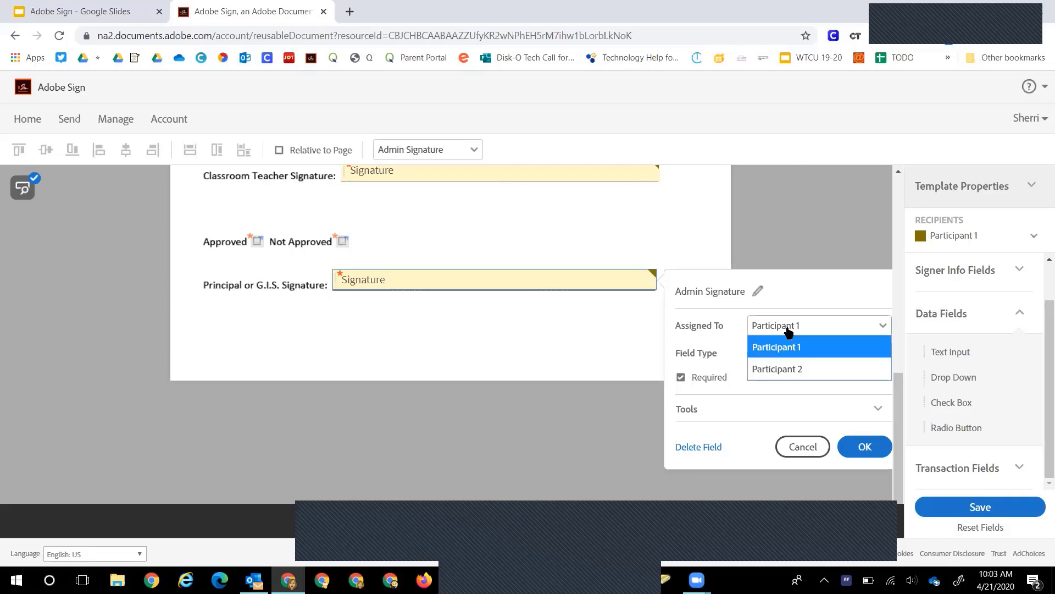
{"action": "left_click", "coordinate": [781, 366]}
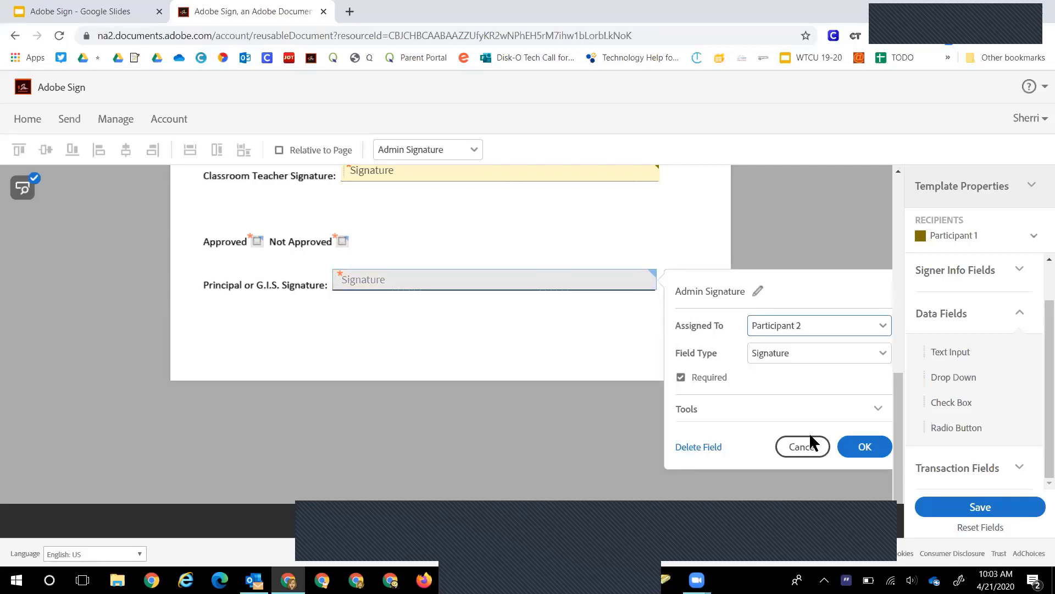
{"action": "left_click", "coordinate": [865, 447]}
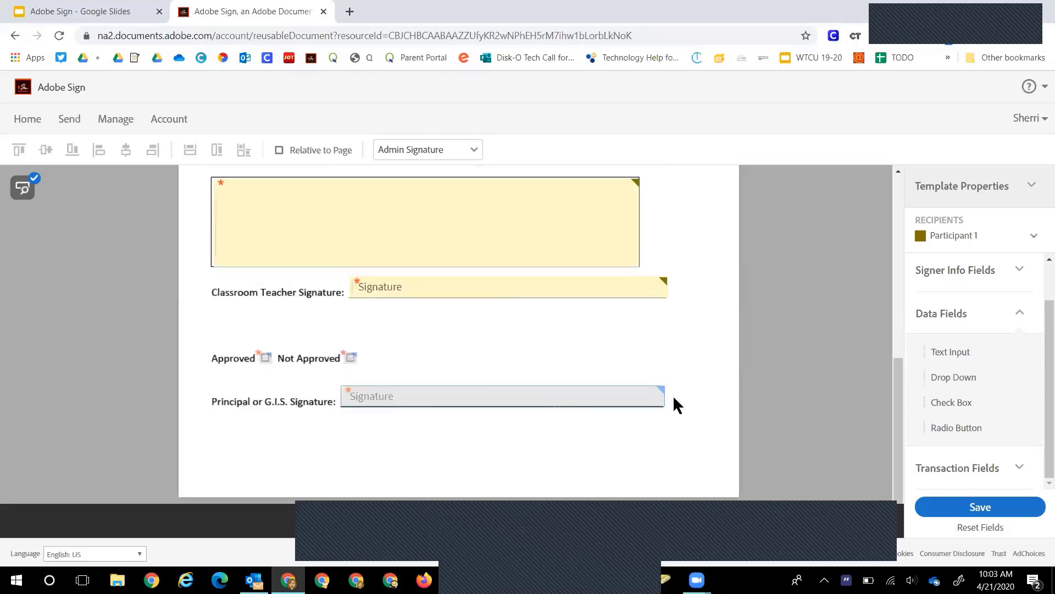
{"action": "scroll", "coordinate": [673, 394], "scroll_direction": "up", "scroll_amount": 10}
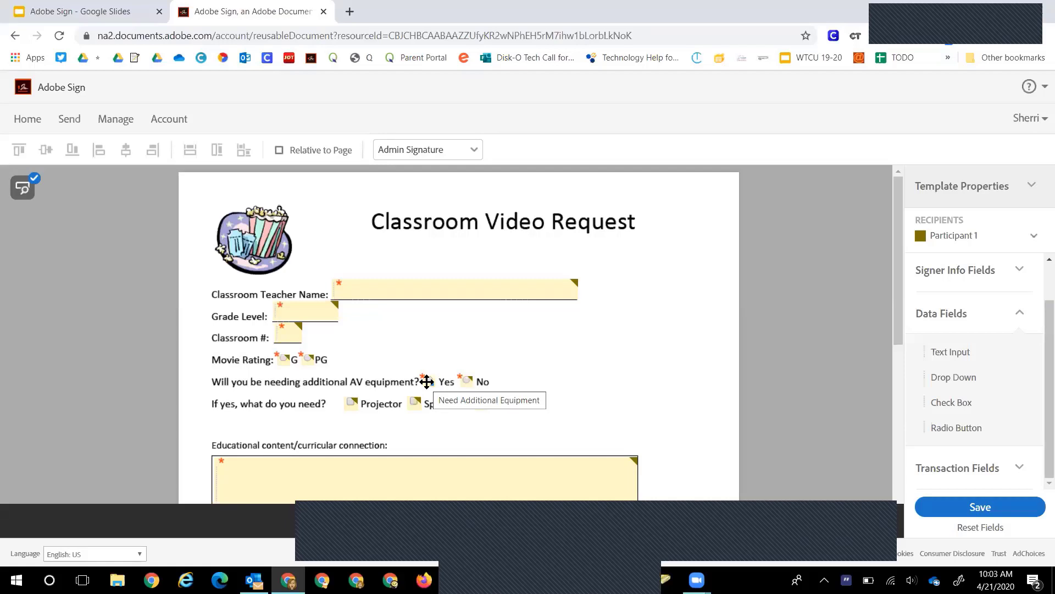
{"action": "scroll", "coordinate": [418, 383], "scroll_direction": "down", "scroll_amount": 2}
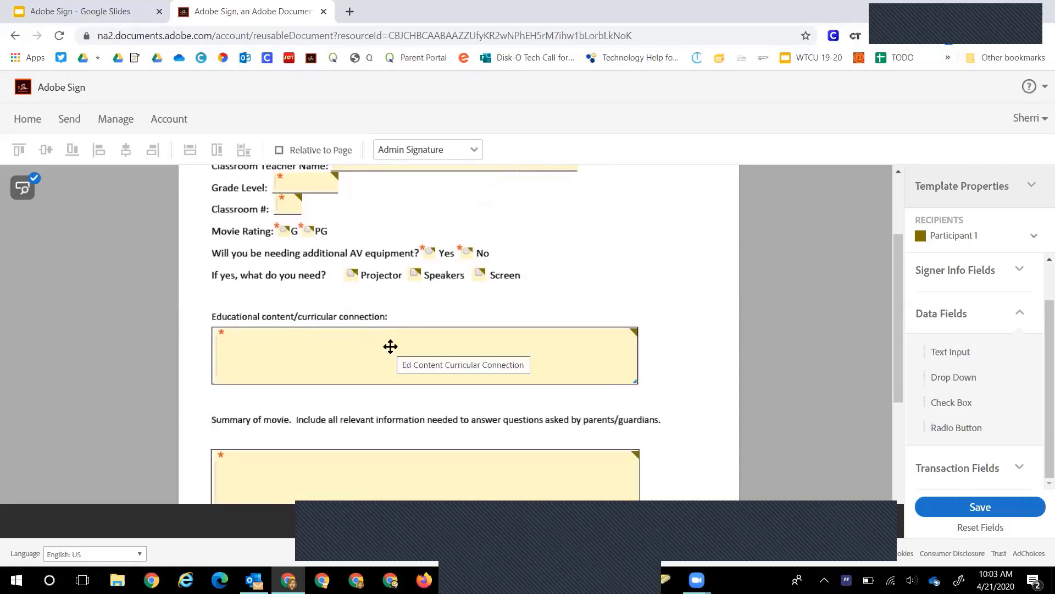
{"action": "scroll", "coordinate": [366, 454], "scroll_direction": "down", "scroll_amount": 3}
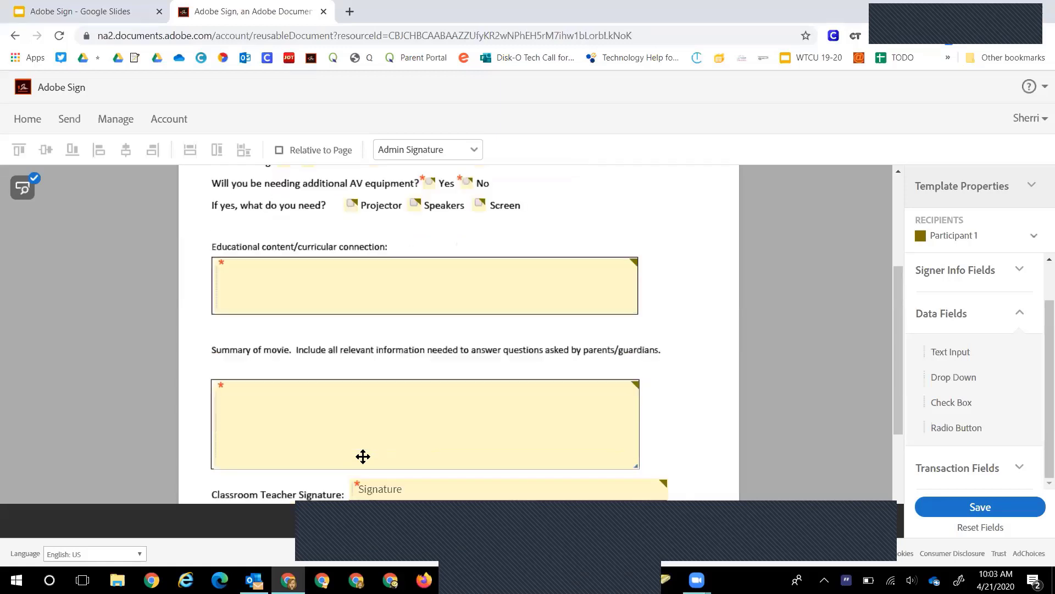
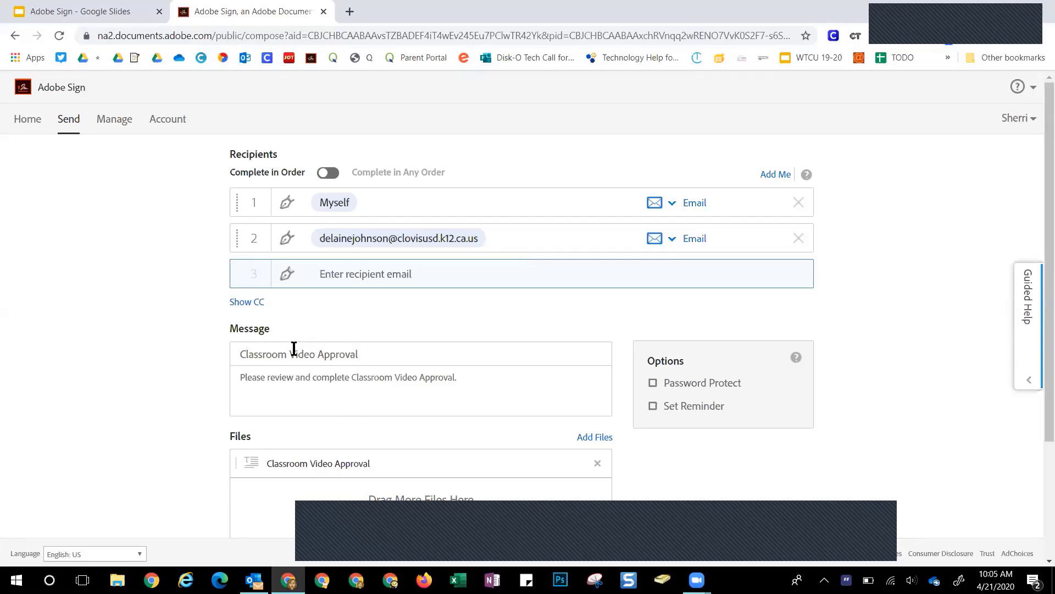
Review the subject and message, then set reminders to every business day
{"action": "left_click", "coordinate": [395, 352]}
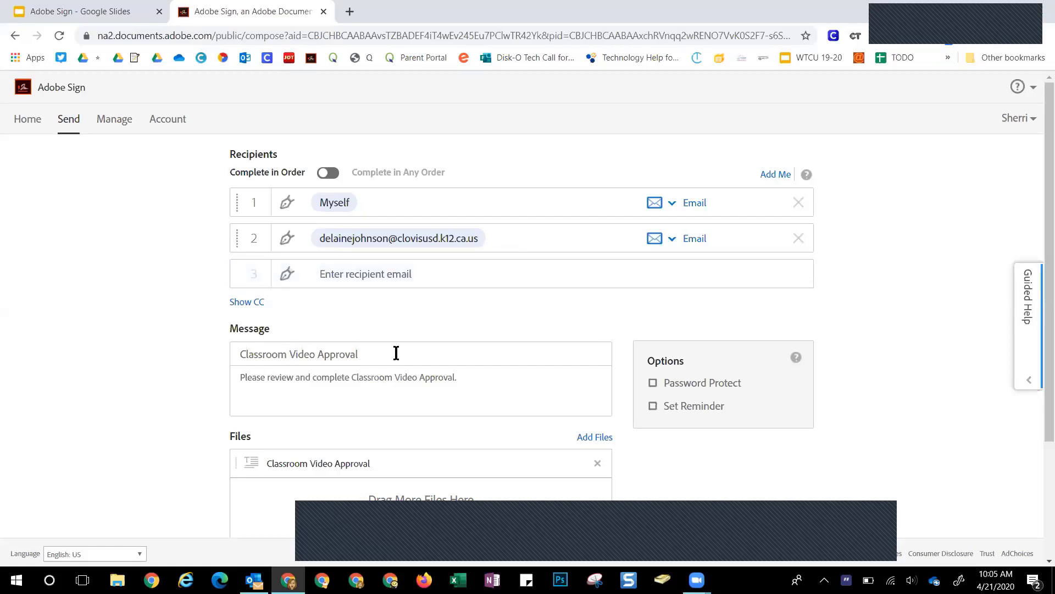
{"action": "left_click", "coordinate": [471, 377]}
{"action": "left_click", "coordinate": [691, 411]}
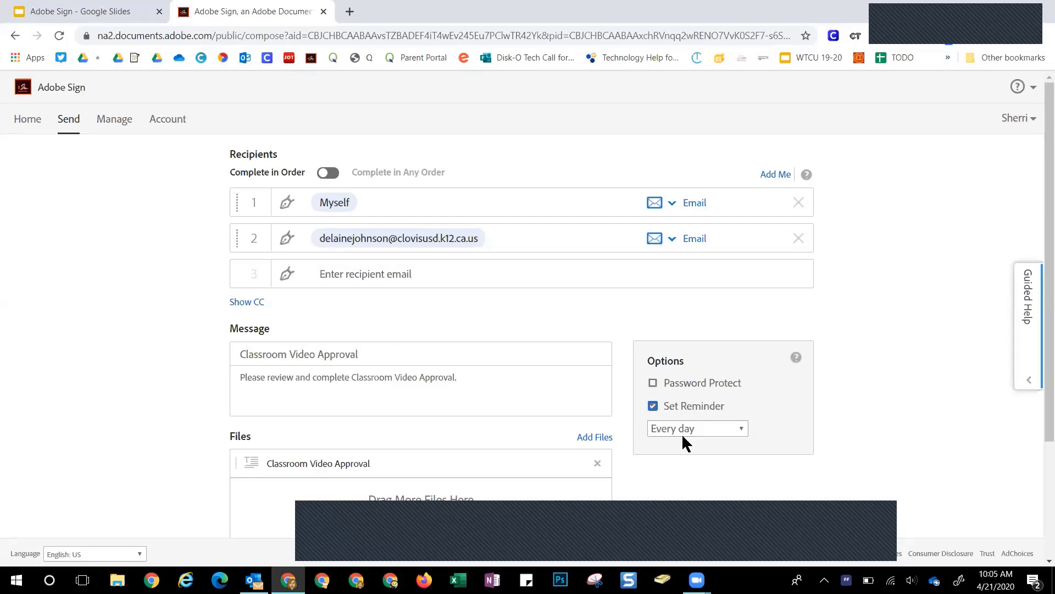
{"action": "left_click", "coordinate": [682, 428]}
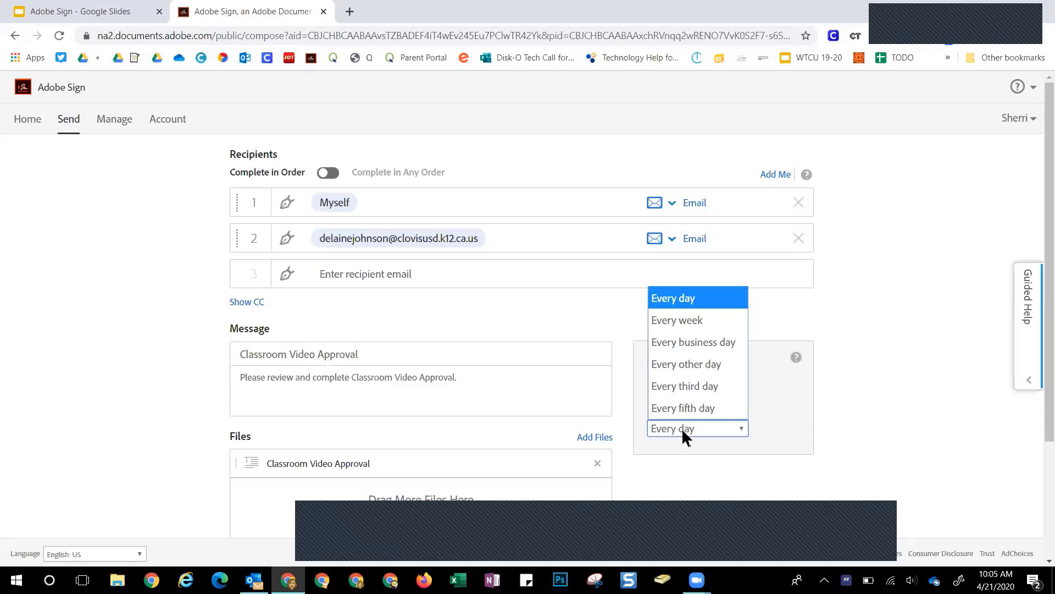
{"action": "left_click", "coordinate": [682, 343]}
Turn on Preview & Add Signature Fields and continue to the field preview
{"action": "scroll", "coordinate": [391, 428], "scroll_direction": "down", "scroll_amount": 3}
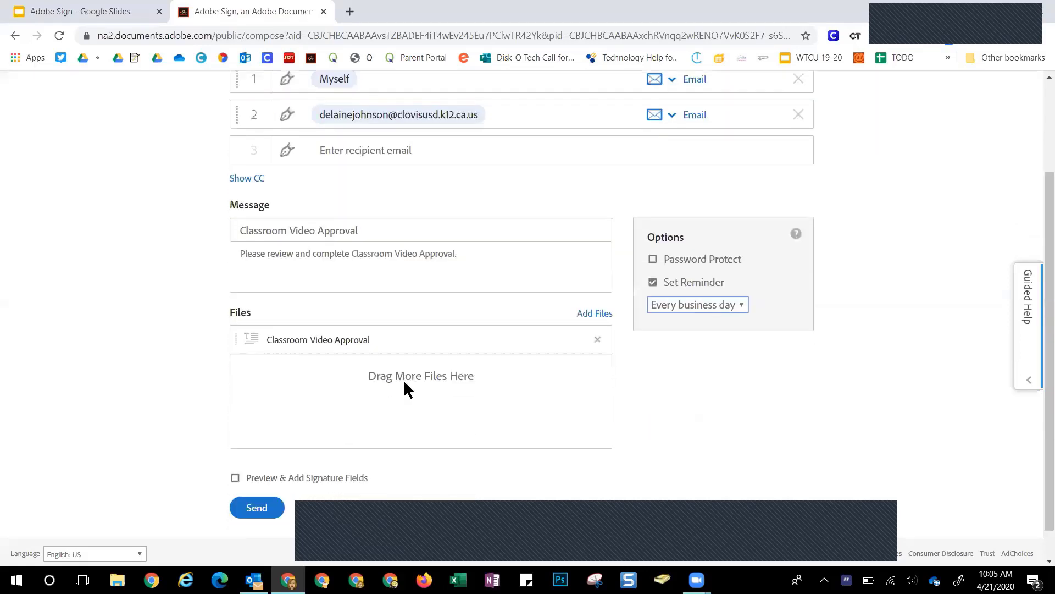
{"action": "left_click", "coordinate": [242, 470]}
{"action": "key", "text": "Return"}
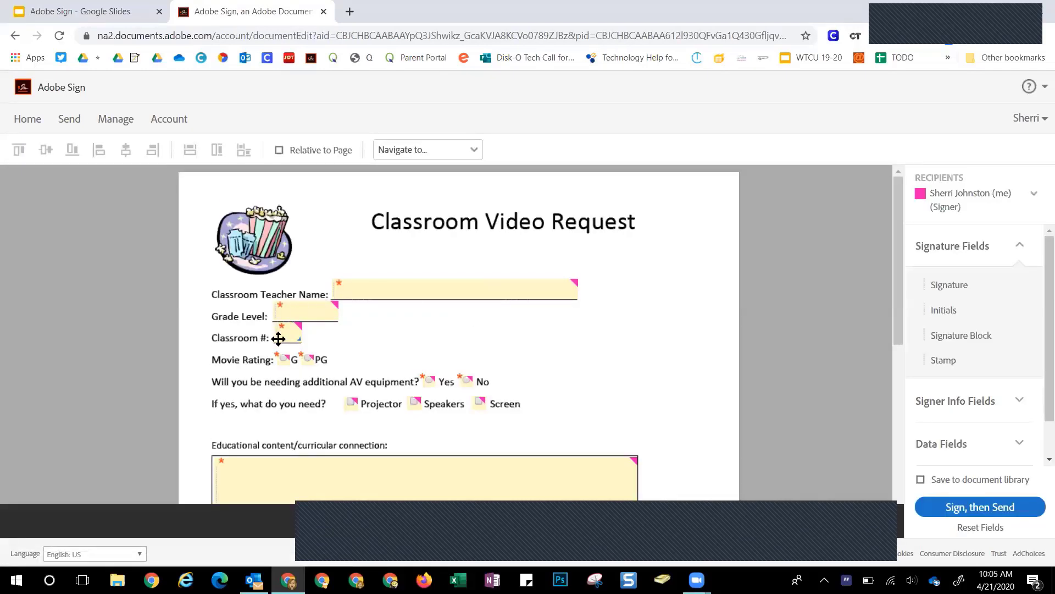
Look over the Classroom Video Request form and its recipient list, then go to the Manage page
{"action": "scroll", "coordinate": [467, 383], "scroll_direction": "down", "scroll_amount": 2}
{"action": "scroll", "coordinate": [468, 383], "scroll_direction": "up", "scroll_amount": 2}
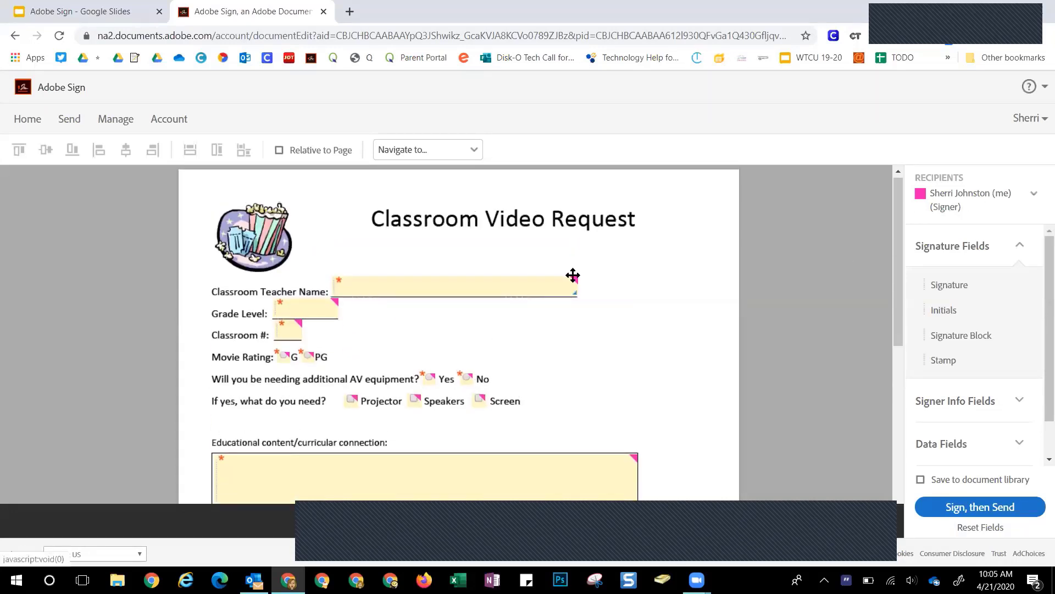
{"action": "left_click", "coordinate": [945, 198]}
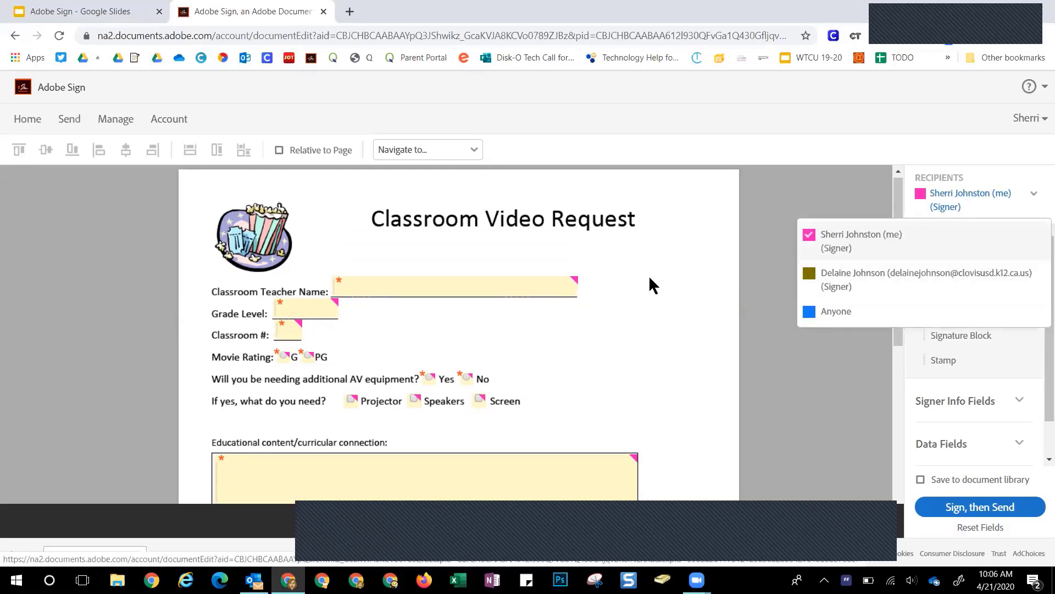
{"action": "scroll", "coordinate": [638, 290], "scroll_direction": "down", "scroll_amount": 5}
{"action": "scroll", "coordinate": [641, 289], "scroll_direction": "down", "scroll_amount": 2}
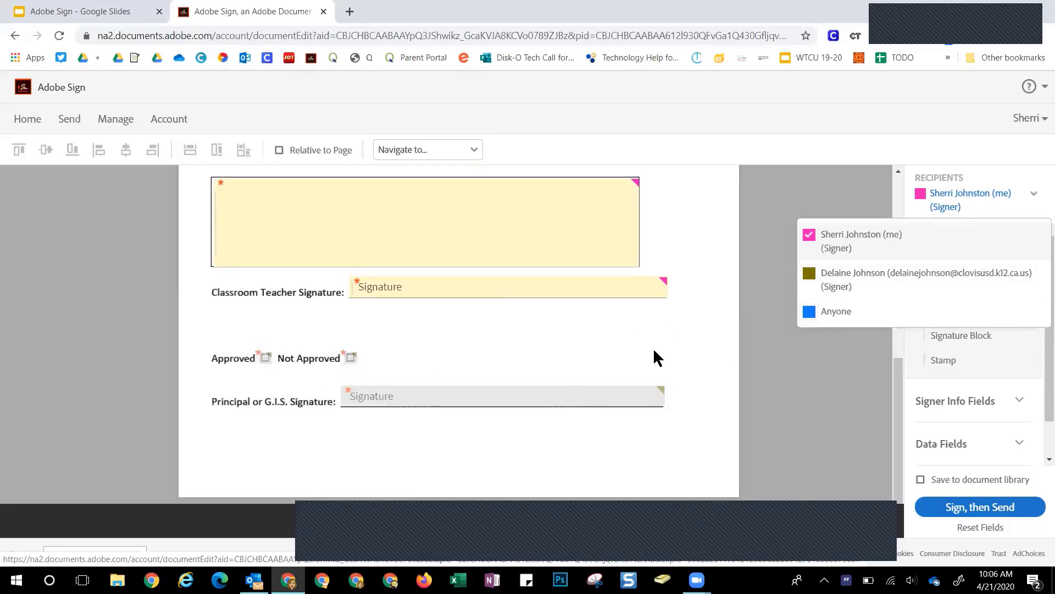
{"action": "scroll", "coordinate": [730, 337], "scroll_direction": "up", "scroll_amount": 5}
{"action": "scroll", "coordinate": [789, 503], "scroll_direction": "up", "scroll_amount": 2}
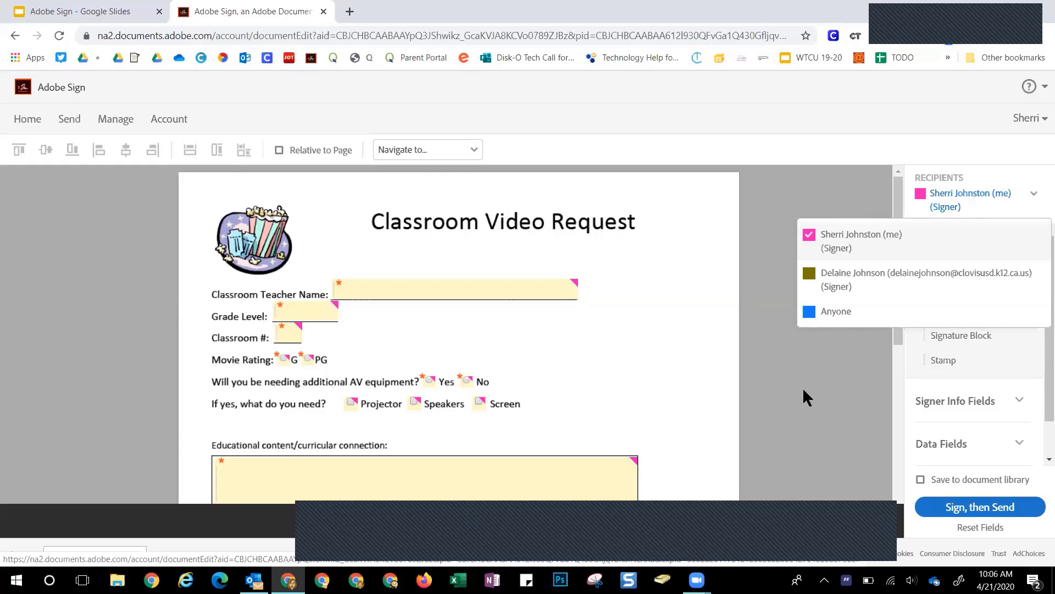
{"action": "left_click", "coordinate": [128, 122]}
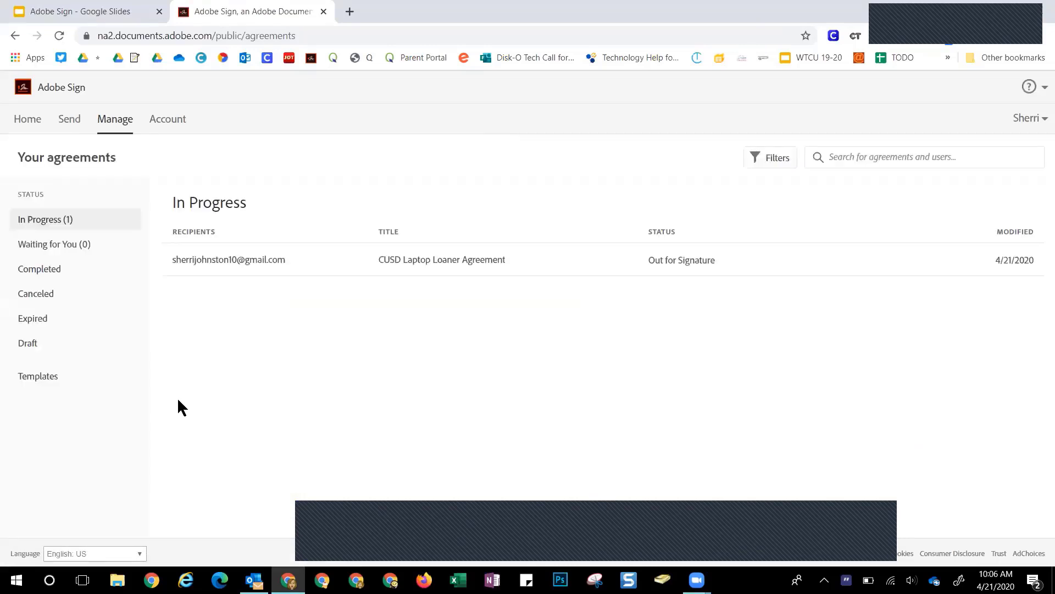
Start a new reusable template named 'Vacation Templace Form'
{"action": "left_click", "coordinate": [48, 378]}
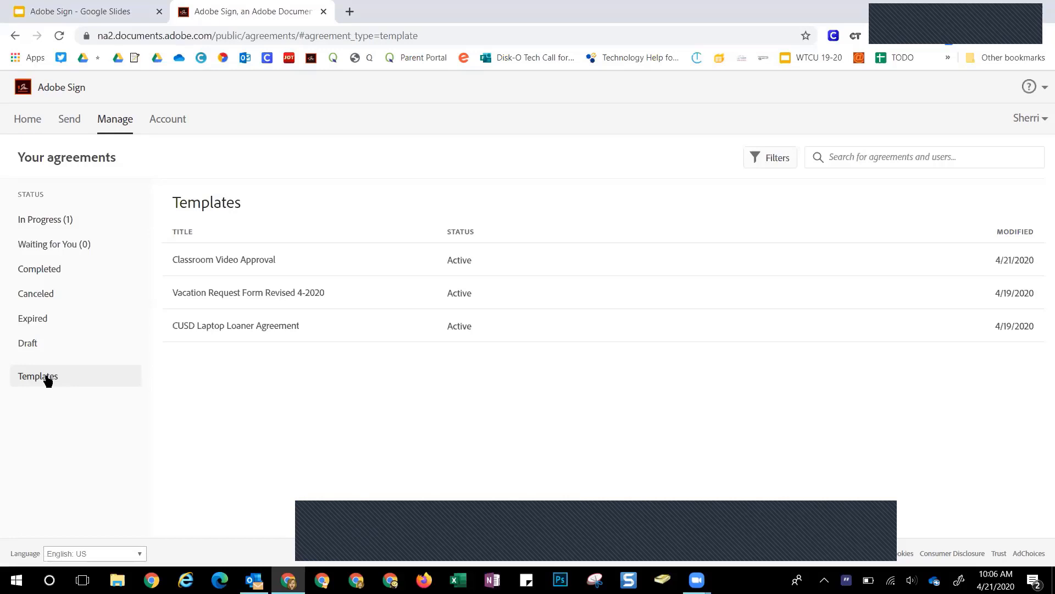
{"action": "left_click", "coordinate": [25, 119]}
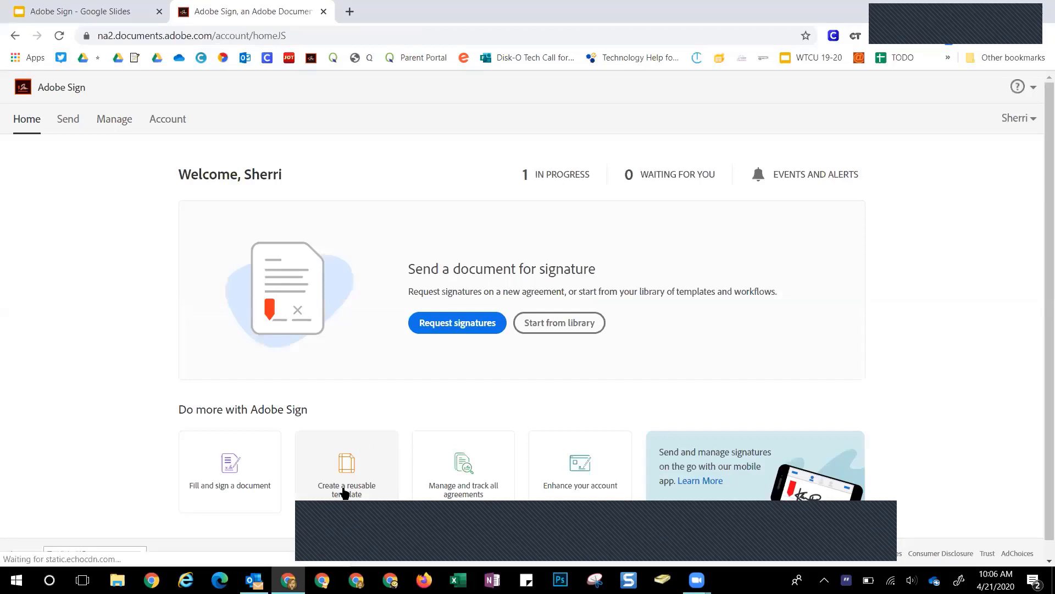
{"action": "left_click", "coordinate": [345, 480]}
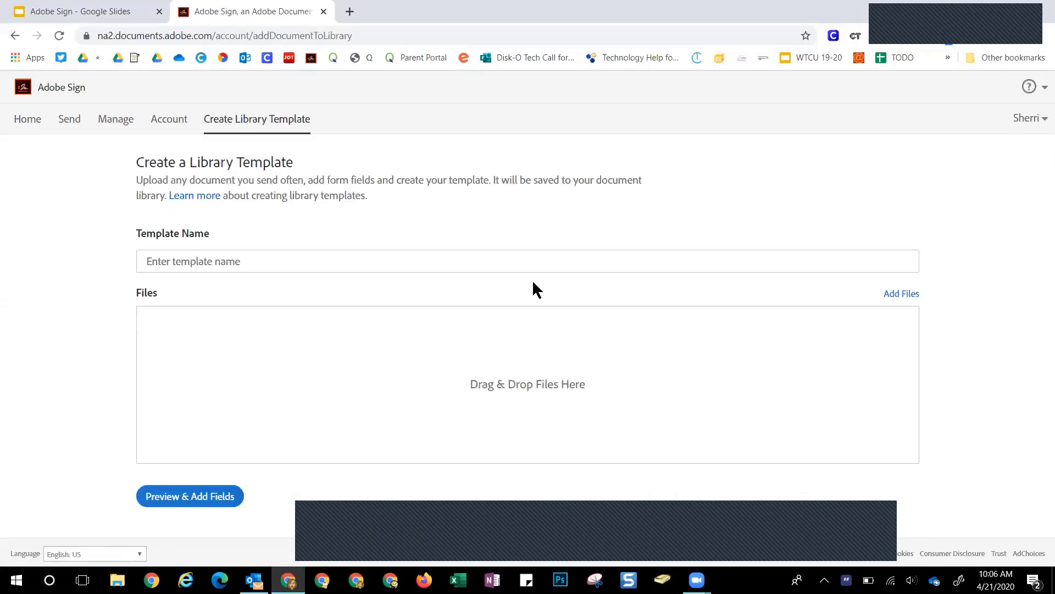
{"action": "left_click", "coordinate": [267, 261]}
{"action": "type", "text": "Vacation Templac"}
{"action": "type", "text": "e Form"}
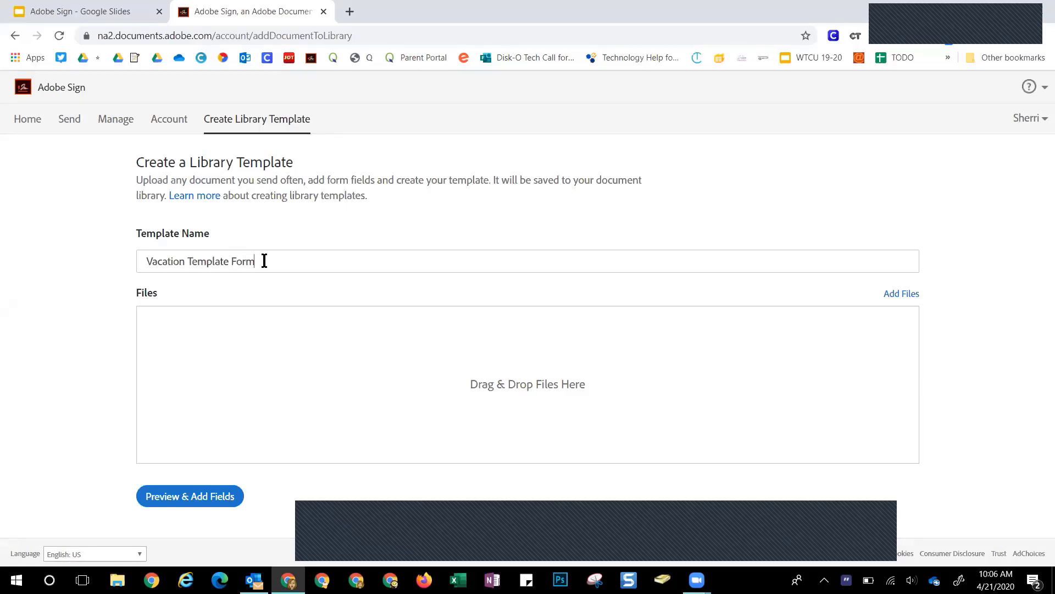
Attach '8P - Request for Vacation Form 8 P.pdf' from this computer and open it for field placement
{"action": "left_click", "coordinate": [890, 296]}
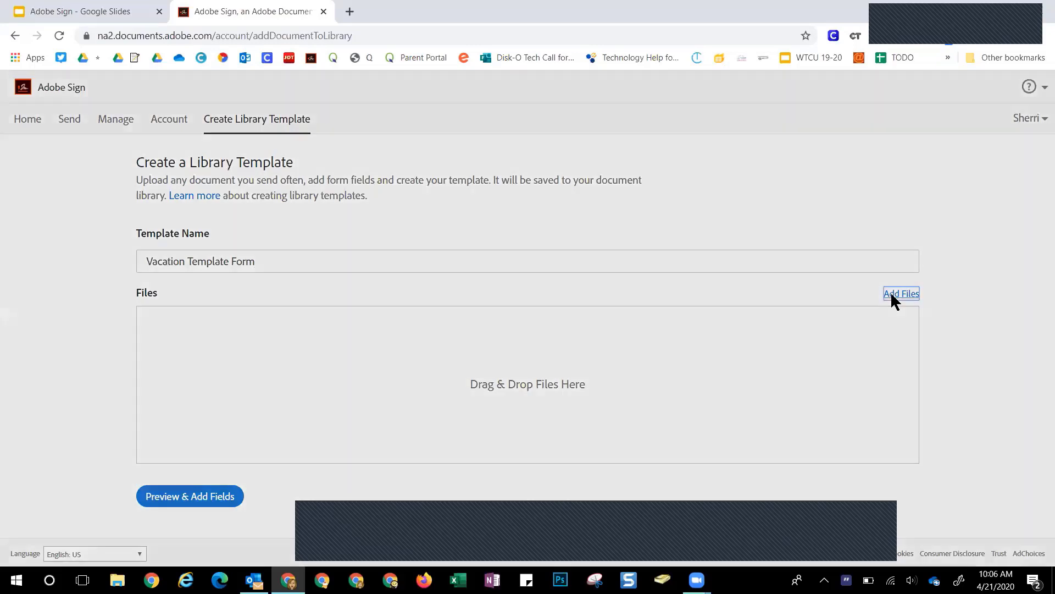
{"action": "left_click", "coordinate": [612, 325]}
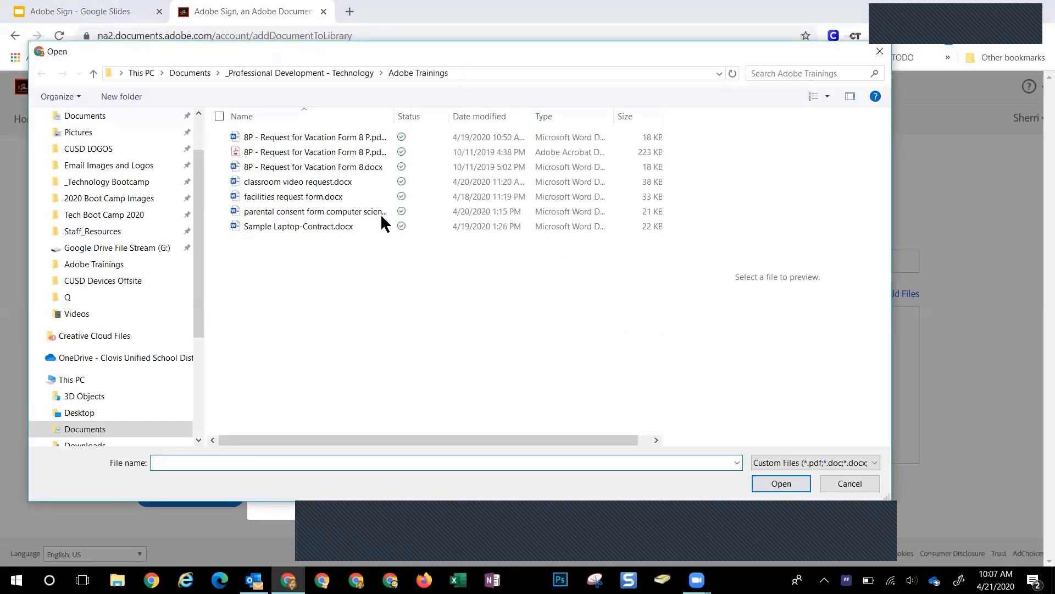
{"action": "double_click", "coordinate": [313, 152]}
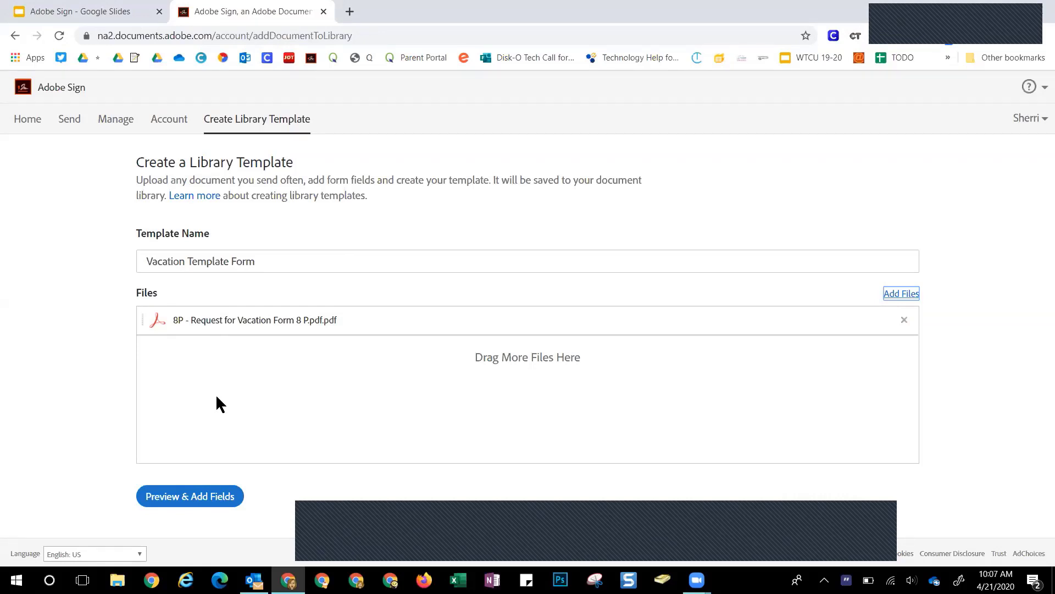
{"action": "left_click", "coordinate": [213, 498]}
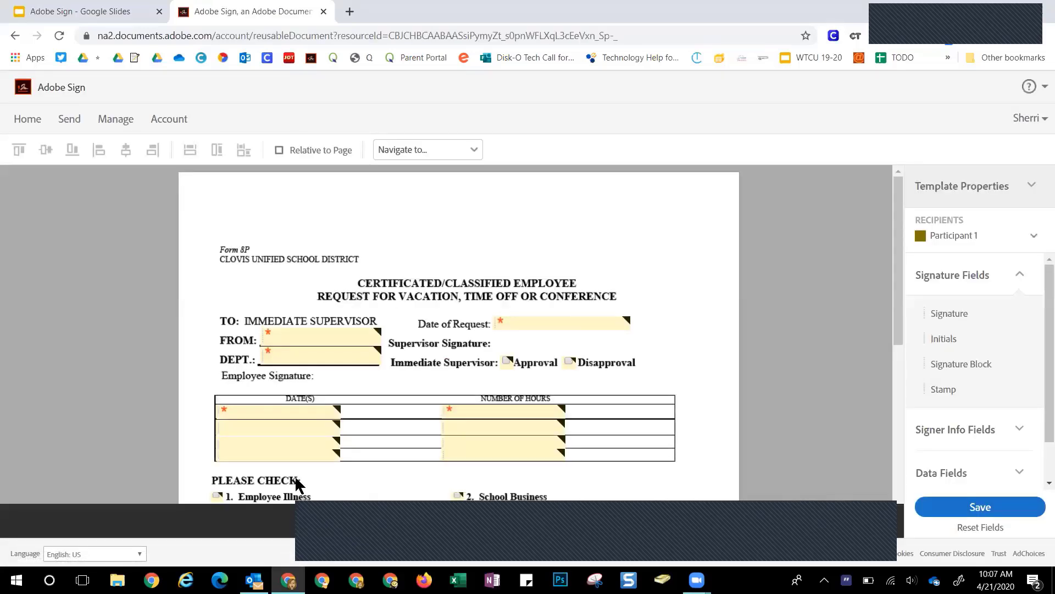
Assign the FROM field to Participant 1
{"action": "scroll", "coordinate": [418, 434], "scroll_direction": "down", "scroll_amount": 4}
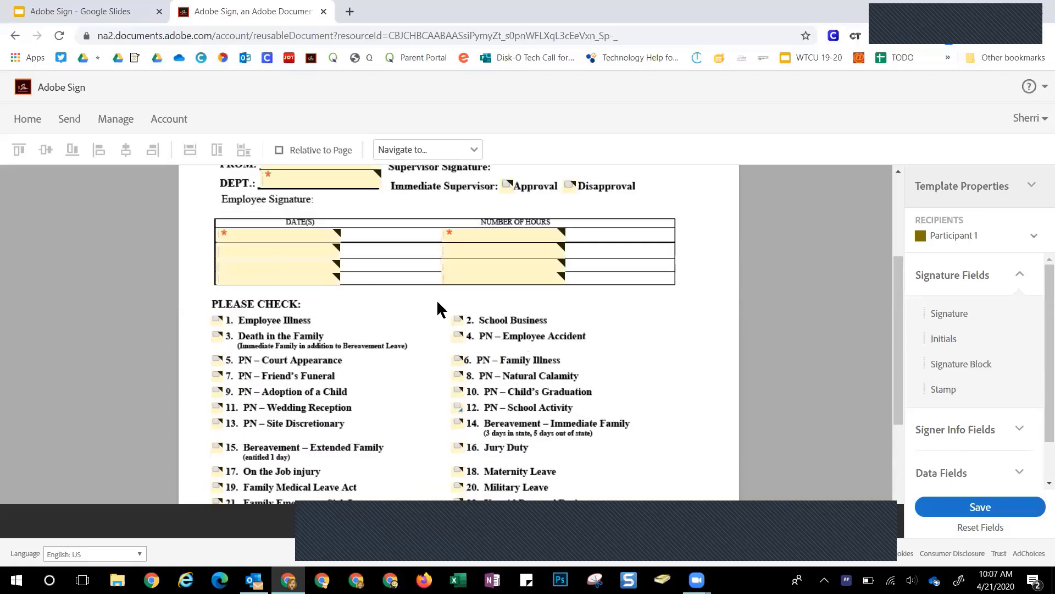
{"action": "scroll", "coordinate": [385, 398], "scroll_direction": "down", "scroll_amount": 3}
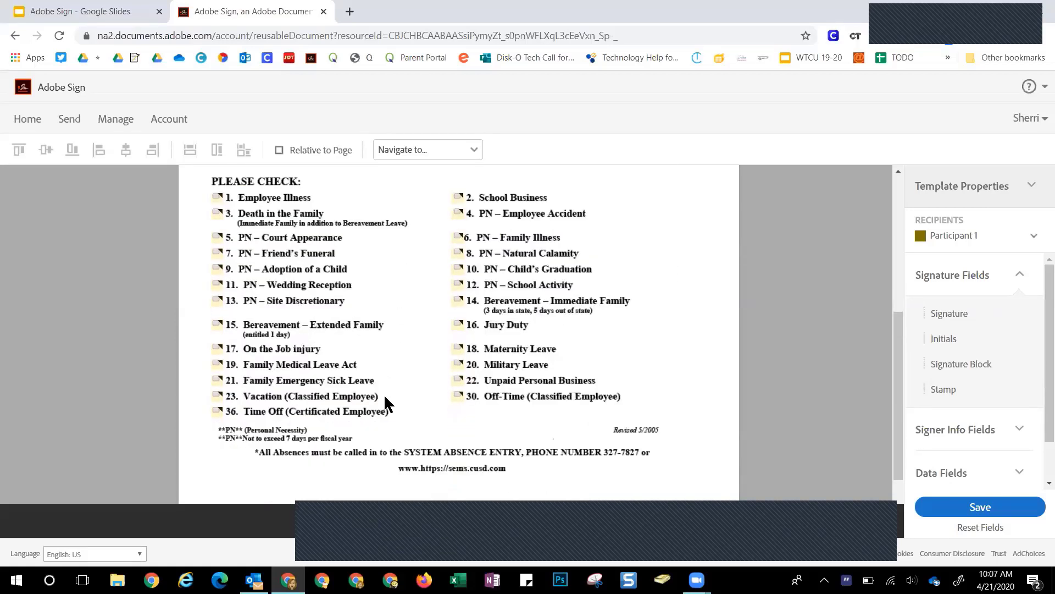
{"action": "scroll", "coordinate": [384, 398], "scroll_direction": "up", "scroll_amount": 5}
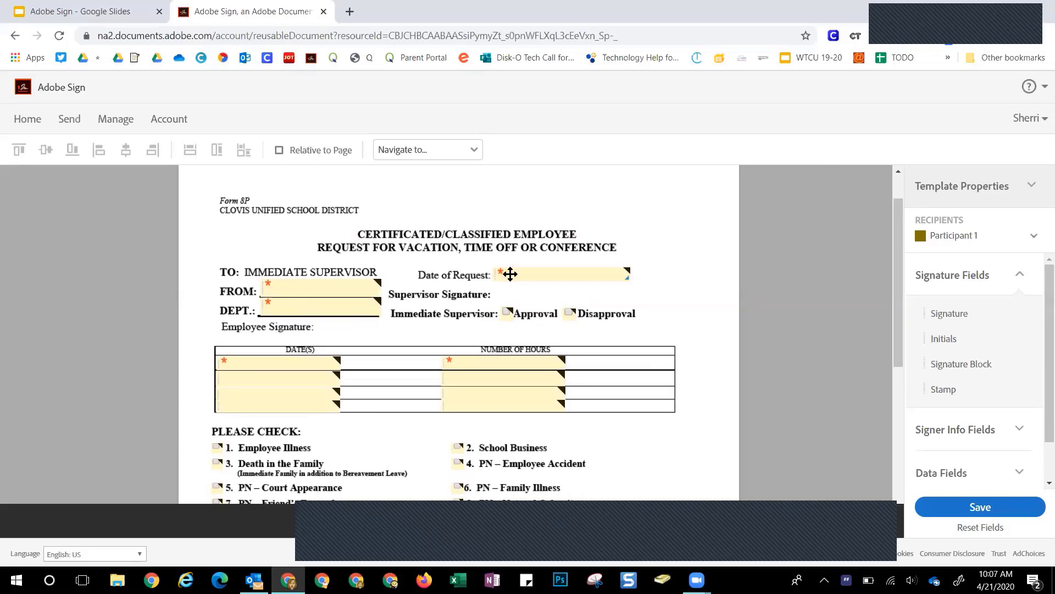
{"action": "double_click", "coordinate": [330, 288]}
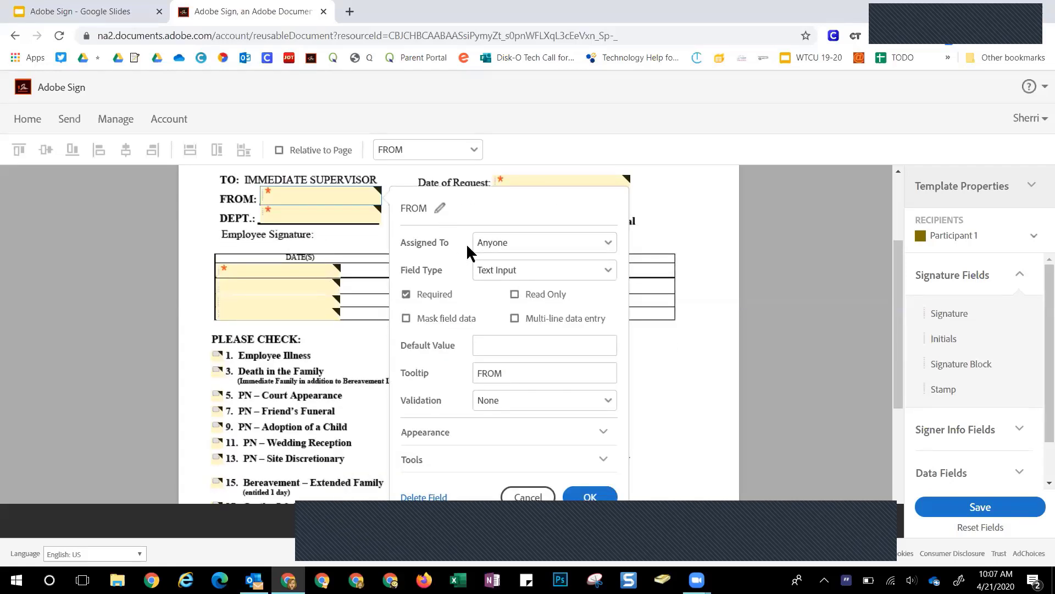
{"action": "left_click", "coordinate": [503, 242]}
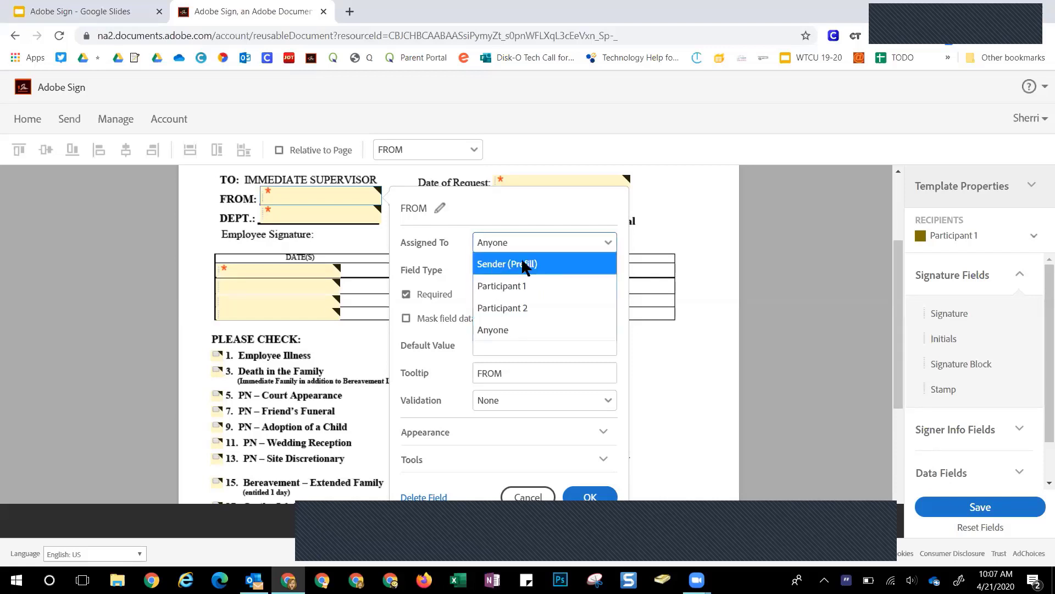
{"action": "left_click", "coordinate": [487, 287]}
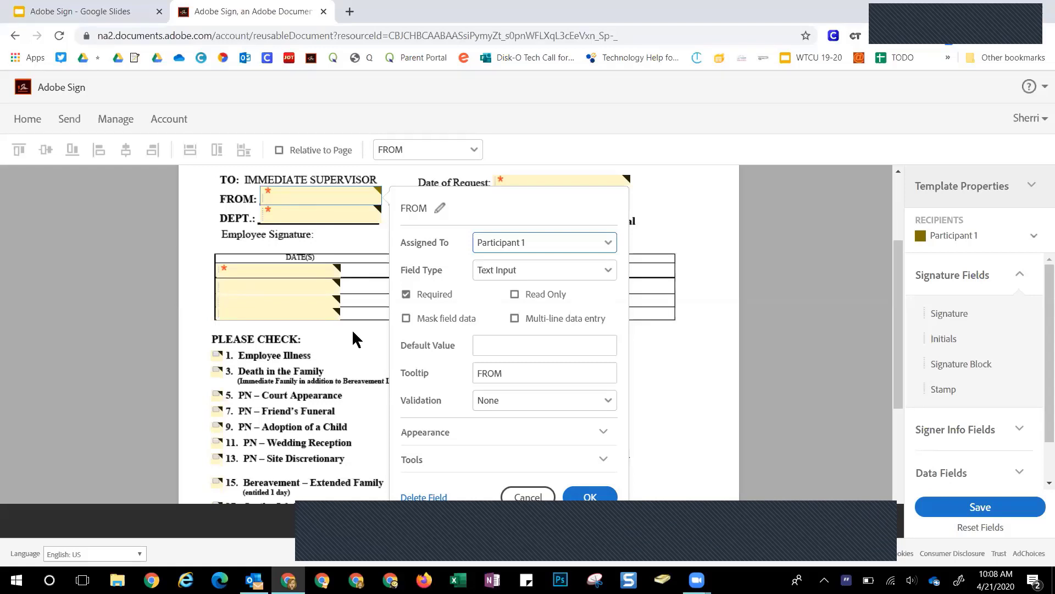
{"action": "left_click", "coordinate": [528, 497]}
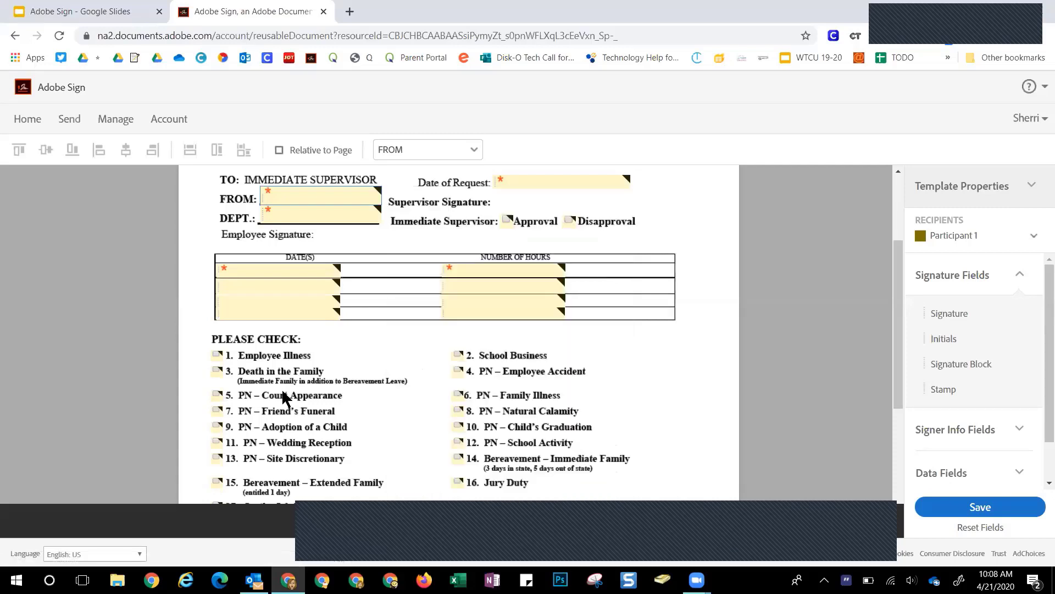
Select the Employee Illness checkbox field
{"action": "left_click", "coordinate": [215, 355]}
{"action": "scroll", "coordinate": [588, 454], "scroll_direction": "down", "scroll_amount": 3}
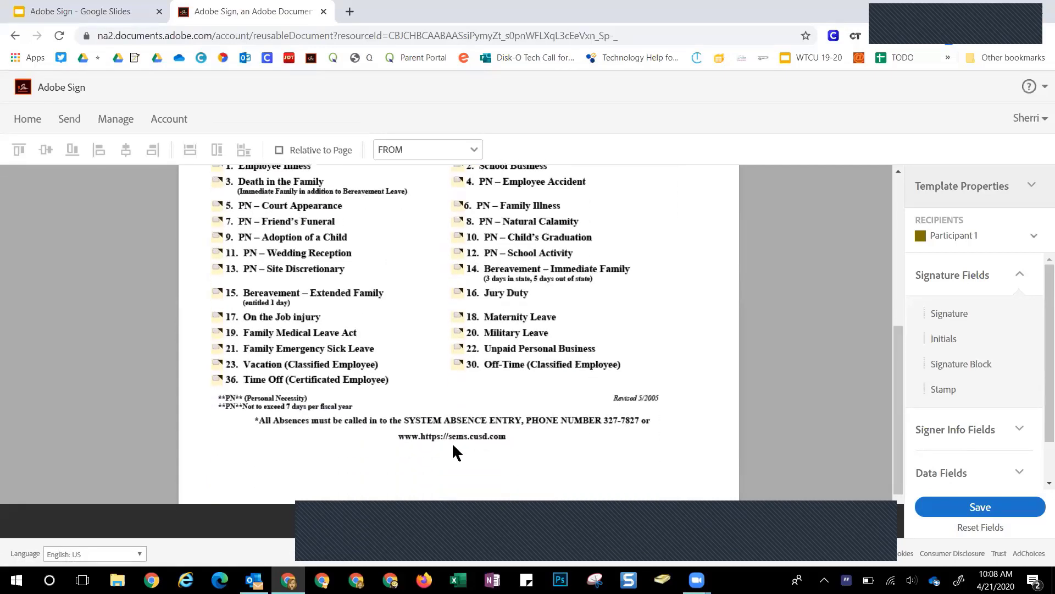
{"action": "scroll", "coordinate": [453, 452], "scroll_direction": "up", "scroll_amount": 1}
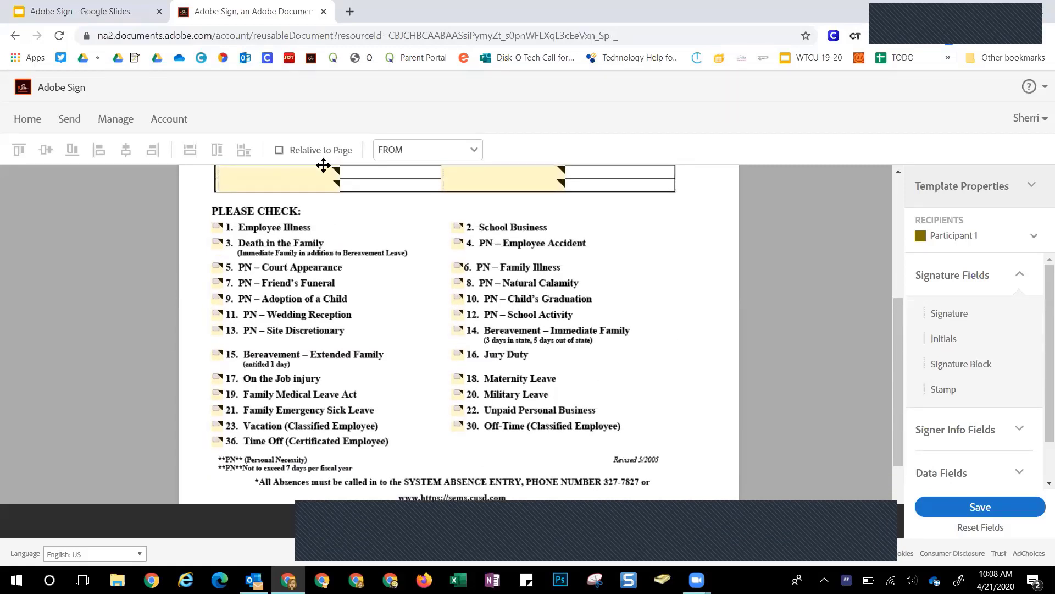
Make the Employee Illness checkbox field required
{"action": "double_click", "coordinate": [212, 225]}
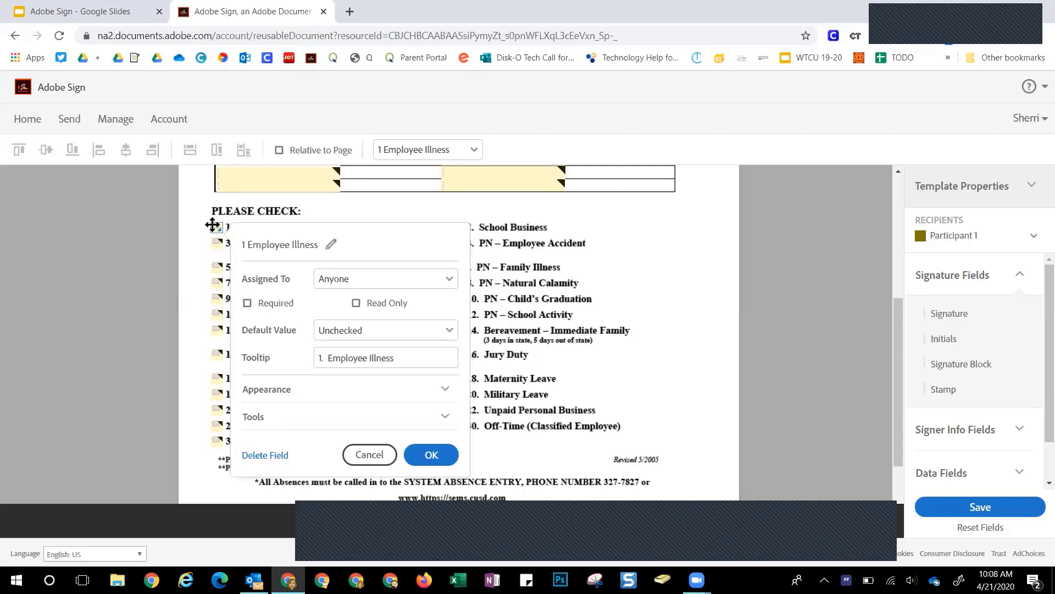
{"action": "left_click", "coordinate": [247, 304]}
{"action": "left_click", "coordinate": [381, 455]}
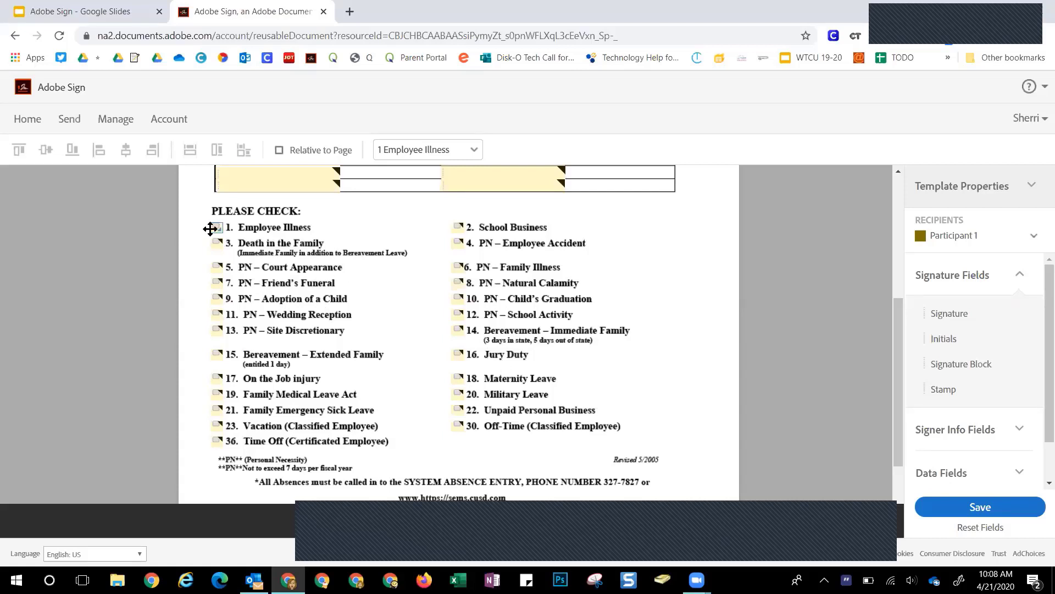
Delete the individual checkbox fields in the PLEASE CHECK list and expand Data Fields
{"action": "key", "text": "Tab"}
{"action": "key", "text": "Tab"}
{"action": "key", "text": "Tab"}
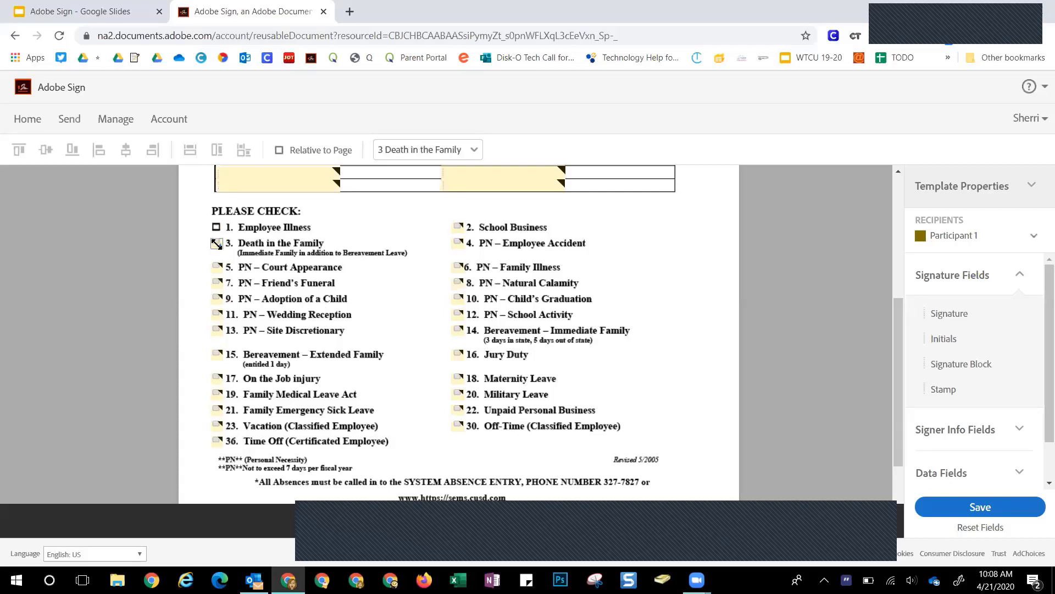
{"action": "key", "text": "Tab"}
{"action": "key", "text": "Tab"}
{"action": "key", "text": "Tab"}
{"action": "key", "text": "Tab"}
{"action": "key", "text": "Tab"}
{"action": "key", "text": "Tab"}
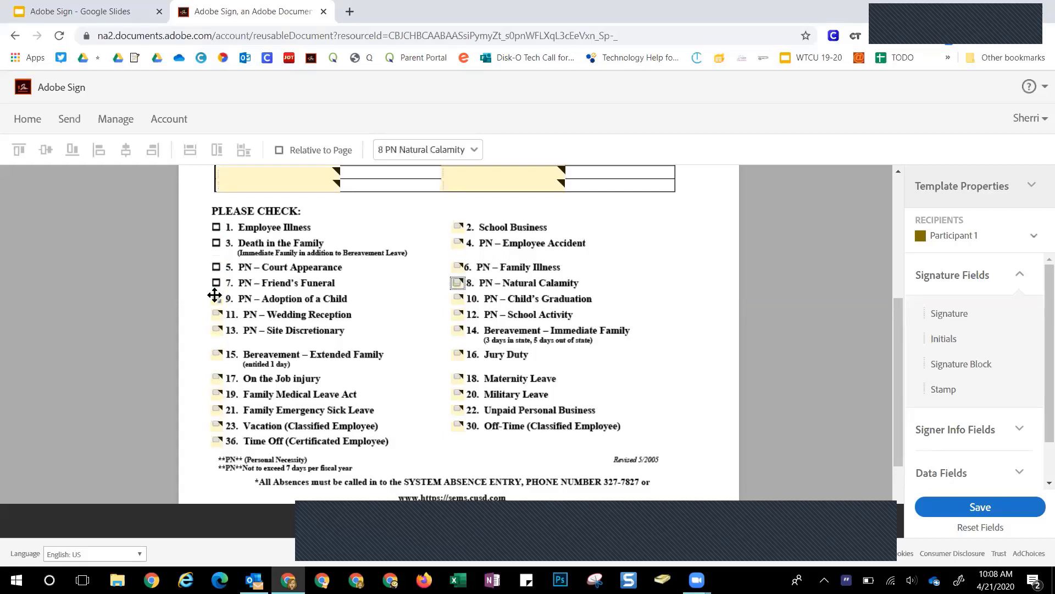
{"action": "key", "text": "Tab"}
{"action": "key", "text": "Tab"}
{"action": "key", "text": "Tab"}
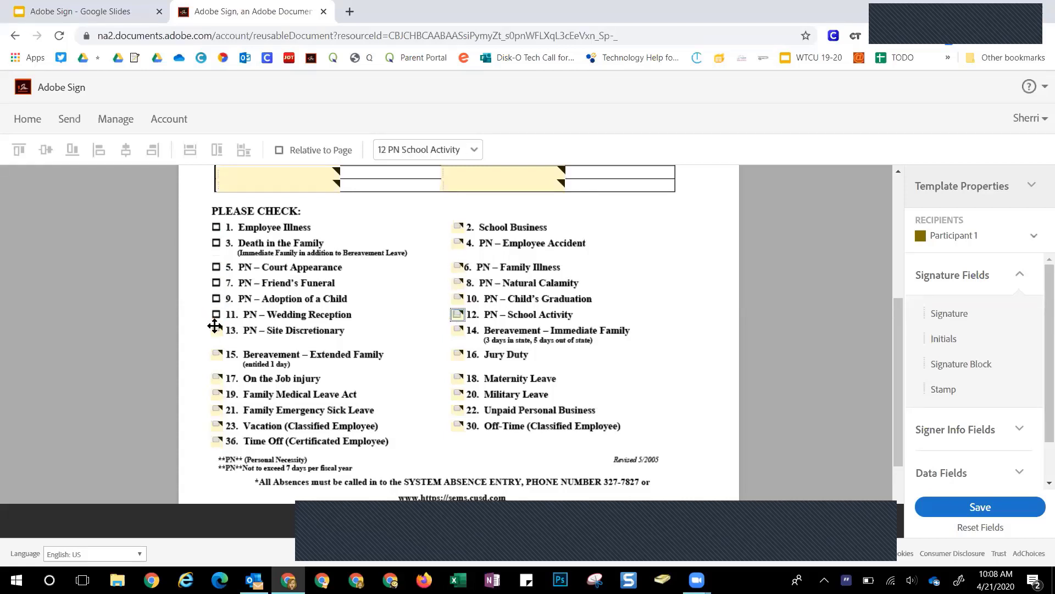
{"action": "key", "text": "Tab"}
{"action": "key", "text": "Tab"}
{"action": "key", "text": "Tab"}
{"action": "key", "text": "Tab"}
{"action": "key", "text": "Tab"}
{"action": "key", "text": "Tab"}
{"action": "key", "text": "Tab"}
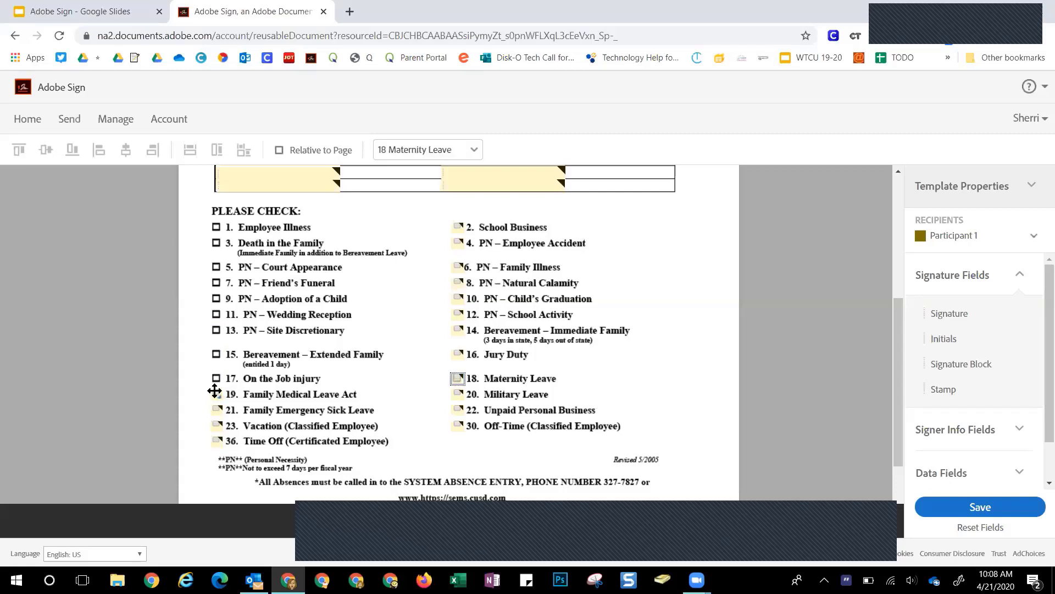
{"action": "key", "text": "Tab"}
{"action": "key", "text": "Tab"}
{"action": "key", "text": "Tab"}
{"action": "key", "text": "Tab"}
{"action": "key", "text": "Tab"}
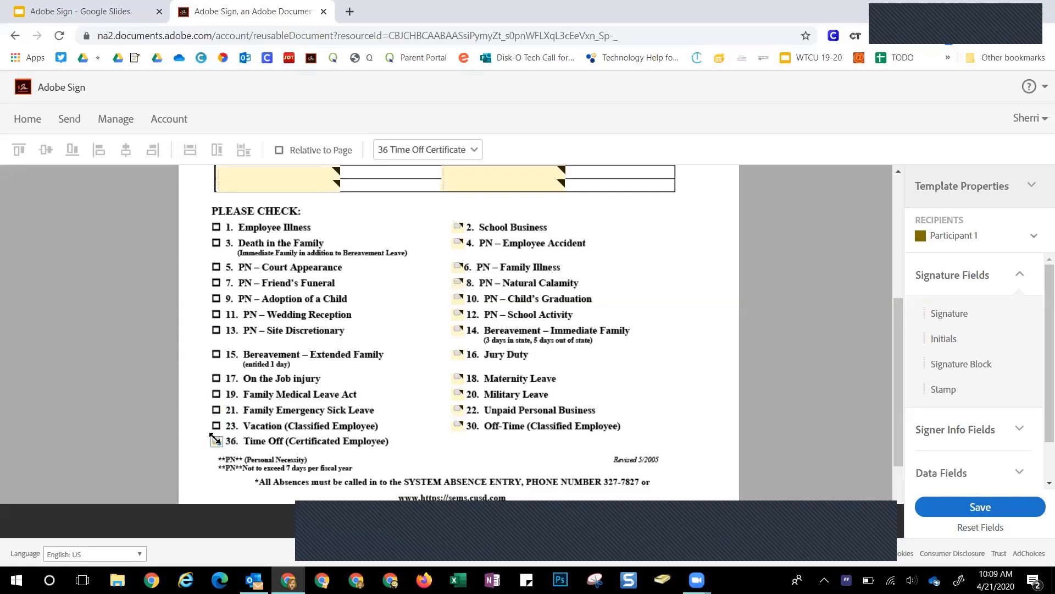
{"action": "key", "text": "Tab"}
{"action": "key", "text": "Delete"}
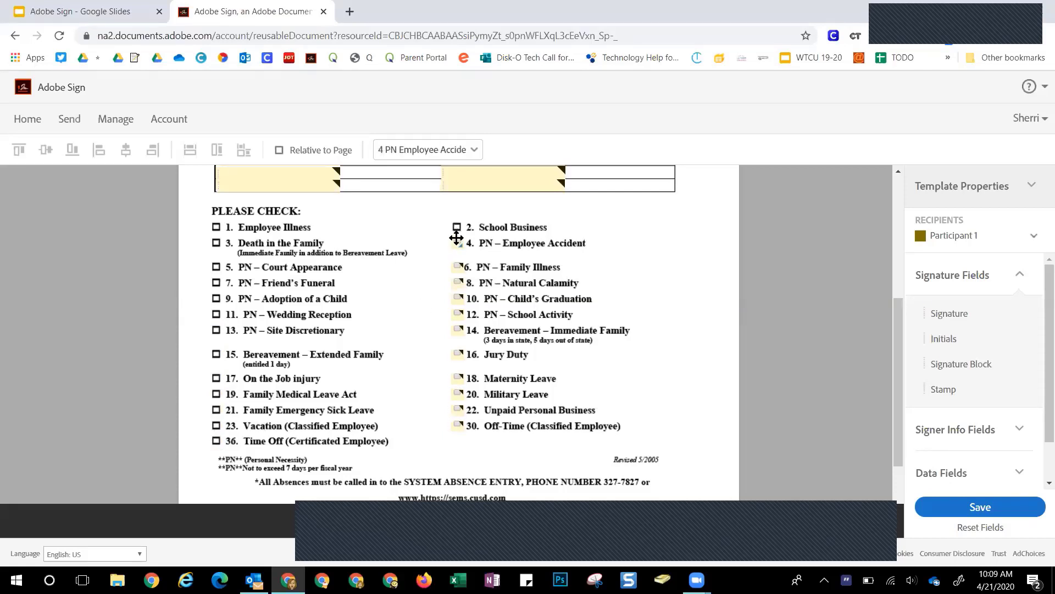
{"action": "key", "text": "Delete"}
{"action": "key", "text": "Delete"}
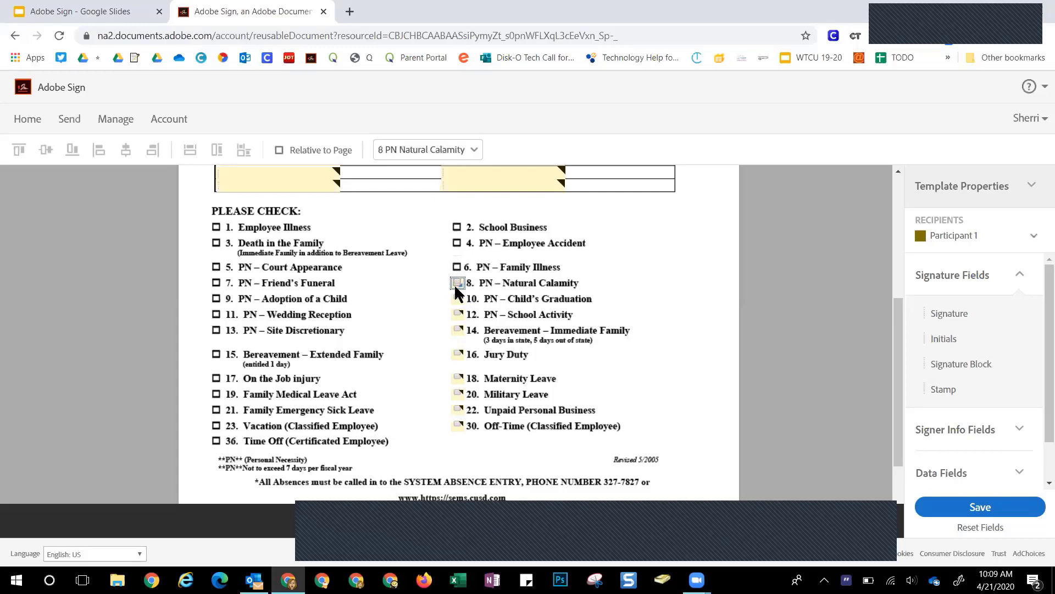
{"action": "key", "text": "Delete"}
{"action": "key", "text": "Delete"}
{"action": "key", "text": "Delete"}
{"action": "key", "text": "Delete"}
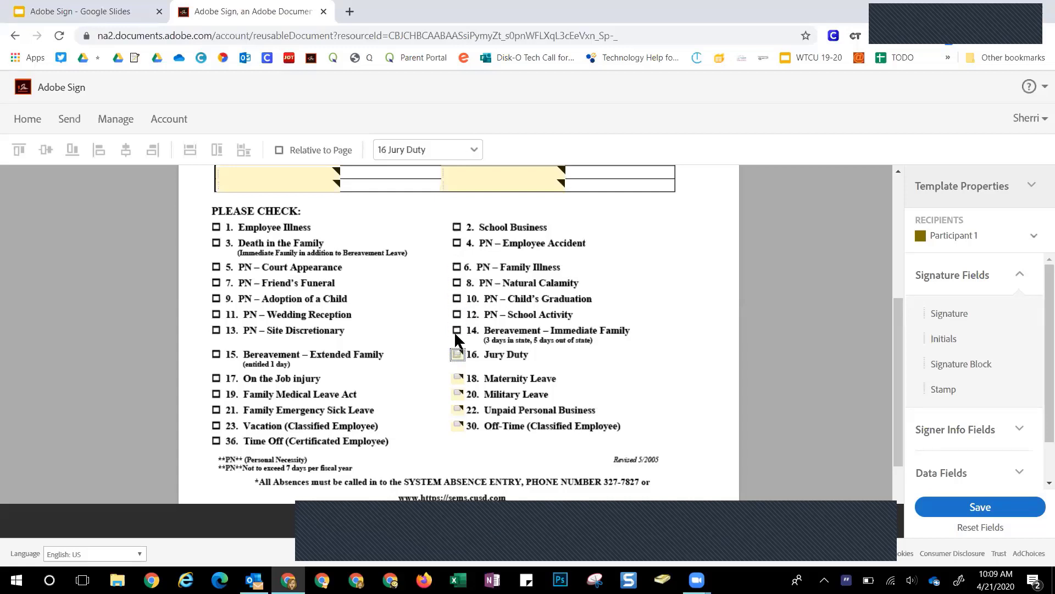
{"action": "key", "text": "Delete"}
{"action": "key", "text": "Delete"}
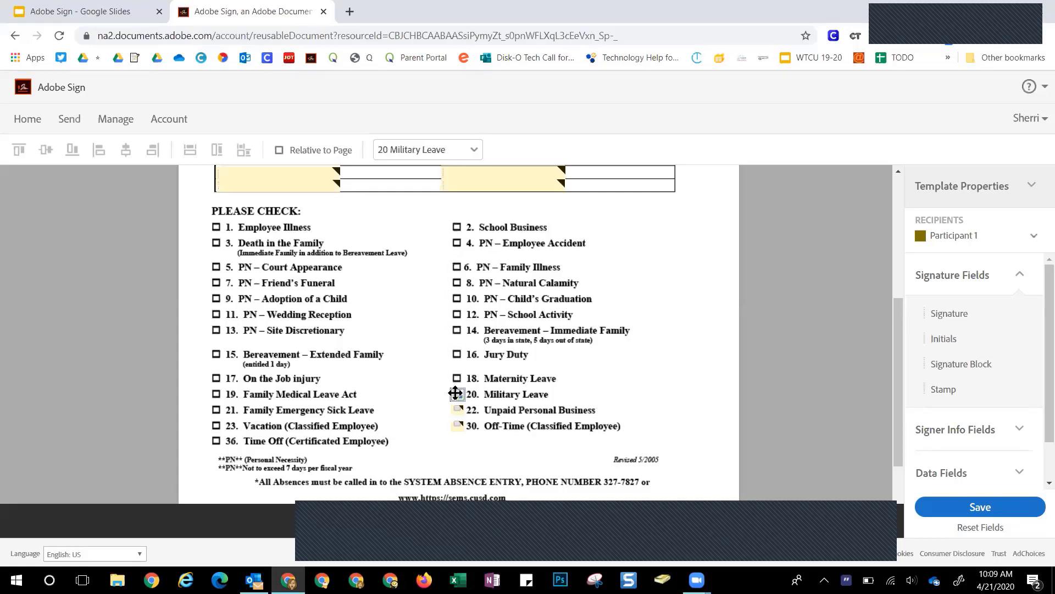
{"action": "key", "text": "Delete"}
{"action": "key", "text": "Delete"}
{"action": "key", "text": "Delete"}
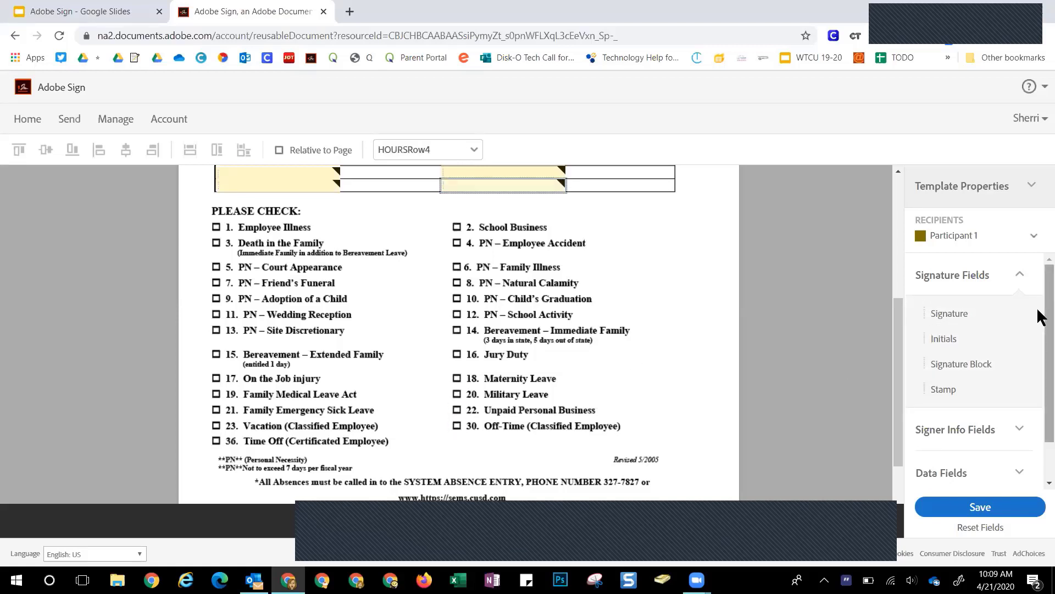
{"action": "scroll", "coordinate": [1036, 308], "scroll_direction": "down", "scroll_amount": 1}
{"action": "left_click", "coordinate": [980, 425]}
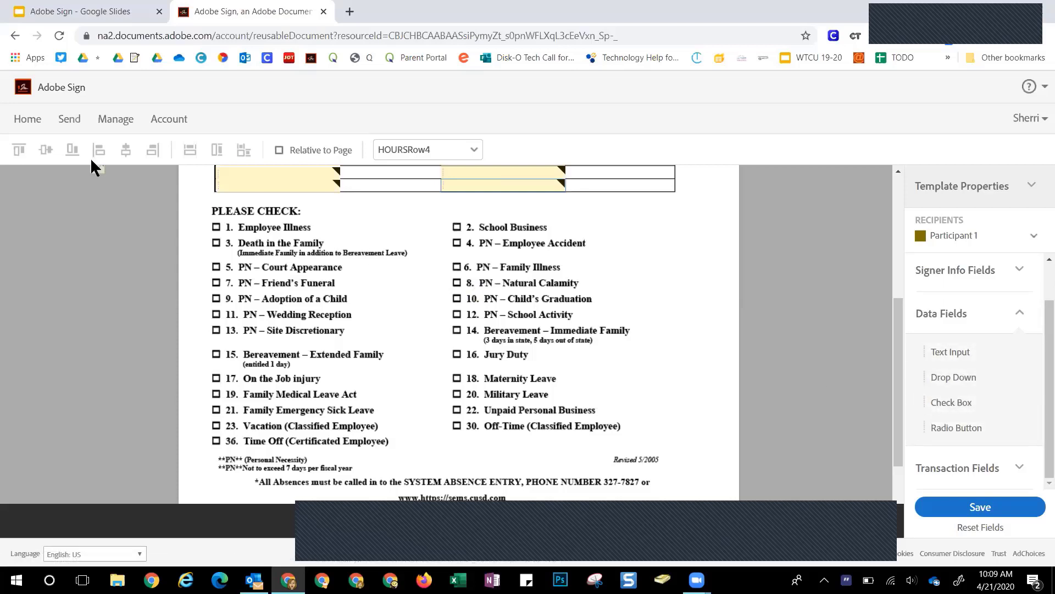
Place a 16-option radio group on the Employee Illness box
{"action": "left_click_drag", "start_coordinate": [94, 166], "coordinate": [209, 222]}
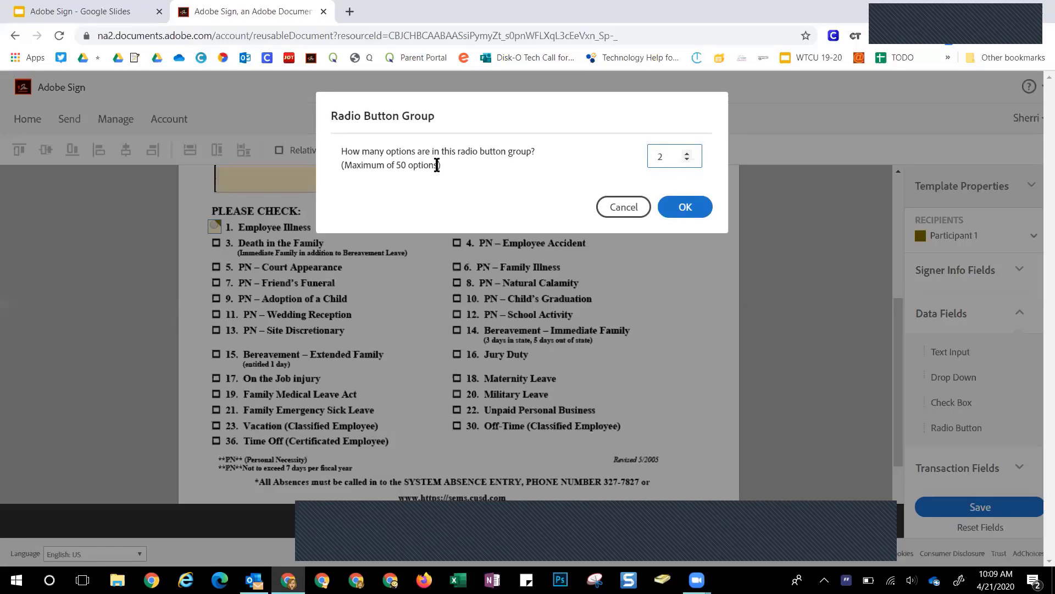
{"action": "left_click", "coordinate": [688, 152]}
{"action": "left_click", "coordinate": [687, 152]}
{"action": "left_click", "coordinate": [687, 152]}
{"action": "left_click", "coordinate": [687, 153]}
{"action": "left_click", "coordinate": [687, 152]}
{"action": "left_click", "coordinate": [664, 208]}
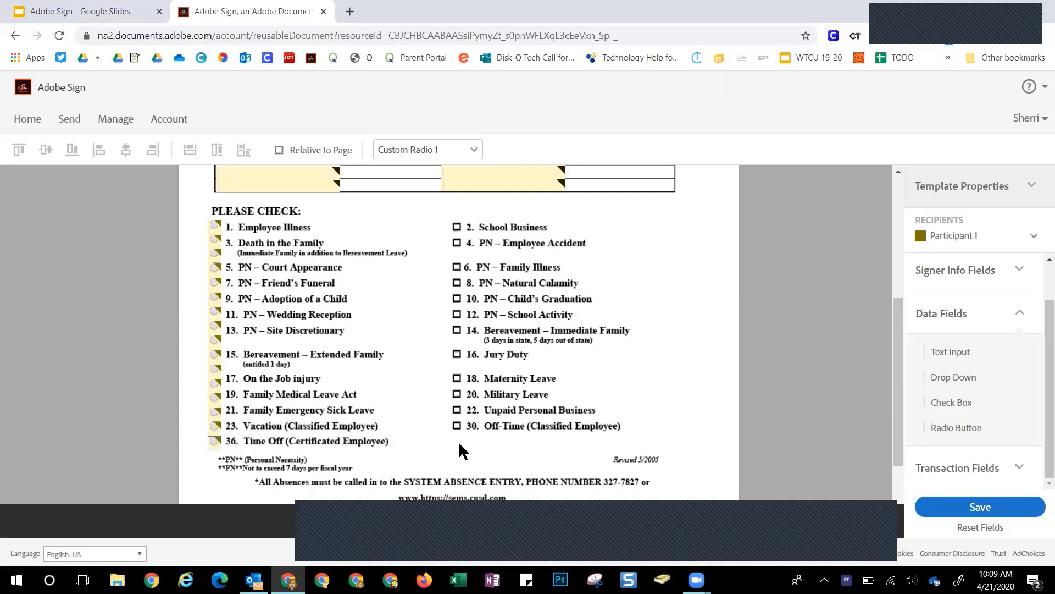
Add one more option to the radio group from its Tools settings
{"action": "double_click", "coordinate": [215, 224]}
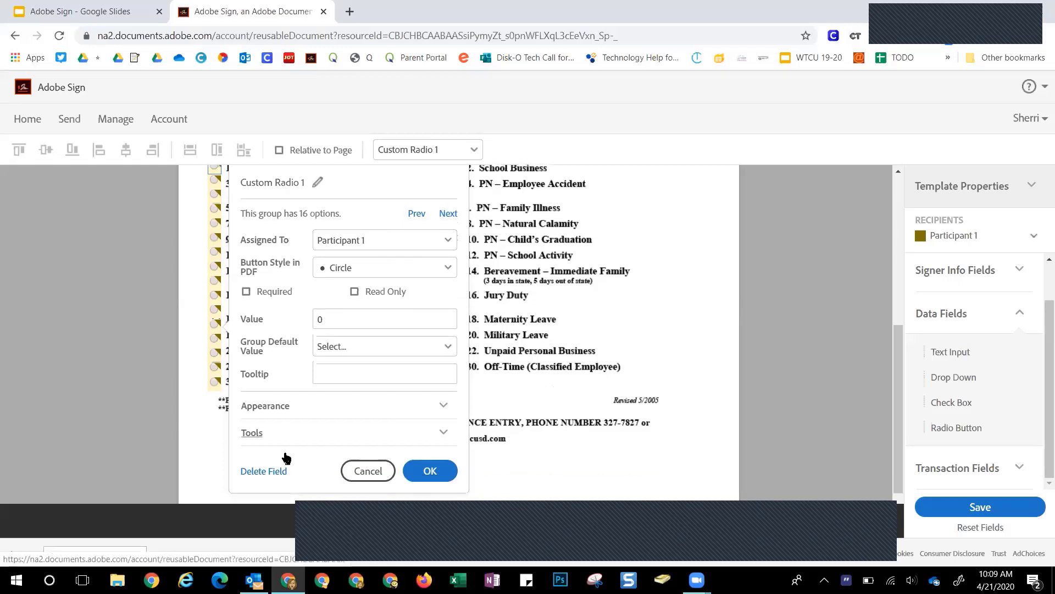
{"action": "scroll", "coordinate": [284, 458], "scroll_direction": "down", "scroll_amount": 2}
{"action": "scroll", "coordinate": [284, 456], "scroll_direction": "up", "scroll_amount": 1}
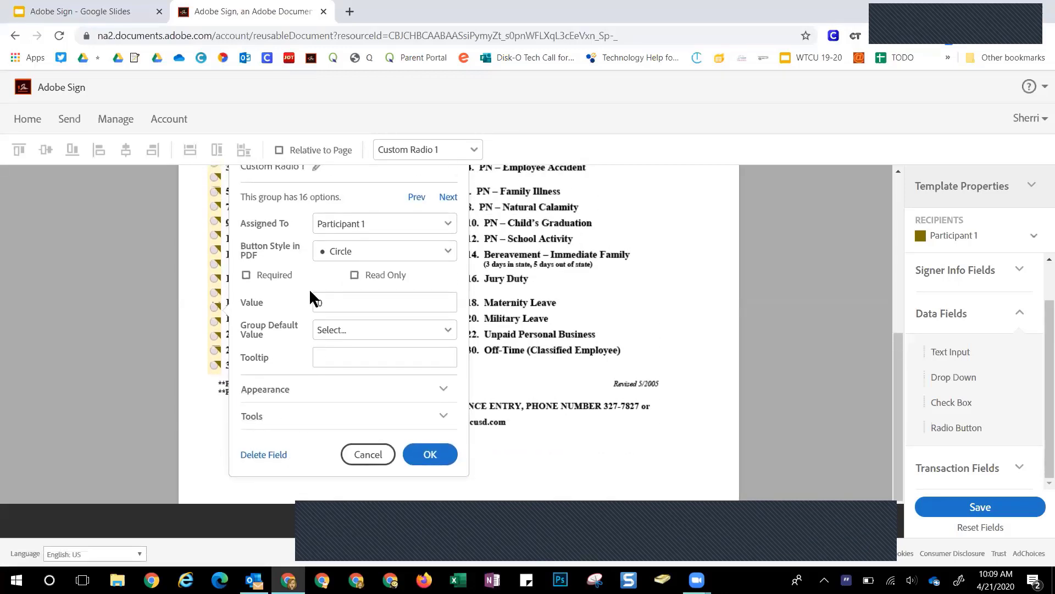
{"action": "scroll", "coordinate": [270, 419], "scroll_direction": "up", "scroll_amount": 2}
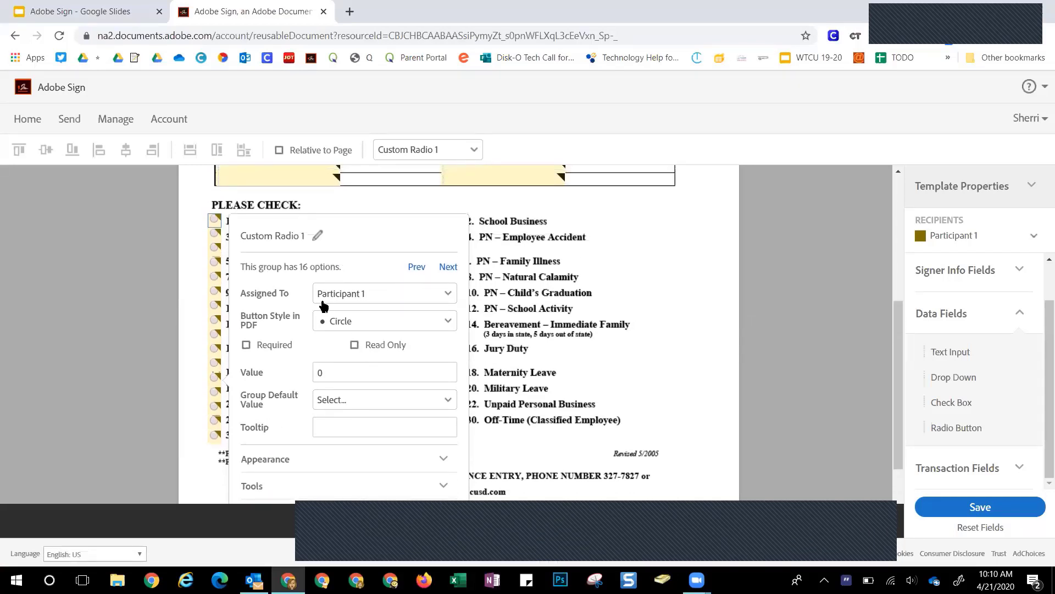
{"action": "scroll", "coordinate": [501, 433], "scroll_direction": "down", "scroll_amount": 1}
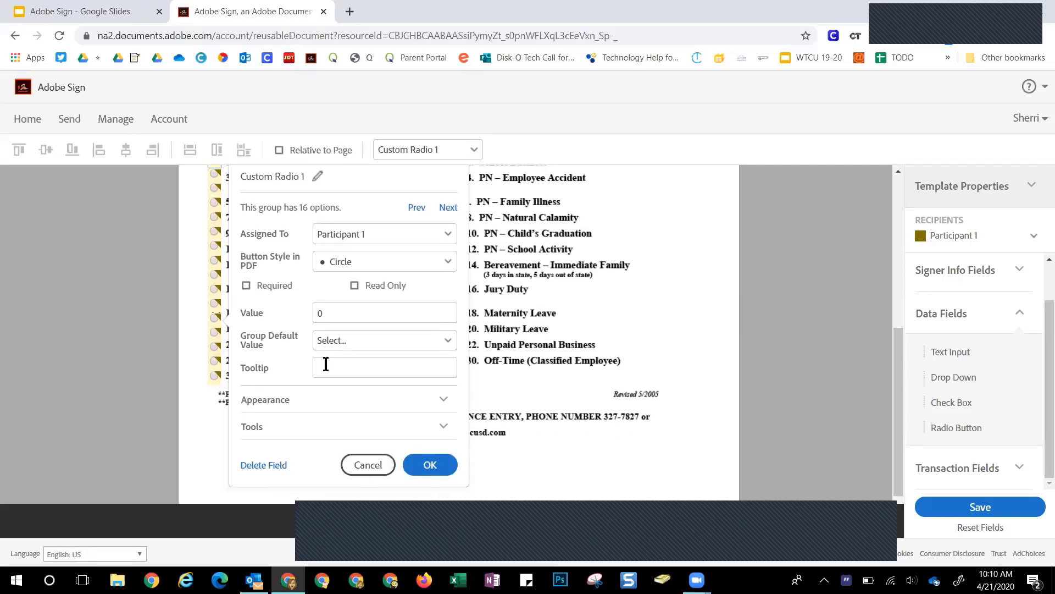
{"action": "left_click", "coordinate": [304, 402]}
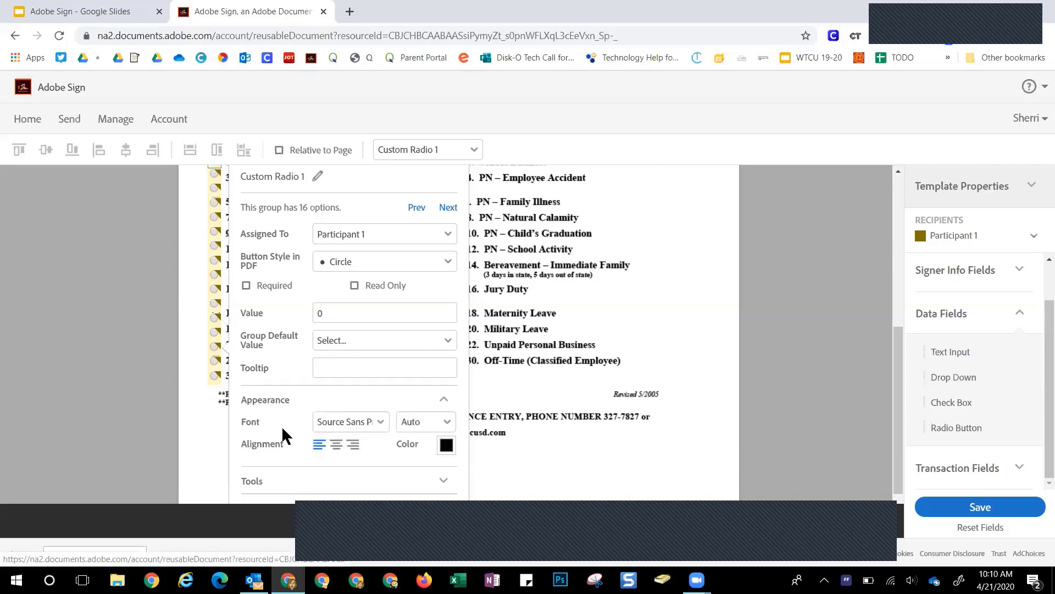
{"action": "left_click", "coordinate": [261, 479]}
{"action": "scroll", "coordinate": [285, 451], "scroll_direction": "down", "scroll_amount": 1}
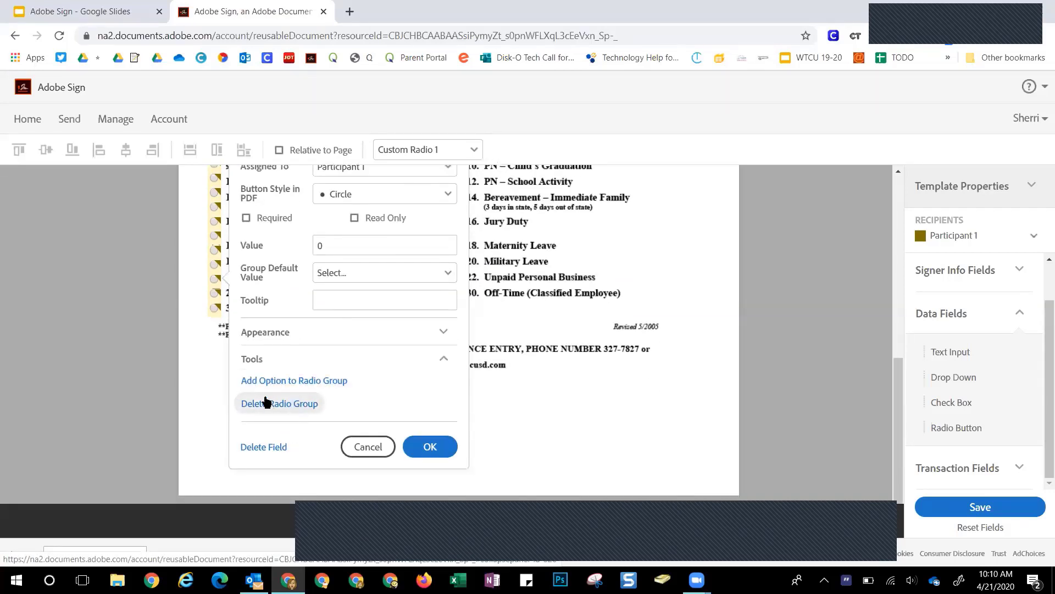
{"action": "left_click", "coordinate": [312, 383]}
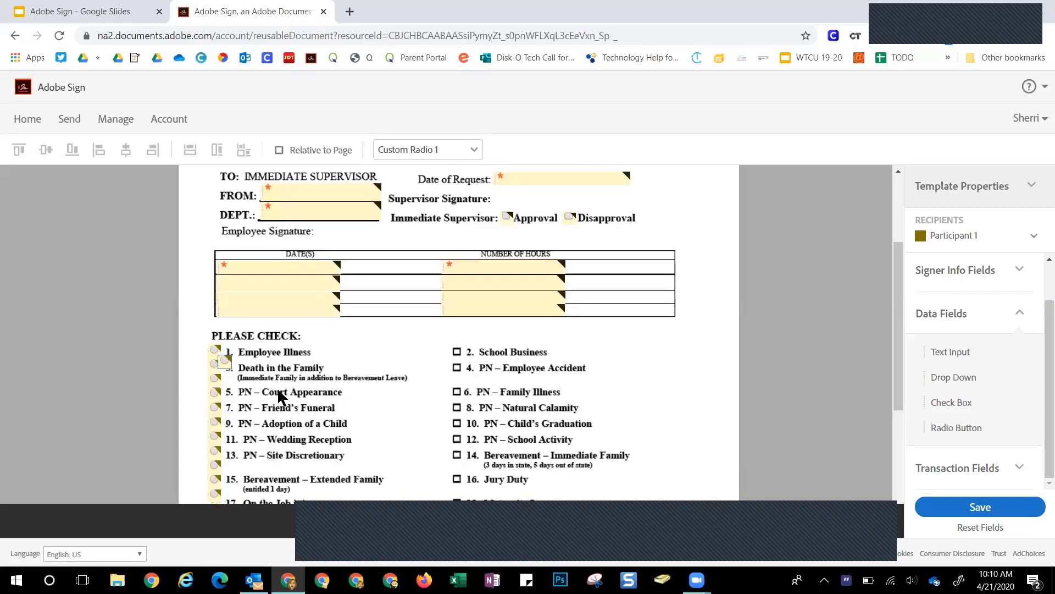
Move the new option beside 2. School Business, rename the group 'Reason for Absence' and make it required
{"action": "left_click_drag", "start_coordinate": [223, 360], "coordinate": [457, 354]}
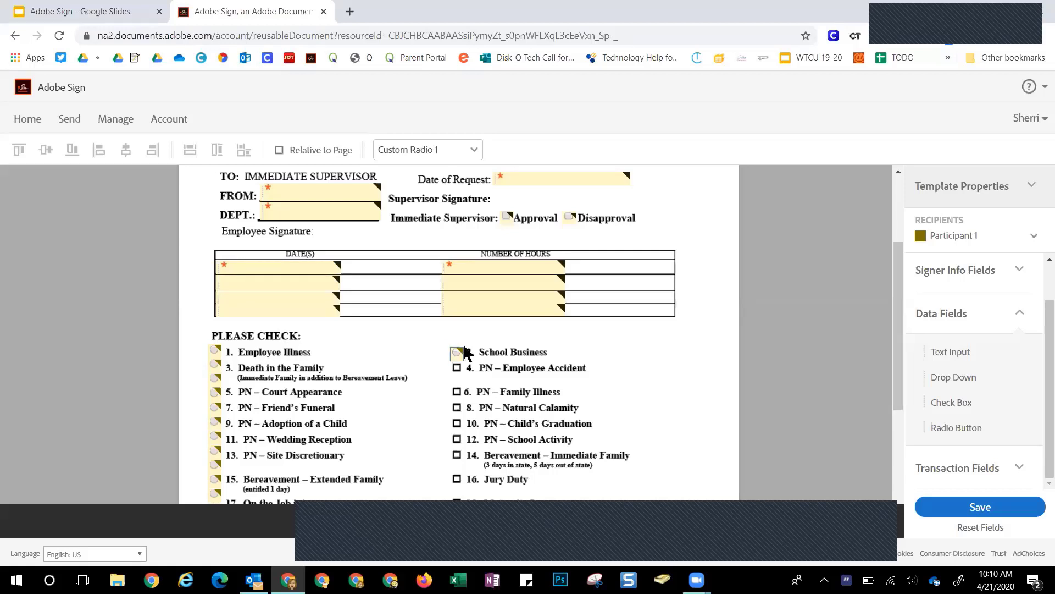
{"action": "double_click", "coordinate": [454, 356]}
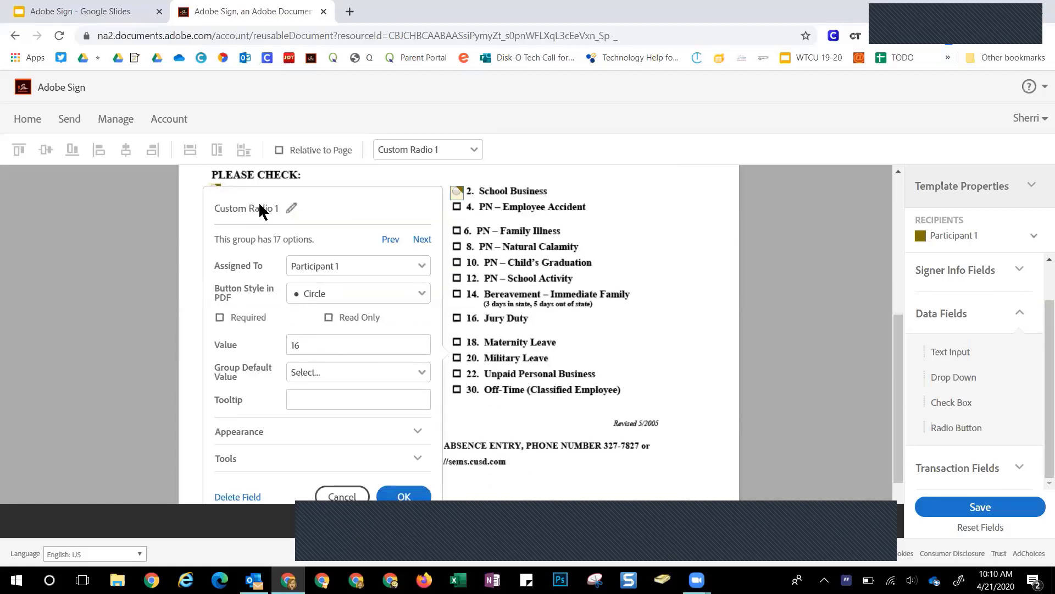
{"action": "left_click", "coordinate": [291, 209]}
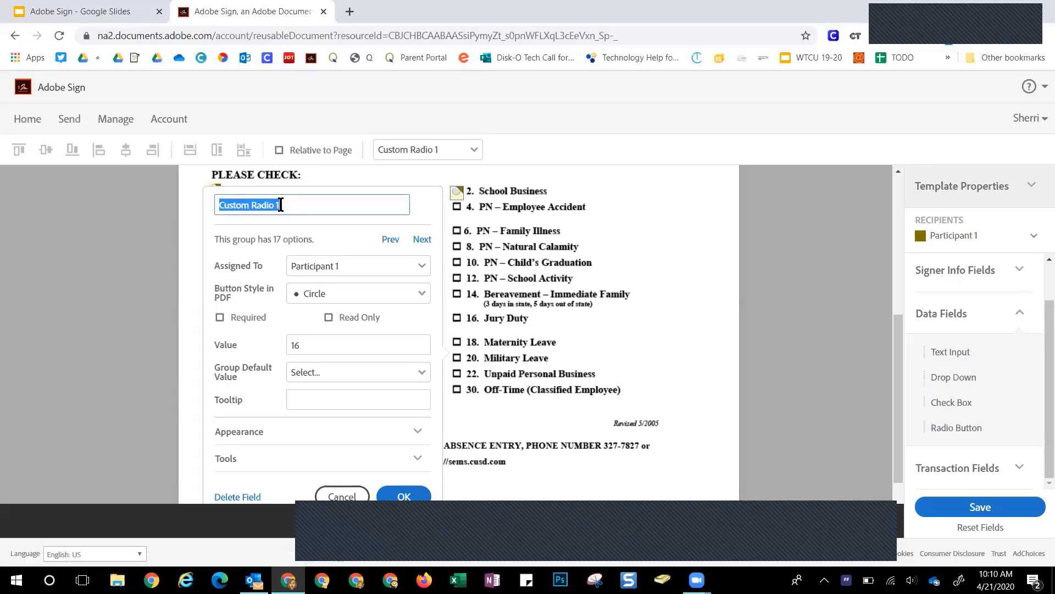
{"action": "type", "text": "Reason for Absence"}
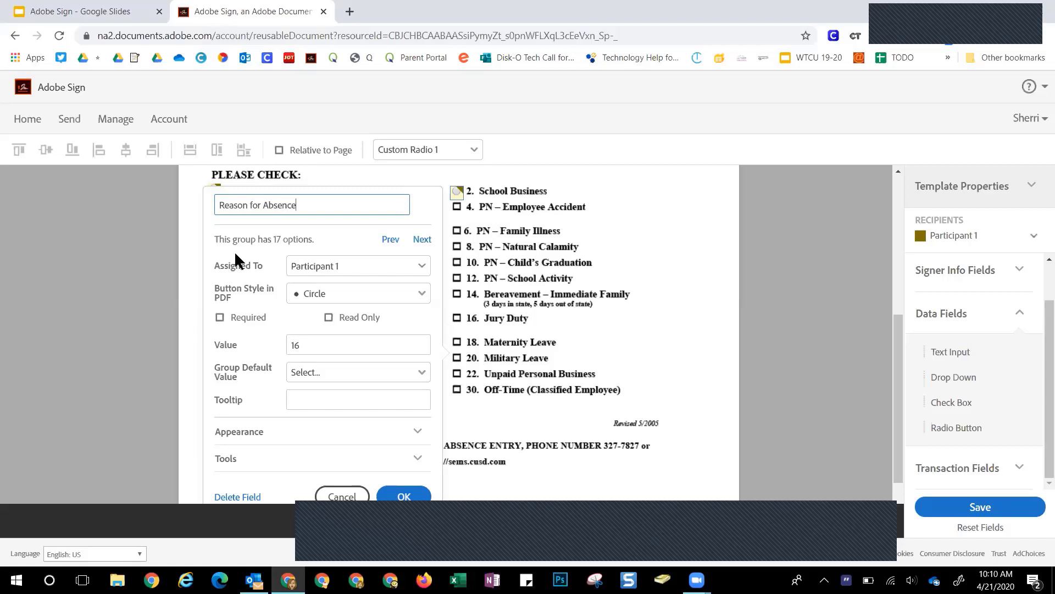
{"action": "left_click", "coordinate": [221, 318]}
{"action": "left_click", "coordinate": [403, 494]}
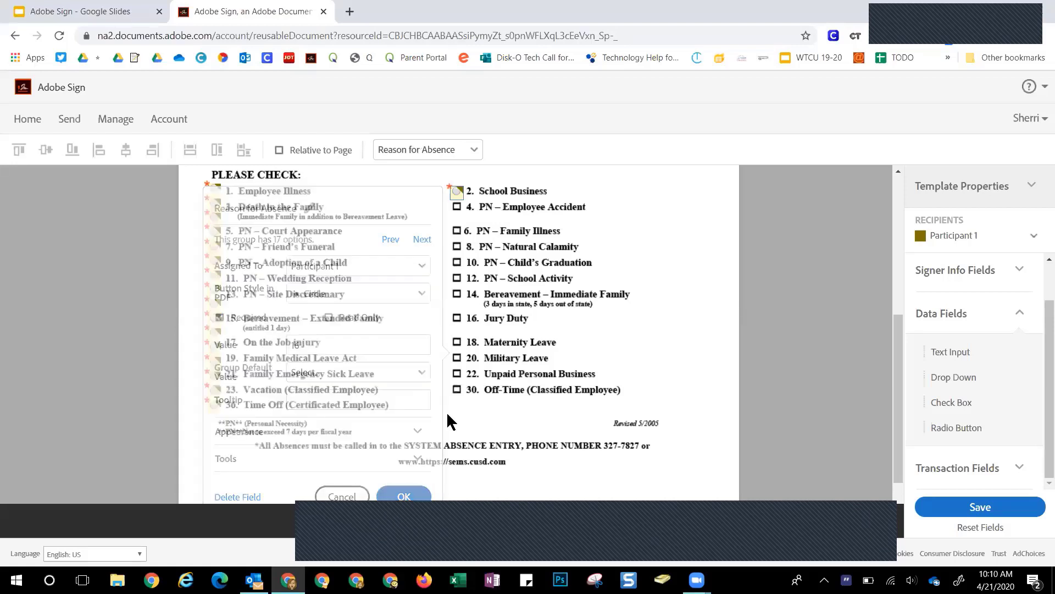
Change the School Business option's value from 16 to 'School Business'
{"action": "double_click", "coordinate": [456, 192]}
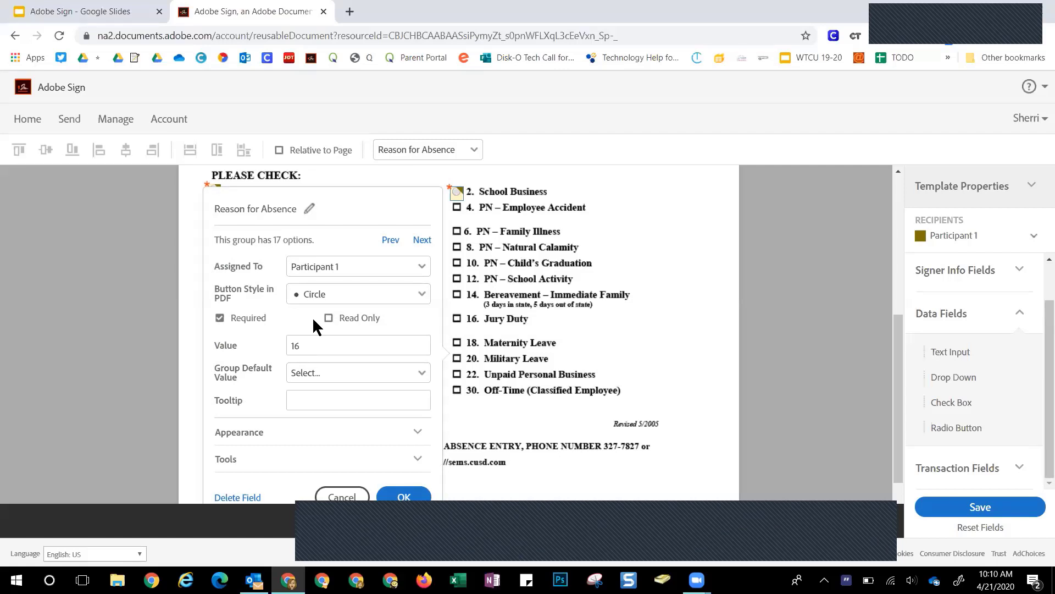
{"action": "left_click_drag", "start_coordinate": [307, 345], "coordinate": [287, 346]}
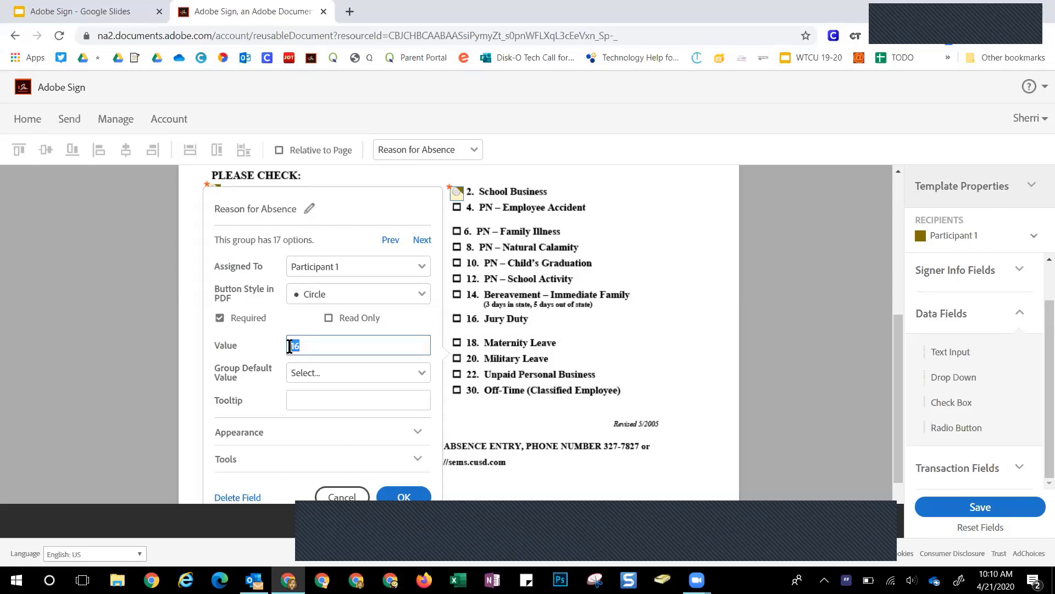
{"action": "type", "text": "School"}
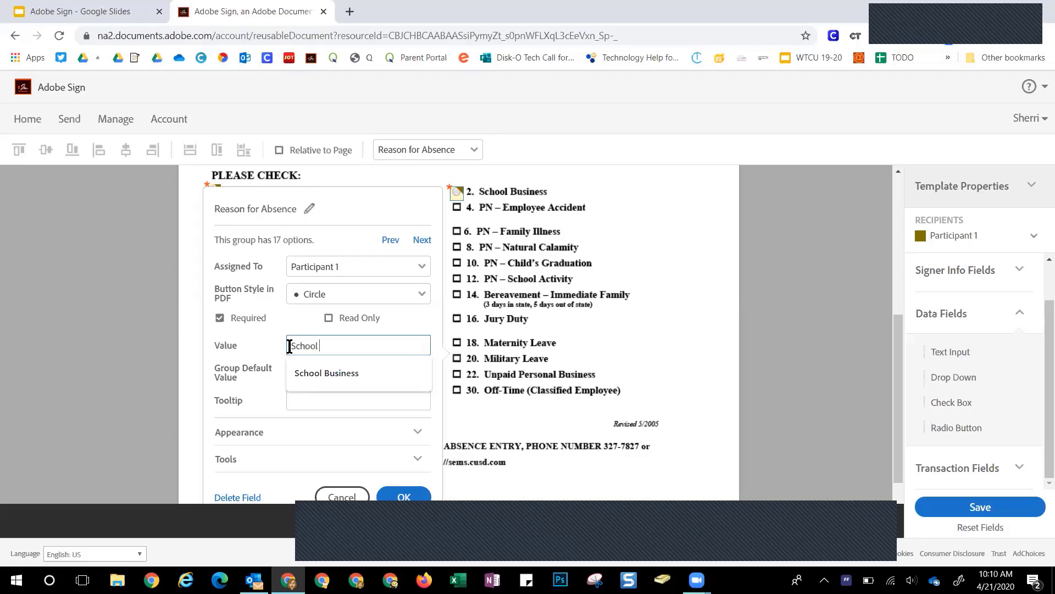
{"action": "type", "text": " Business"}
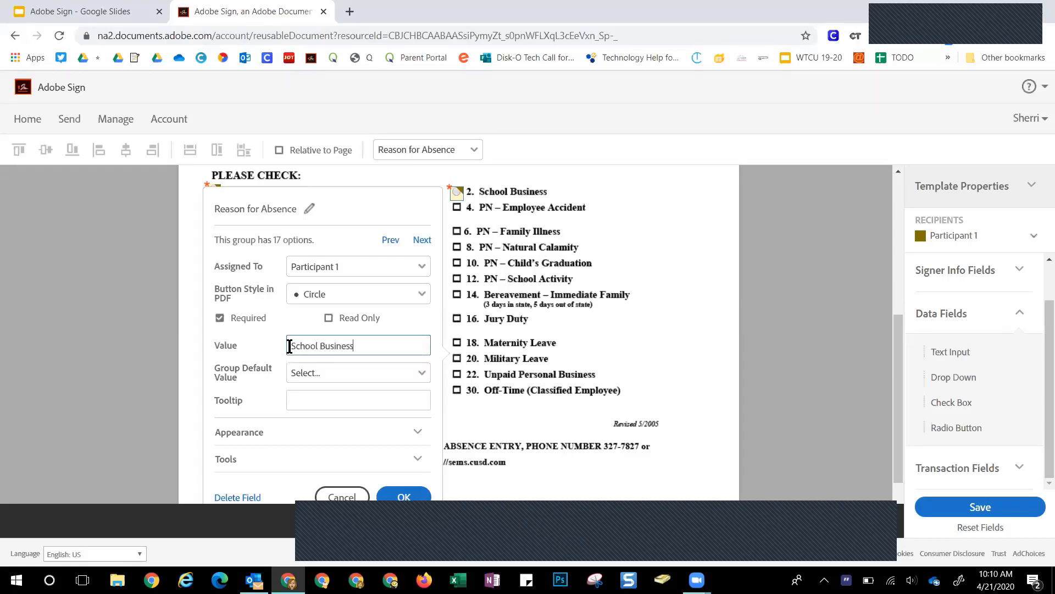
{"action": "left_click", "coordinate": [404, 497]}
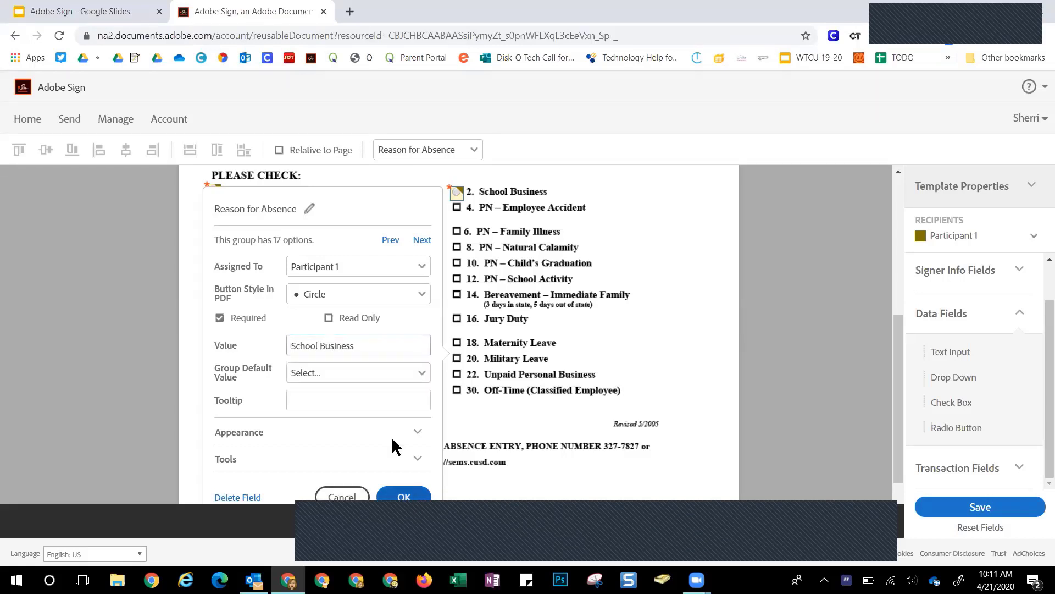
Set the first Reason for Absence option's value to 'Employee Illness'
{"action": "double_click", "coordinate": [215, 192]}
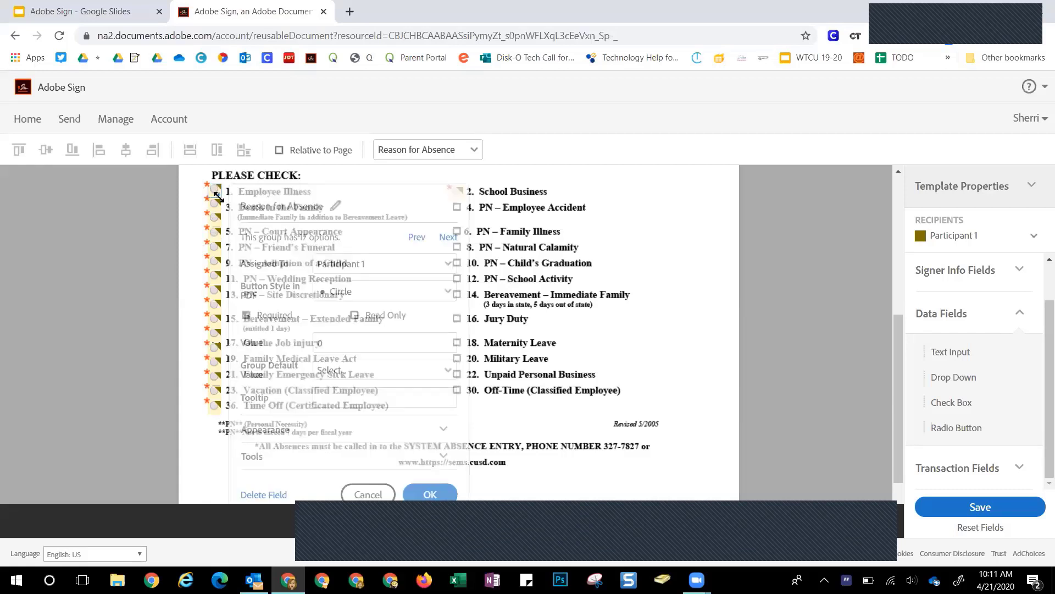
{"action": "double_click", "coordinate": [329, 346]}
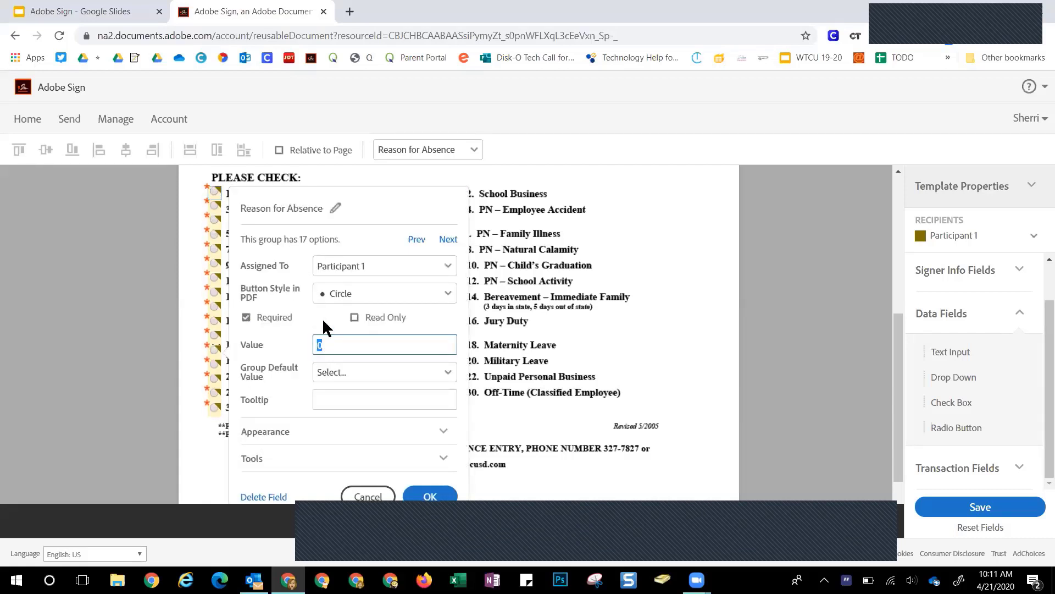
{"action": "type", "text": "Employee Illness"}
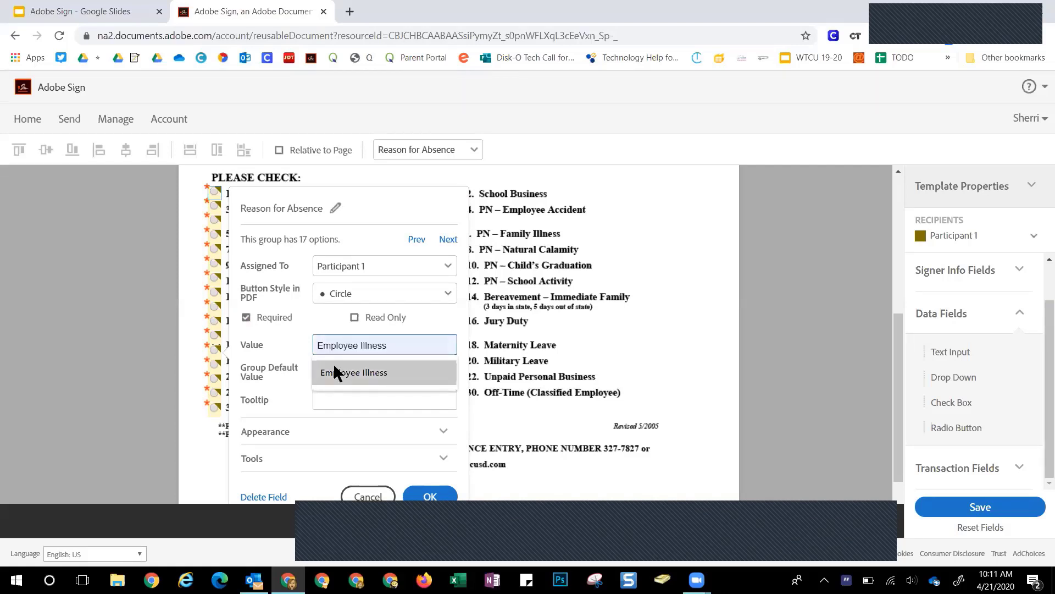
{"action": "left_click", "coordinate": [337, 371]}
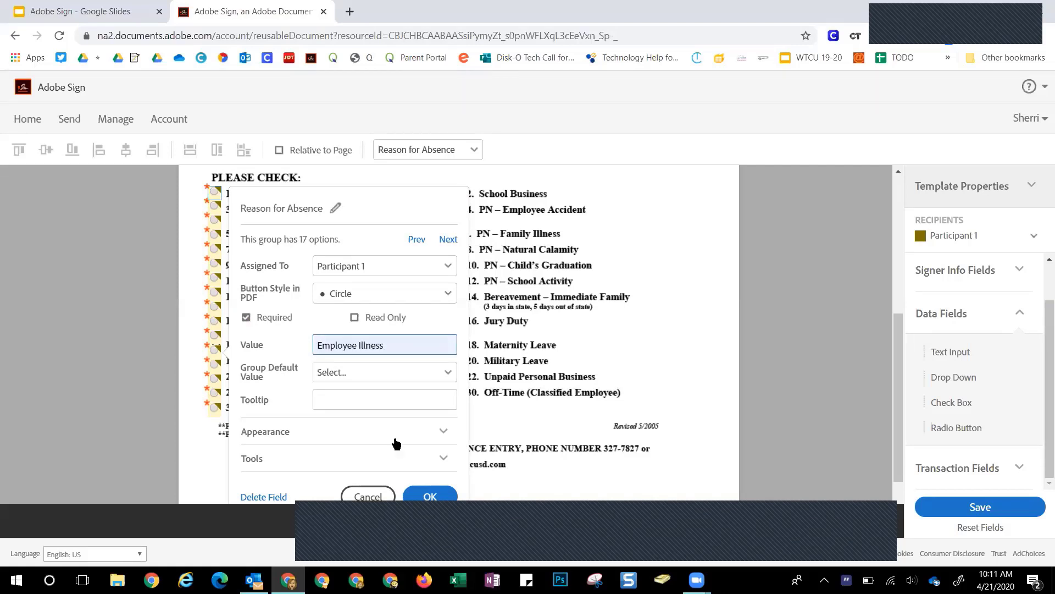
{"action": "left_click", "coordinate": [431, 496]}
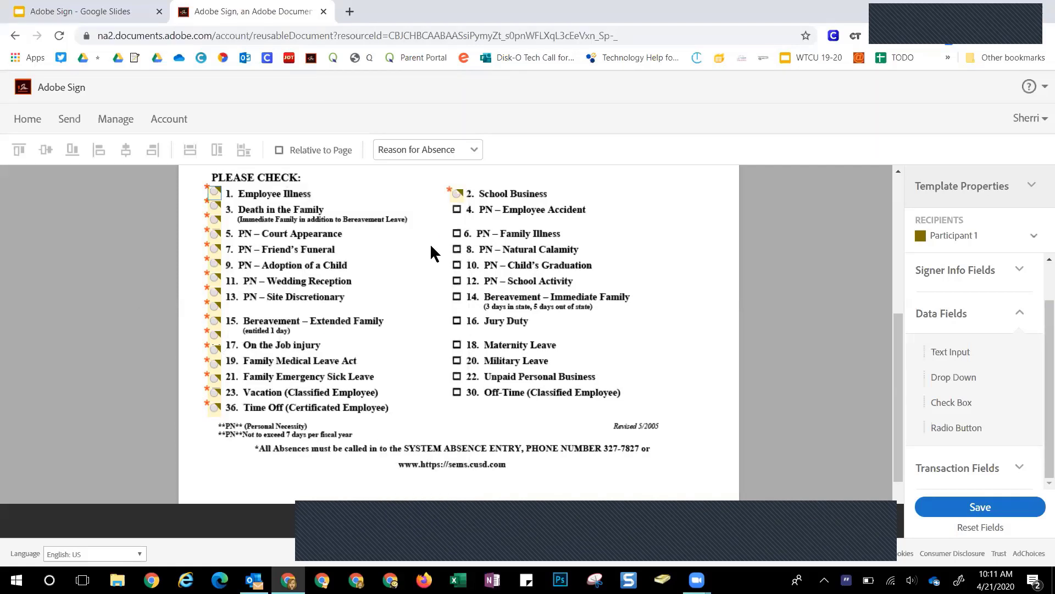
Add another radio option to the group and position it beside item 4
{"action": "double_click", "coordinate": [457, 194]}
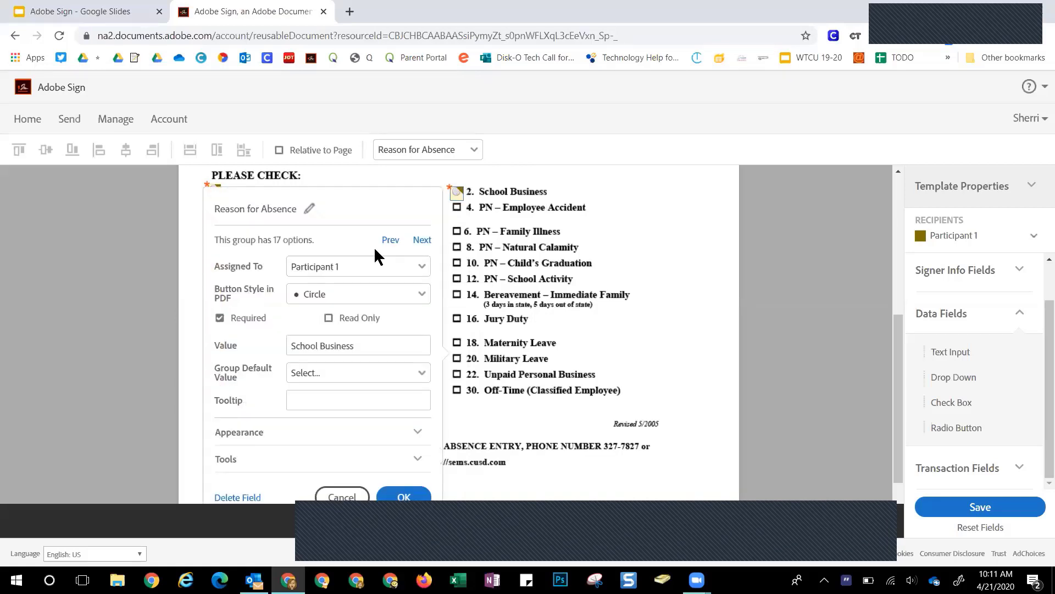
{"action": "scroll", "coordinate": [281, 448], "scroll_direction": "down", "scroll_amount": 1}
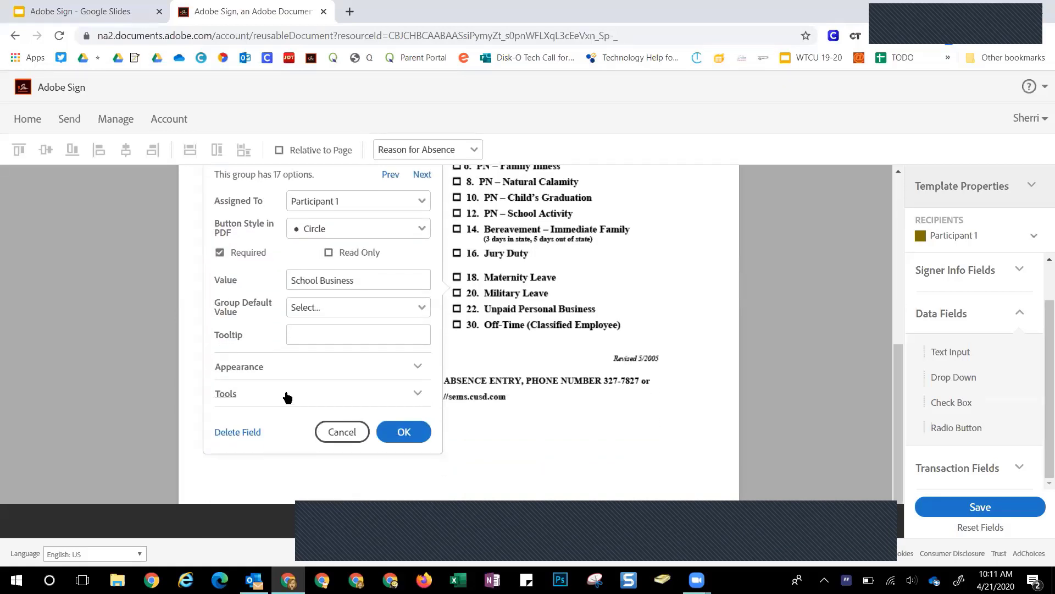
{"action": "left_click", "coordinate": [286, 393]}
{"action": "left_click", "coordinate": [259, 414]}
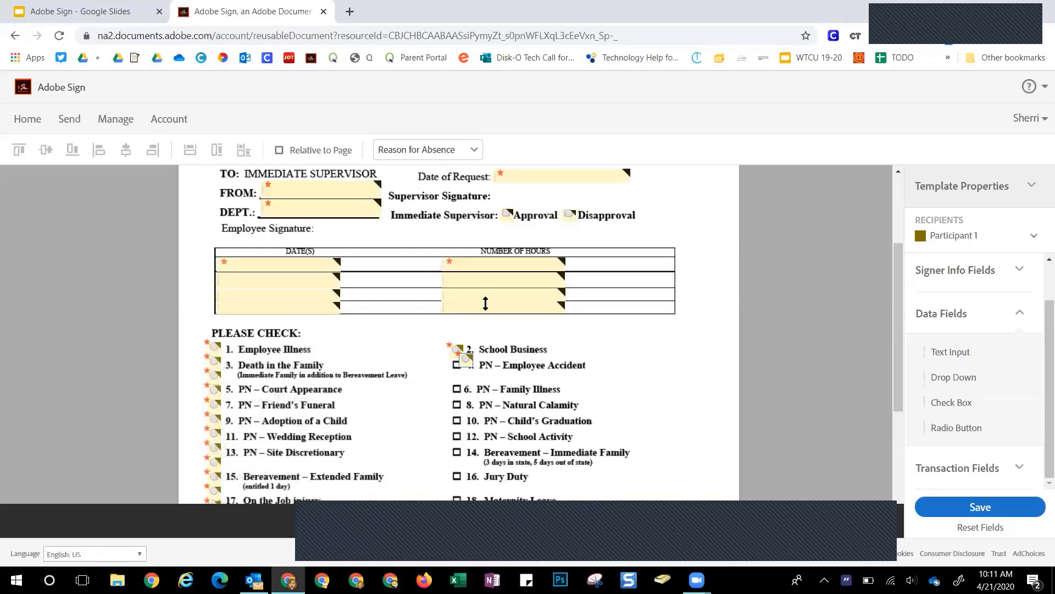
{"action": "left_click_drag", "start_coordinate": [472, 365], "coordinate": [474, 367]}
{"action": "left_click", "coordinate": [462, 361]}
{"action": "left_click_drag", "start_coordinate": [462, 362], "coordinate": [458, 365]}
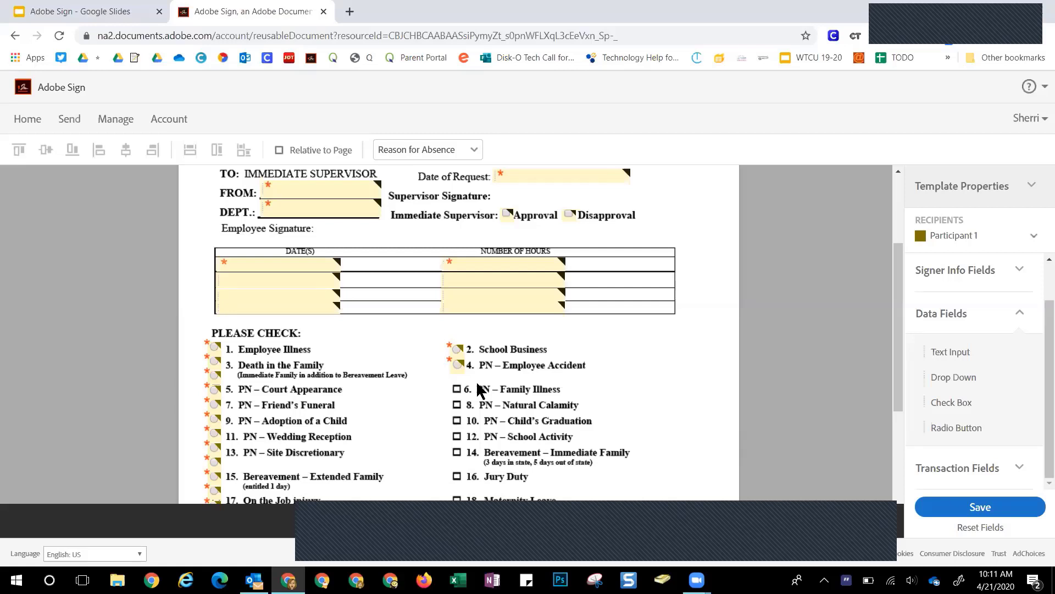
Assign the FROM, Department and Date of Request fields to Participant 1
{"action": "scroll", "coordinate": [477, 364], "scroll_direction": "up", "scroll_amount": 1}
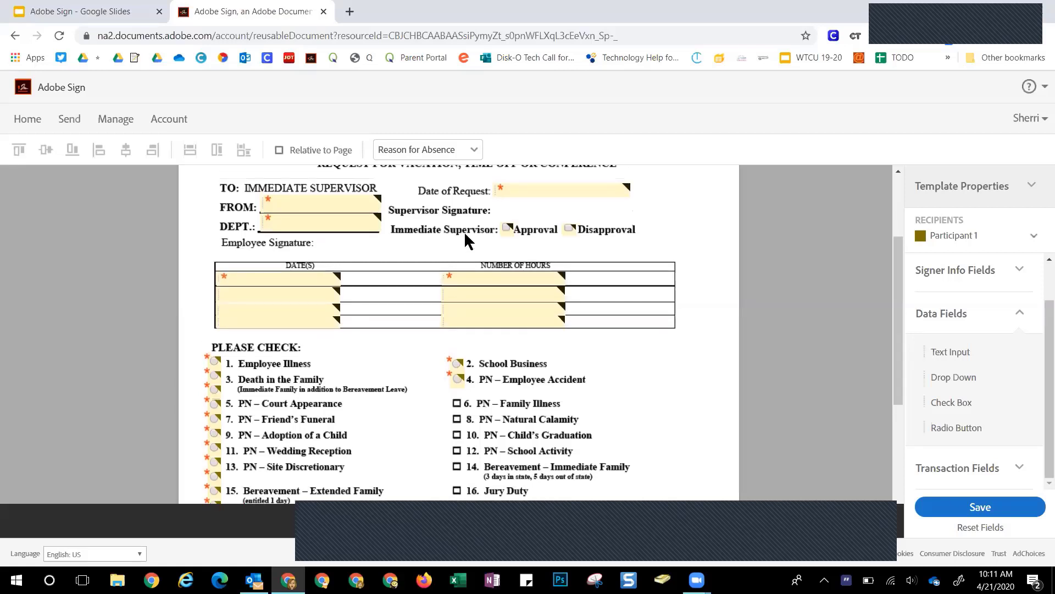
{"action": "double_click", "coordinate": [342, 253]}
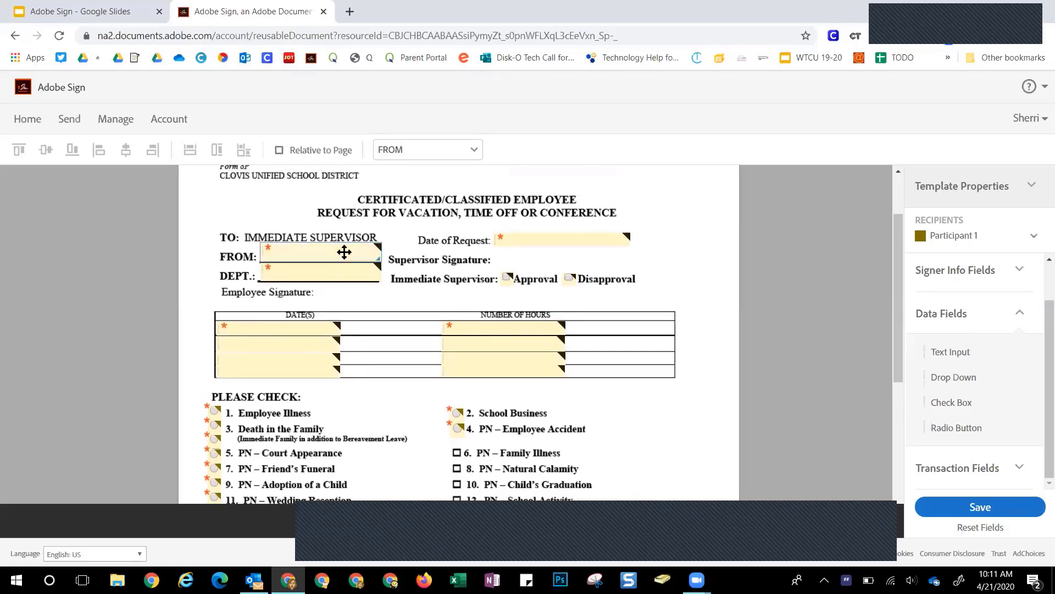
{"action": "left_click", "coordinate": [513, 244]}
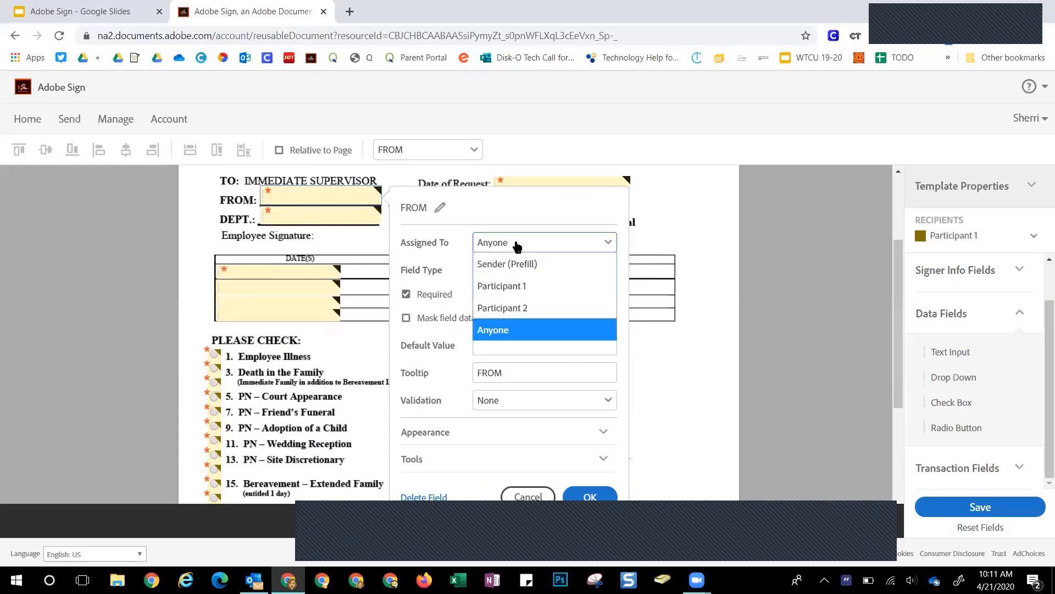
{"action": "left_click", "coordinate": [513, 292]}
{"action": "double_click", "coordinate": [332, 215]}
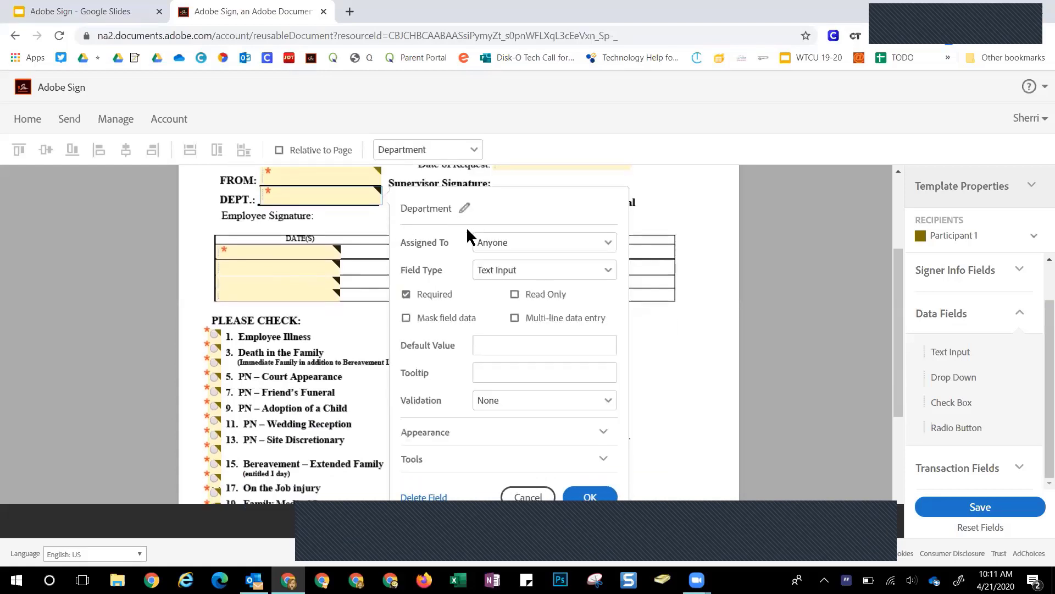
{"action": "left_click", "coordinate": [493, 244]}
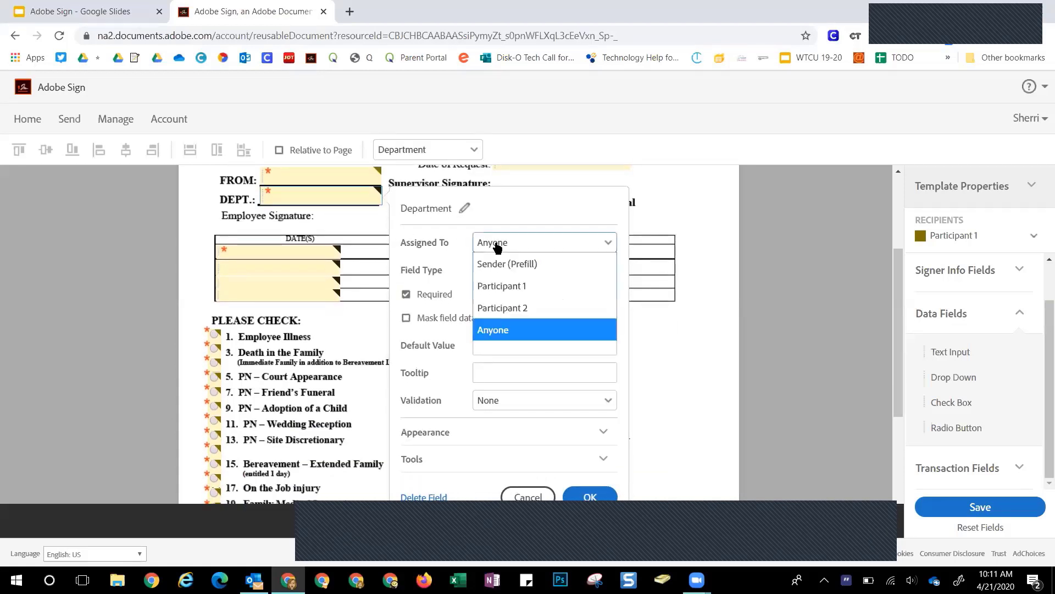
{"action": "left_click", "coordinate": [495, 286]}
{"action": "scroll", "coordinate": [528, 283], "scroll_direction": "up", "scroll_amount": 3}
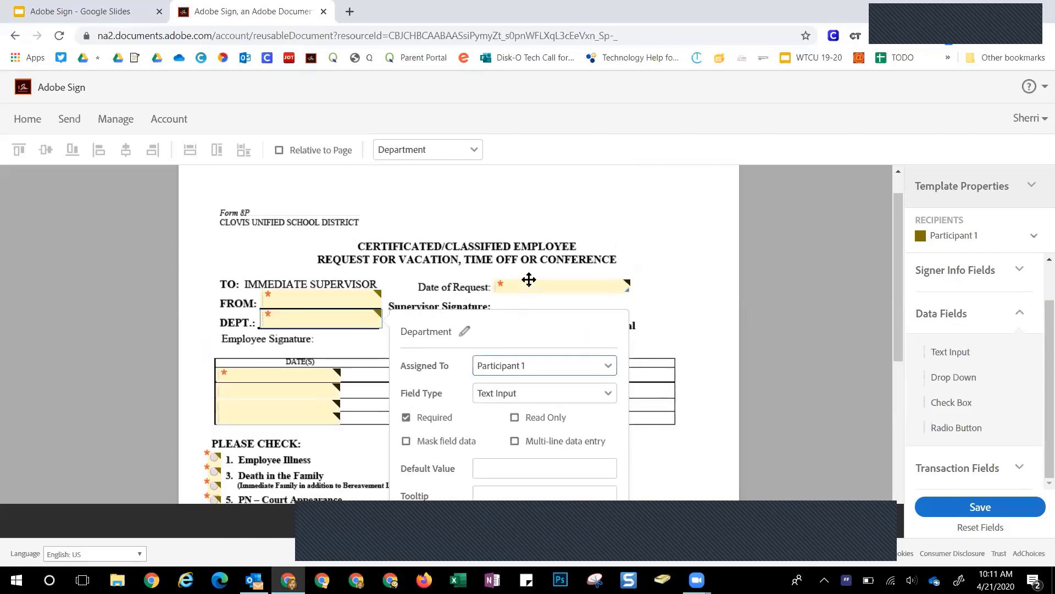
{"action": "double_click", "coordinate": [527, 285]}
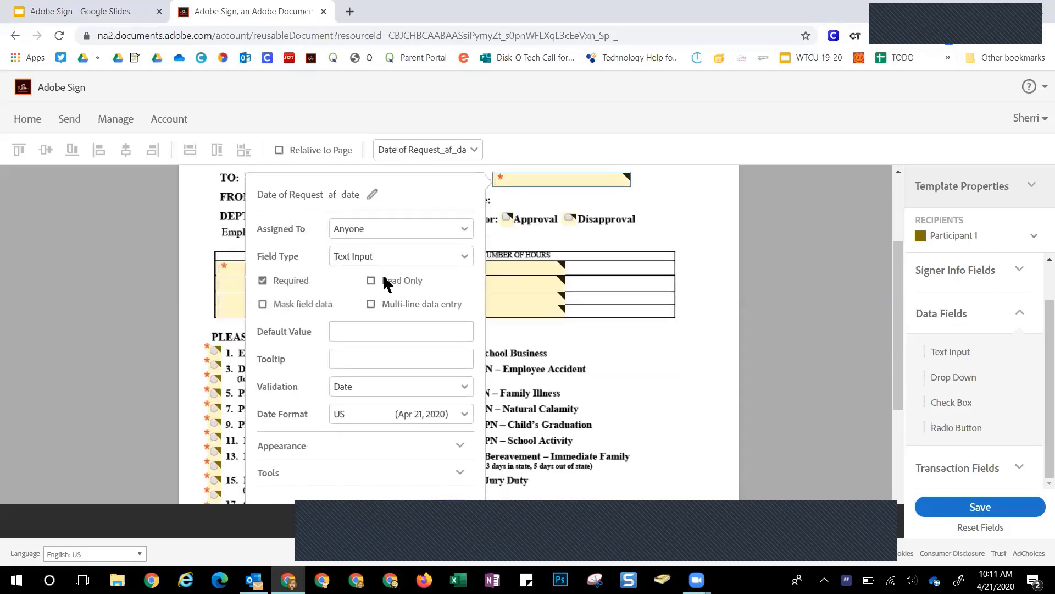
{"action": "left_click", "coordinate": [359, 272]}
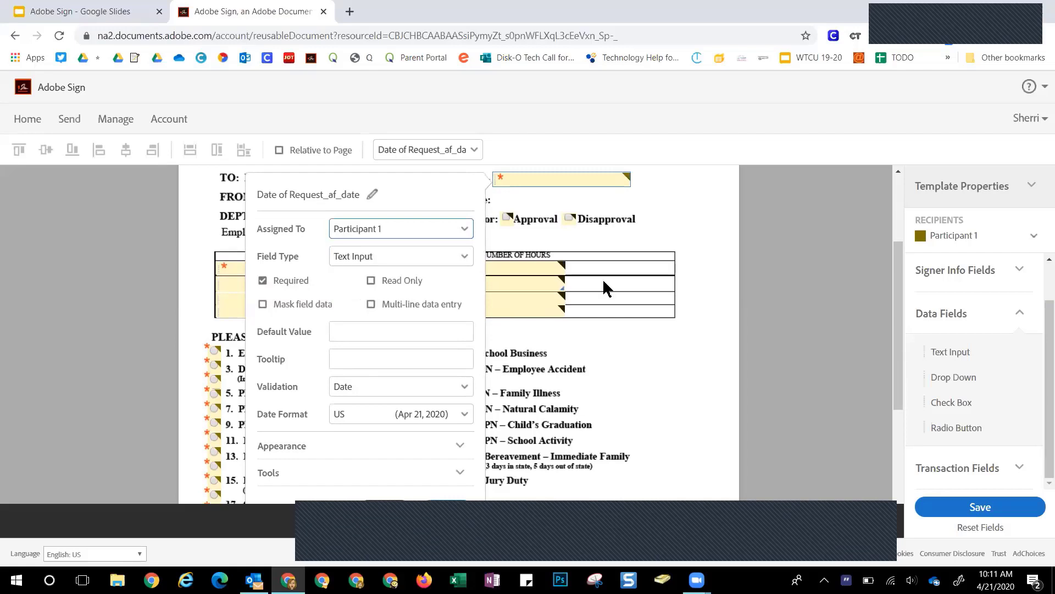
{"action": "left_click", "coordinate": [627, 280]}
{"action": "scroll", "coordinate": [603, 268], "scroll_direction": "up", "scroll_amount": 2}
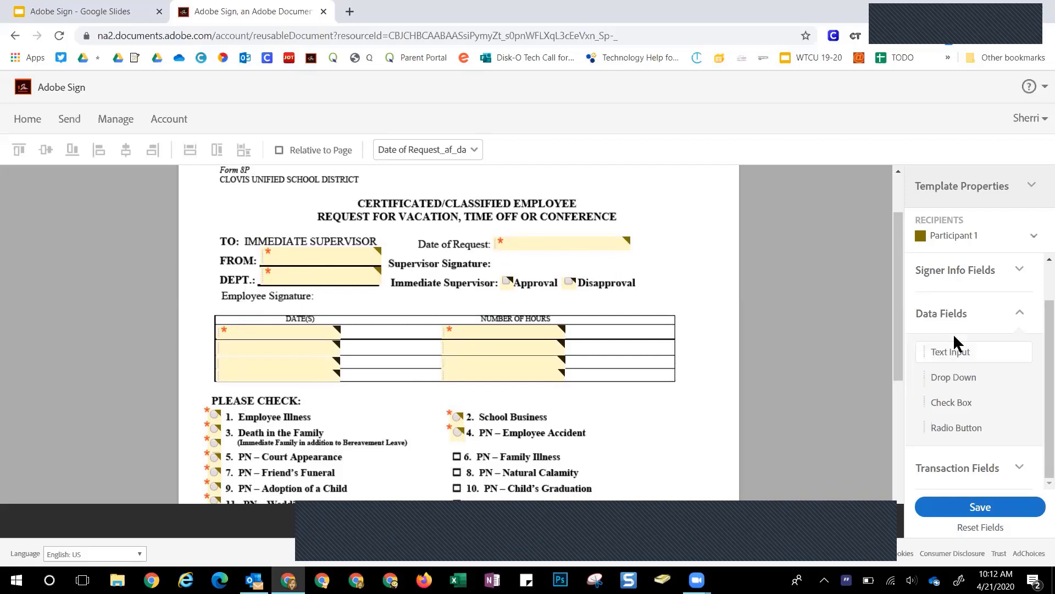
{"action": "scroll", "coordinate": [1028, 322], "scroll_direction": "up", "scroll_amount": 1}
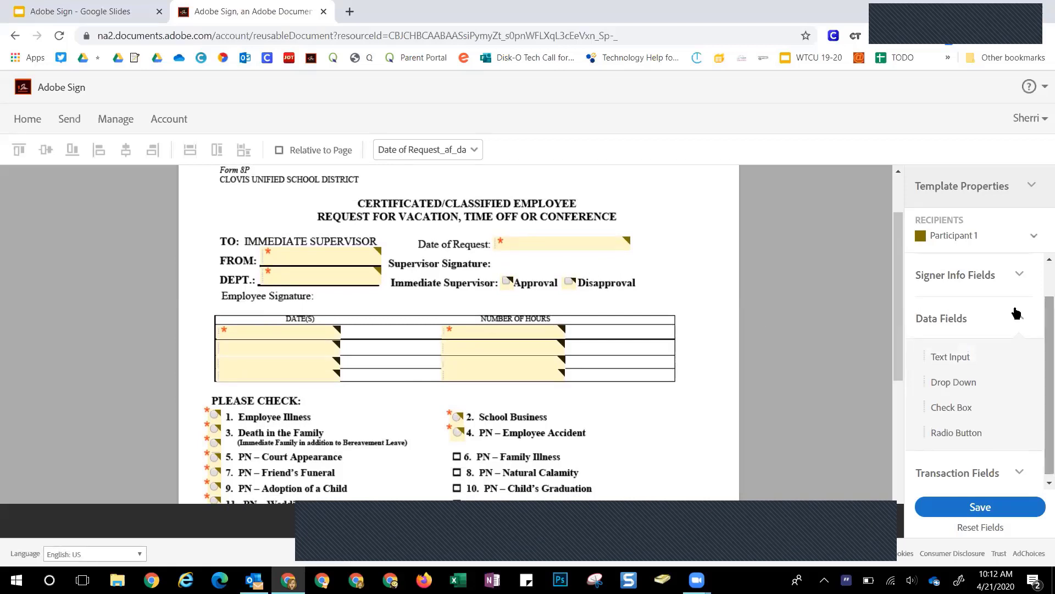
Place and size a Participant 2 signature field beside Supervisor Signature
{"action": "left_click", "coordinate": [944, 236]}
{"action": "left_click", "coordinate": [913, 361]}
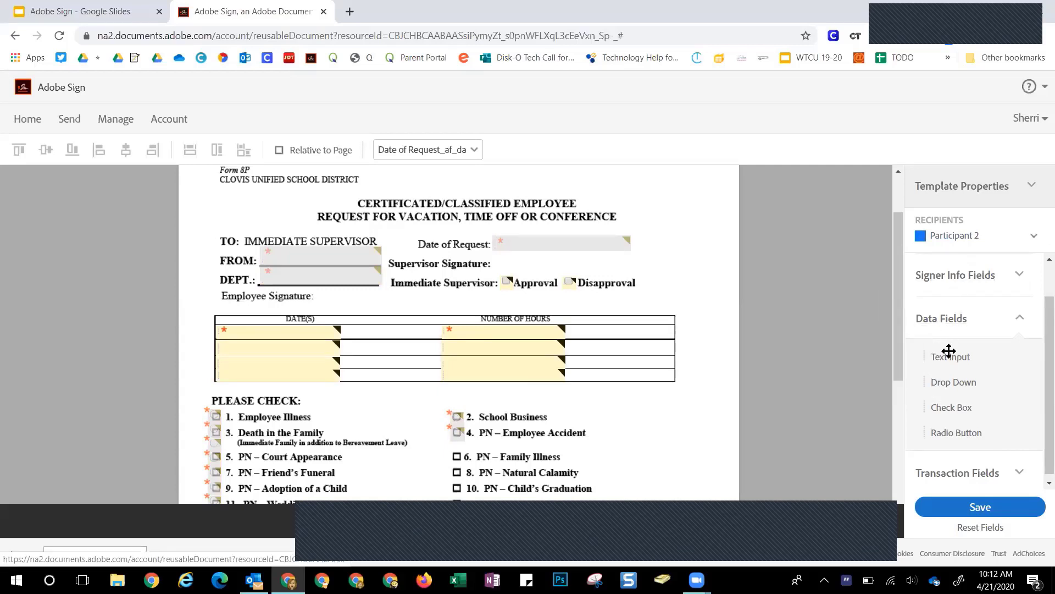
{"action": "left_click", "coordinate": [955, 279]}
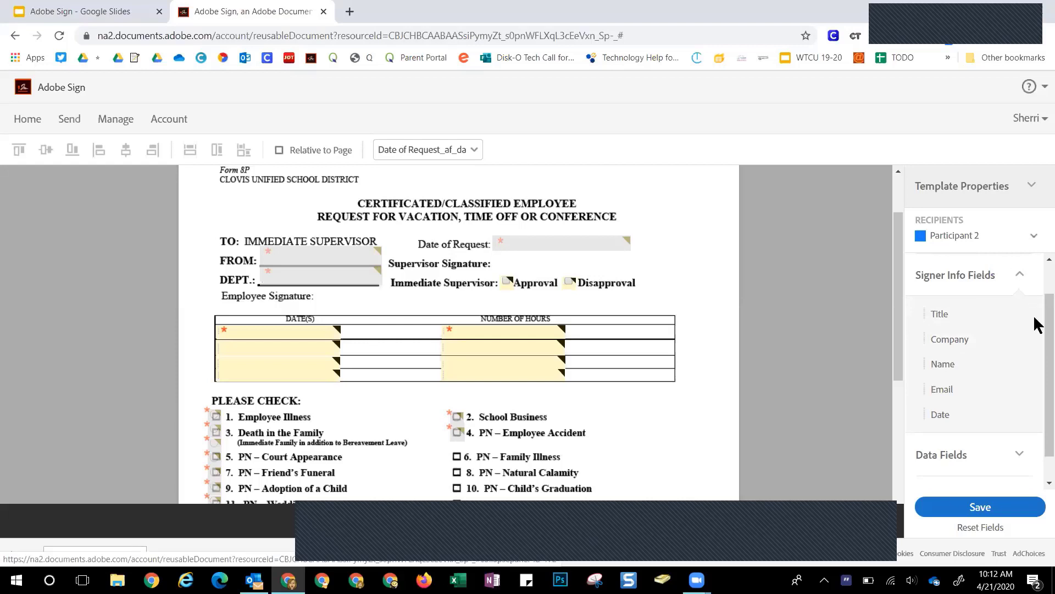
{"action": "scroll", "coordinate": [1038, 324], "scroll_direction": "up", "scroll_amount": 1}
{"action": "left_click", "coordinate": [973, 283]}
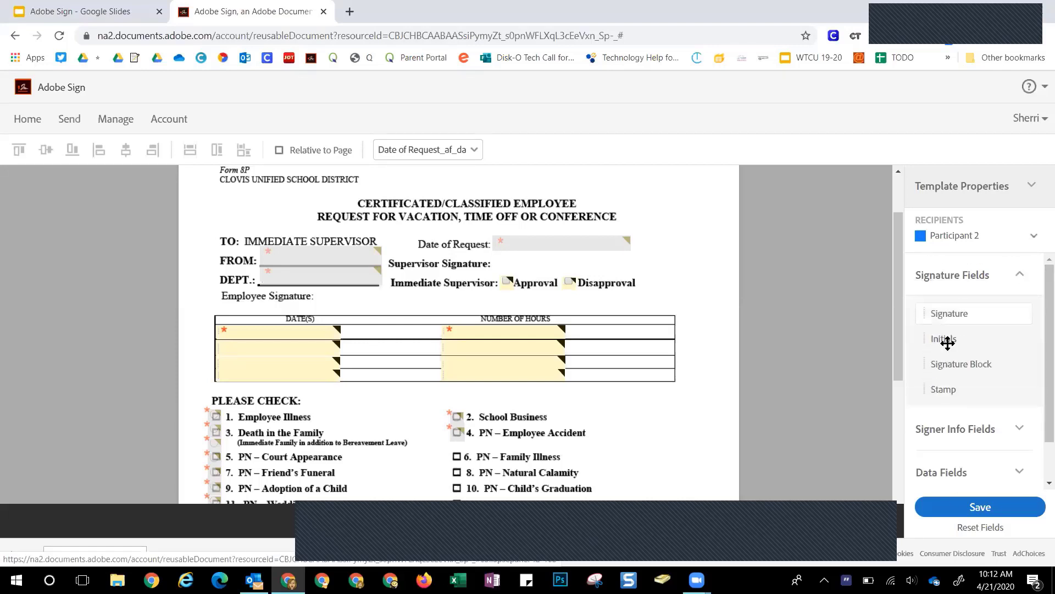
{"action": "left_click_drag", "start_coordinate": [964, 311], "coordinate": [559, 258]}
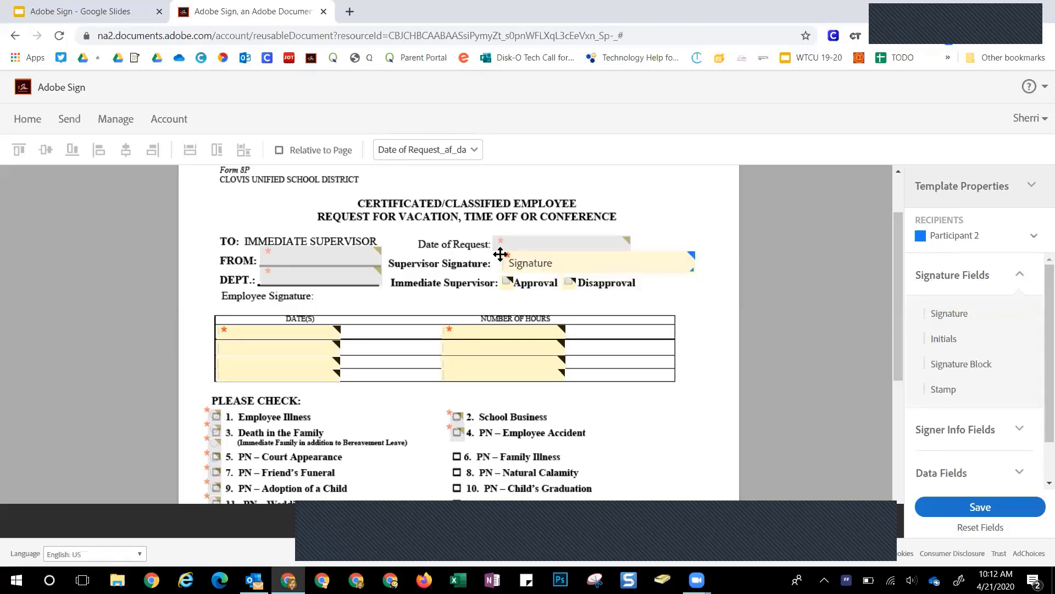
{"action": "left_click", "coordinate": [661, 272]}
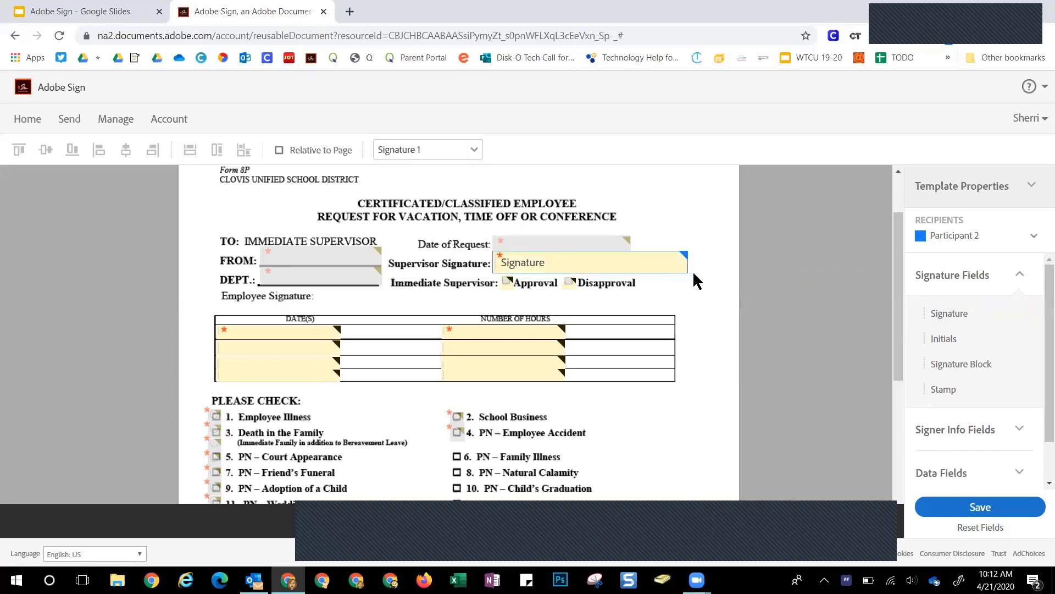
{"action": "left_click_drag", "start_coordinate": [664, 272], "coordinate": [663, 268]}
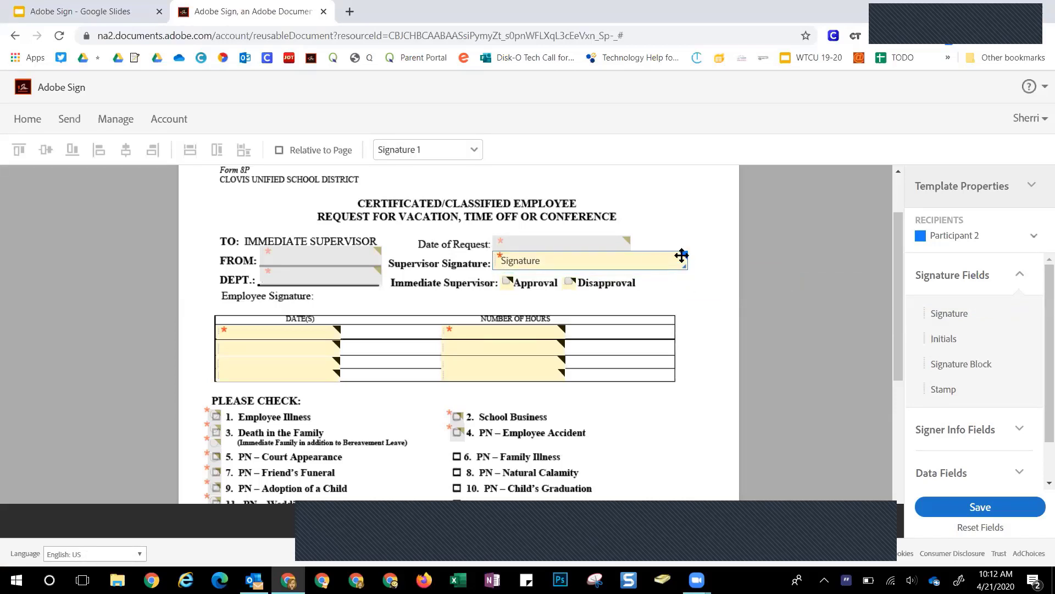
{"action": "left_click_drag", "start_coordinate": [681, 255], "coordinate": [681, 256]}
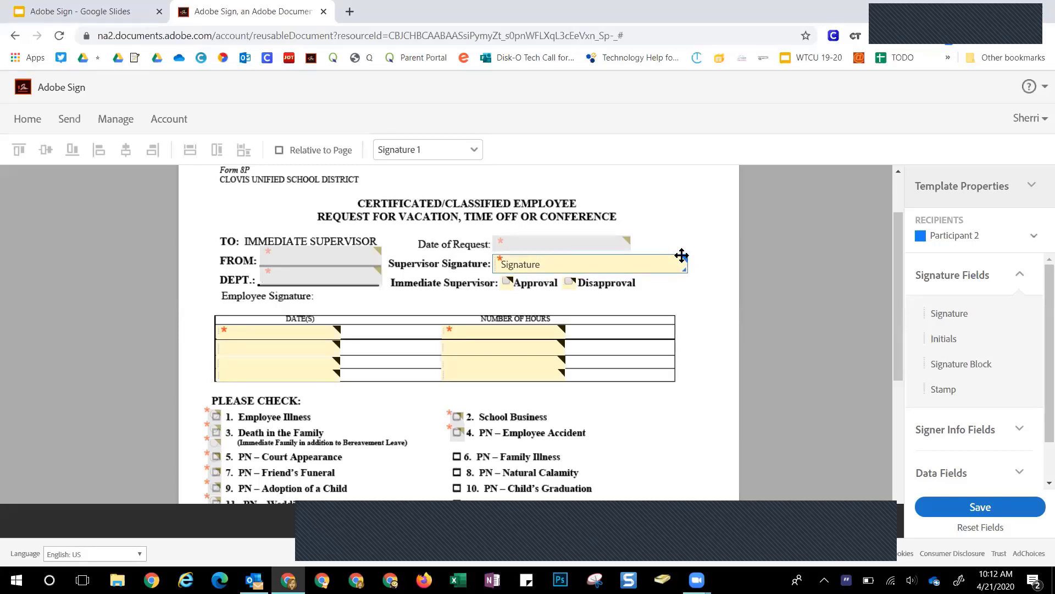
Assign the Approval and Disapproval checkboxes to Participant 2
{"action": "double_click", "coordinate": [505, 281]}
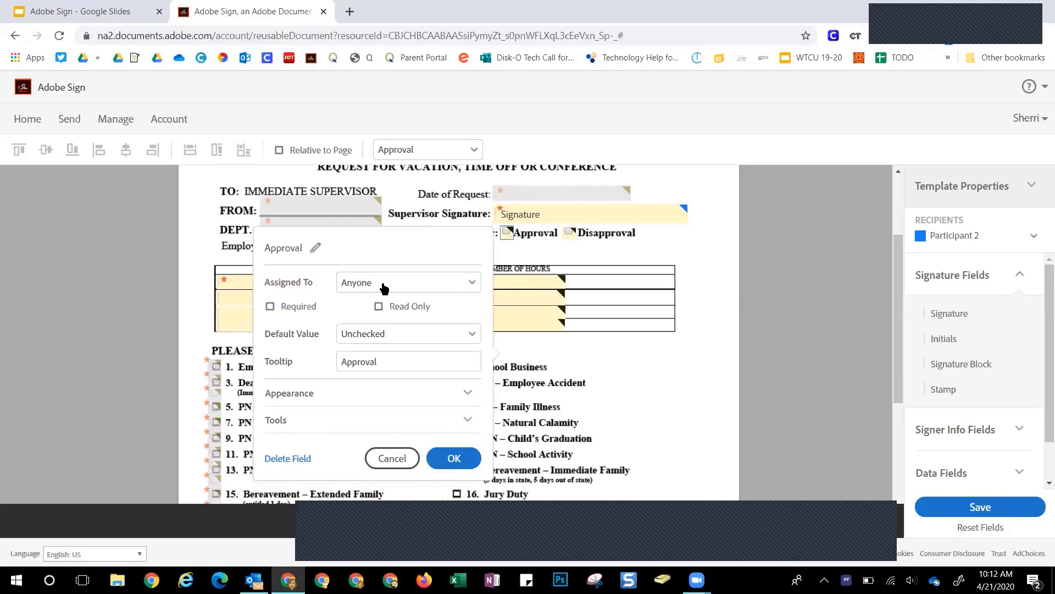
{"action": "left_click", "coordinate": [385, 283]}
{"action": "left_click", "coordinate": [363, 348]}
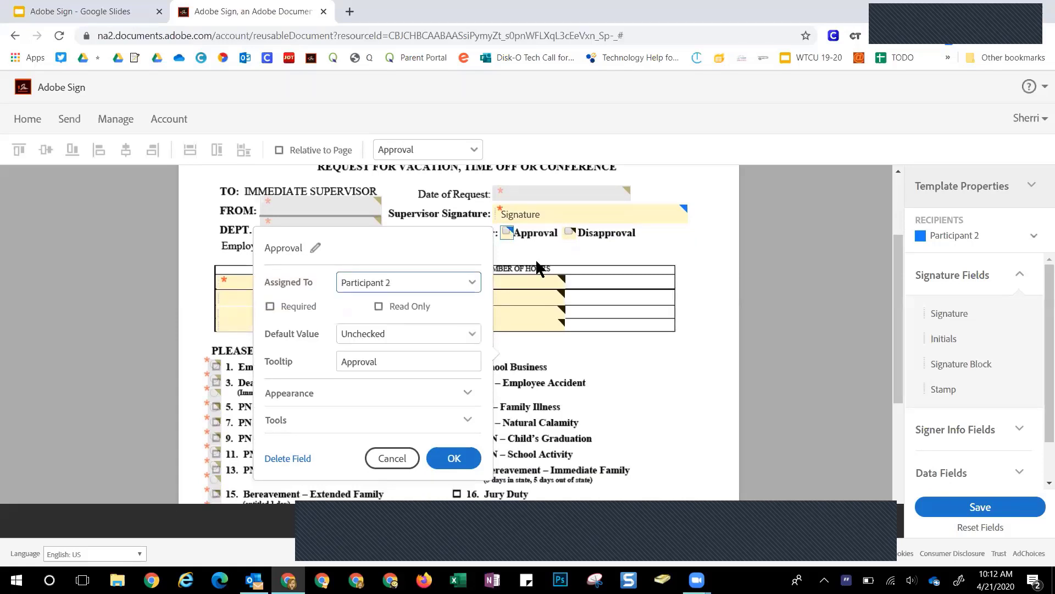
{"action": "double_click", "coordinate": [569, 233]}
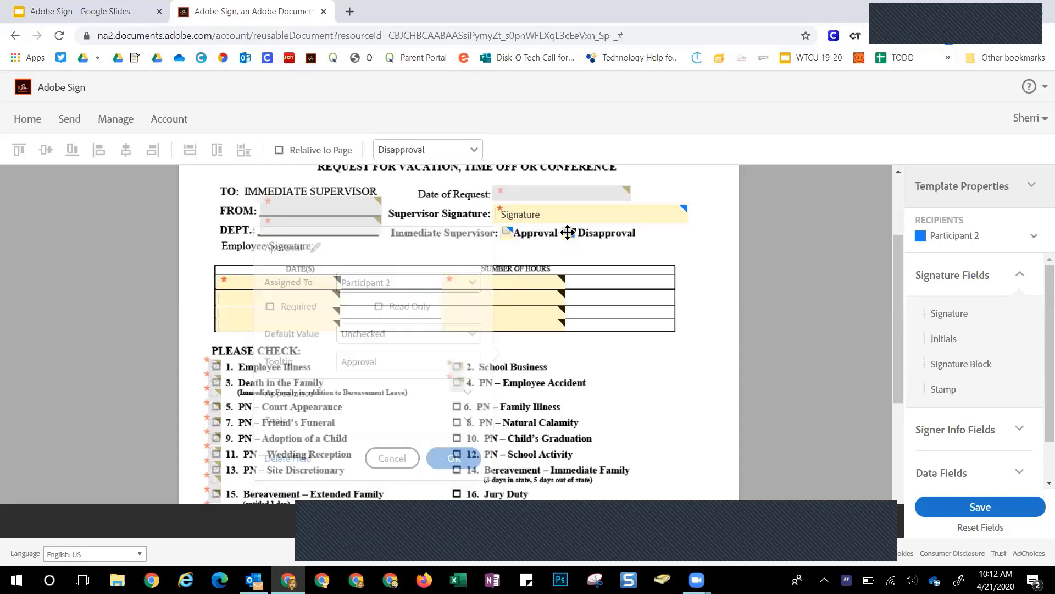
{"action": "left_click", "coordinate": [429, 289]}
{"action": "left_click", "coordinate": [413, 345]}
{"action": "left_click", "coordinate": [697, 286]}
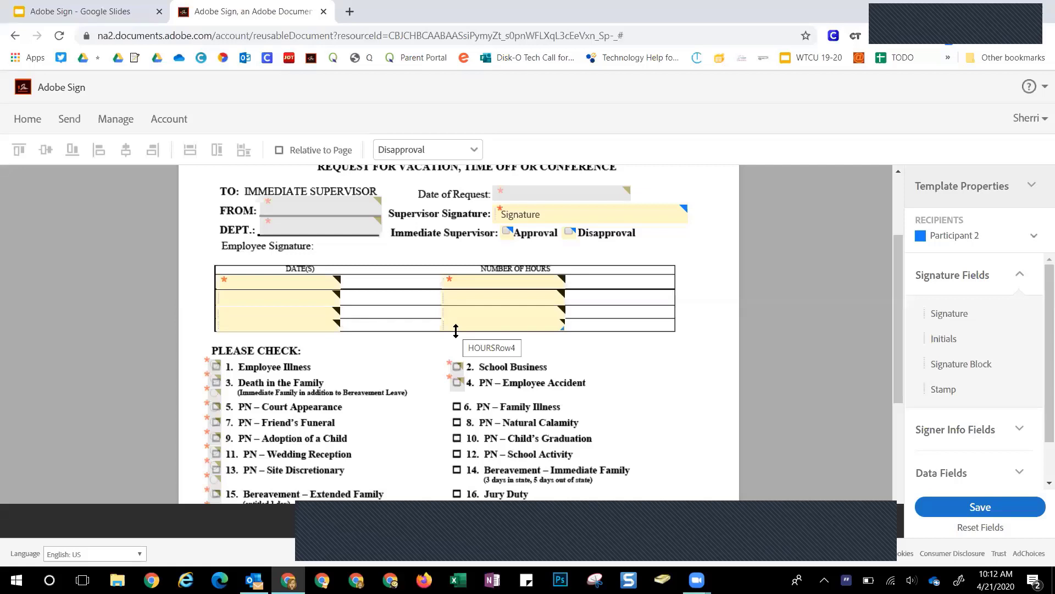
Open and close the DATES Row1 and HOURSRow1 field settings without changes
{"action": "double_click", "coordinate": [292, 283]}
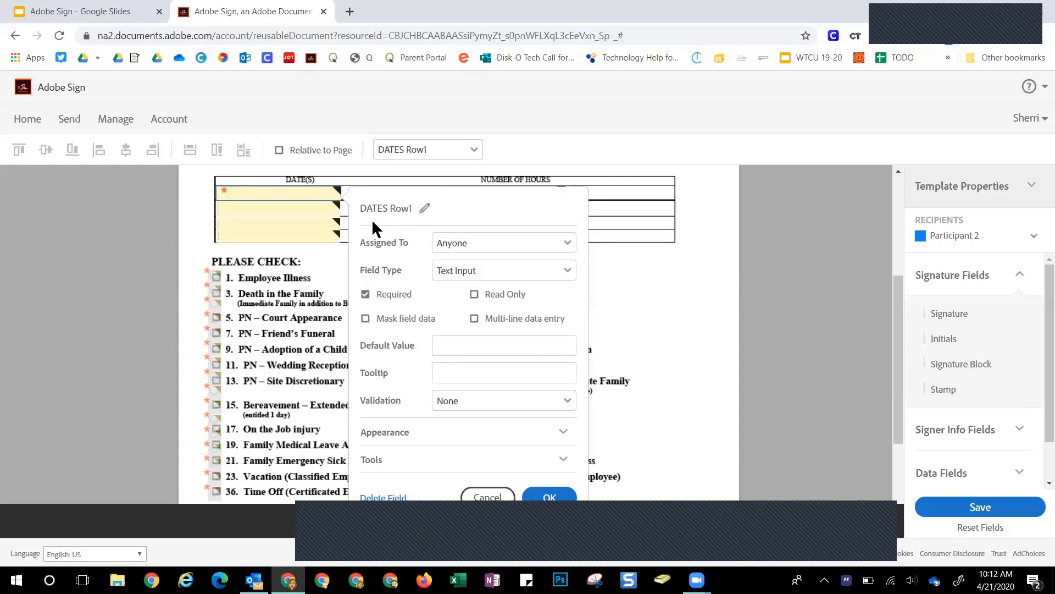
{"action": "left_click", "coordinate": [488, 497]}
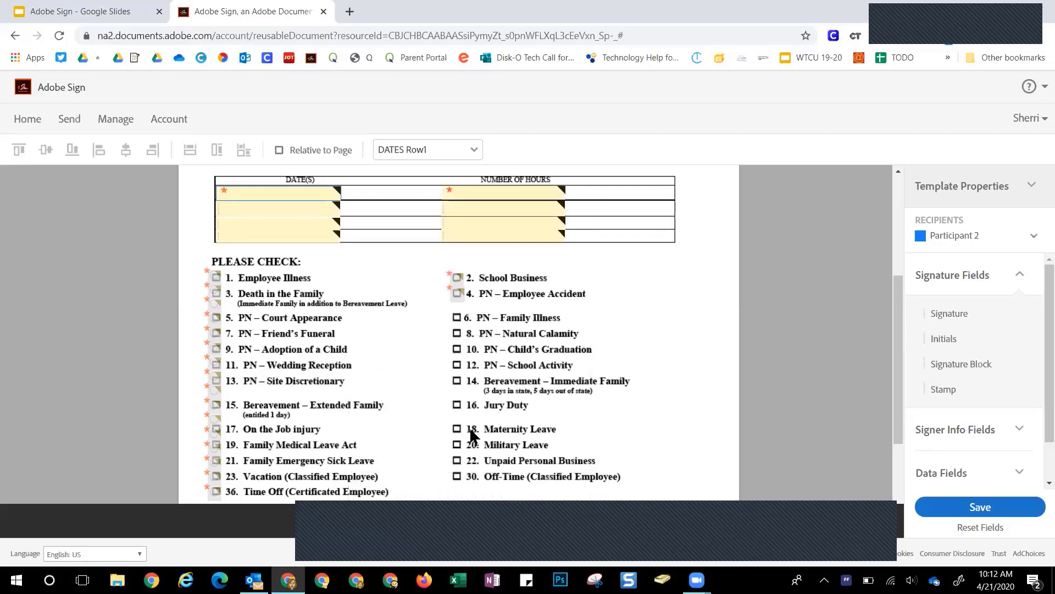
{"action": "double_click", "coordinate": [503, 191]}
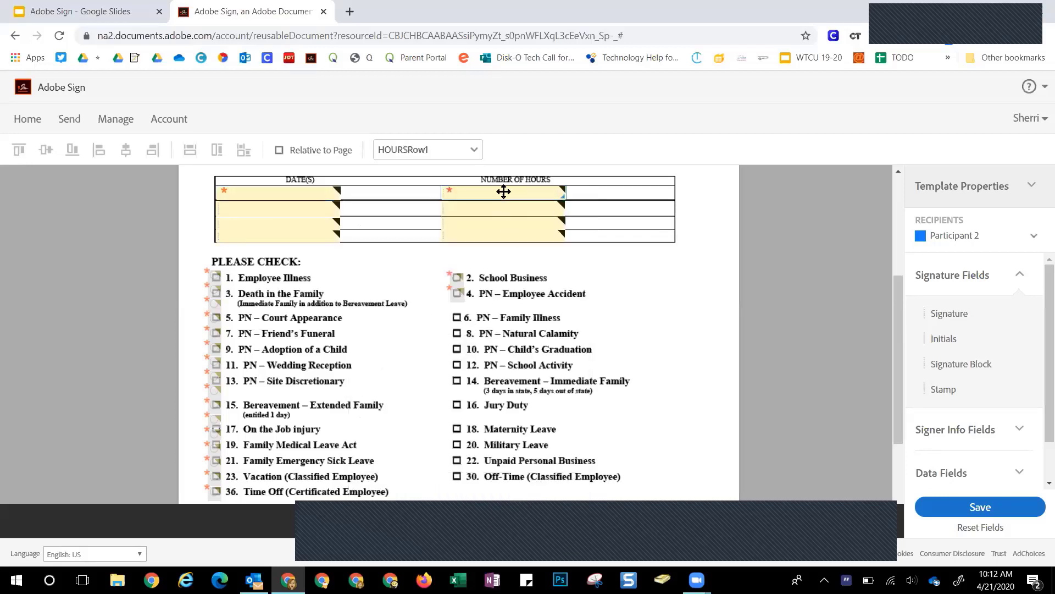
{"action": "left_click", "coordinate": [563, 267]}
Assign the DATES Row1 and HOURSRow1 fields to Participant 1
{"action": "left_click", "coordinate": [290, 192]}
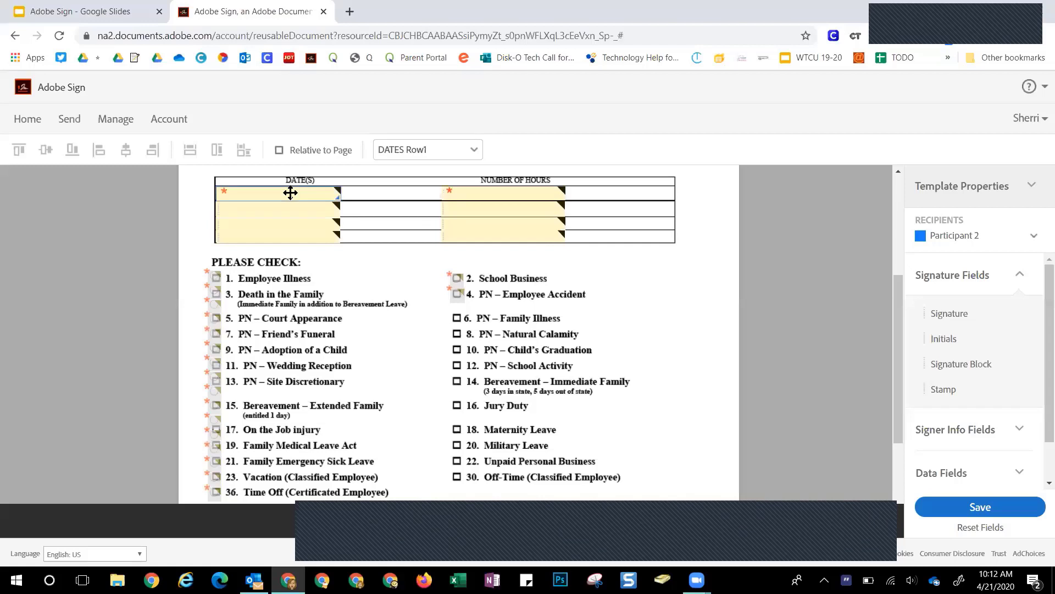
{"action": "double_click", "coordinate": [290, 192]}
{"action": "left_click", "coordinate": [447, 242]}
{"action": "left_click", "coordinate": [457, 284]}
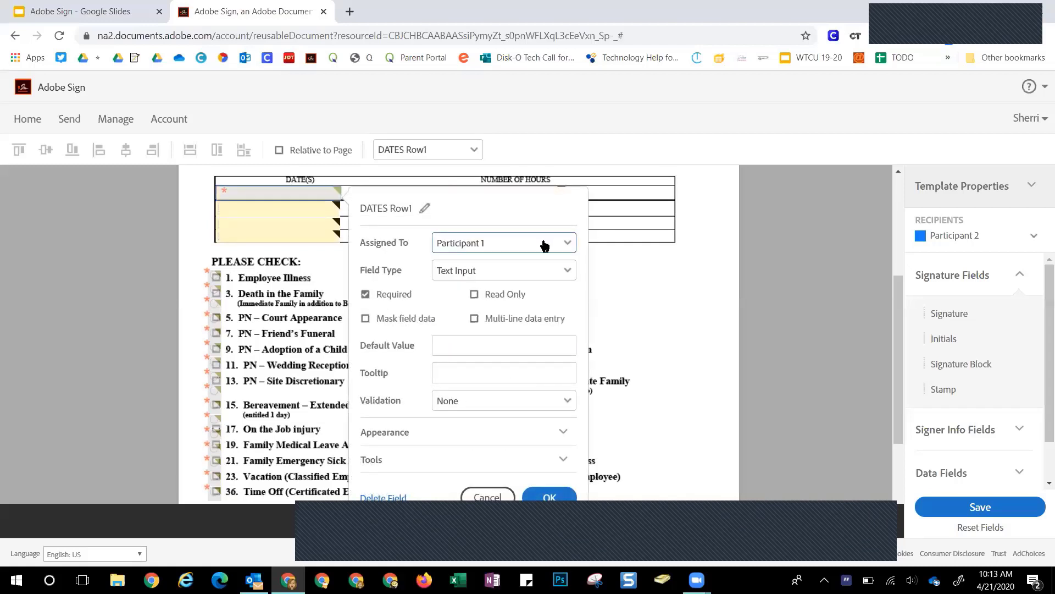
{"action": "left_click", "coordinate": [545, 496]}
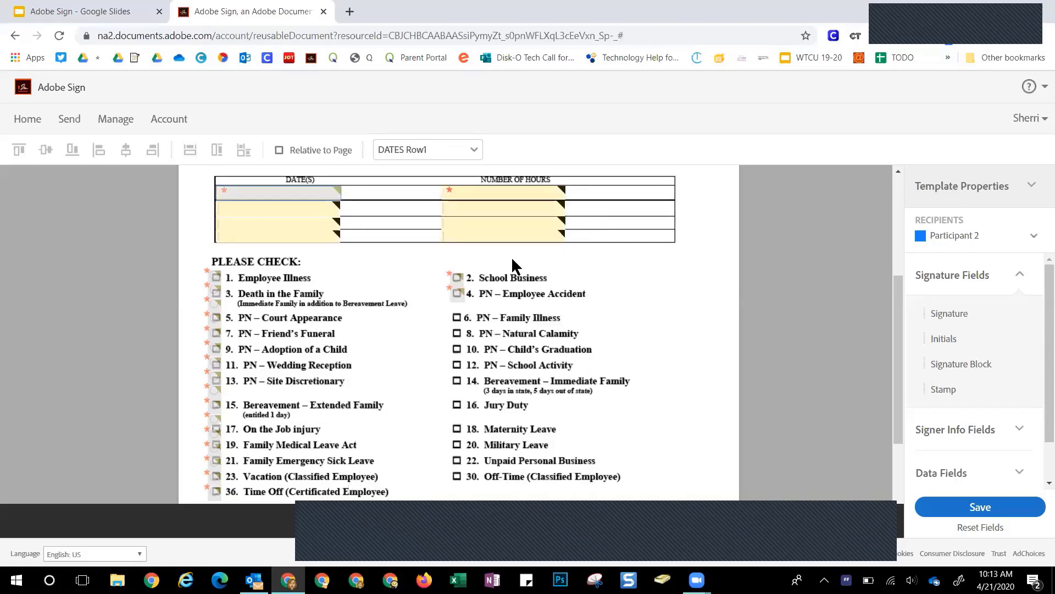
{"action": "double_click", "coordinate": [497, 188]}
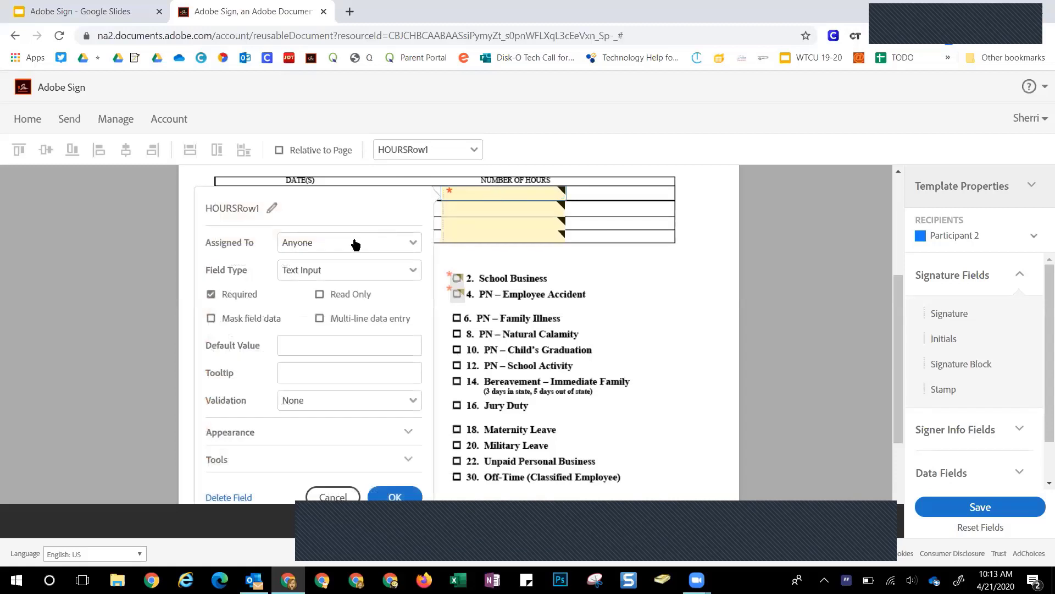
{"action": "left_click", "coordinate": [355, 244]}
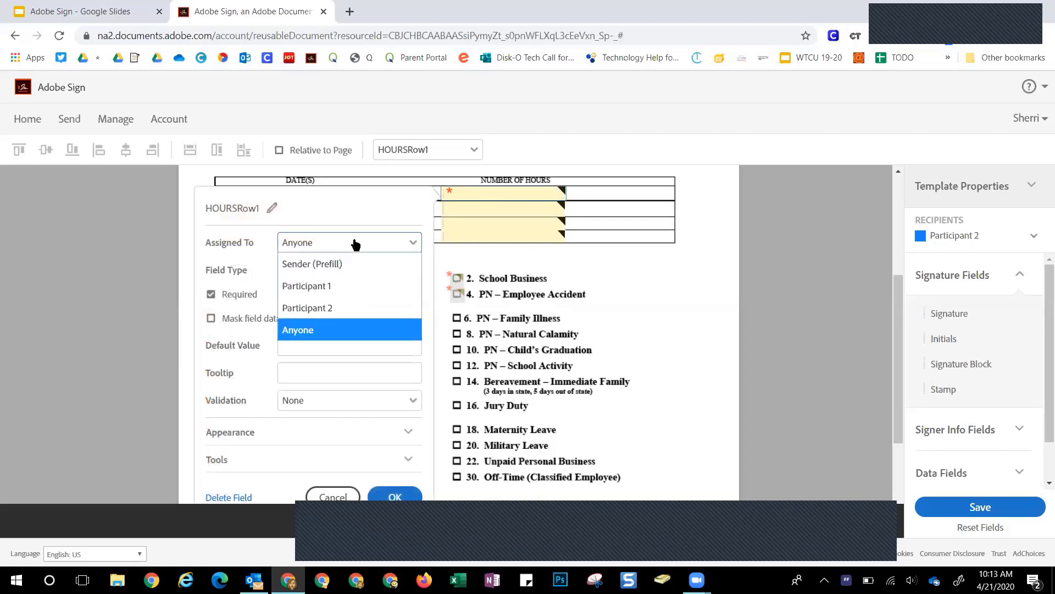
{"action": "left_click", "coordinate": [311, 285]}
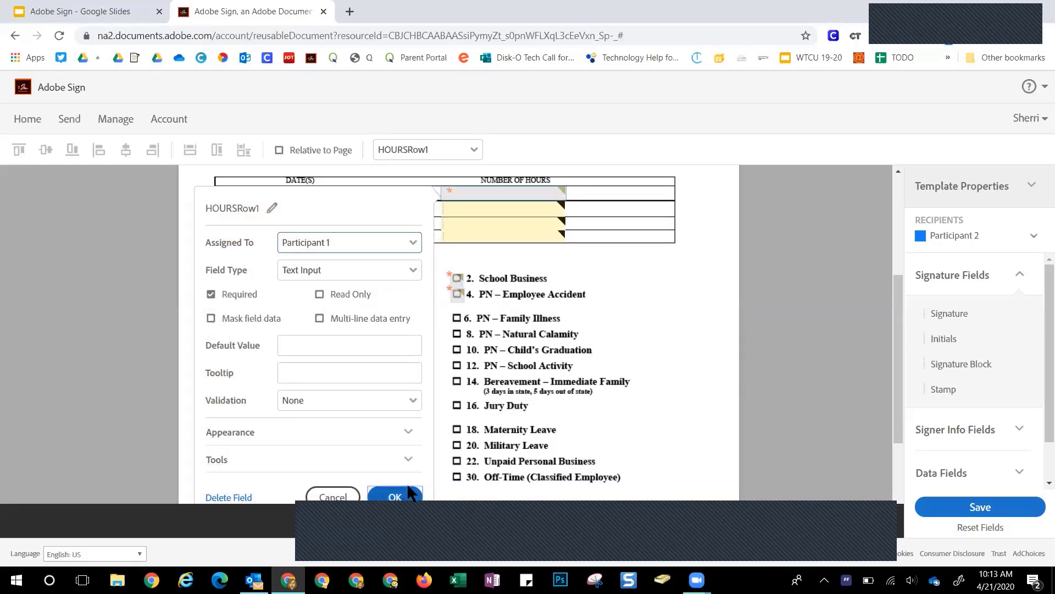
{"action": "left_click", "coordinate": [395, 497]}
Assign the DATES Row2 and HOURSRow2 fields to Participant 1
{"action": "double_click", "coordinate": [270, 209]}
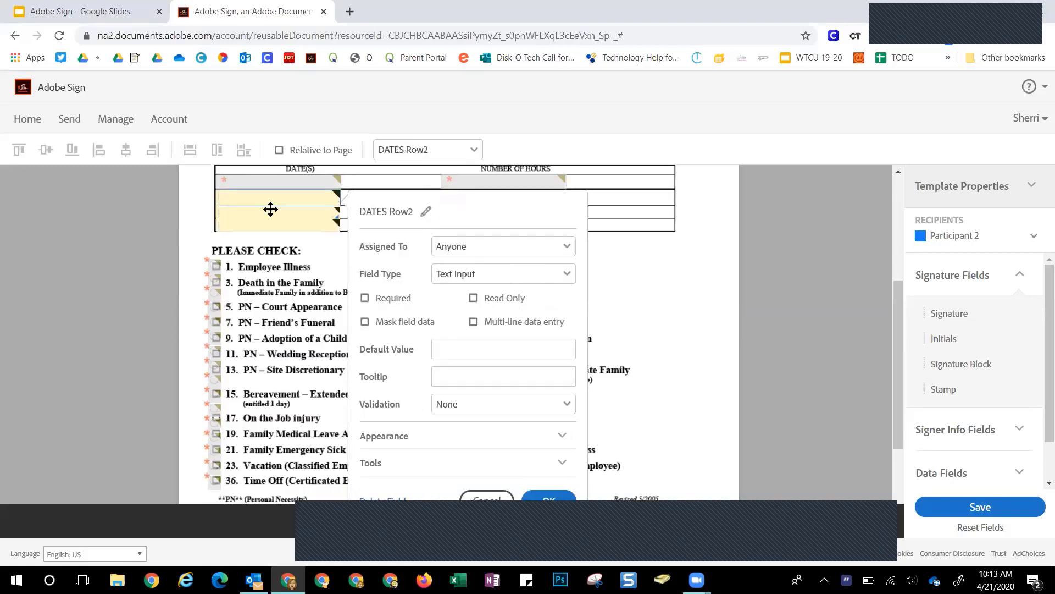
{"action": "left_click", "coordinate": [464, 245]}
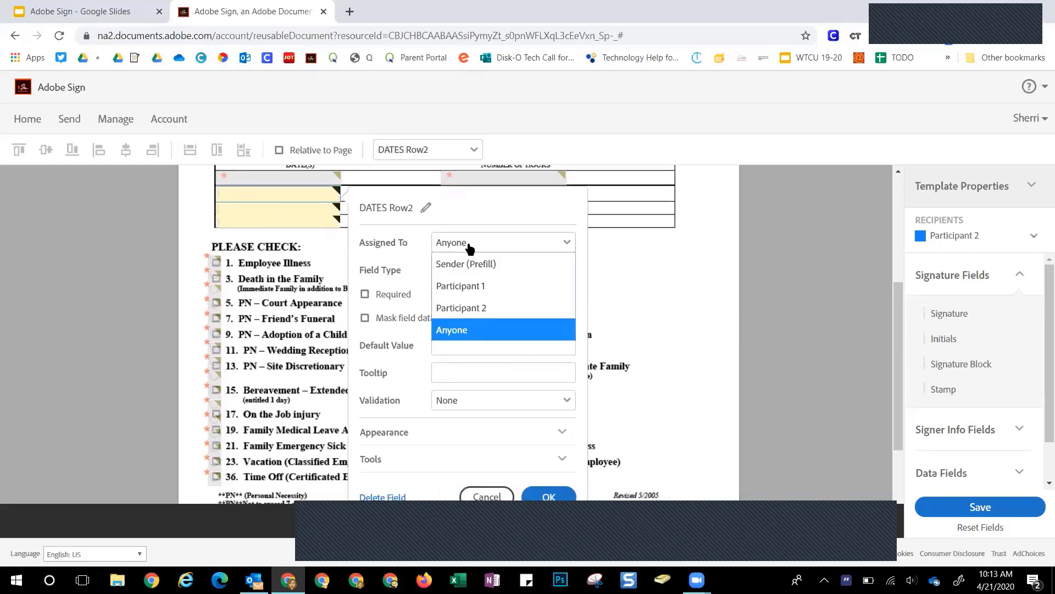
{"action": "left_click", "coordinate": [461, 286]}
{"action": "left_click", "coordinate": [547, 496]}
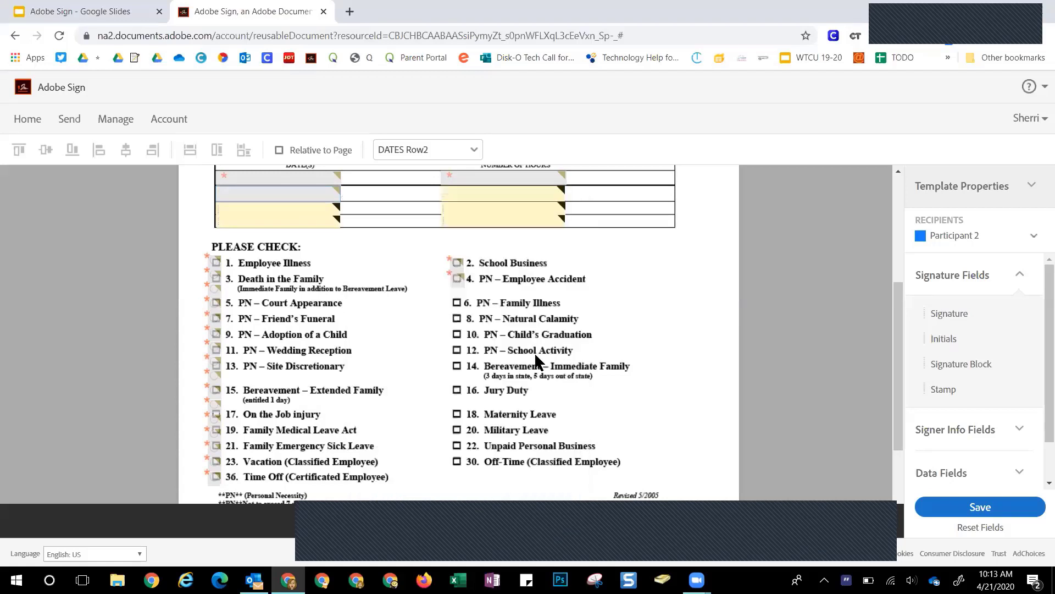
{"action": "double_click", "coordinate": [486, 194]}
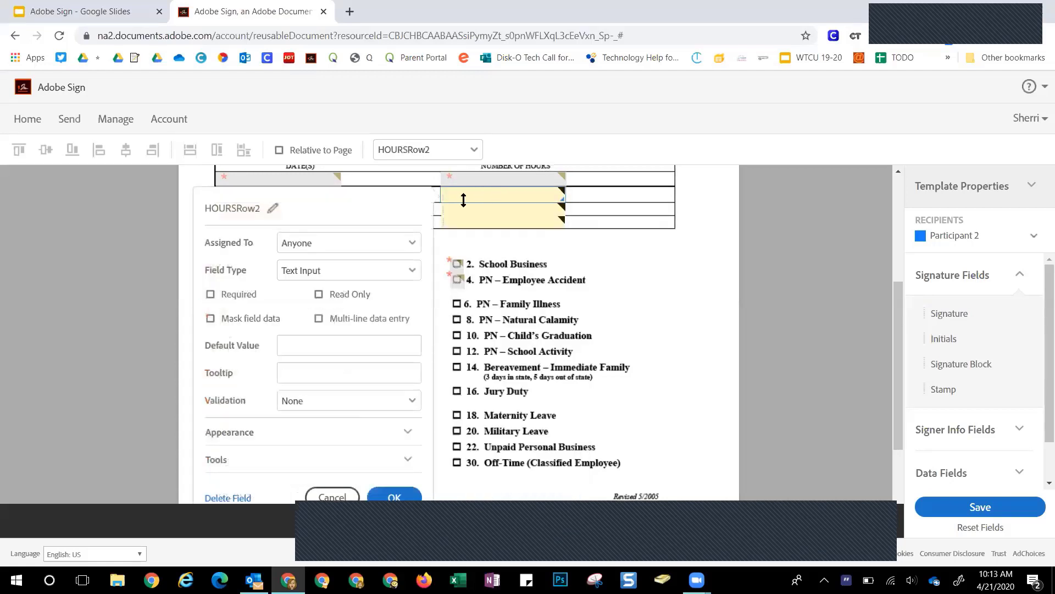
{"action": "left_click", "coordinate": [337, 243]}
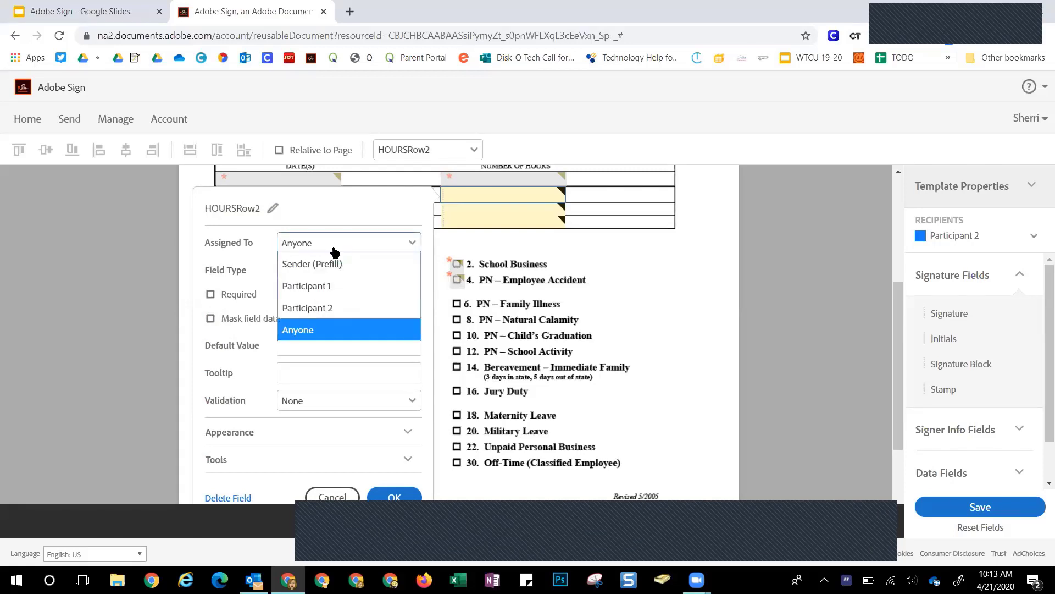
{"action": "left_click", "coordinate": [315, 286]}
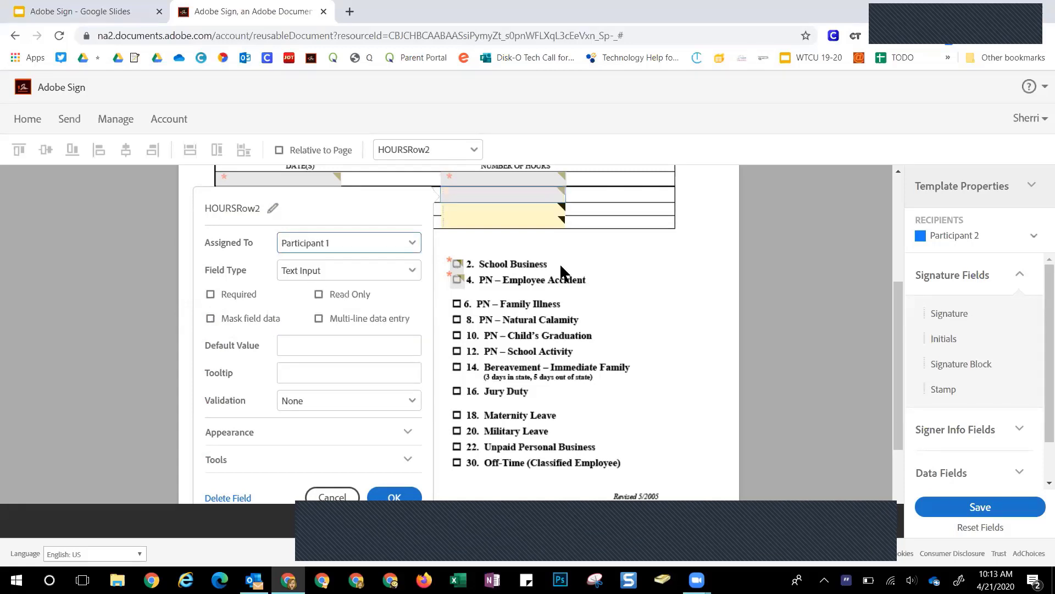
{"action": "left_click", "coordinate": [595, 258]}
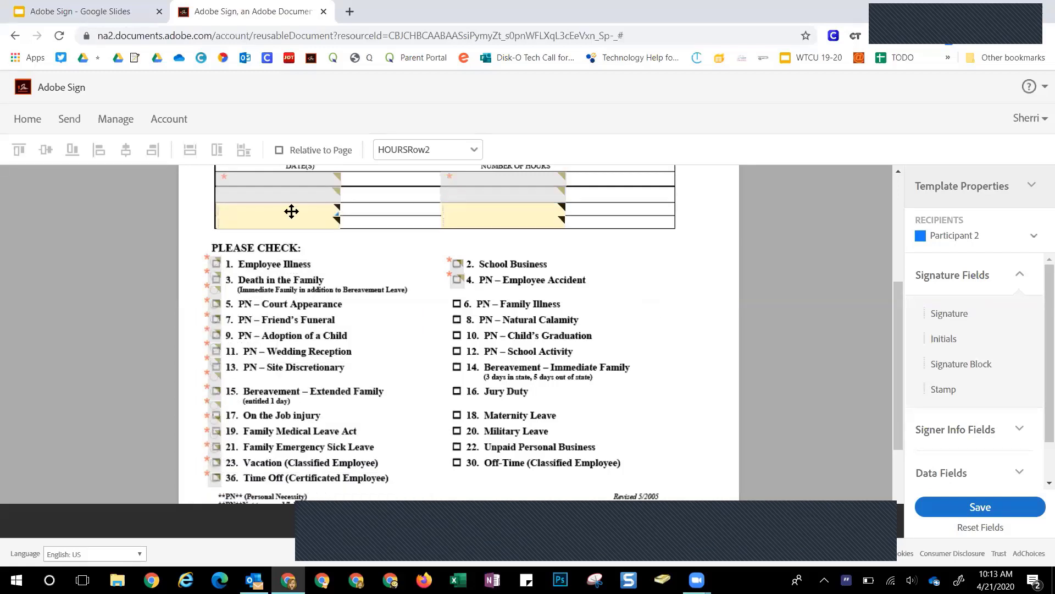
Check the DATES Row3 field settings, leaving it assigned to Anyone
{"action": "left_click", "coordinate": [291, 211]}
{"action": "double_click", "coordinate": [291, 211]}
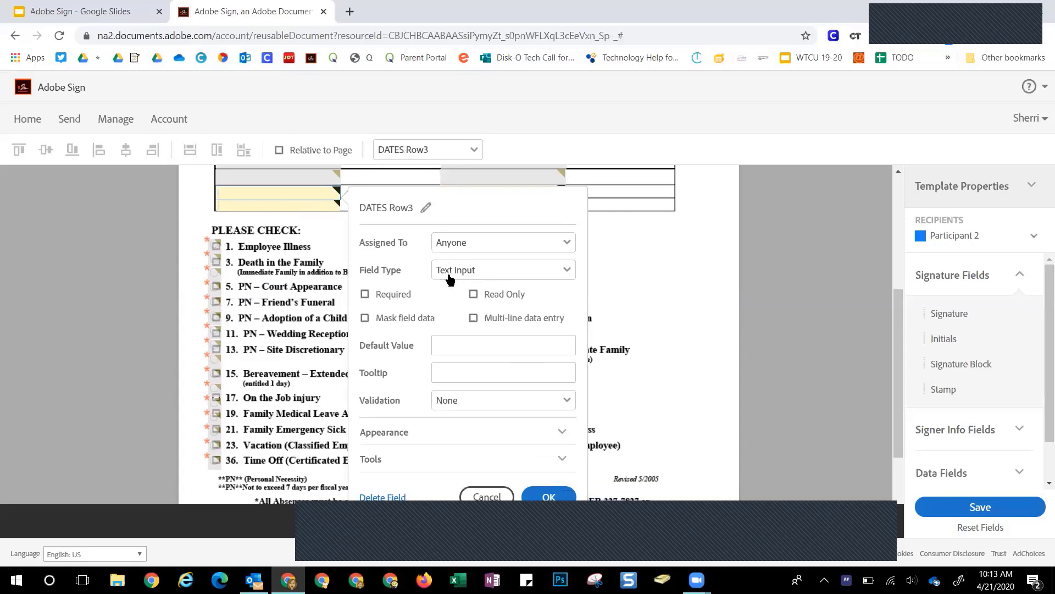
{"action": "left_click", "coordinate": [487, 497]}
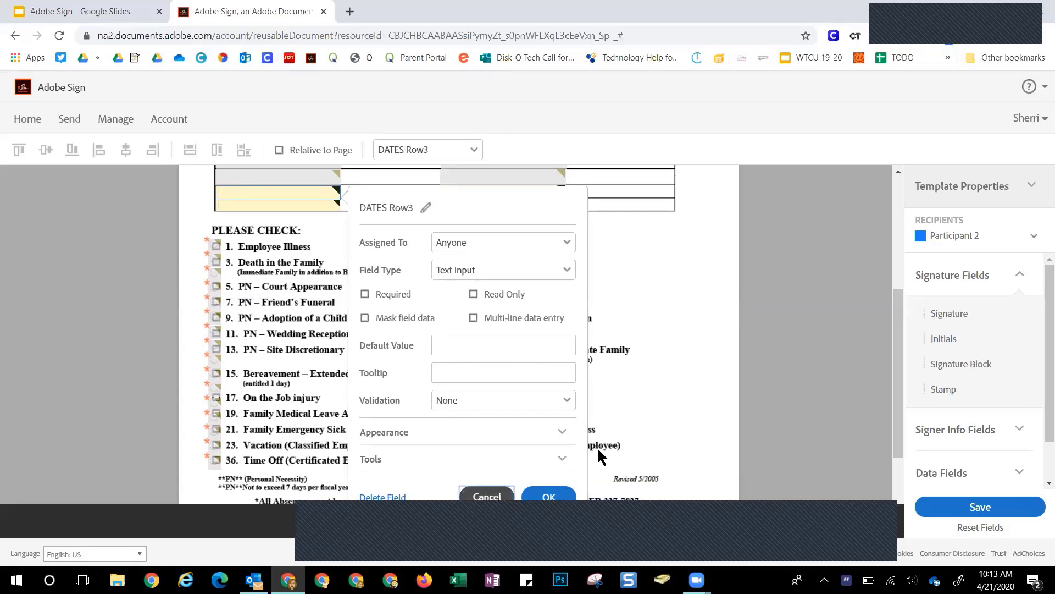
{"action": "scroll", "coordinate": [628, 376], "scroll_direction": "down", "scroll_amount": 2}
{"action": "scroll", "coordinate": [629, 376], "scroll_direction": "up", "scroll_amount": 4}
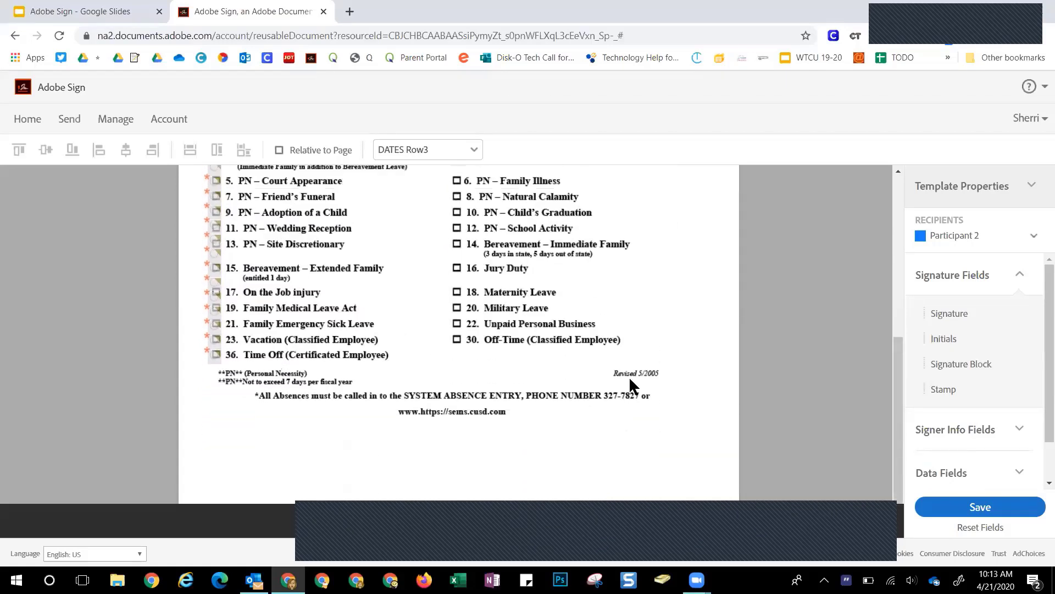
{"action": "scroll", "coordinate": [629, 376], "scroll_direction": "up", "scroll_amount": 3}
{"action": "scroll", "coordinate": [629, 376], "scroll_direction": "down", "scroll_amount": 1}
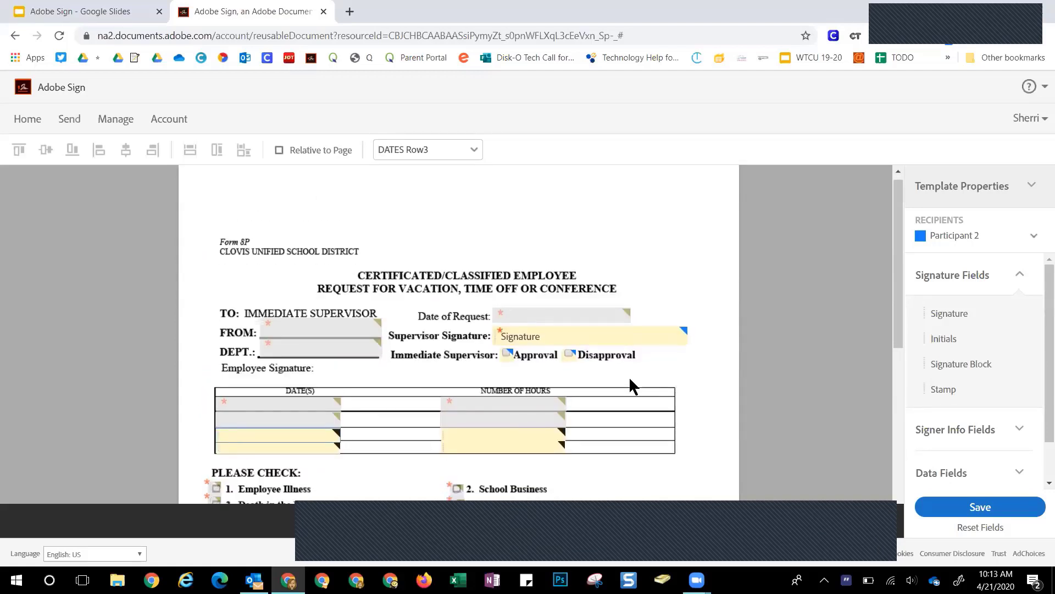
{"action": "scroll", "coordinate": [628, 376], "scroll_direction": "down", "scroll_amount": 2}
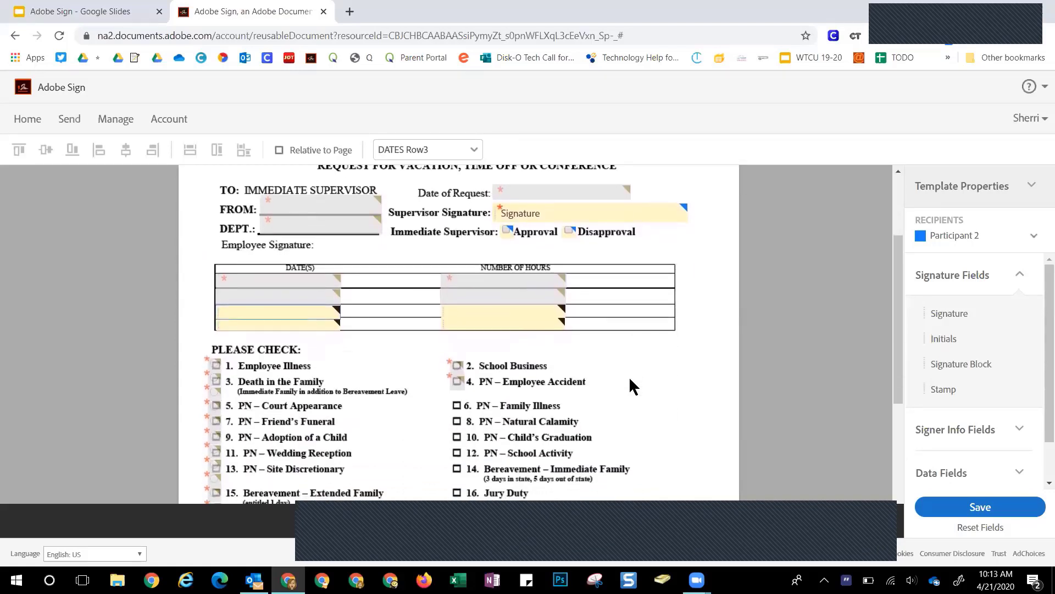
{"action": "scroll", "coordinate": [631, 379], "scroll_direction": "down", "scroll_amount": 1}
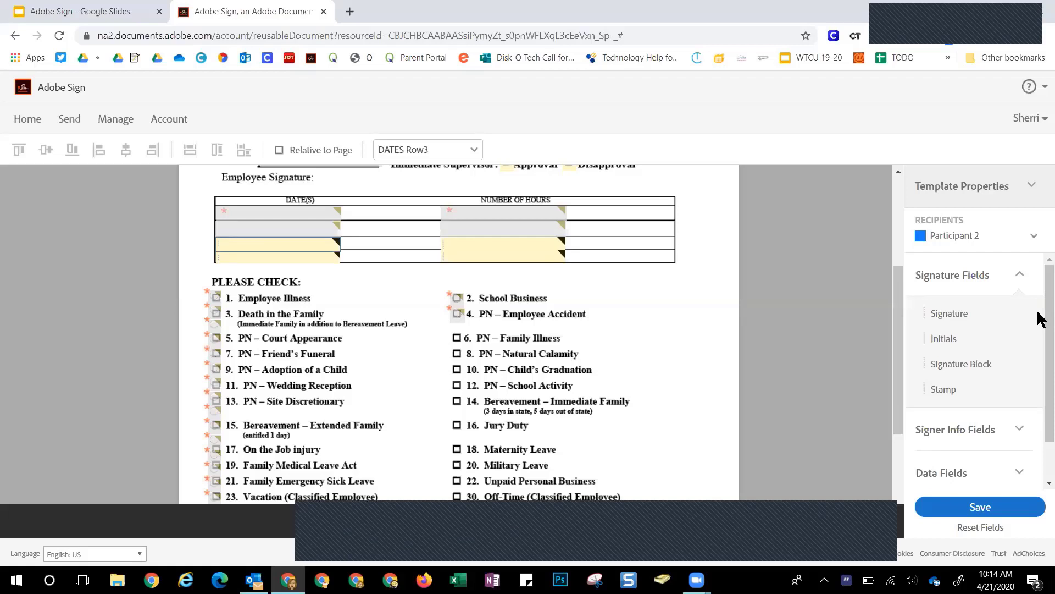
{"action": "scroll", "coordinate": [1039, 412], "scroll_direction": "down", "scroll_amount": 1}
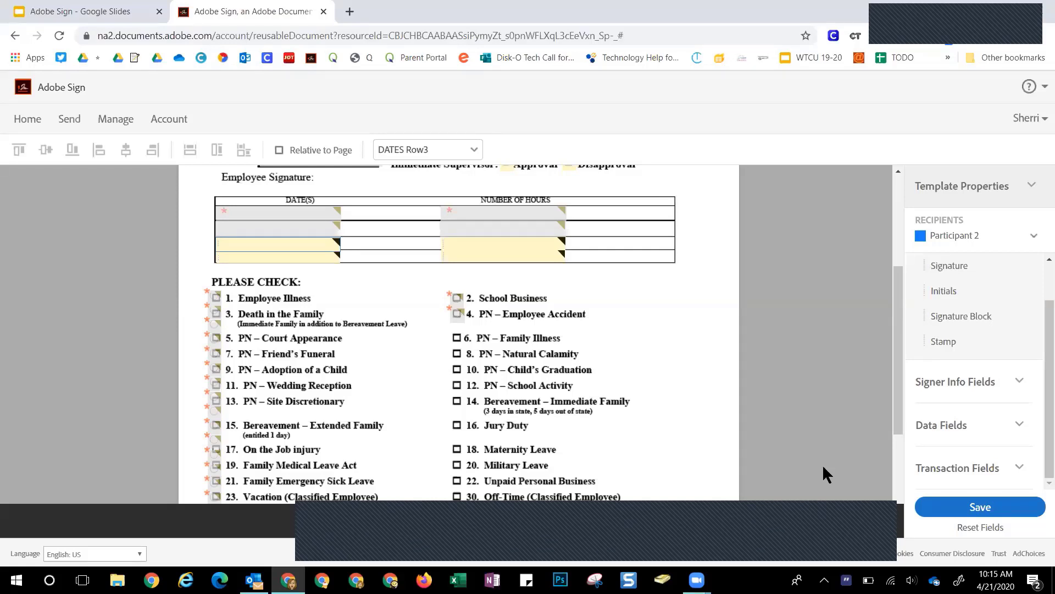
Start a new agreement and add a colleague and yourself as the first two recipients
{"action": "left_click", "coordinate": [69, 120]}
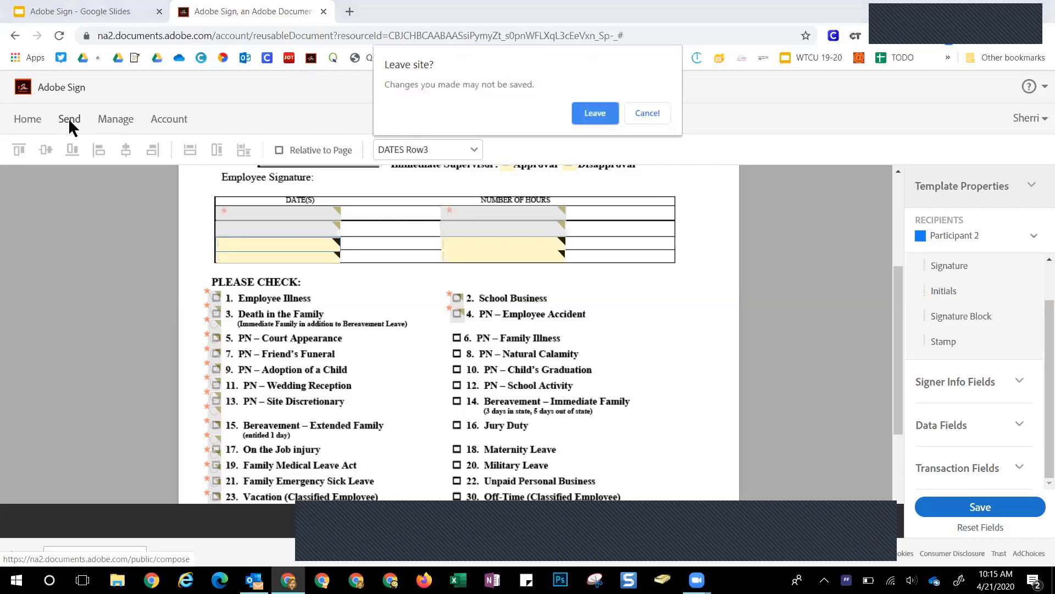
{"action": "left_click", "coordinate": [584, 107]}
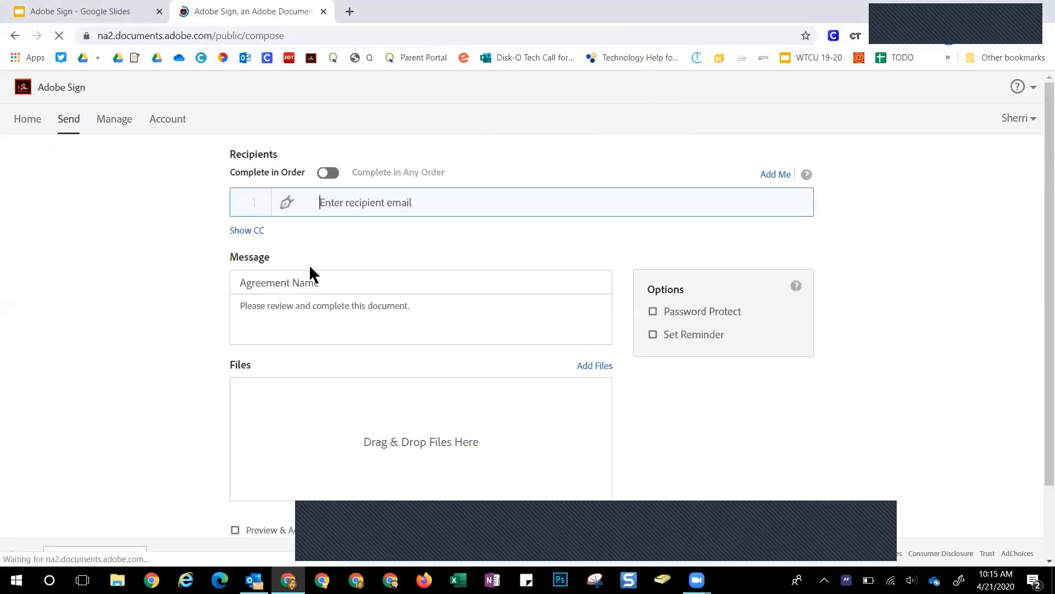
{"action": "left_click", "coordinate": [328, 202]}
{"action": "type", "text": "dwain"}
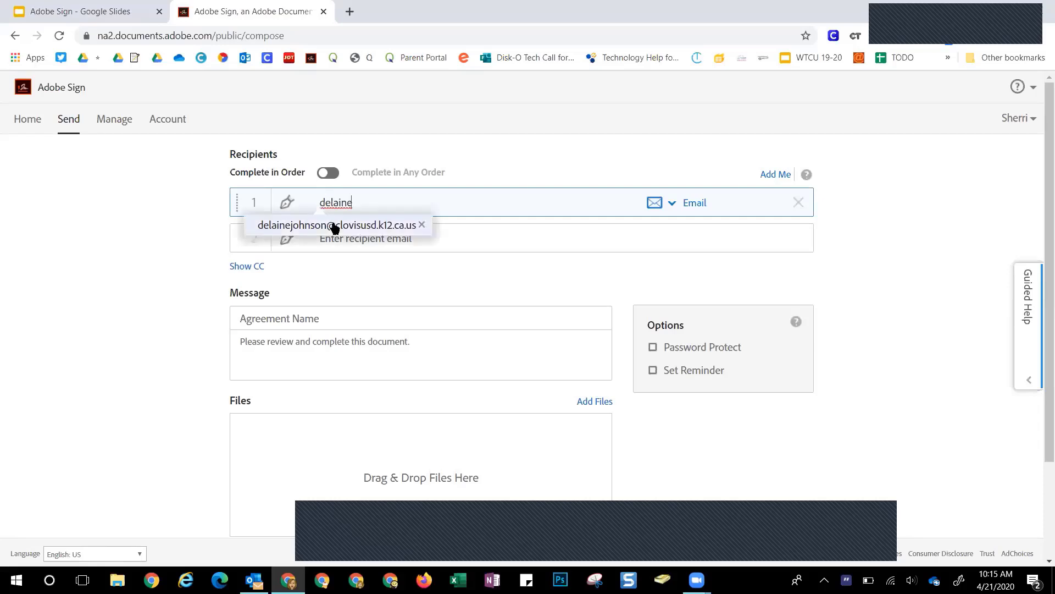
{"action": "left_click", "coordinate": [334, 231]}
{"action": "type", "text": "sherri"}
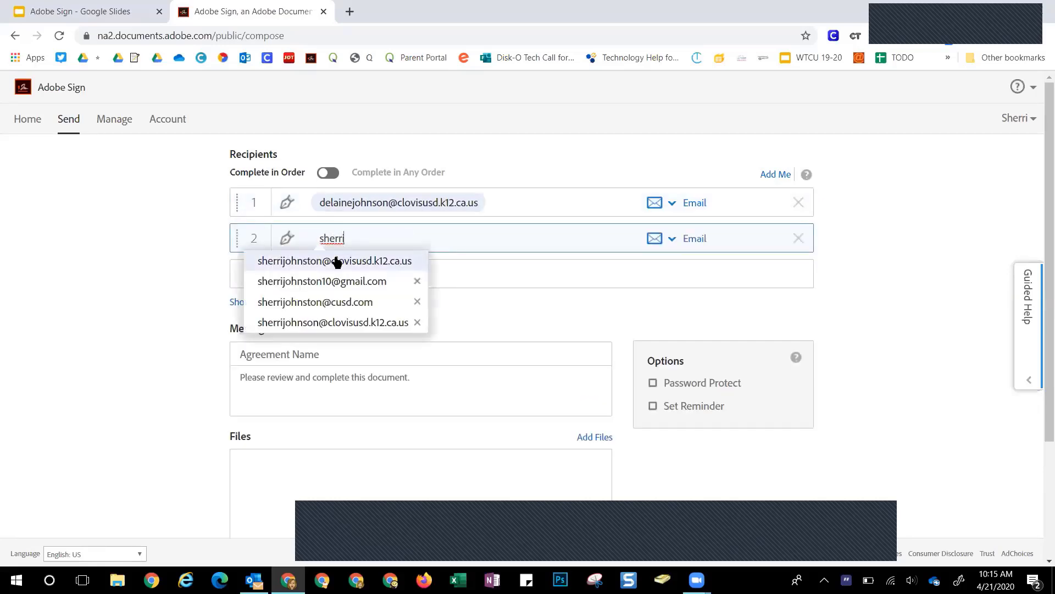
{"action": "left_click", "coordinate": [336, 262]}
Add the sender's personal address and two suggested contacts as recipients three to five
{"action": "type", "text": "sherri"}
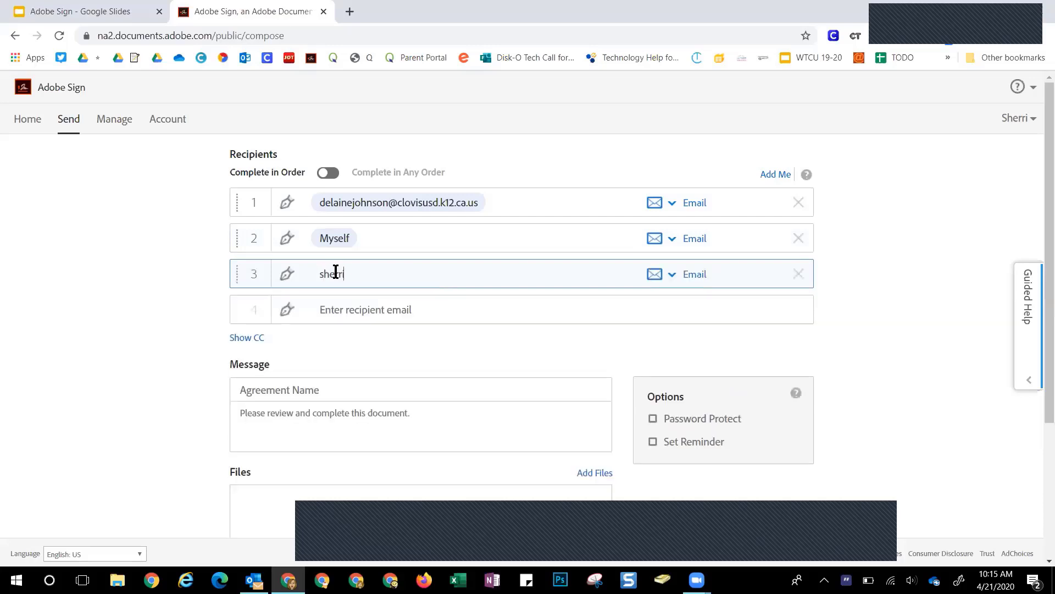
{"action": "left_click", "coordinate": [337, 319]}
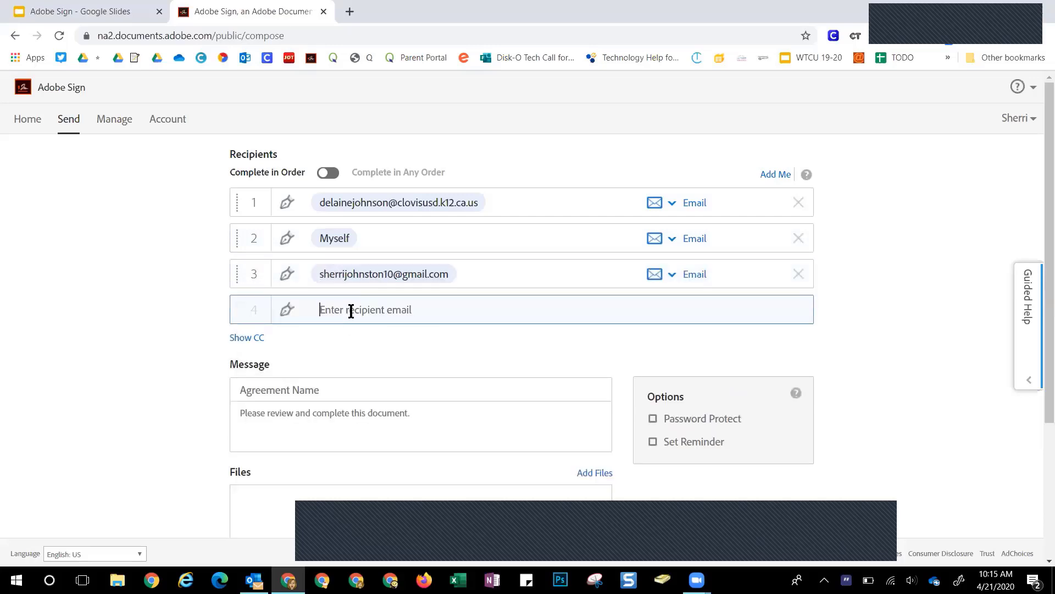
{"action": "type", "text": "sherri"}
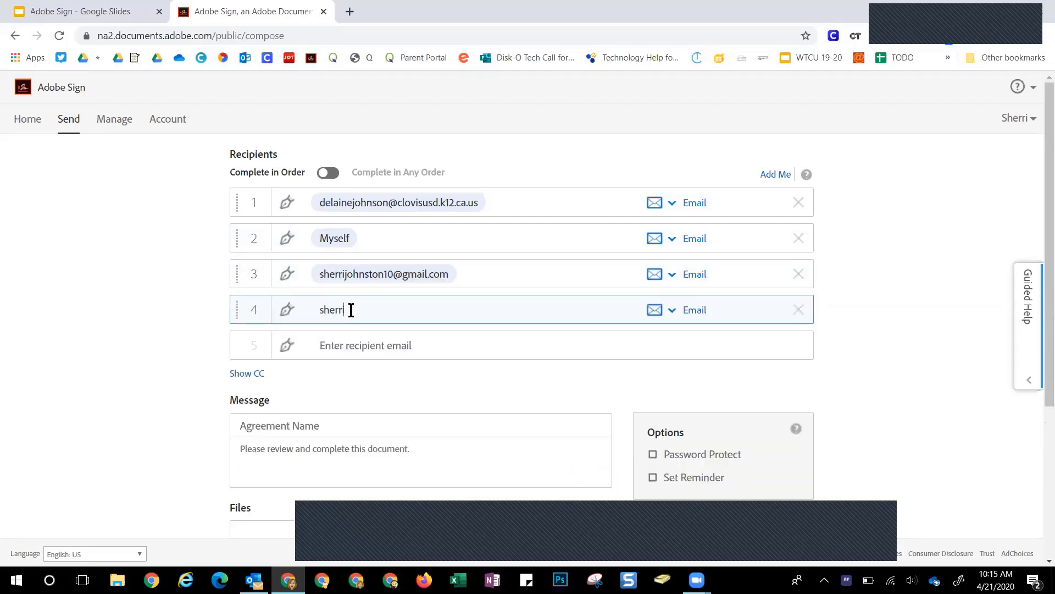
{"action": "left_click", "coordinate": [348, 391]}
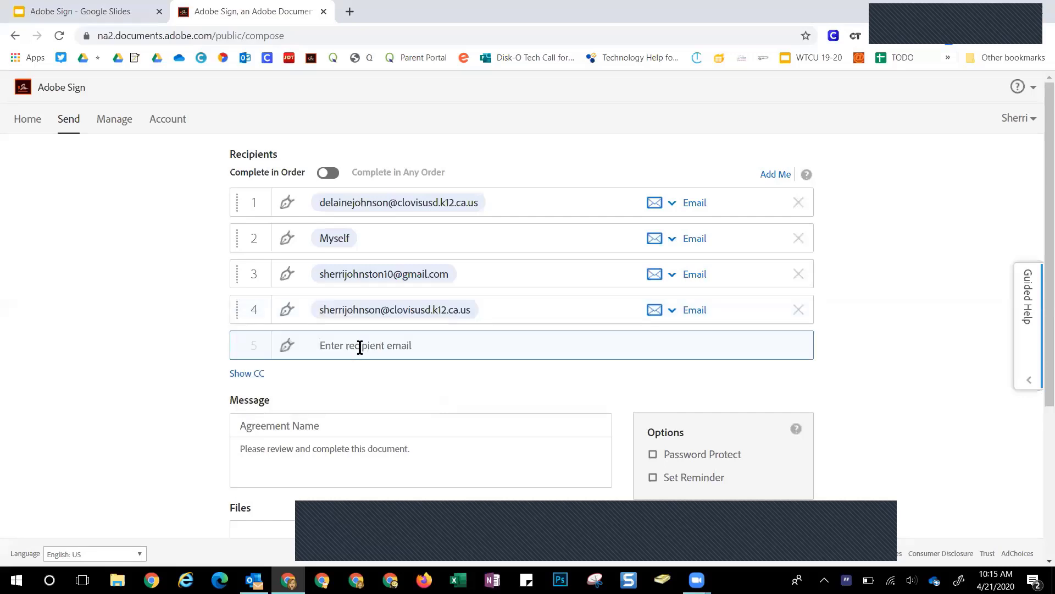
{"action": "type", "text": "chr"}
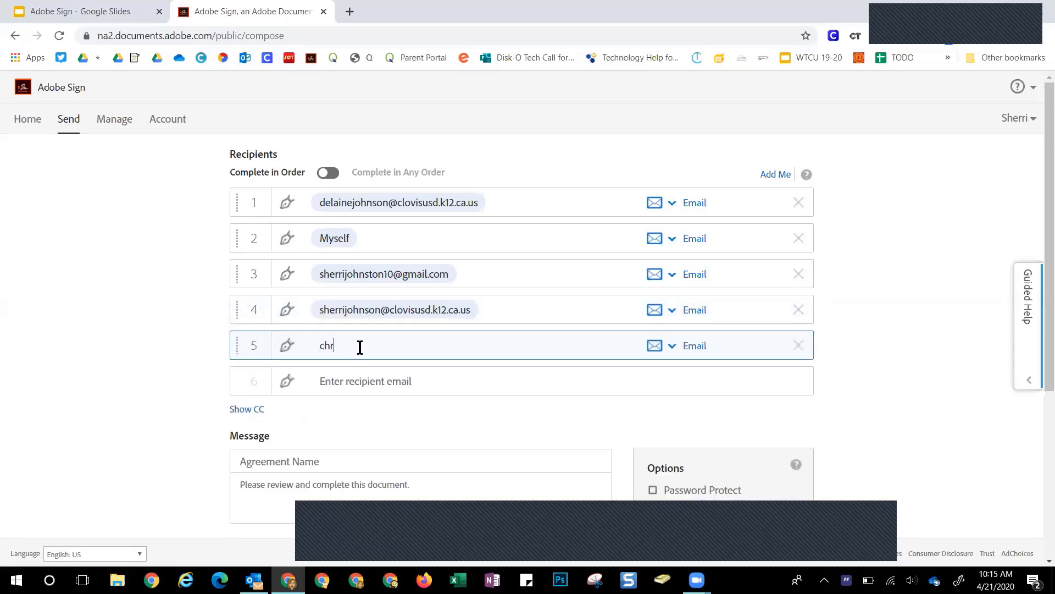
{"action": "type", "text": "is"}
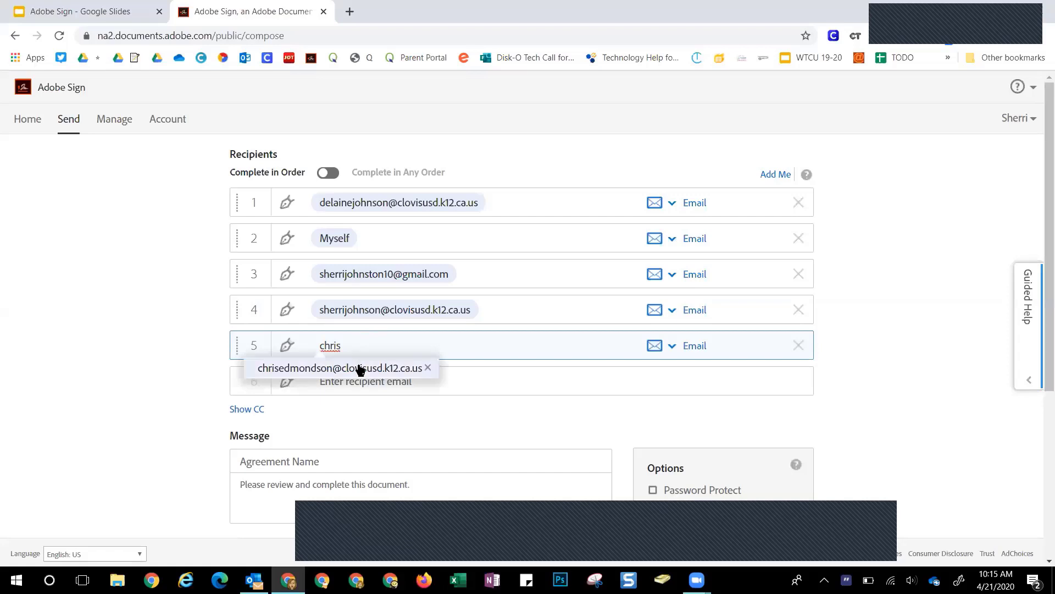
{"action": "left_click", "coordinate": [358, 364]}
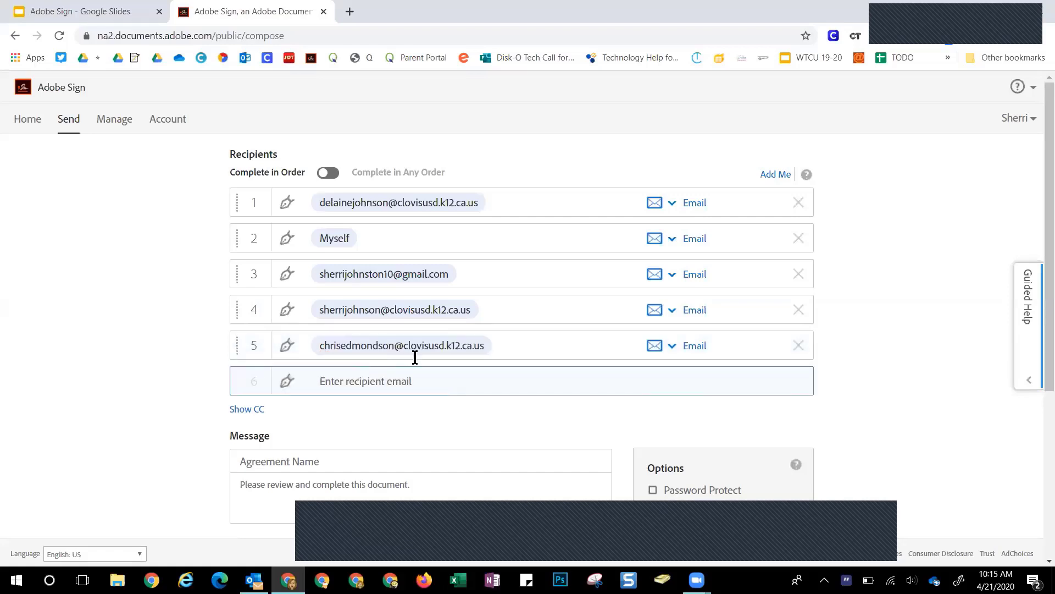
{"action": "scroll", "coordinate": [440, 336], "scroll_direction": "down", "scroll_amount": 1}
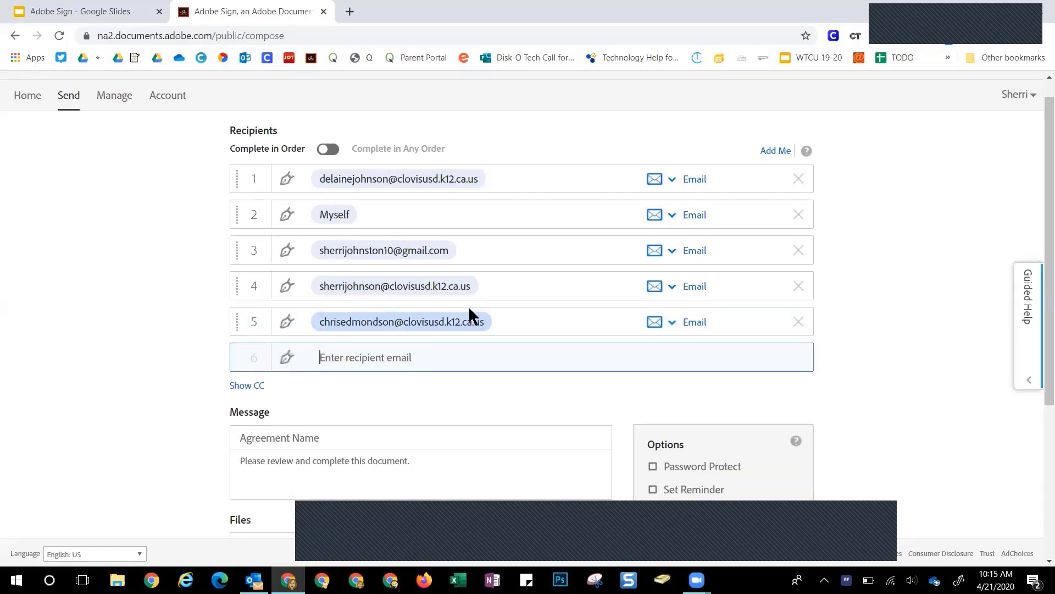
{"action": "scroll", "coordinate": [419, 445], "scroll_direction": "down", "scroll_amount": 3}
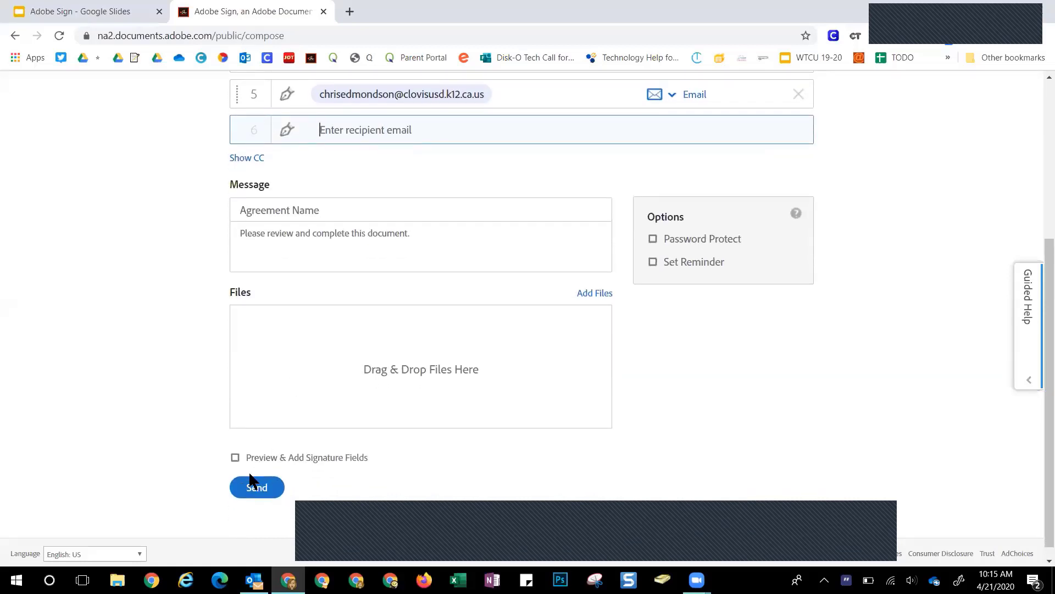
Attach the Classroom Video Approval template and continue with Preview & Add Signature Fields enabled
{"action": "left_click", "coordinate": [591, 297]}
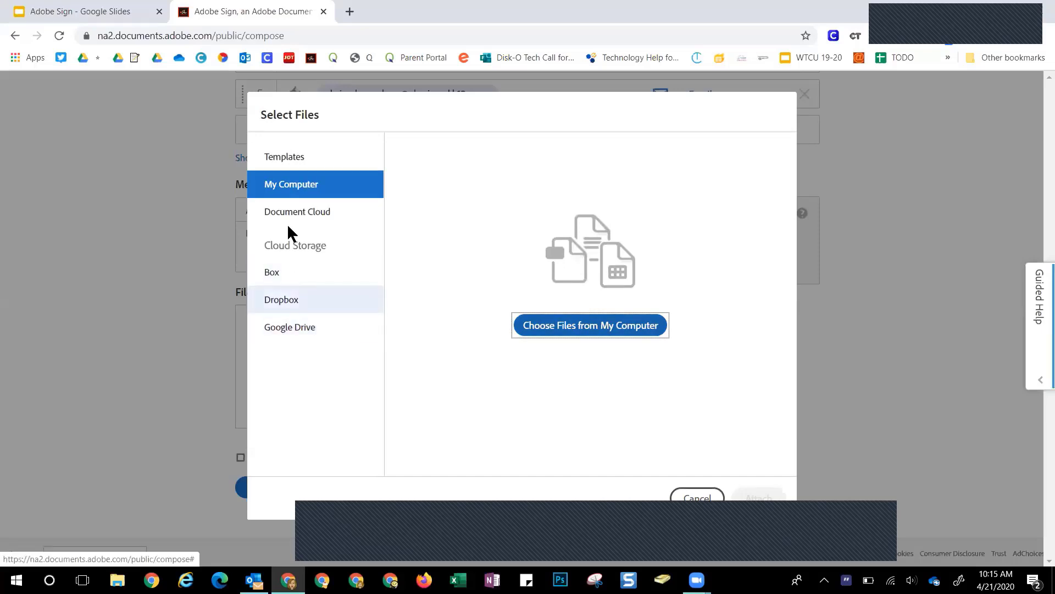
{"action": "left_click", "coordinate": [290, 159]}
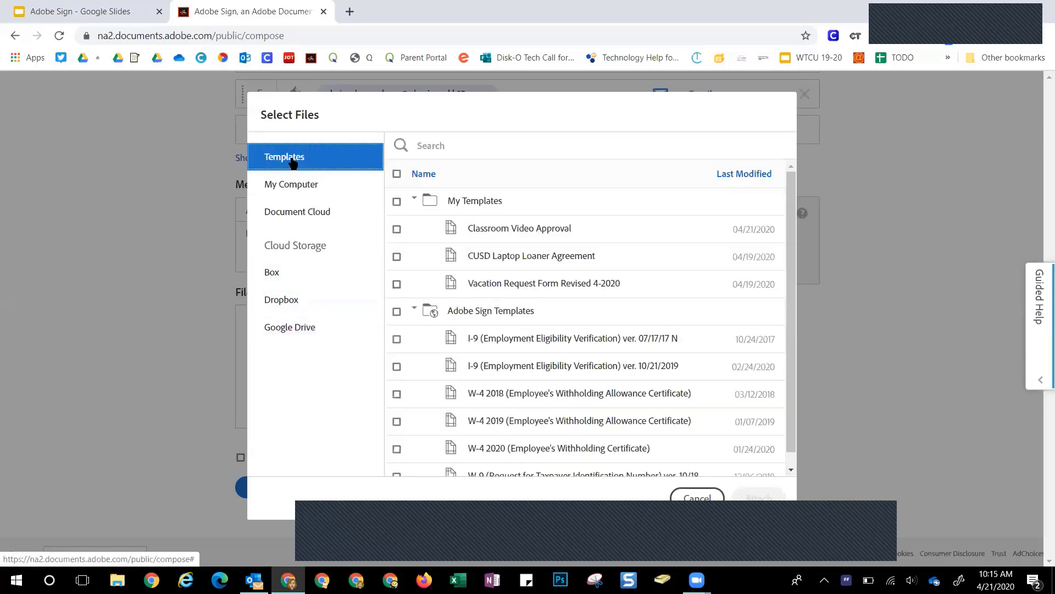
{"action": "double_click", "coordinate": [487, 228]}
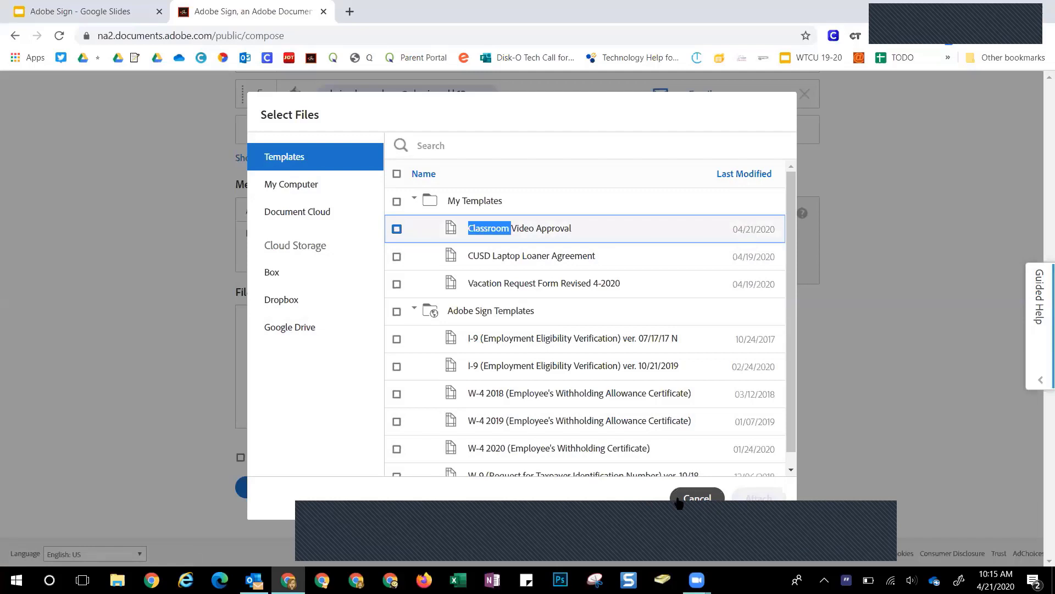
{"action": "left_click", "coordinate": [397, 229]}
{"action": "left_click", "coordinate": [761, 503]}
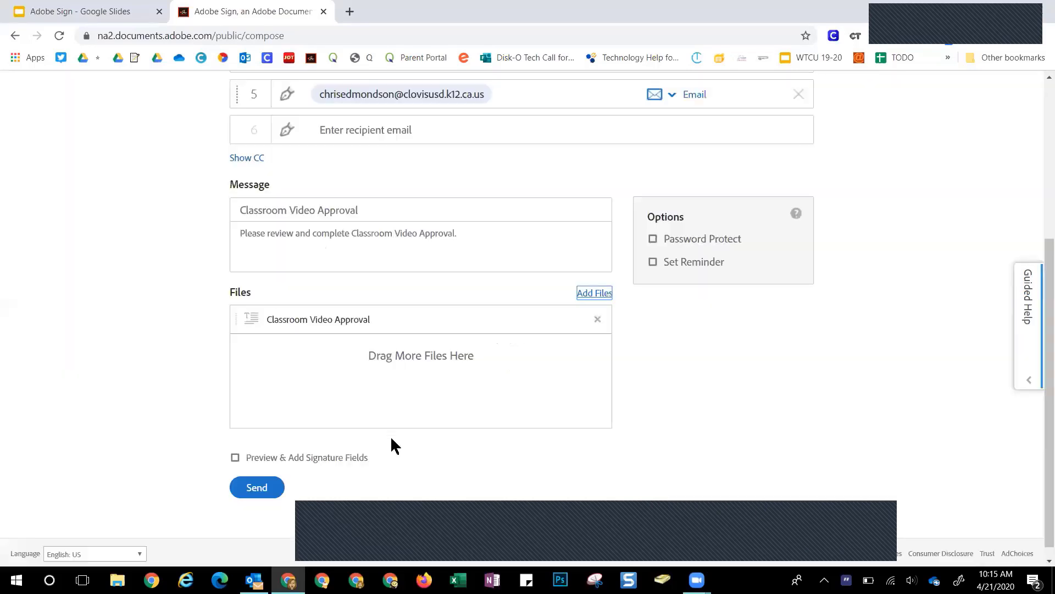
{"action": "left_click", "coordinate": [235, 460]}
{"action": "left_click", "coordinate": [274, 490]}
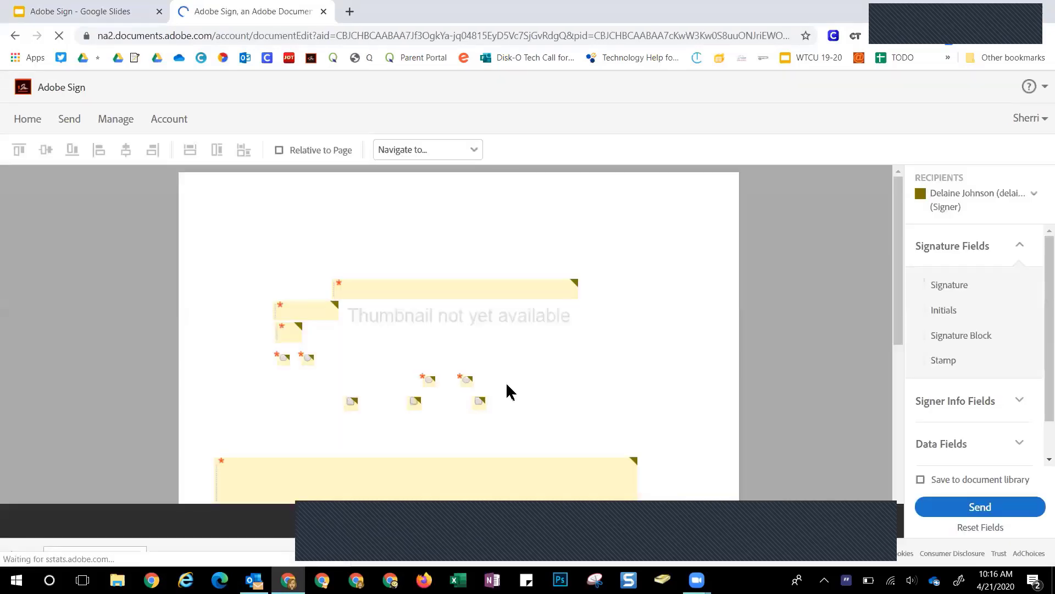
Review the form's signature fields and recipient list, then attempt to send the agreement
{"action": "scroll", "coordinate": [601, 365], "scroll_direction": "down", "scroll_amount": 6}
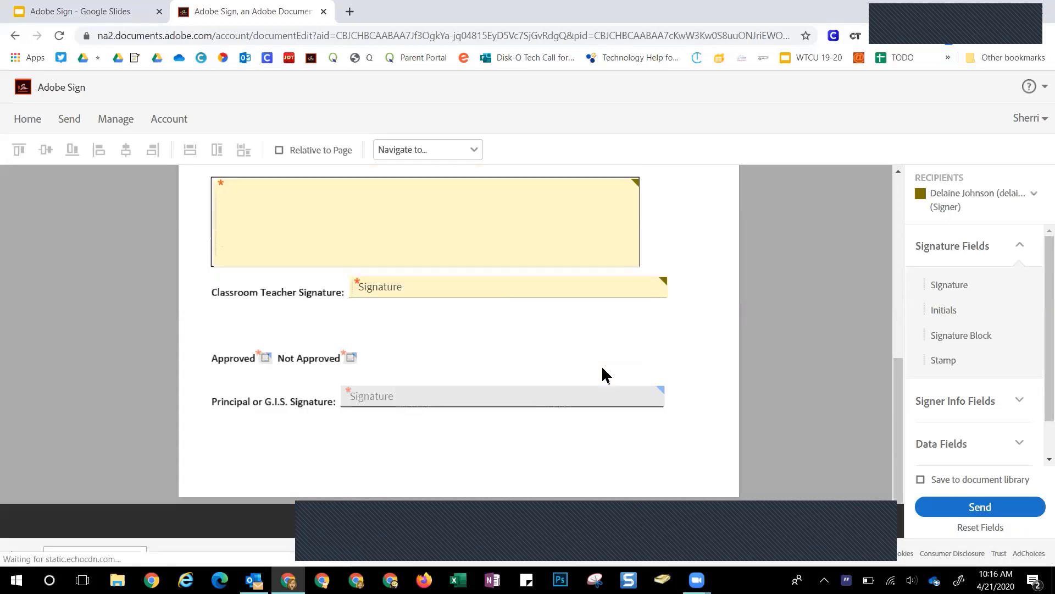
{"action": "left_click", "coordinate": [999, 198]}
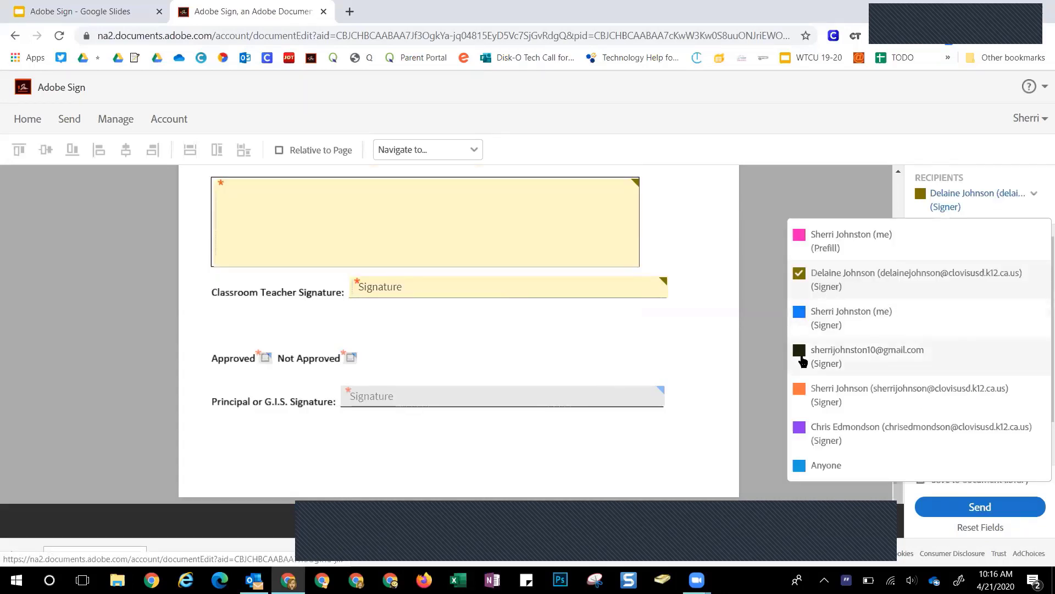
{"action": "left_click", "coordinate": [577, 339]}
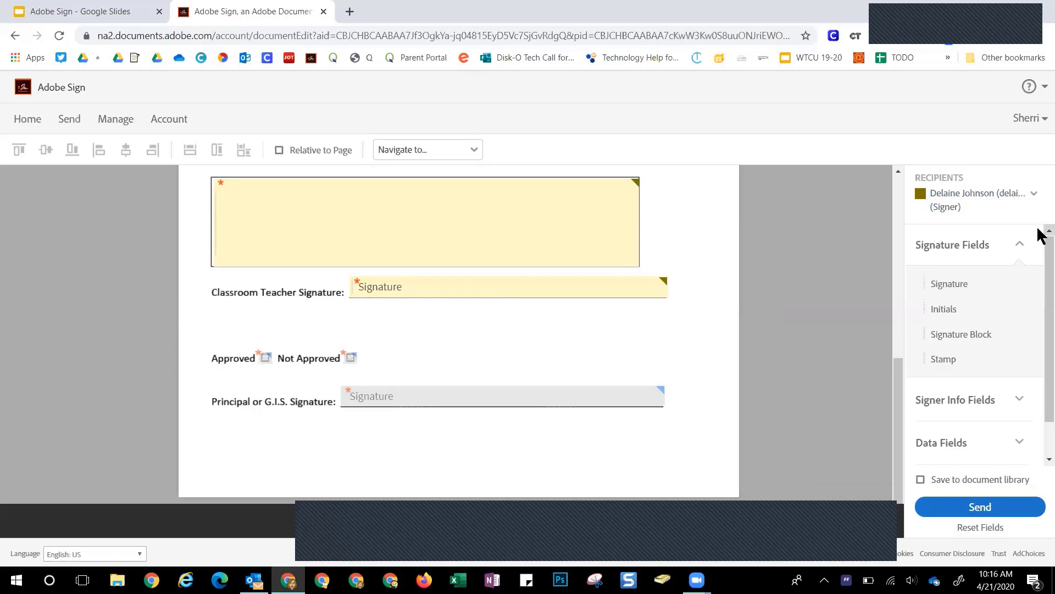
{"action": "left_click", "coordinate": [959, 202]}
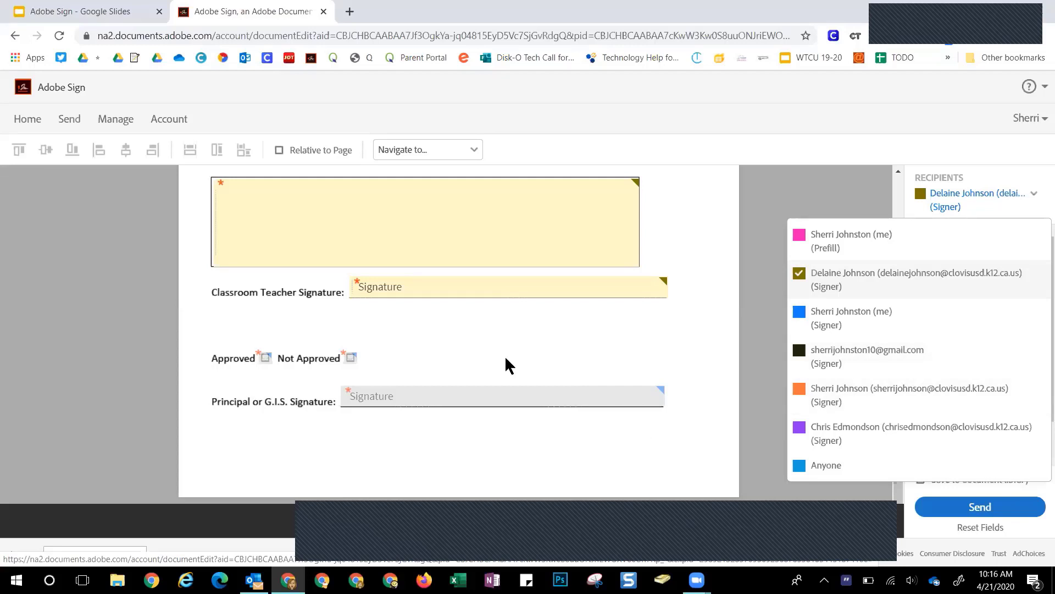
{"action": "left_click", "coordinate": [753, 200]}
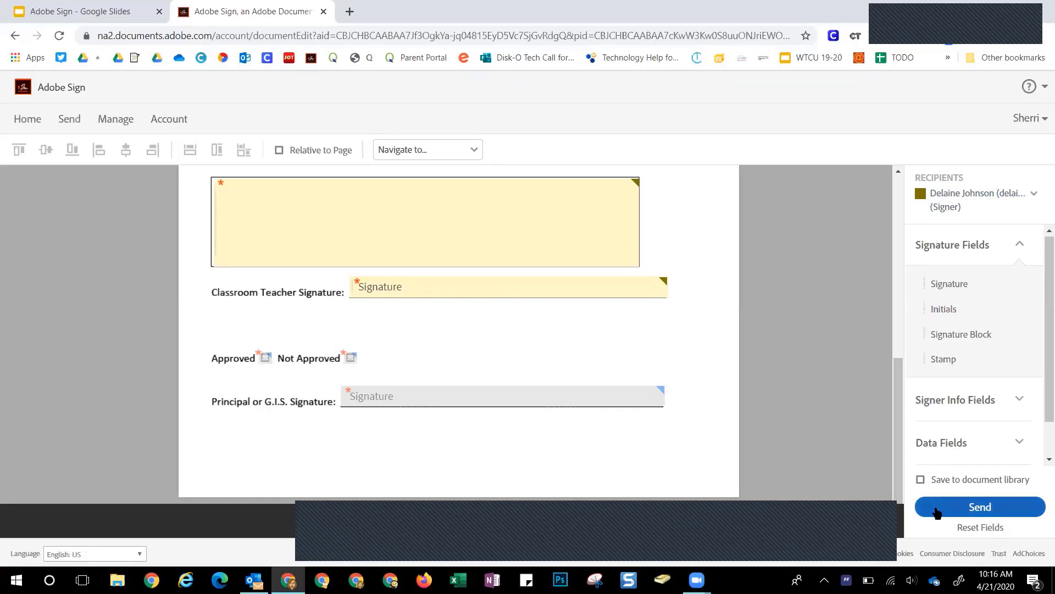
{"action": "left_click", "coordinate": [937, 512]}
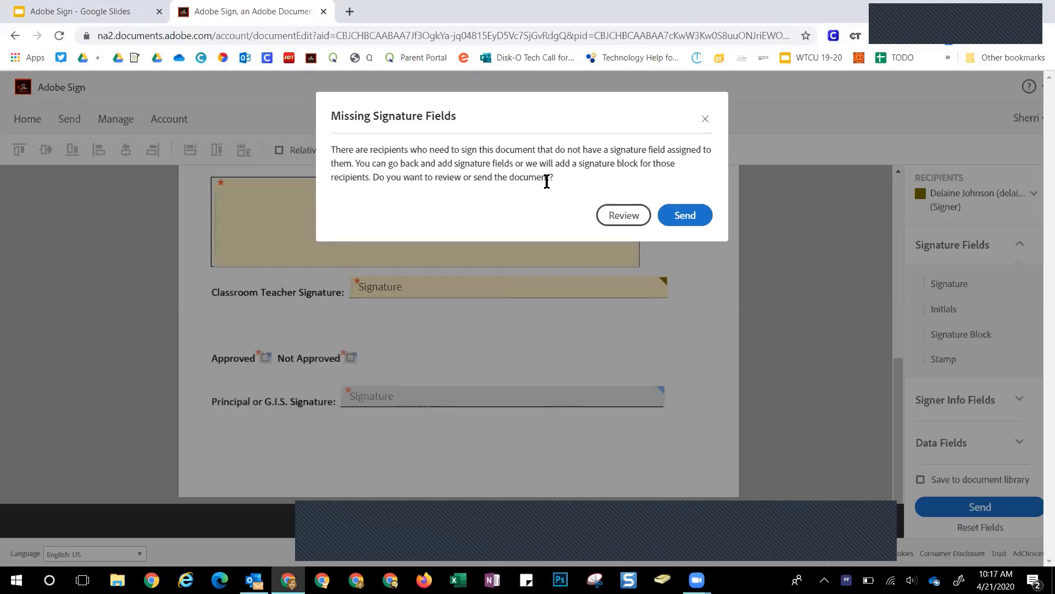
Choose Review in the Missing Signature Fields warning to return to the field editor
{"action": "left_click", "coordinate": [616, 214]}
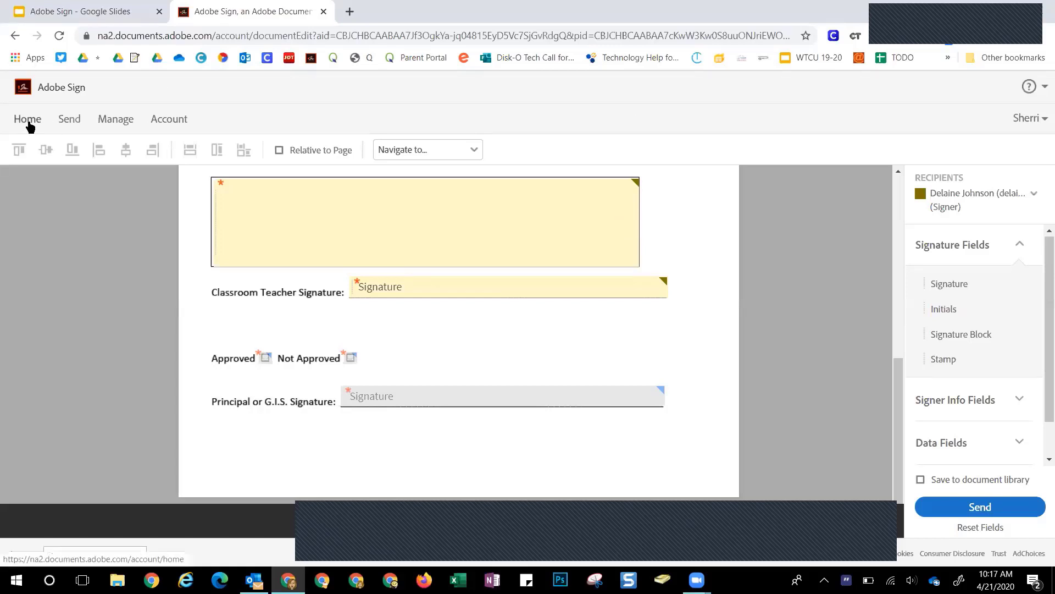
Inspect the in-progress CUSD Laptop Loaner Agreement's details and activity, then list Completed agreements
{"action": "left_click", "coordinate": [99, 120]}
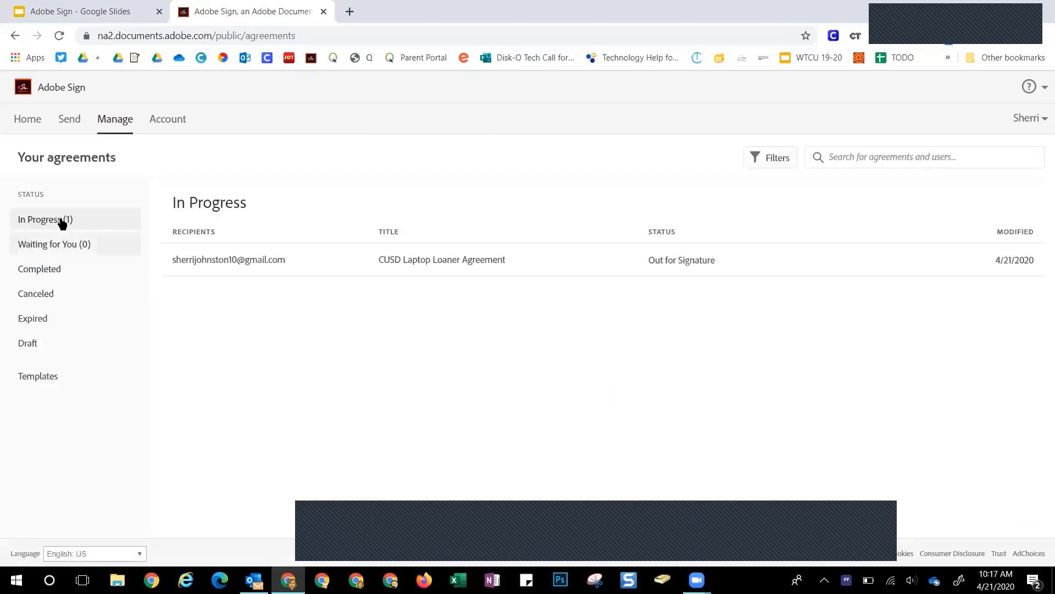
{"action": "left_click", "coordinate": [57, 218]}
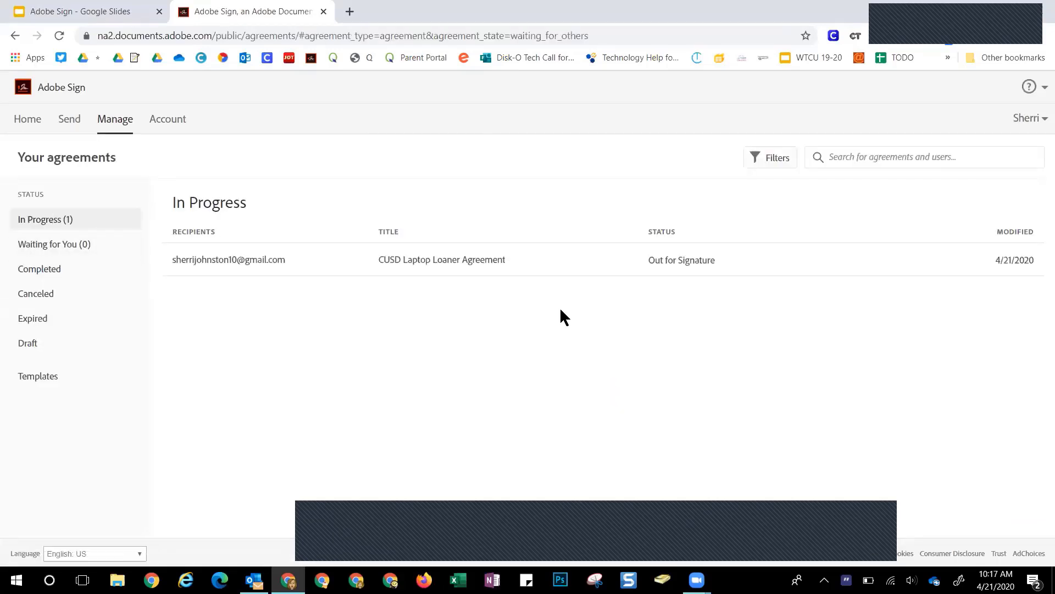
{"action": "left_click", "coordinate": [247, 259]}
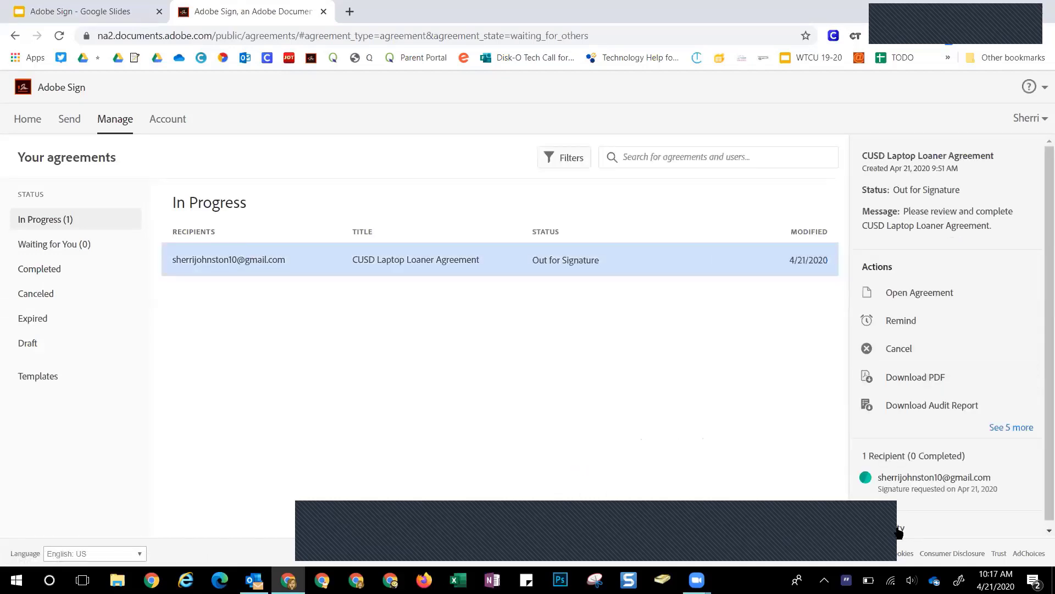
{"action": "left_click", "coordinate": [896, 529]}
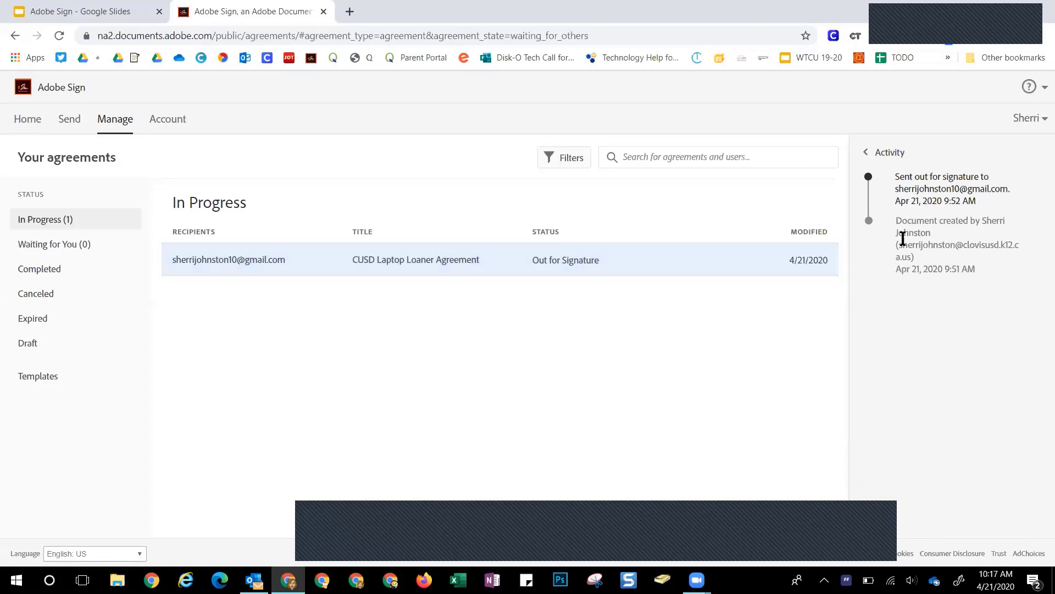
{"action": "left_click", "coordinate": [879, 153]}
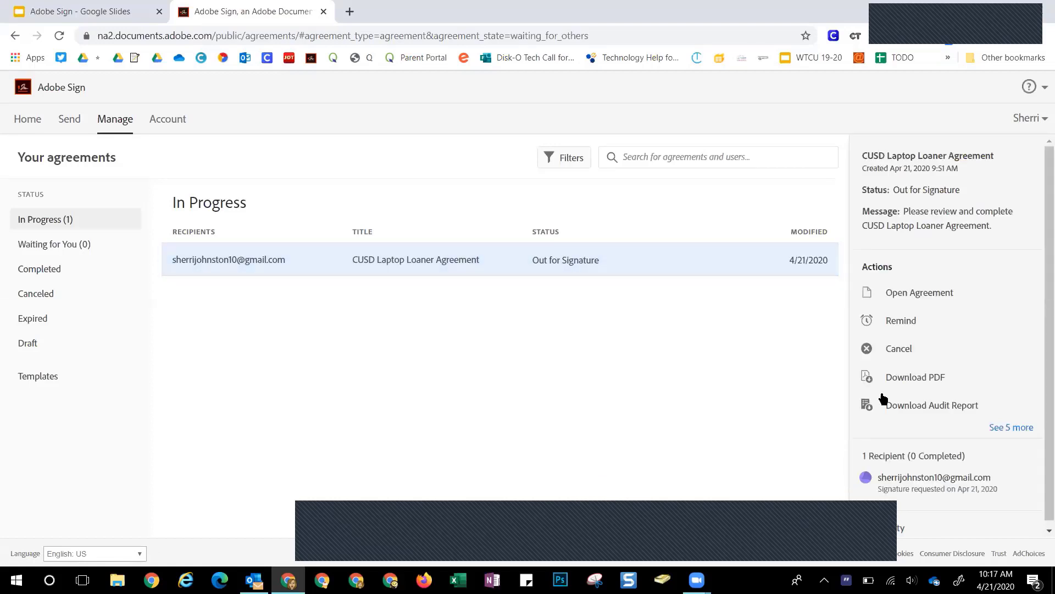
{"action": "mouse_move", "coordinate": [898, 489]}
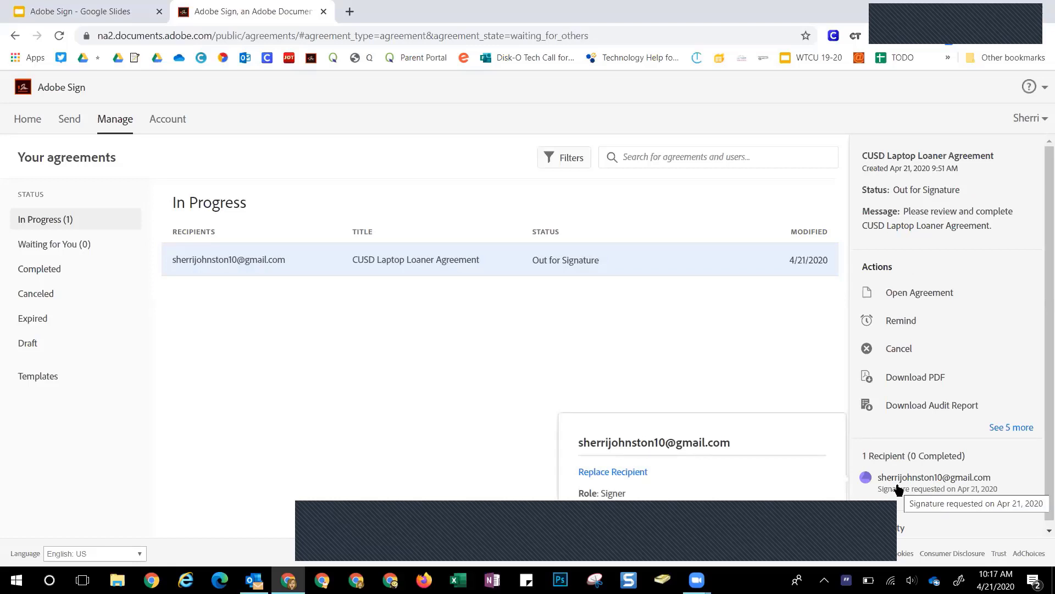
{"action": "left_click", "coordinate": [394, 391]}
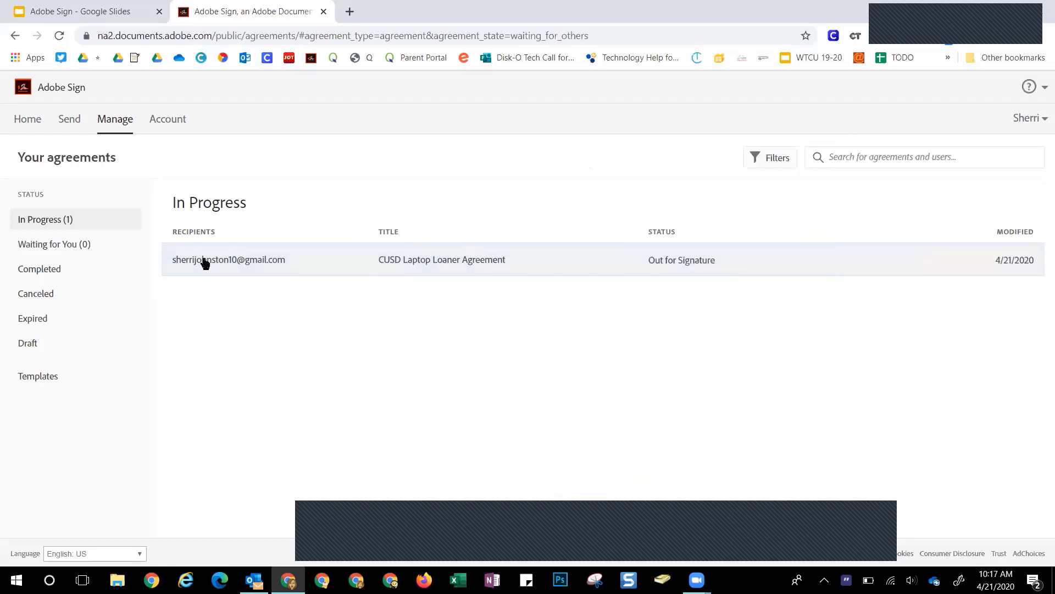
{"action": "left_click", "coordinate": [52, 274]}
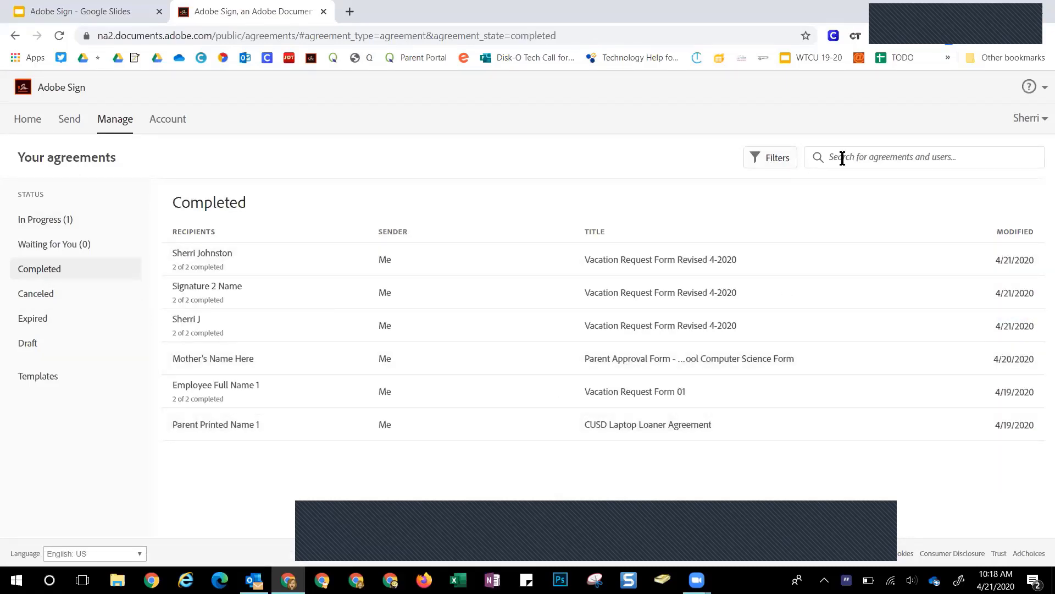
Try a last-24-hours modified-date filter on Completed, remove it, then show Waiting for You
{"action": "left_click", "coordinate": [782, 163]}
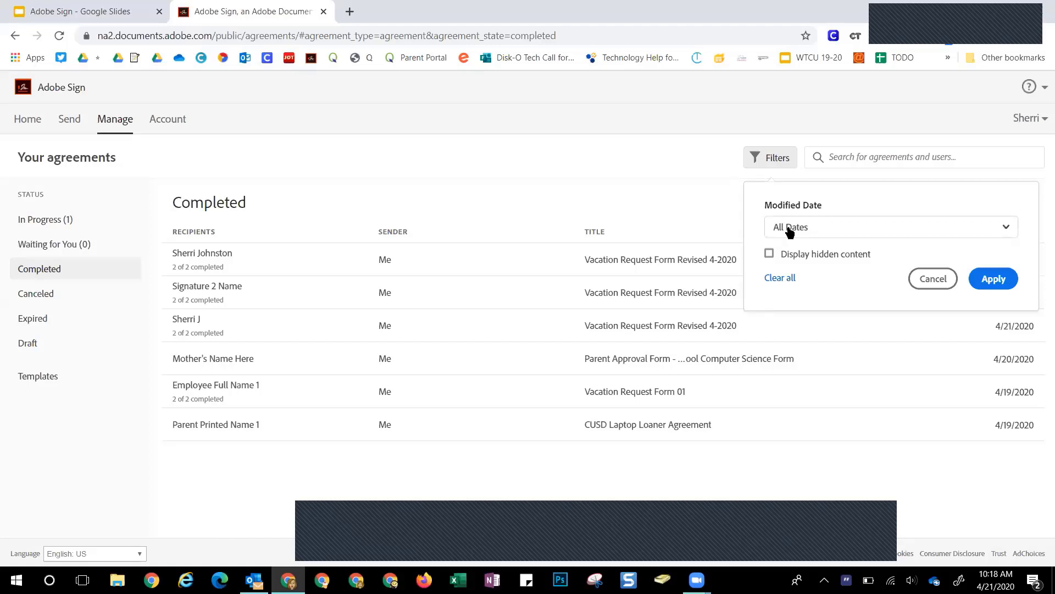
{"action": "left_click", "coordinate": [789, 227]}
{"action": "left_click", "coordinate": [792, 279]}
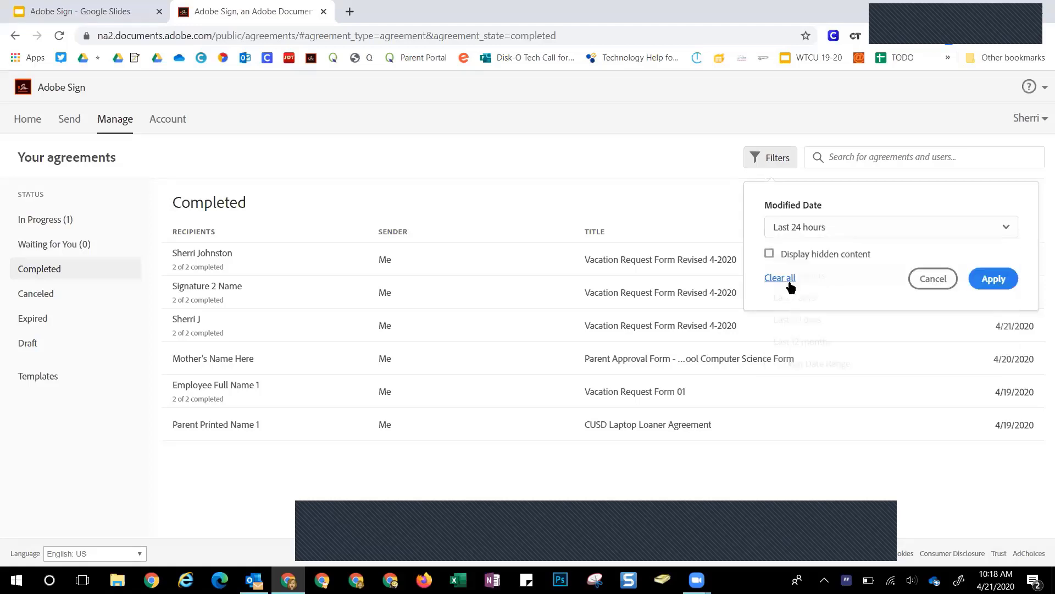
{"action": "left_click", "coordinate": [992, 280]}
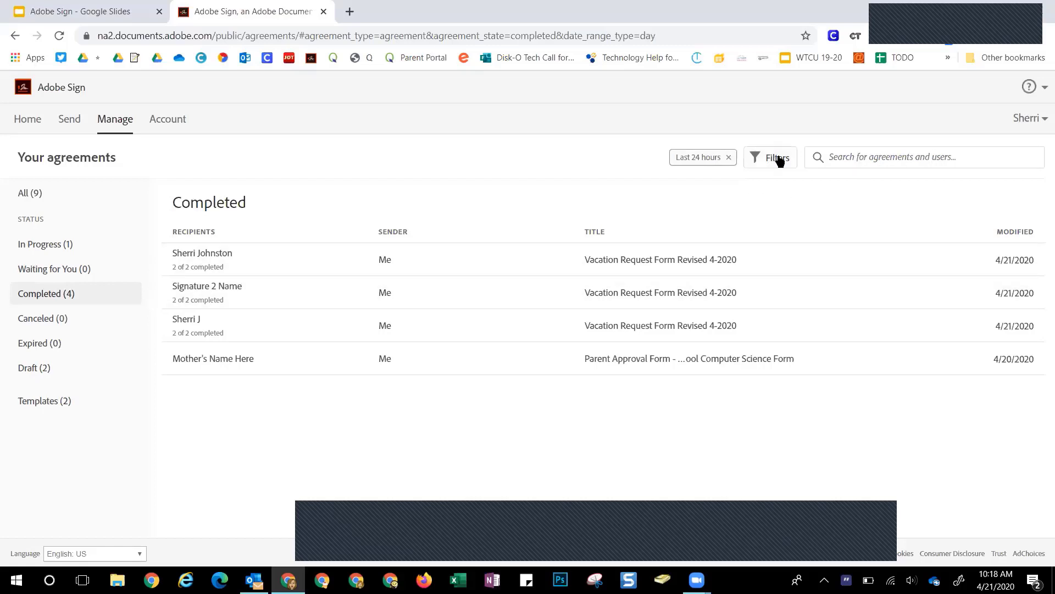
{"action": "left_click", "coordinate": [727, 157]}
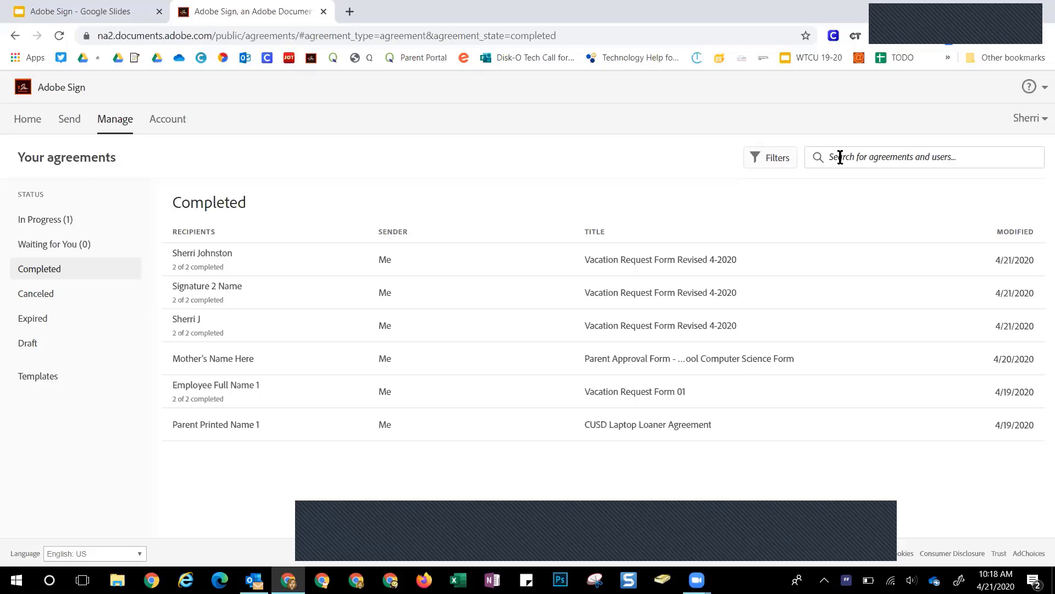
{"action": "left_click", "coordinate": [38, 253]}
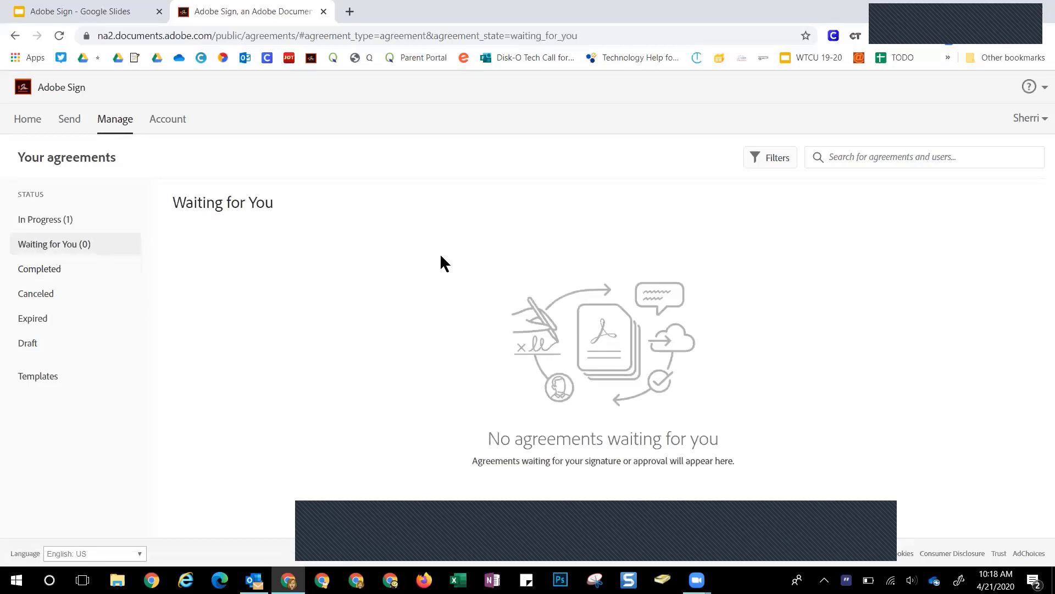
Open the CUSD Laptop Loaner Agreement's Remind dialog, cancel it, and list Expired agreements
{"action": "left_click", "coordinate": [46, 220]}
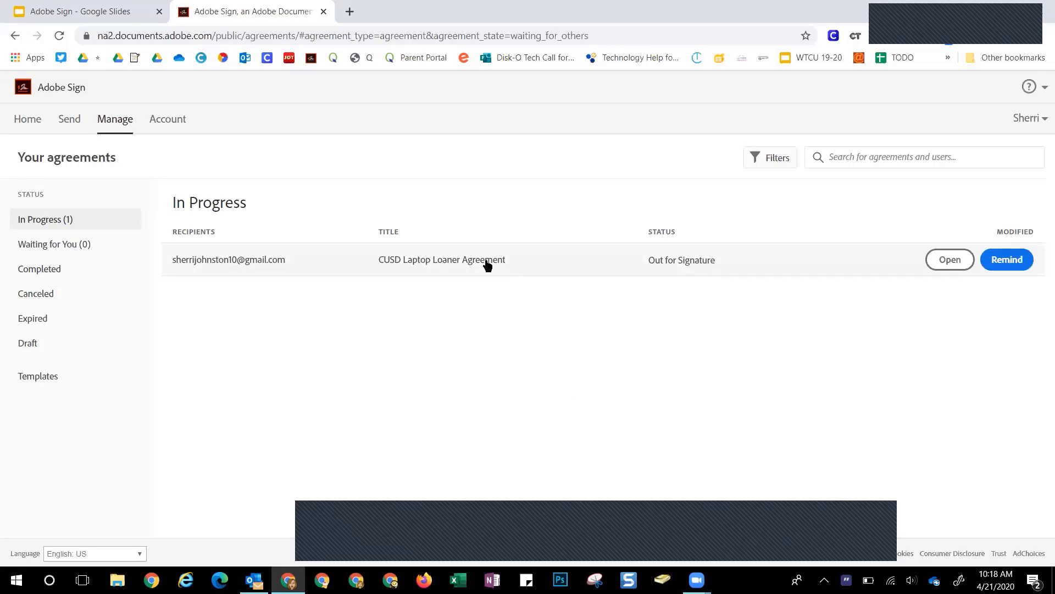
{"action": "left_click", "coordinate": [266, 268]}
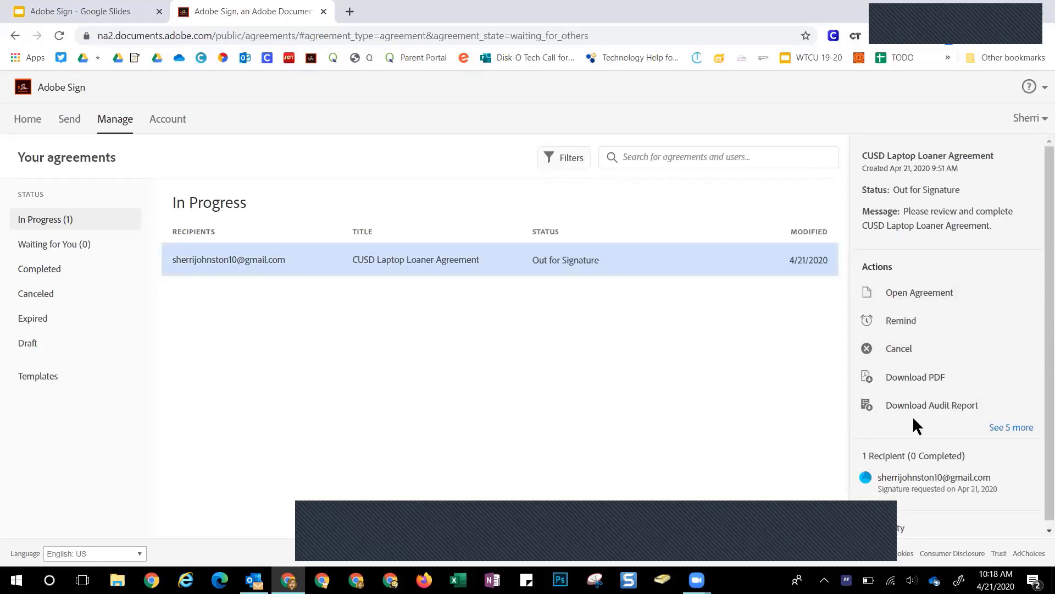
{"action": "left_click", "coordinate": [904, 322]}
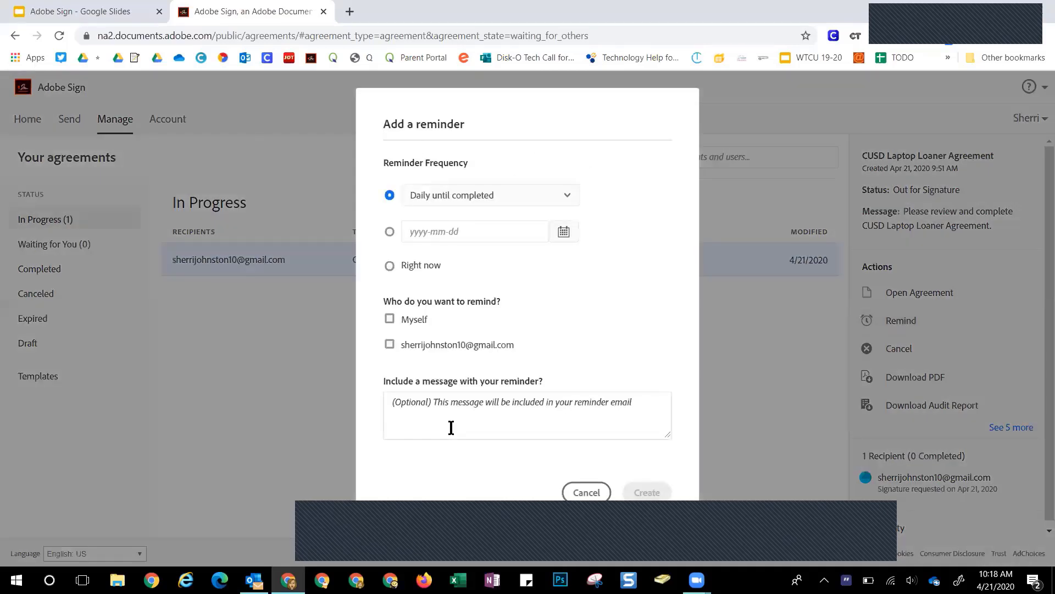
{"action": "left_click", "coordinate": [585, 492]}
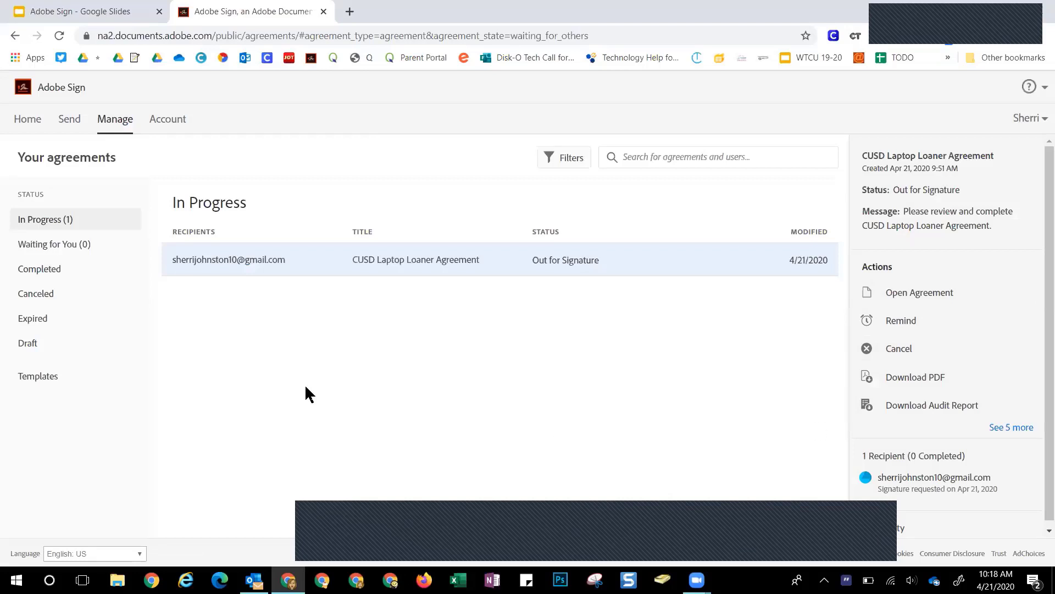
{"action": "left_click", "coordinate": [31, 319]}
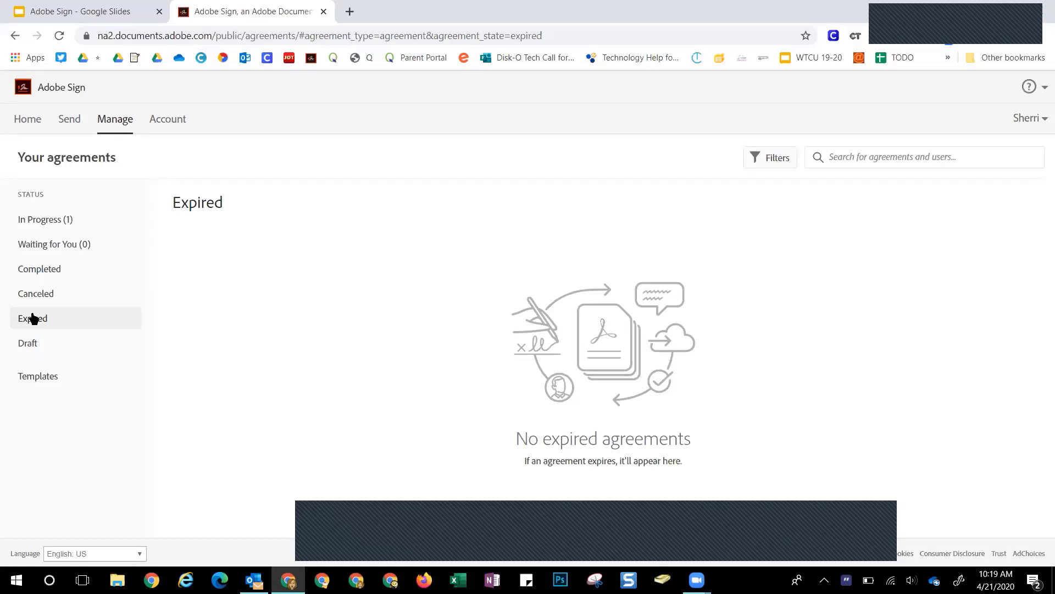
Download the Vacation Request Form Revised 4-2020 template's form field data as CSV and open it
{"action": "left_click", "coordinate": [23, 350]}
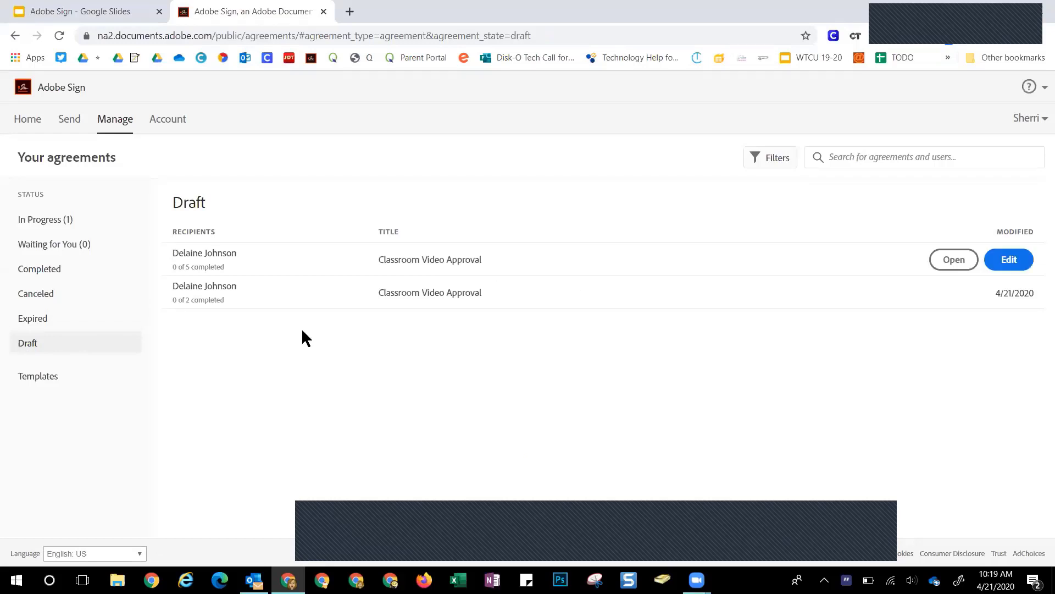
{"action": "left_click", "coordinate": [34, 376]}
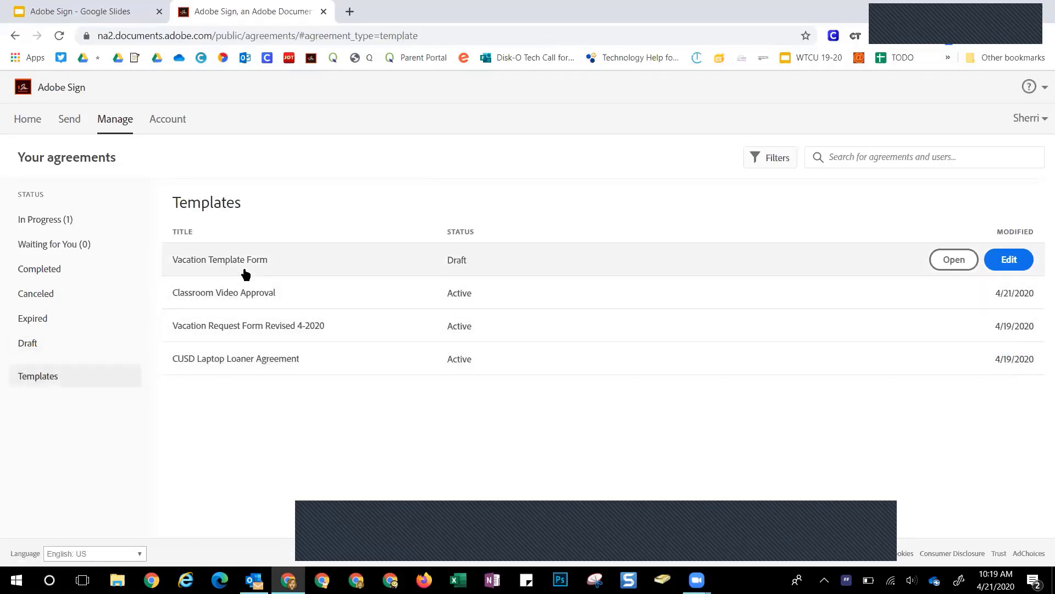
{"action": "left_click", "coordinate": [229, 333]}
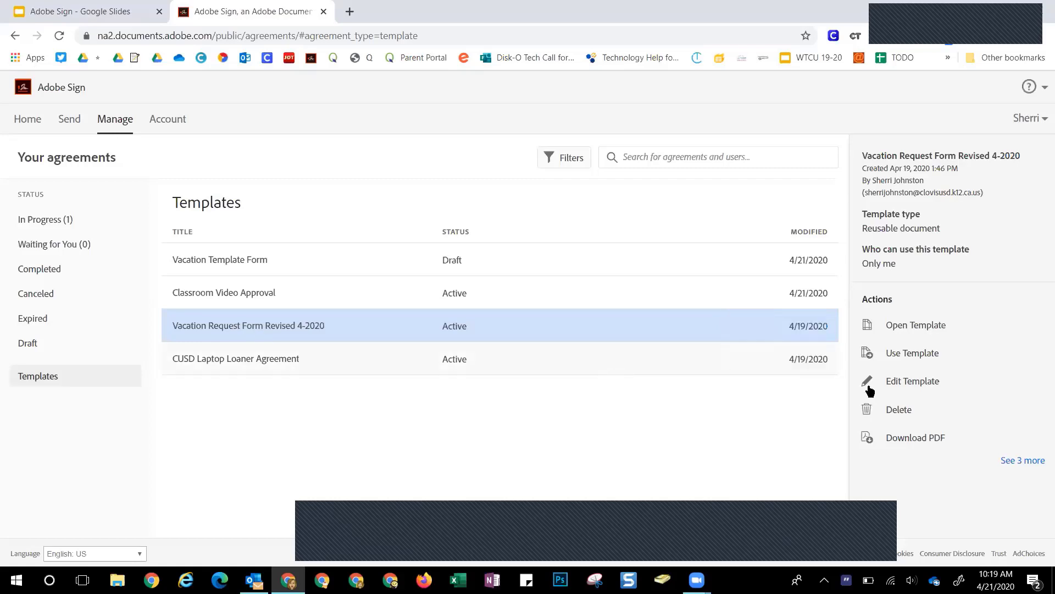
{"action": "left_click", "coordinate": [1031, 465]}
{"action": "scroll", "coordinate": [949, 473], "scroll_direction": "down", "scroll_amount": 1}
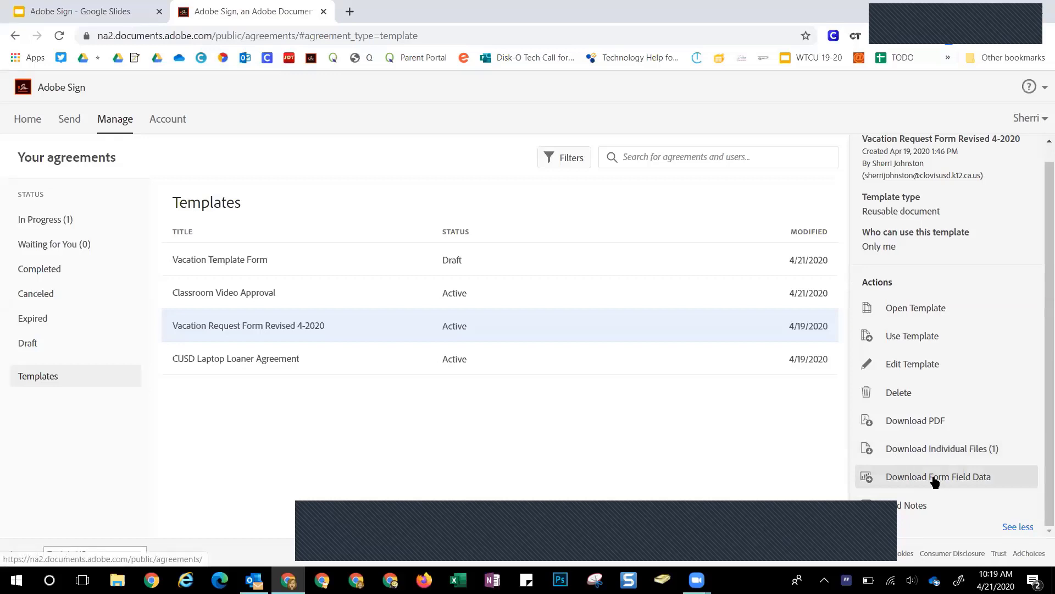
{"action": "left_click", "coordinate": [935, 477]}
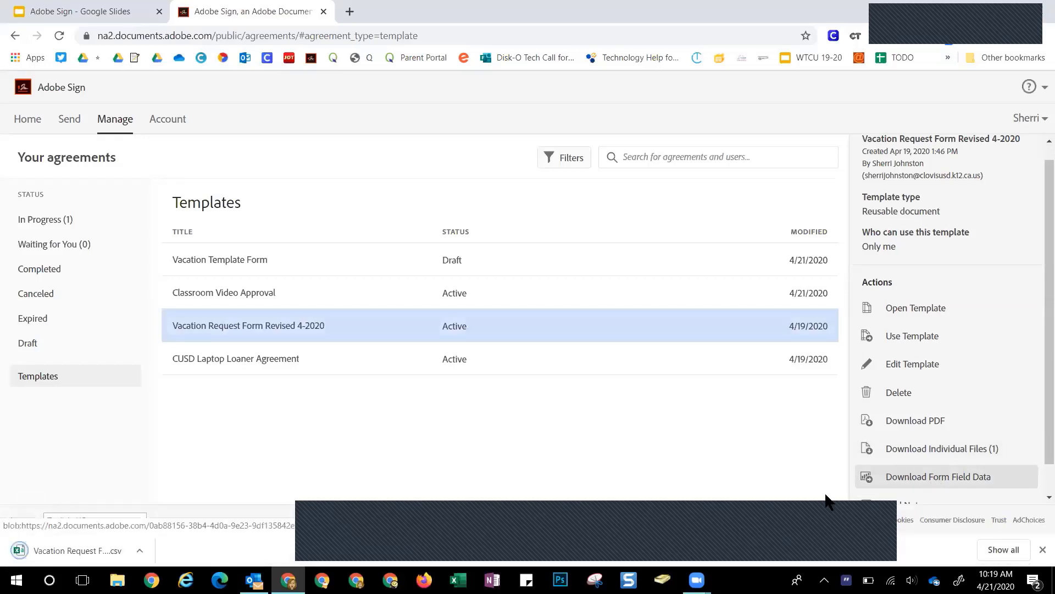
{"action": "left_click", "coordinate": [79, 548]}
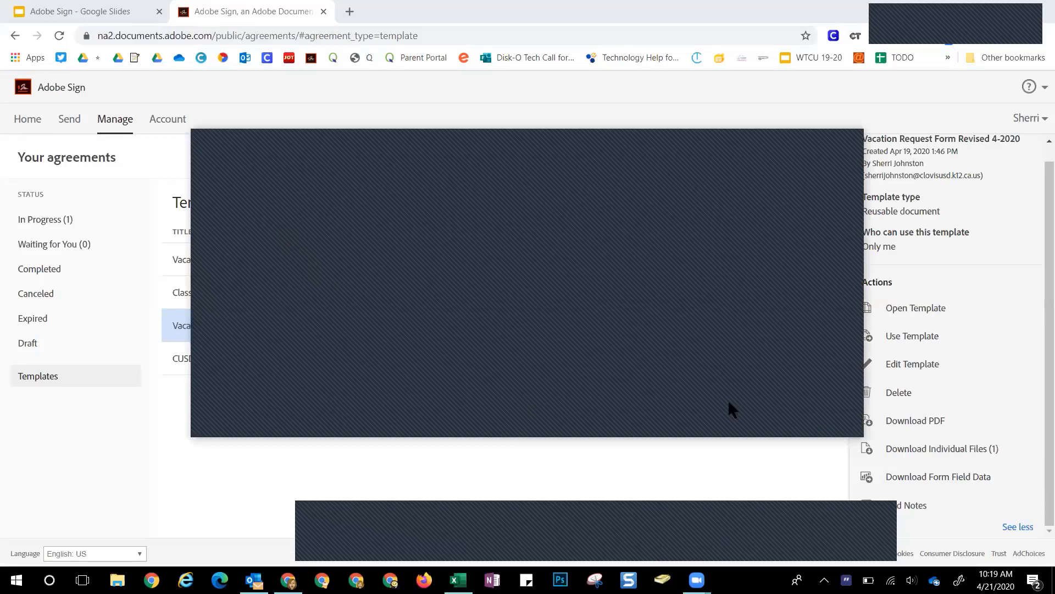
Dismiss the prompts and windows covering the opened Form Data CSV in Excel
{"action": "left_click", "coordinate": [853, 135]}
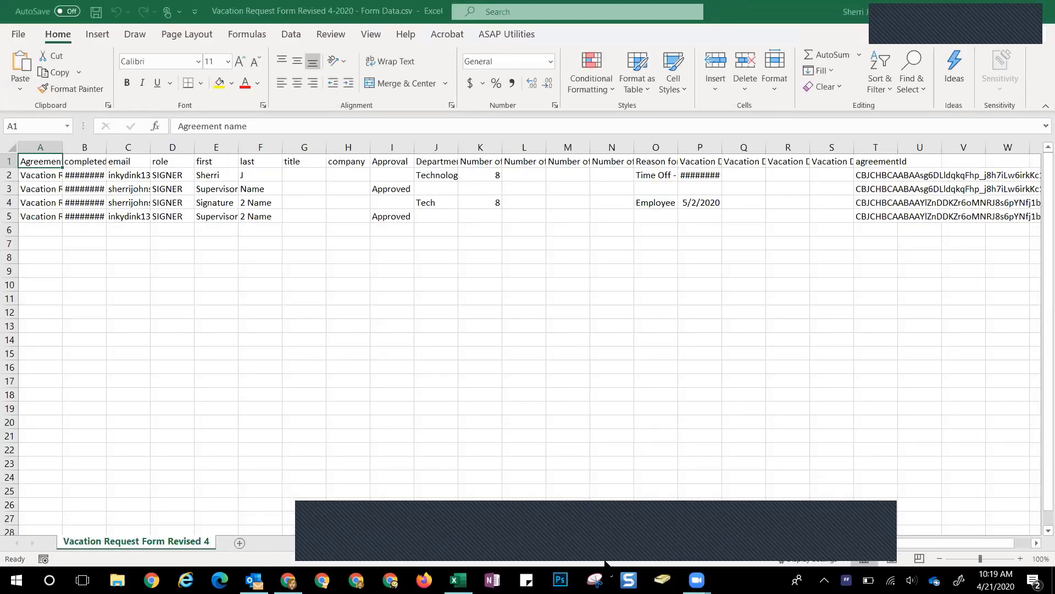
{"action": "left_click", "coordinate": [620, 530]}
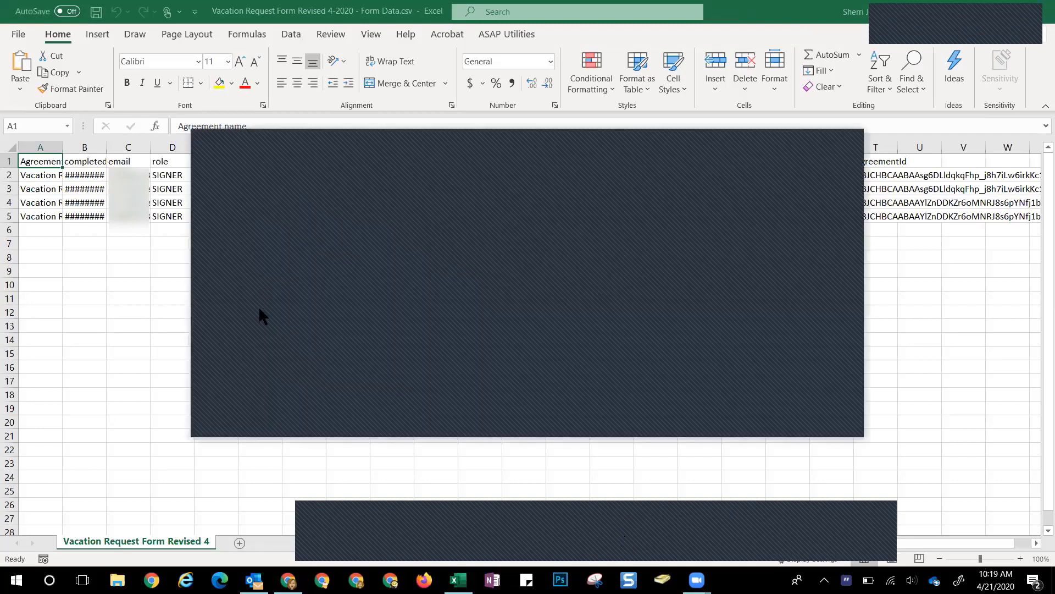
{"action": "left_click", "coordinate": [790, 419]}
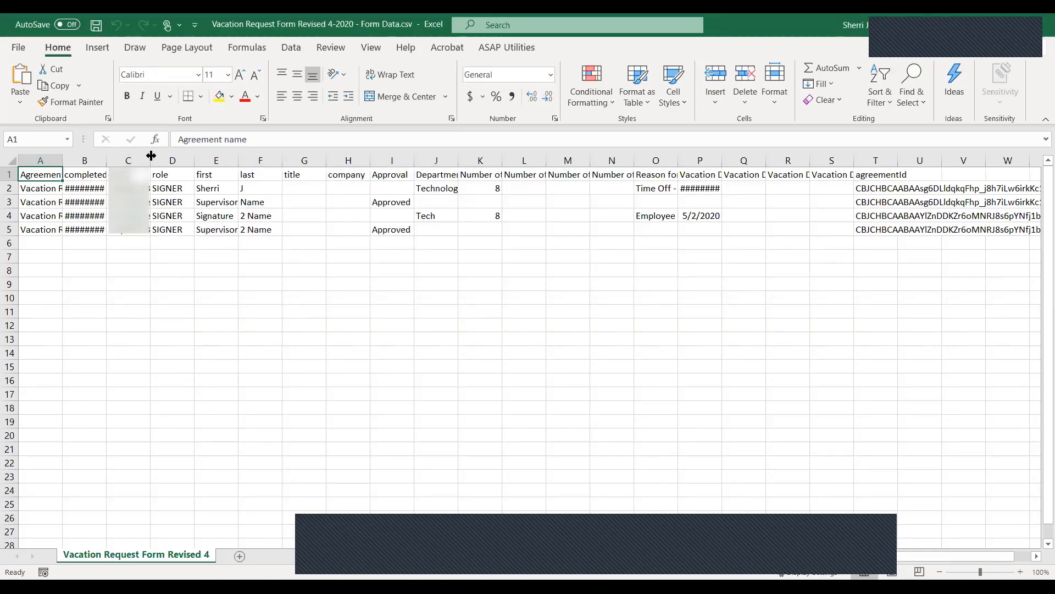
AutoFit columns C, B, P and A to show emails, completion dates, vacation dates and agreement names
{"action": "double_click", "coordinate": [106, 160]}
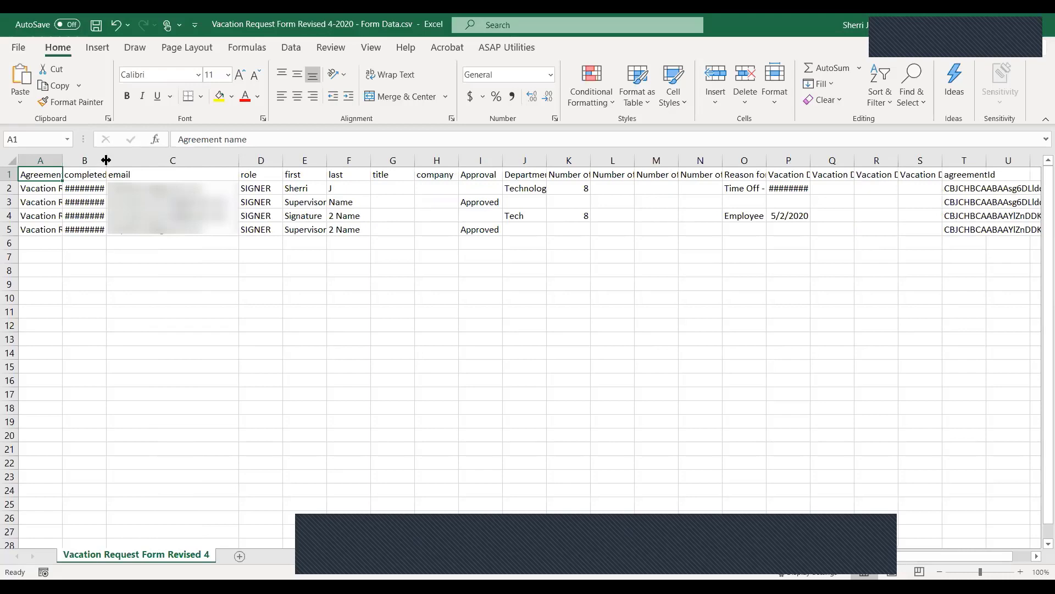
{"action": "double_click", "coordinate": [107, 160]}
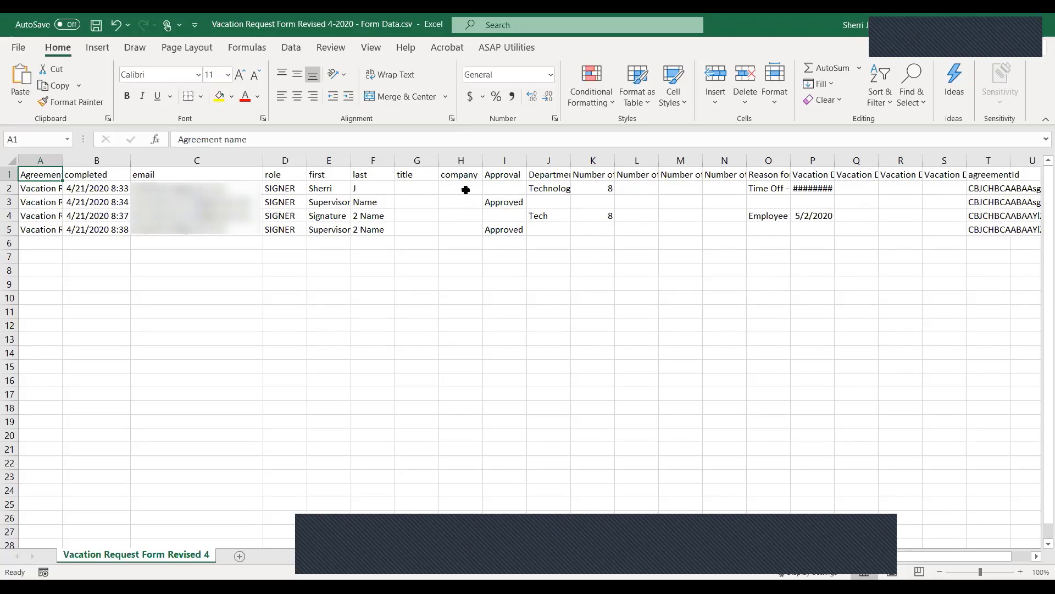
{"action": "double_click", "coordinate": [834, 158]}
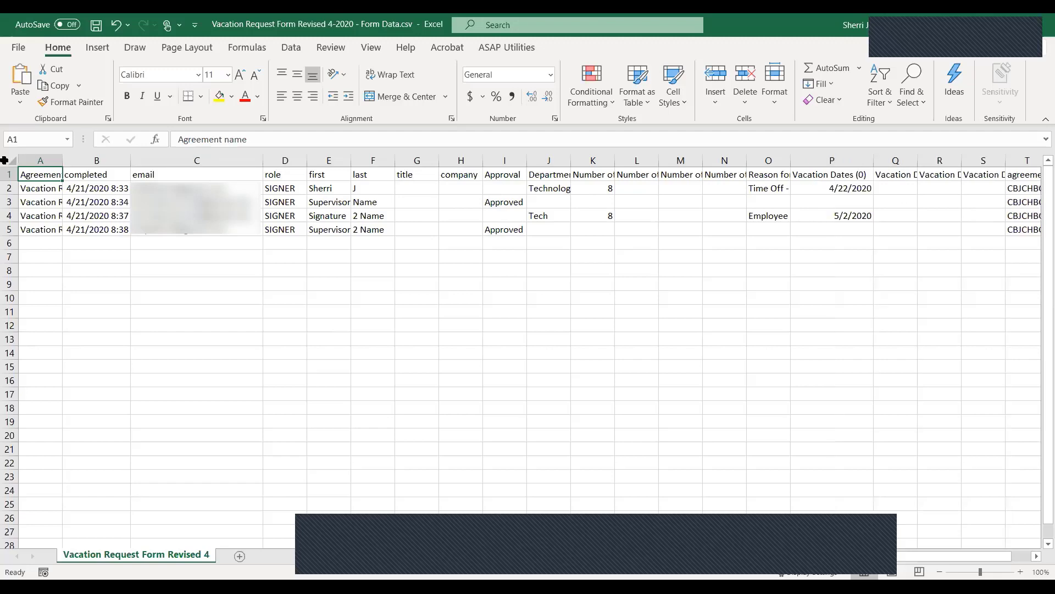
{"action": "double_click", "coordinate": [63, 160]}
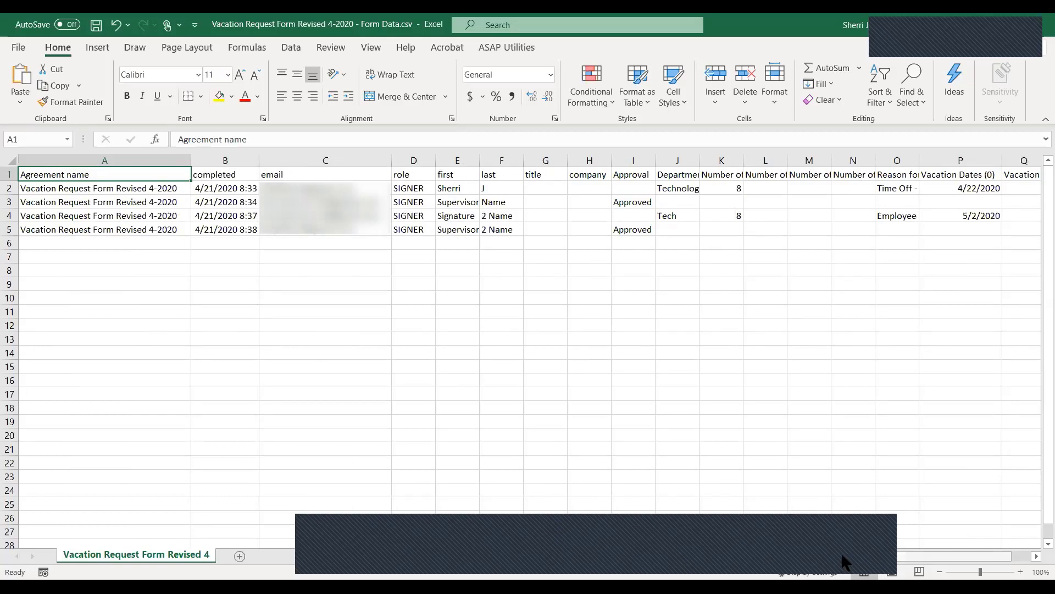
{"action": "left_click_drag", "start_coordinate": [842, 556], "coordinate": [861, 555]}
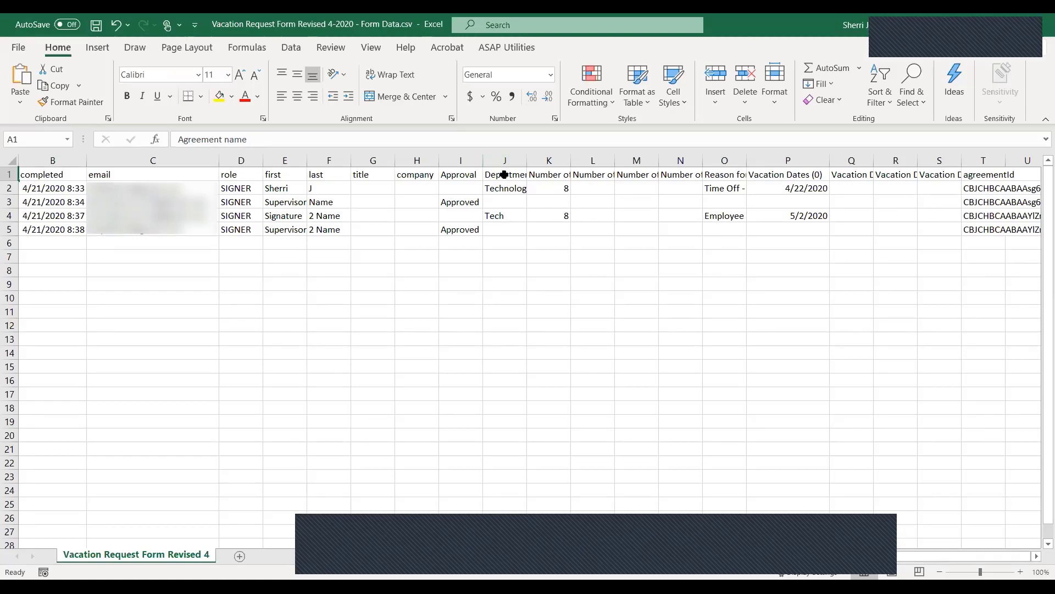
Review the Department and Approval columns, noting the Approved response in I3
{"action": "left_click", "coordinate": [505, 174]}
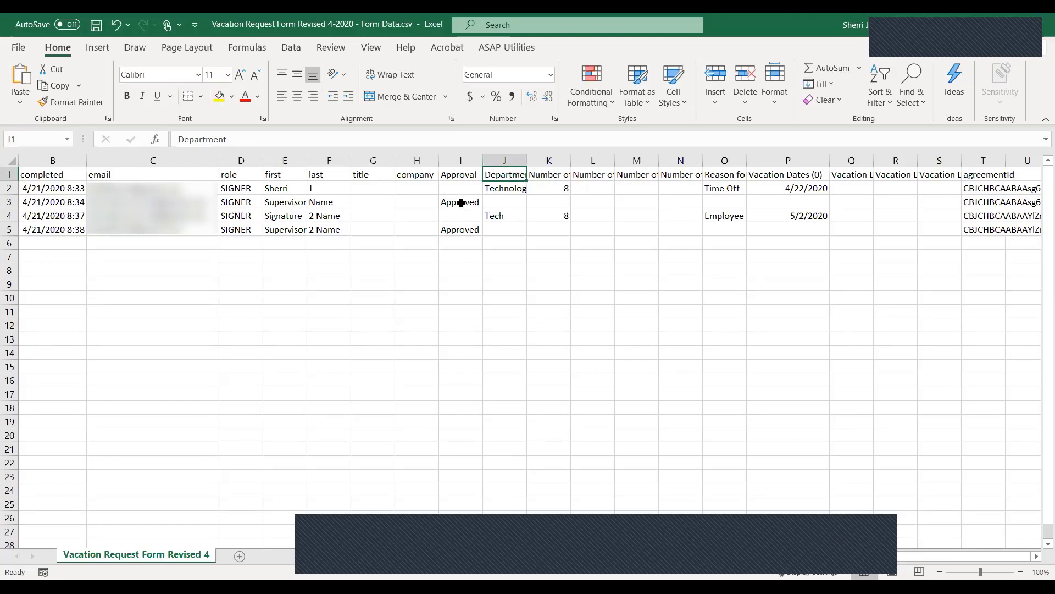
{"action": "left_click", "coordinate": [462, 175]}
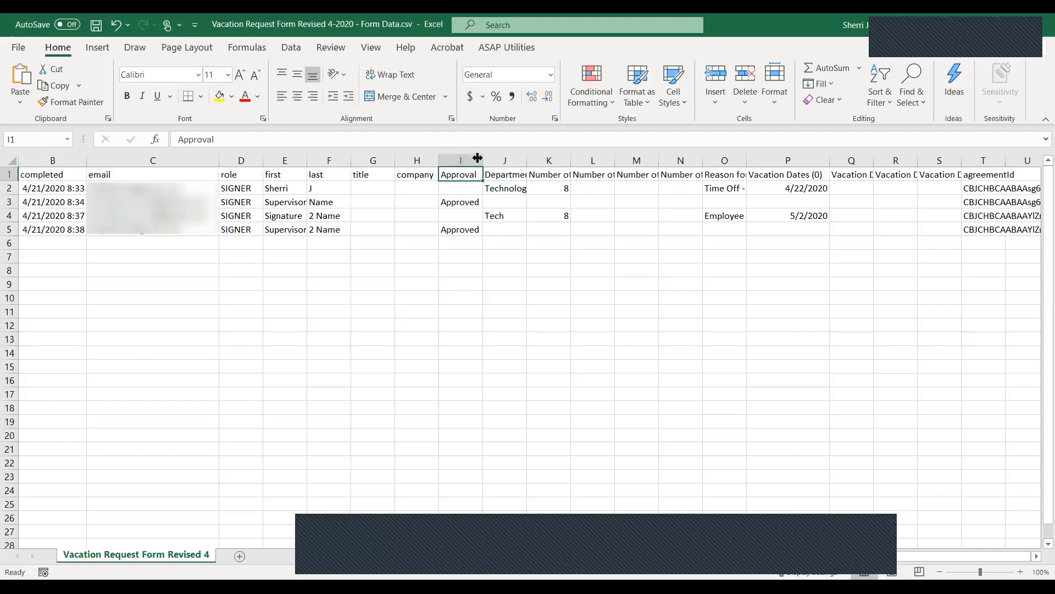
{"action": "left_click", "coordinate": [454, 201]}
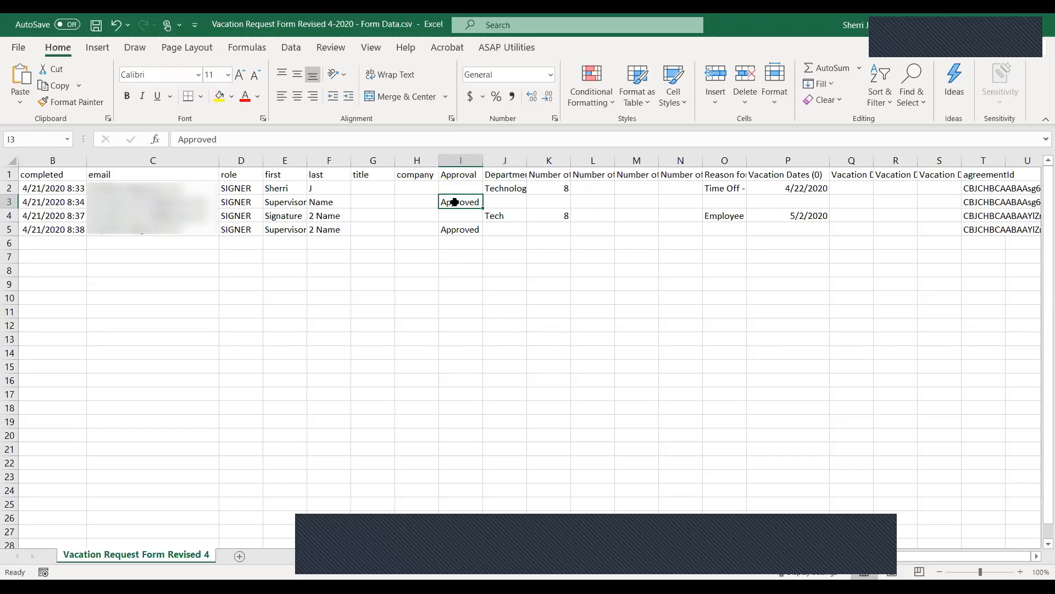
AutoFit column S to its Vacation Dates (3) header, then return to the browser
{"action": "double_click", "coordinate": [961, 160]}
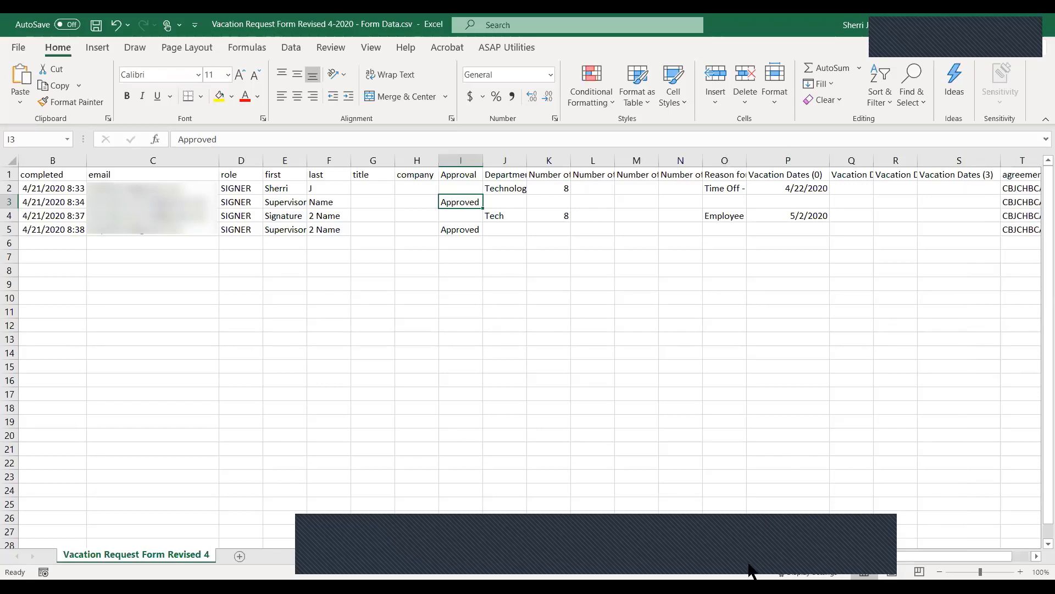
{"action": "scroll", "coordinate": [862, 567], "scroll_direction": "right", "scroll_amount": 1}
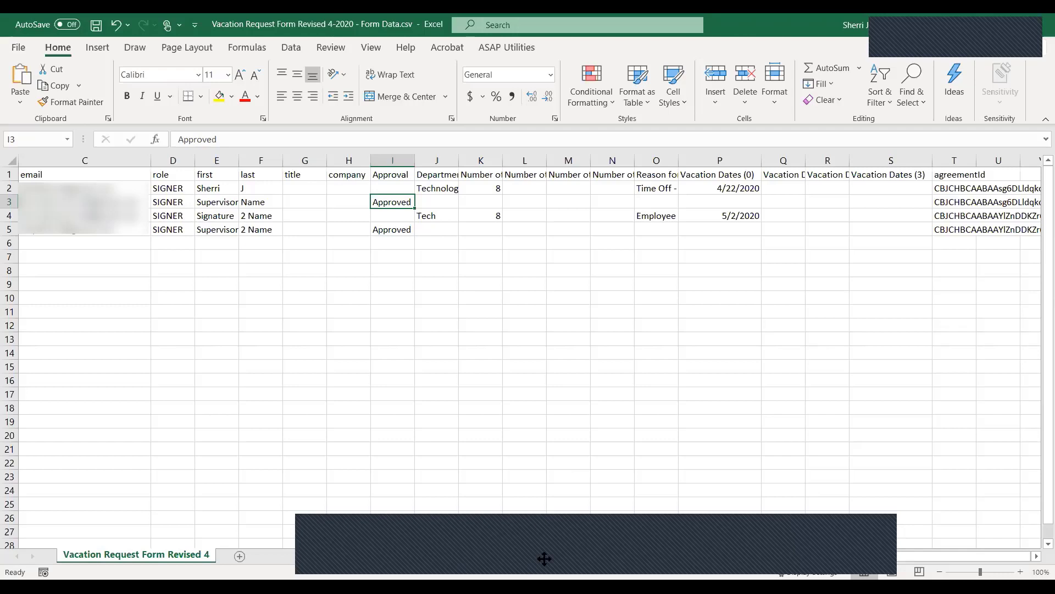
{"action": "key", "text": "alt+Tab"}
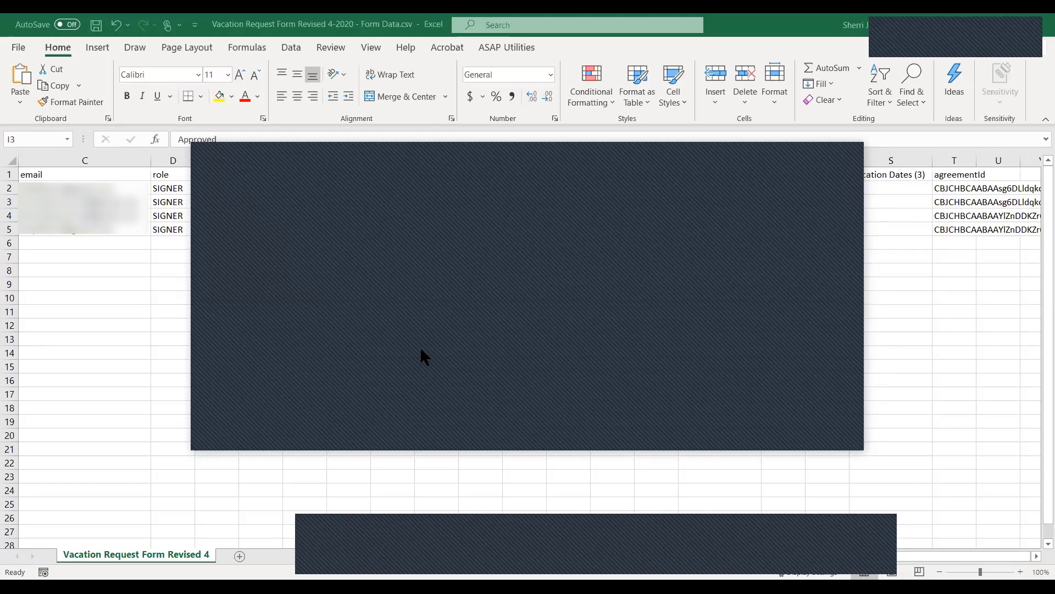
Bring Adobe Sign forward, list Completed agreements, and open the newest Vacation Request Form Revised 4-2020
{"action": "left_click", "coordinate": [801, 437]}
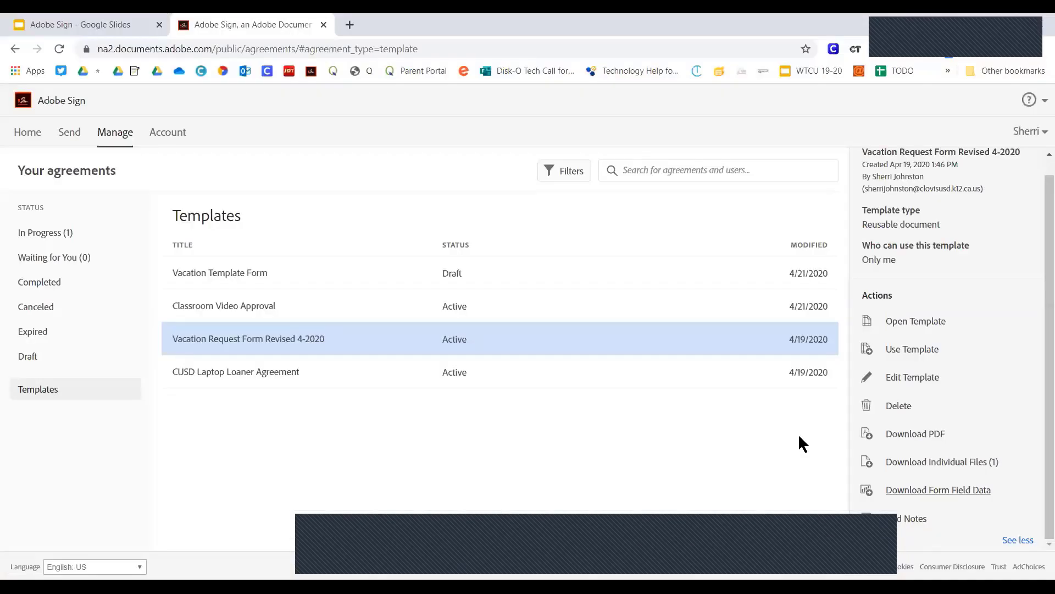
{"action": "left_click", "coordinate": [34, 283]}
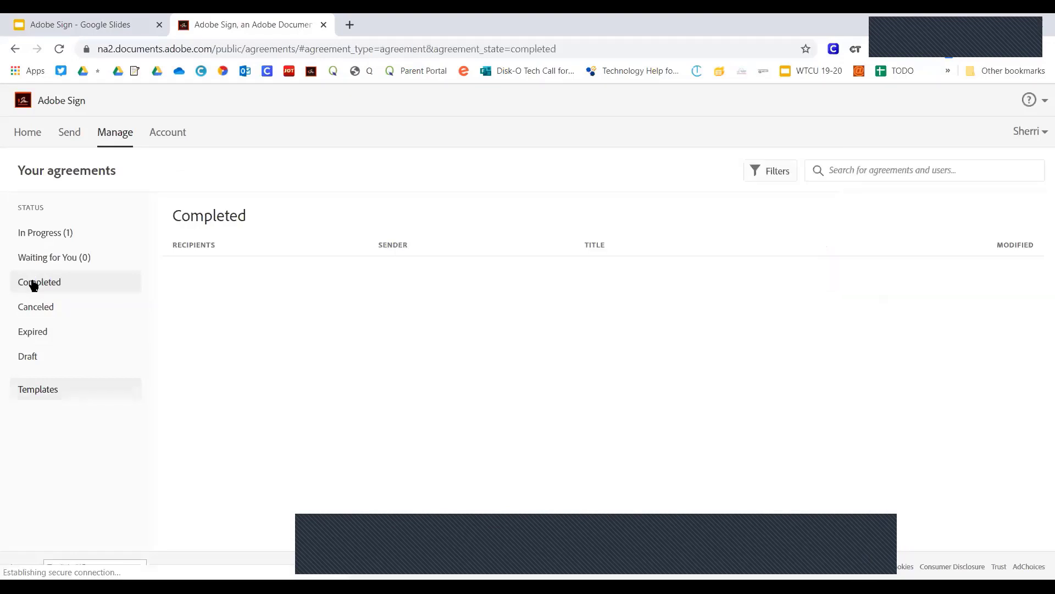
{"action": "left_click", "coordinate": [230, 277]}
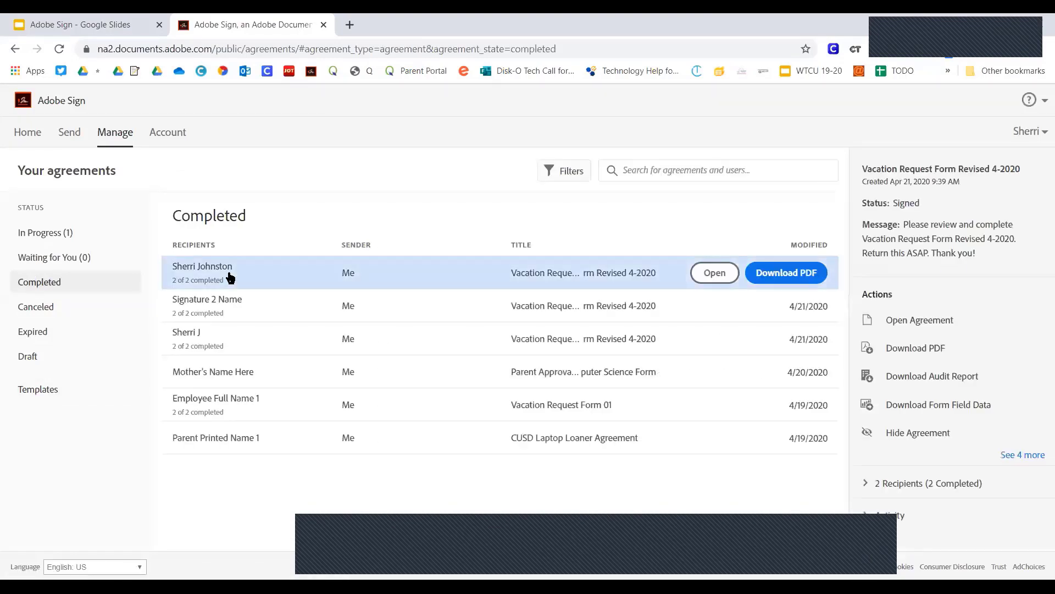